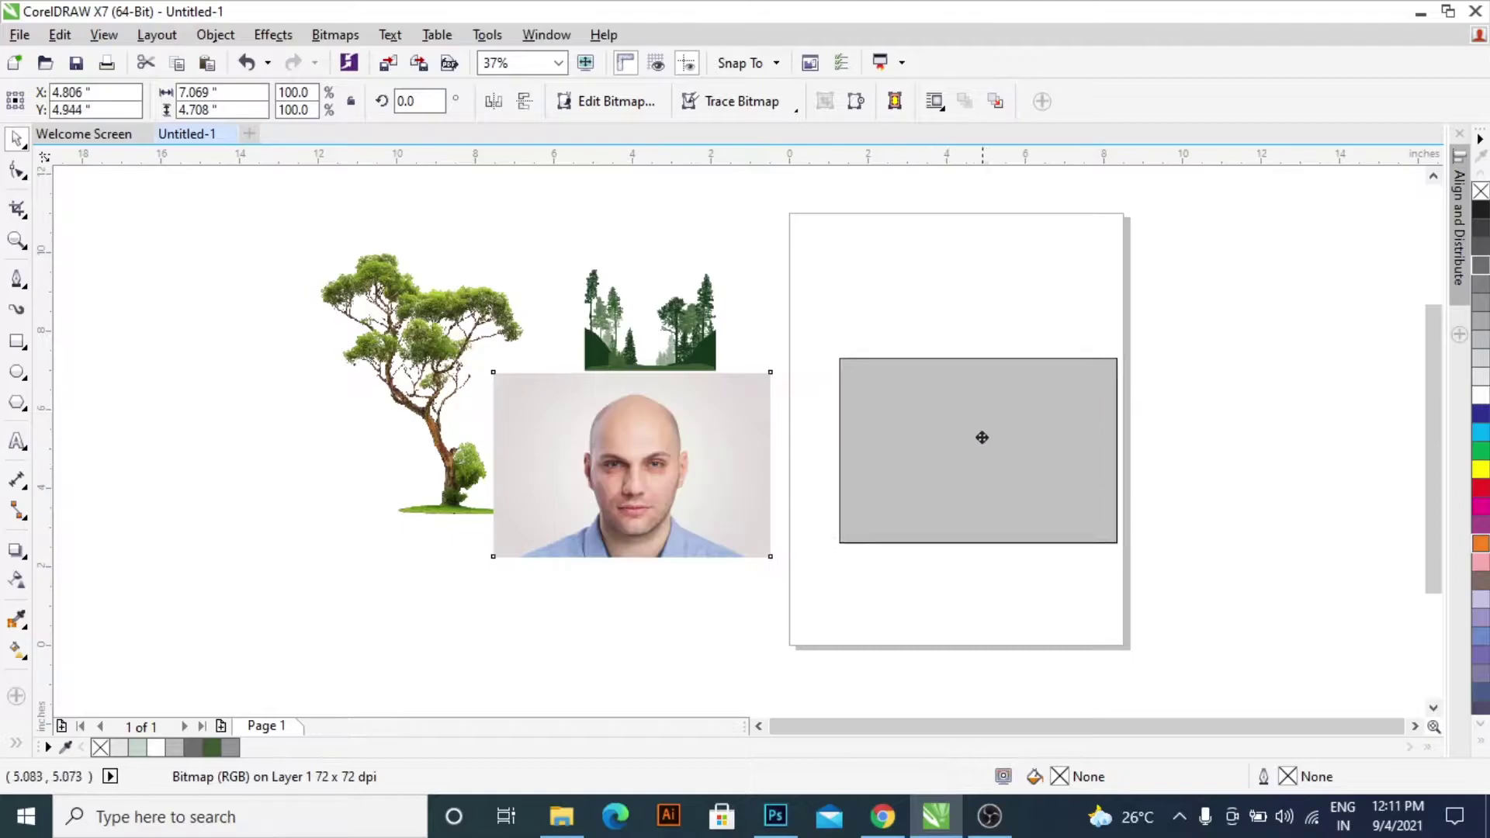
# - Drag the portrait photo from beside the trees onto the page over the gray rectangle
pyautogui.moveTo(721, 464); pyautogui.dragTo(1042, 427)
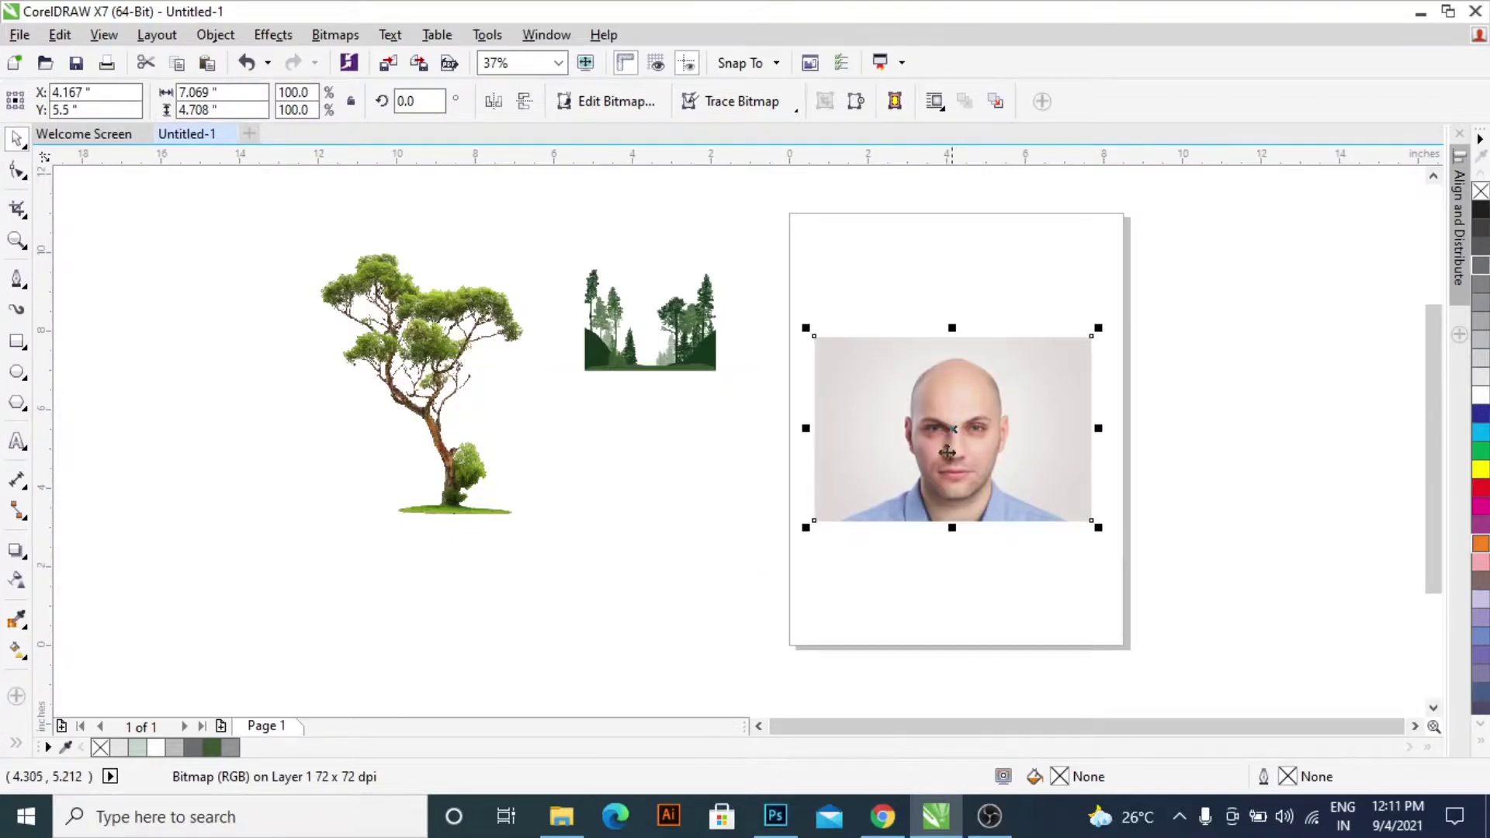
# - Start a Bezier outline at the left ear, curving around the ear and along the jawline
pyautogui.click(17, 279)
pyautogui.scroll(2, 963, 454)
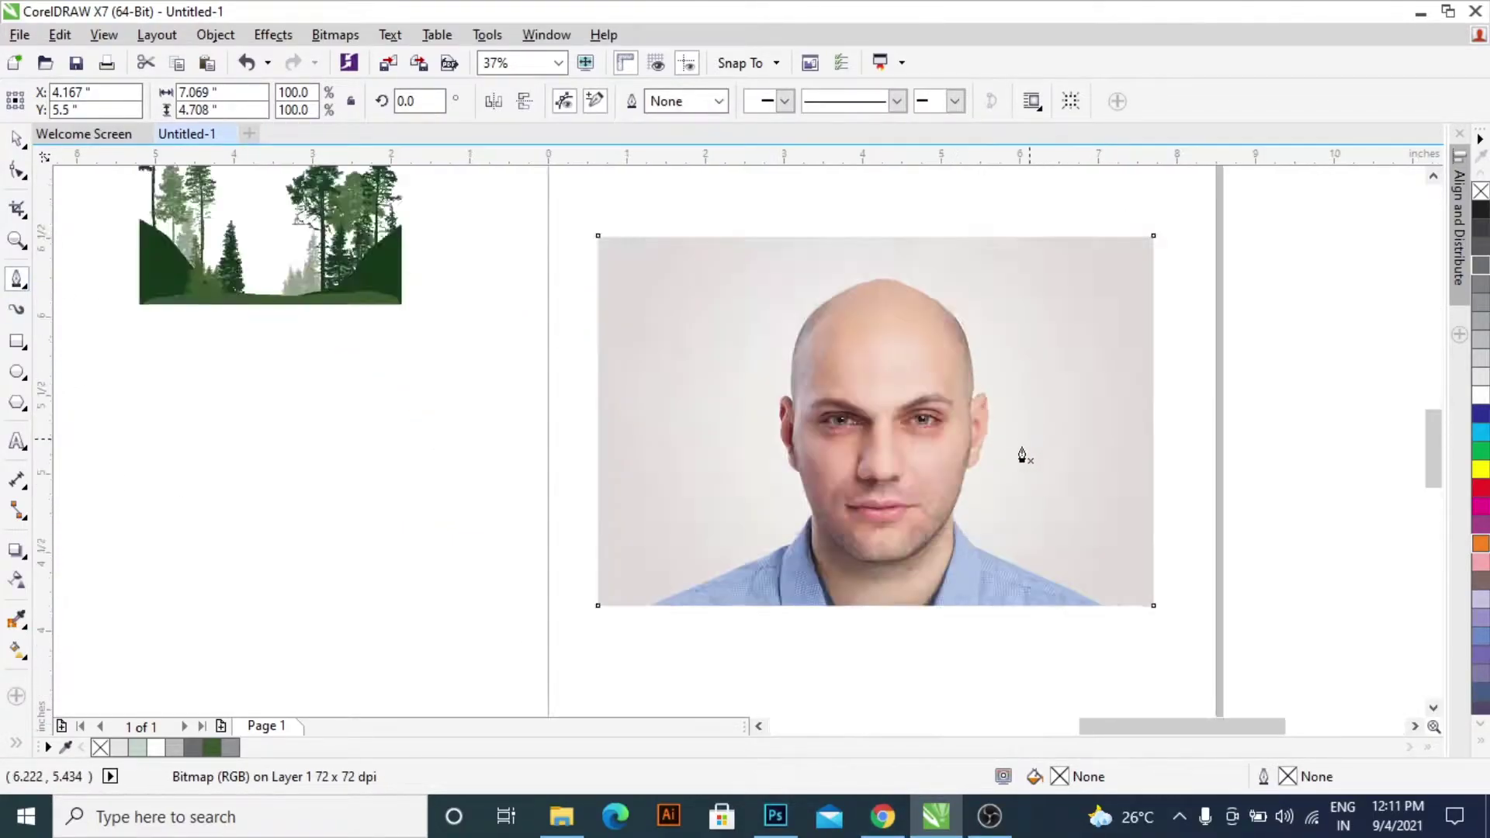
pyautogui.scroll(3, 1021, 456)
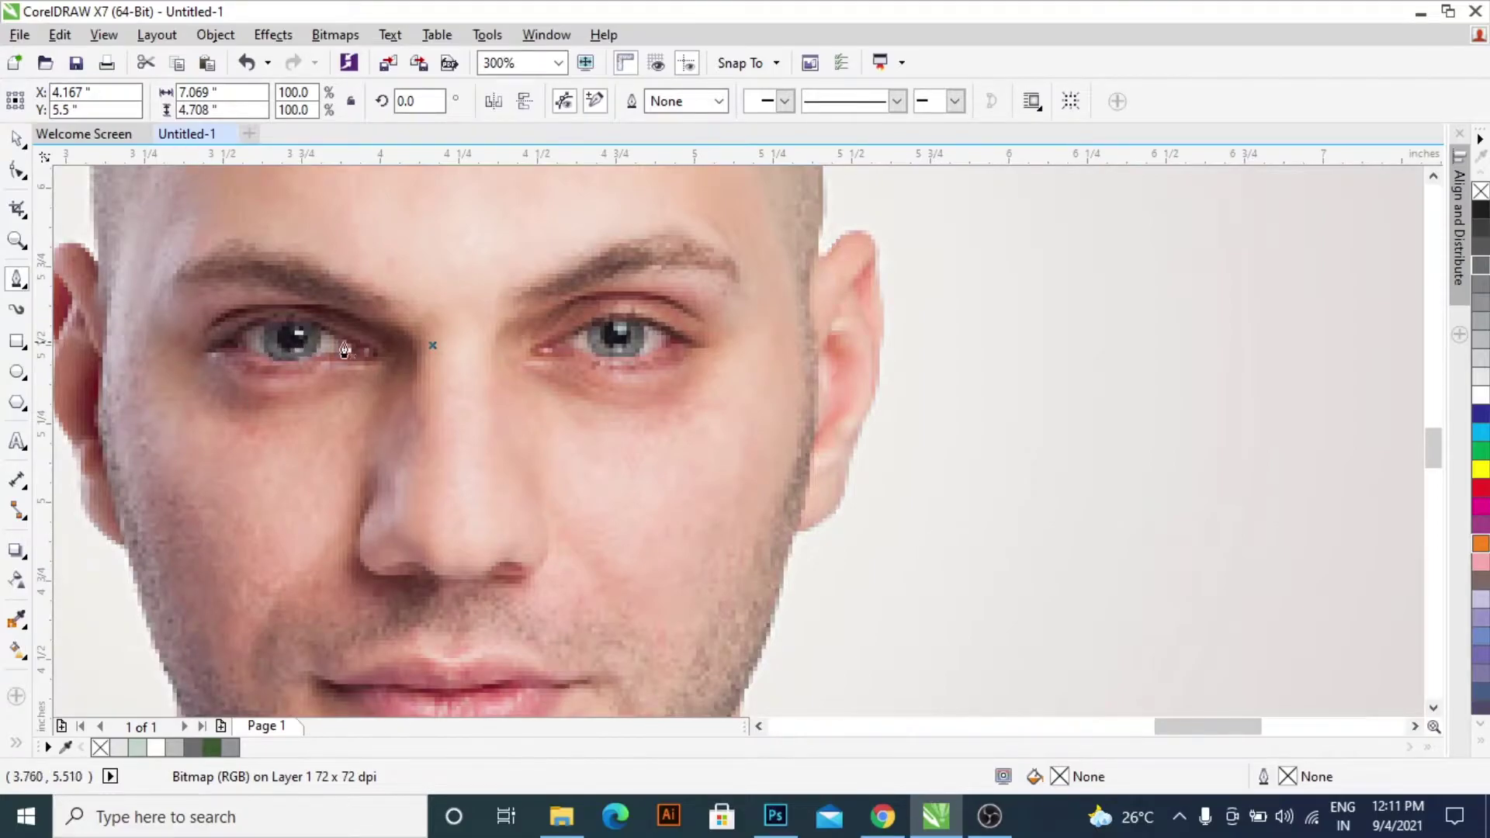
pyautogui.hscroll(-4, 348, 353)
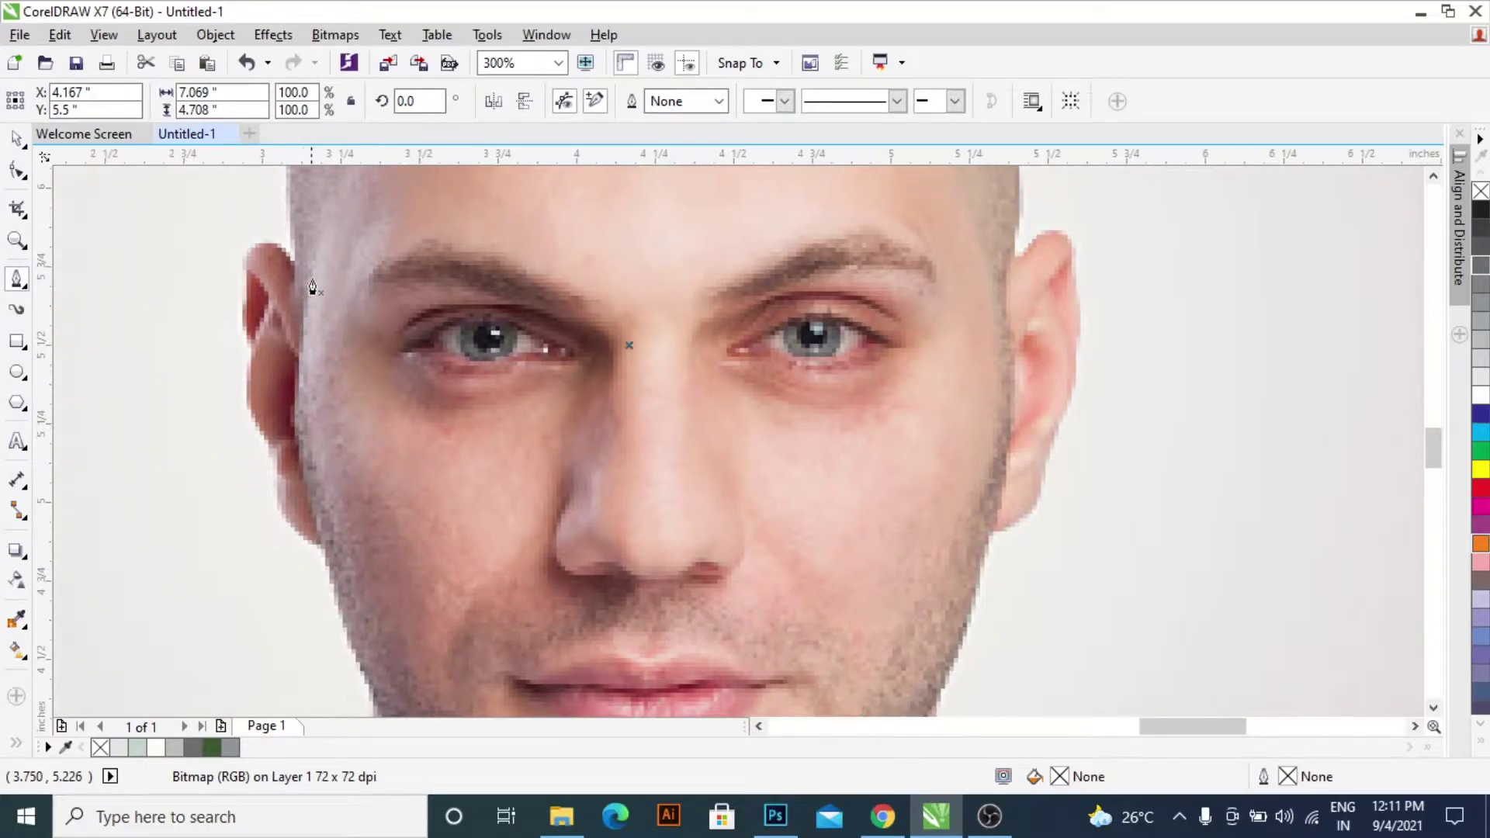
pyautogui.click(293, 259)
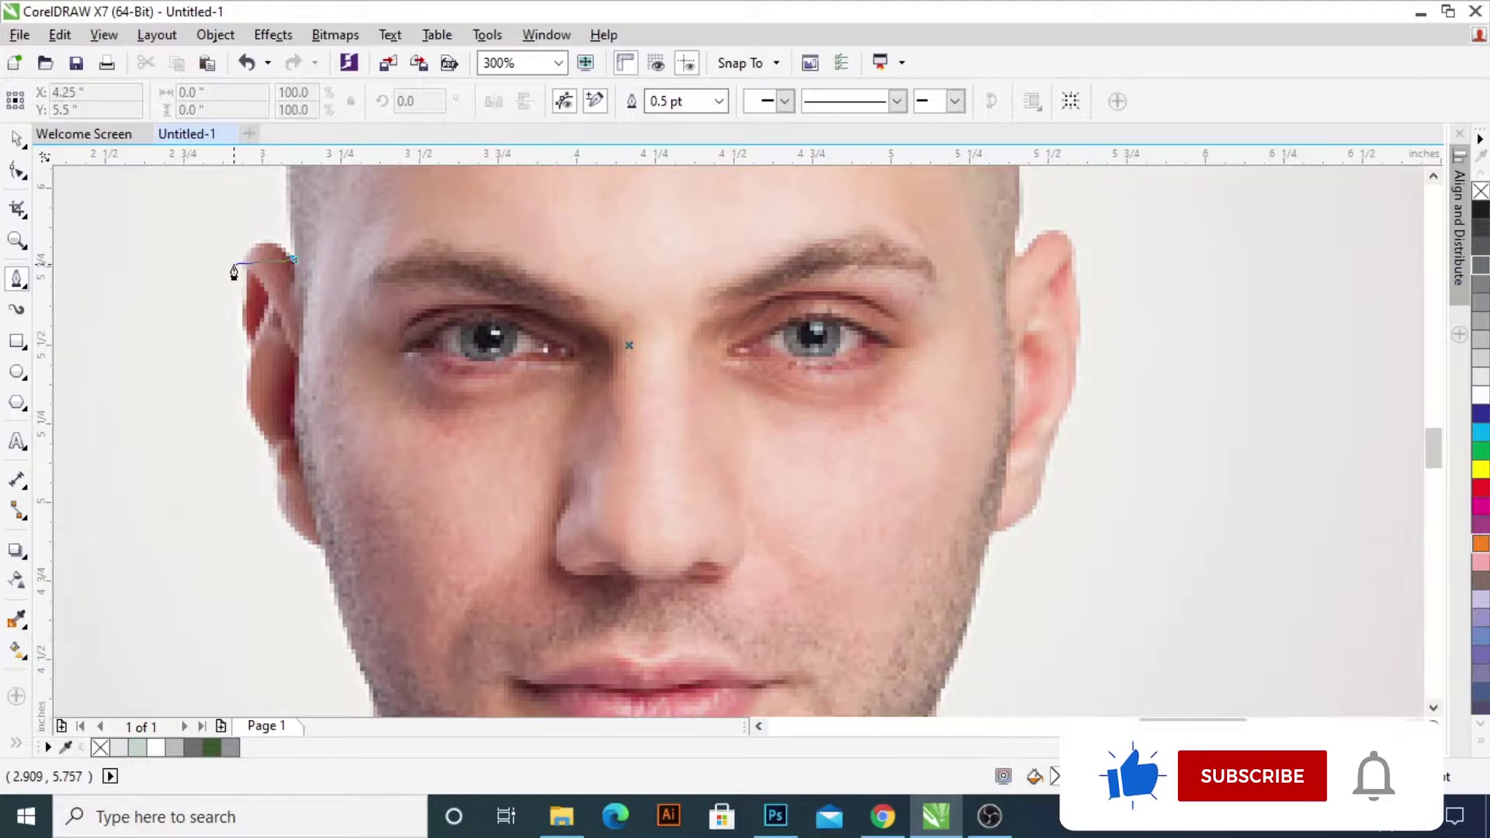
pyautogui.moveTo(246, 263); pyautogui.dragTo(238, 307)
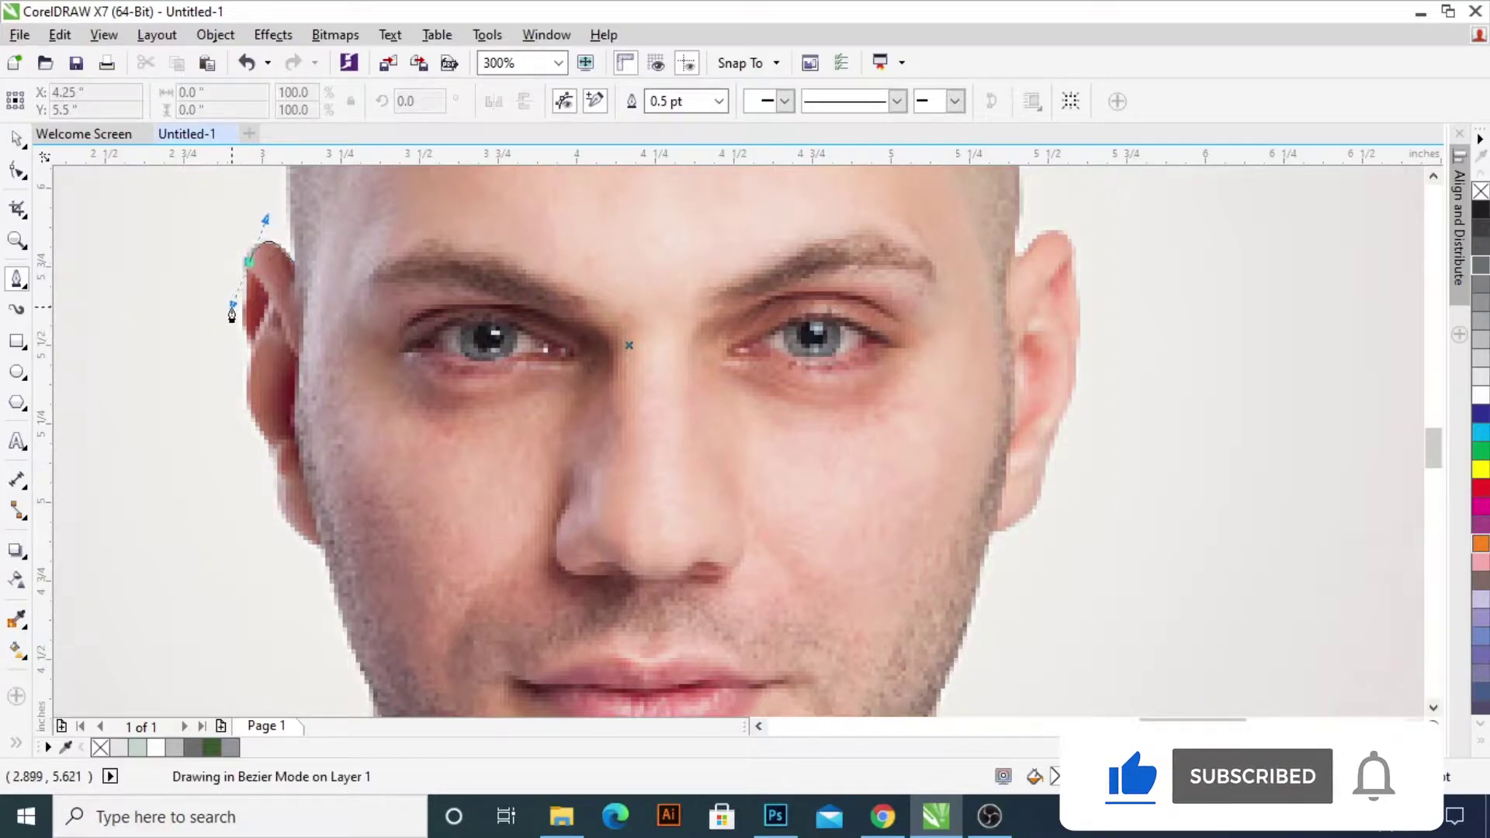
pyautogui.moveTo(253, 417); pyautogui.dragTo(268, 432)
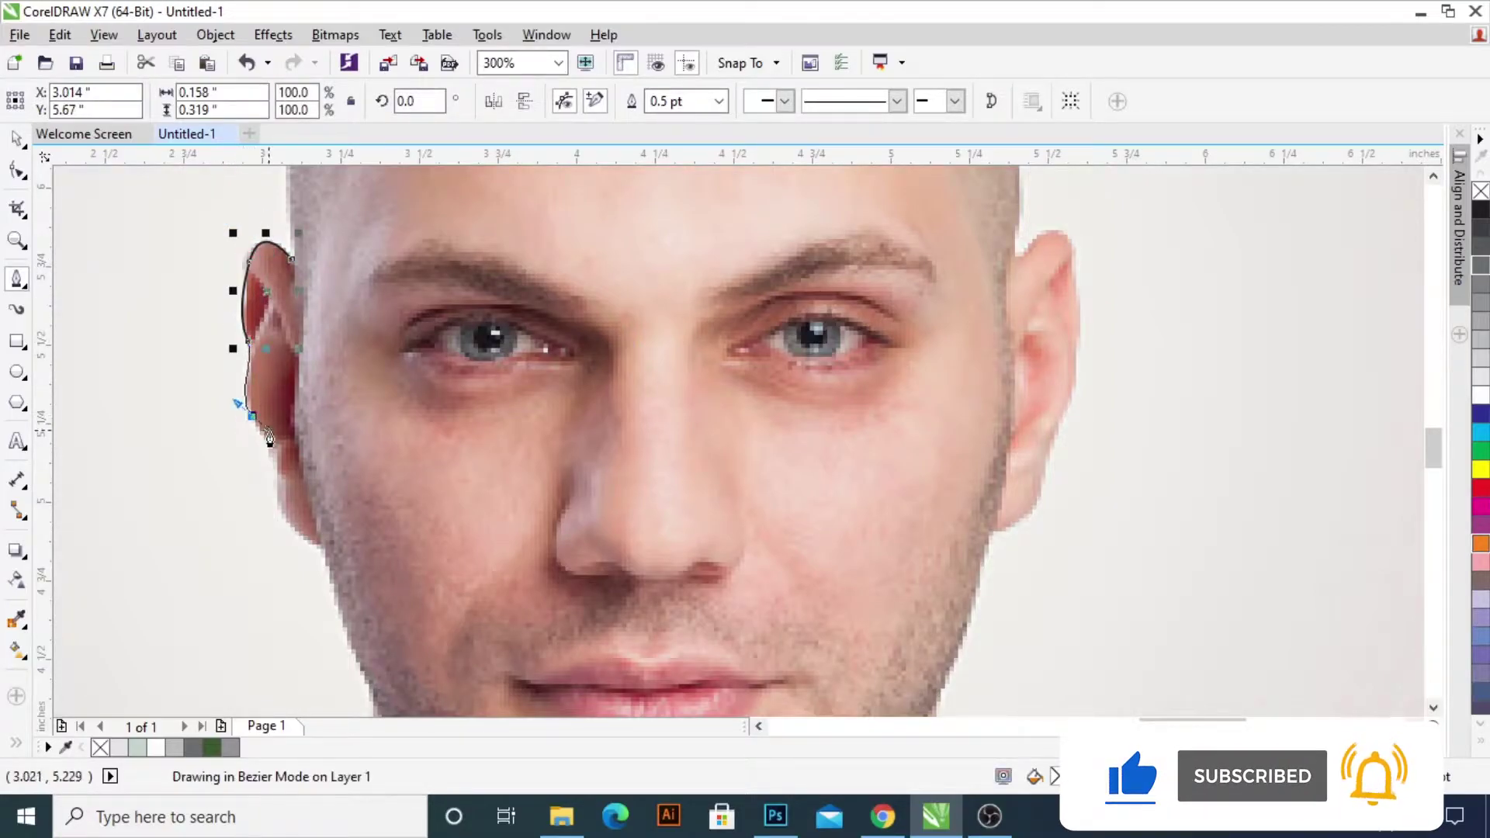
pyautogui.moveTo(320, 538); pyautogui.dragTo(360, 547)
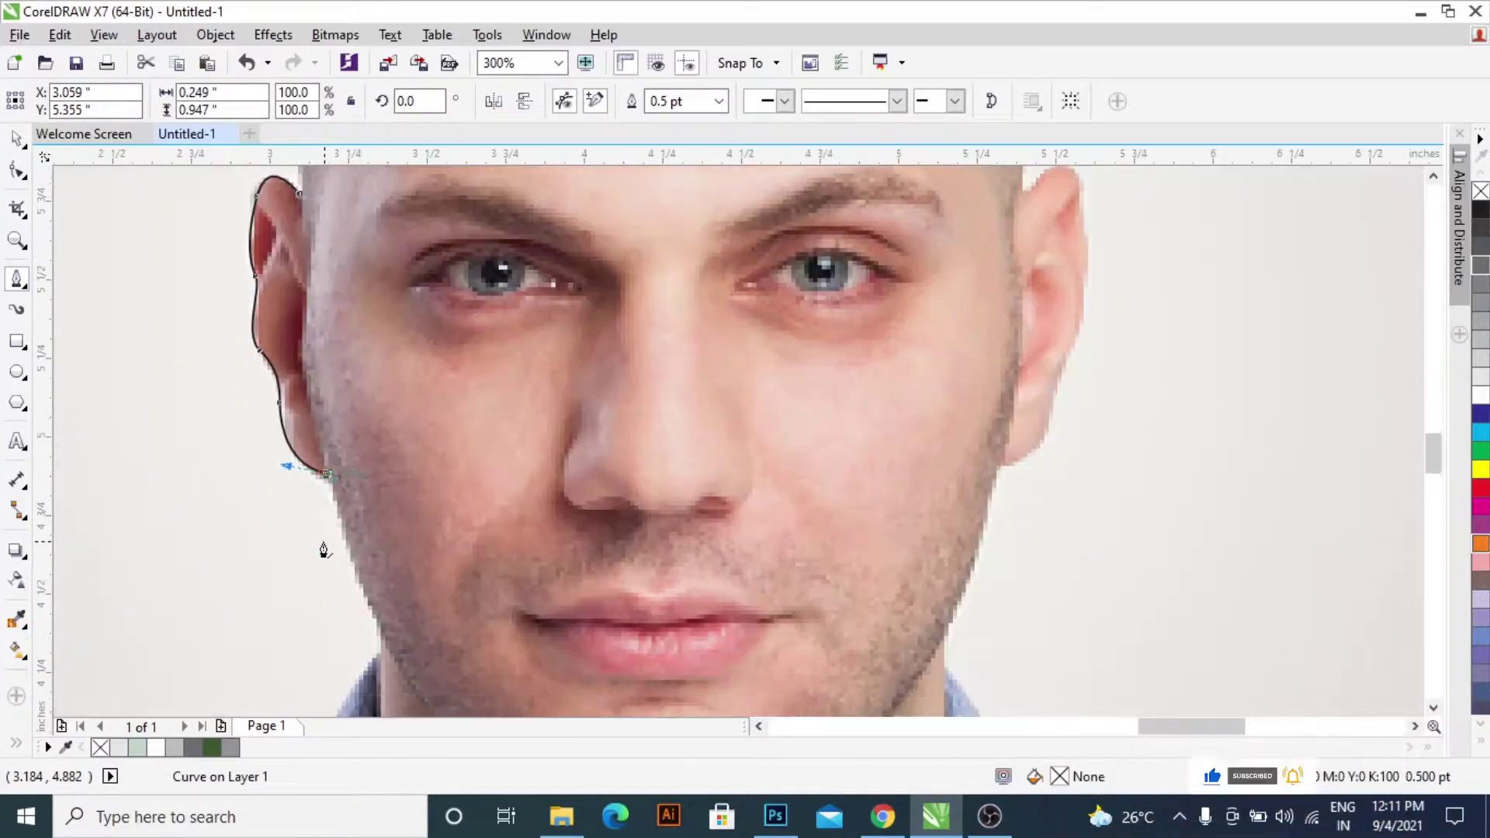
# - Continue the outline down the jaw and neck to the photo's bottom-left corner
pyautogui.scroll(-3, 322, 548)
pyautogui.moveTo(382, 417); pyautogui.dragTo(402, 455)
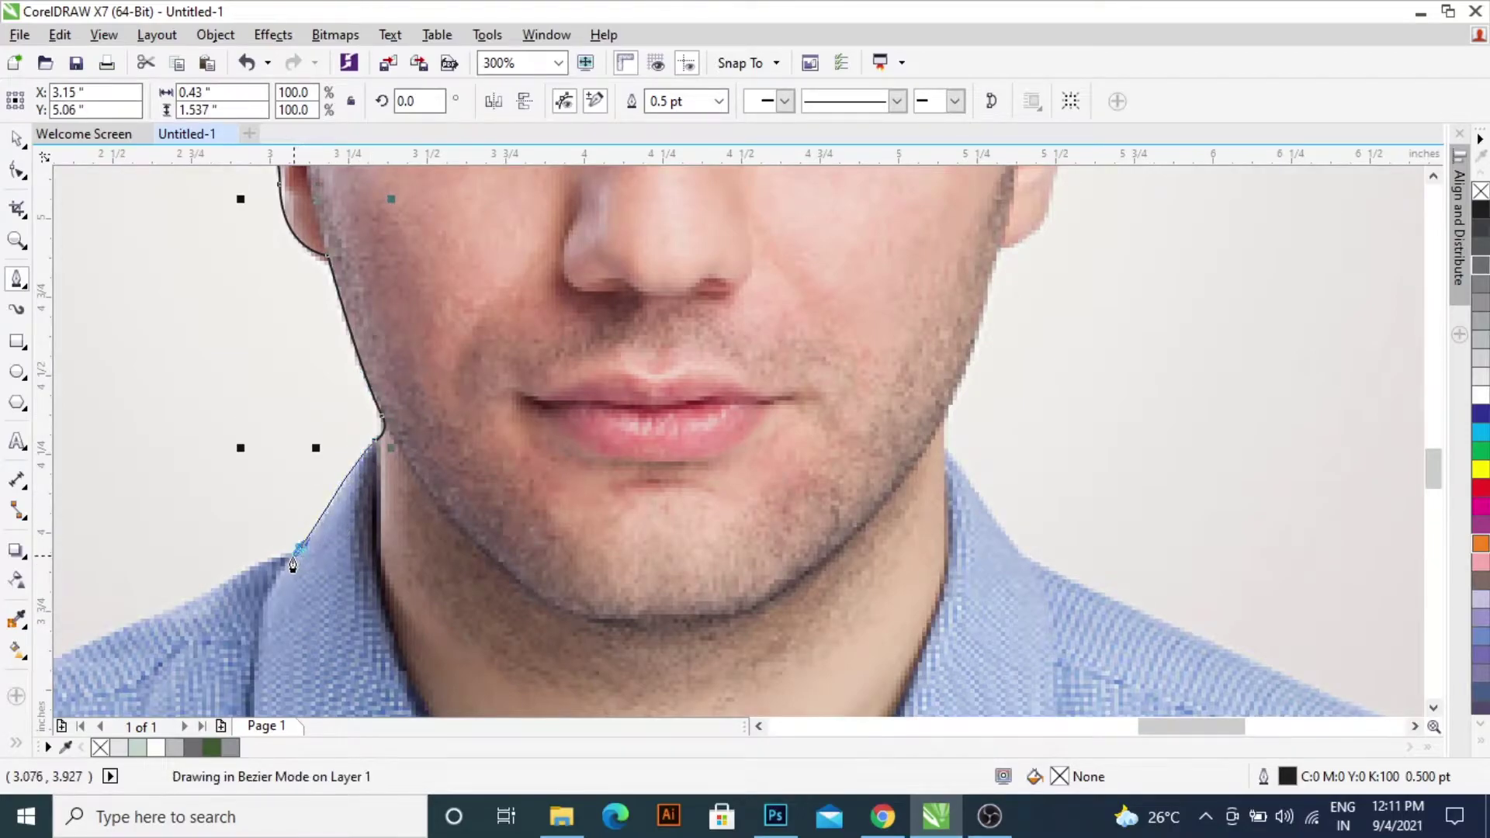
pyautogui.moveTo(300, 551); pyautogui.dragTo(211, 589)
pyautogui.scroll(-3, 233, 578)
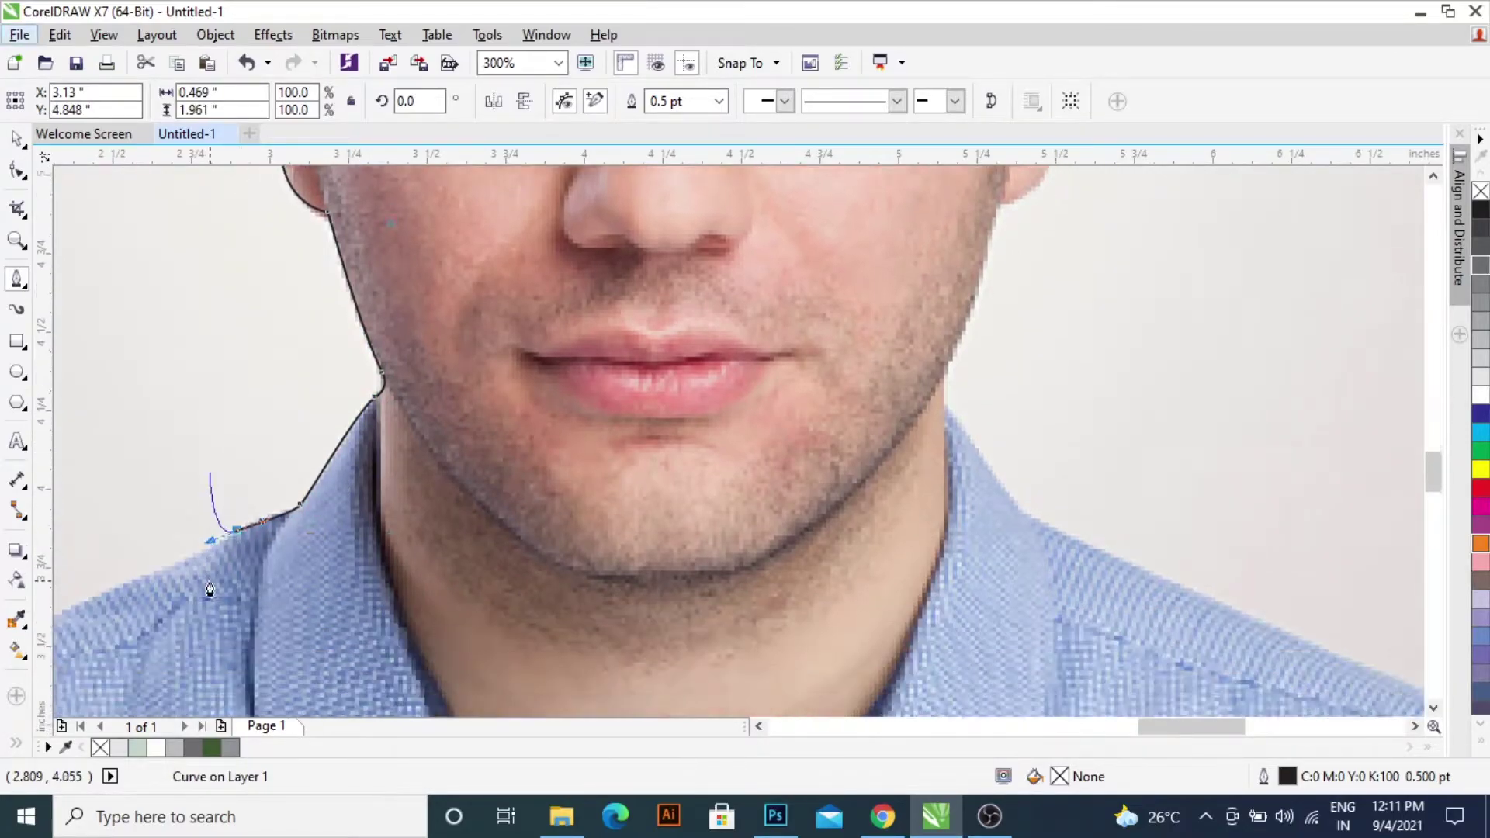
pyautogui.scroll(-2, 243, 573)
pyautogui.scroll(-2, 249, 566)
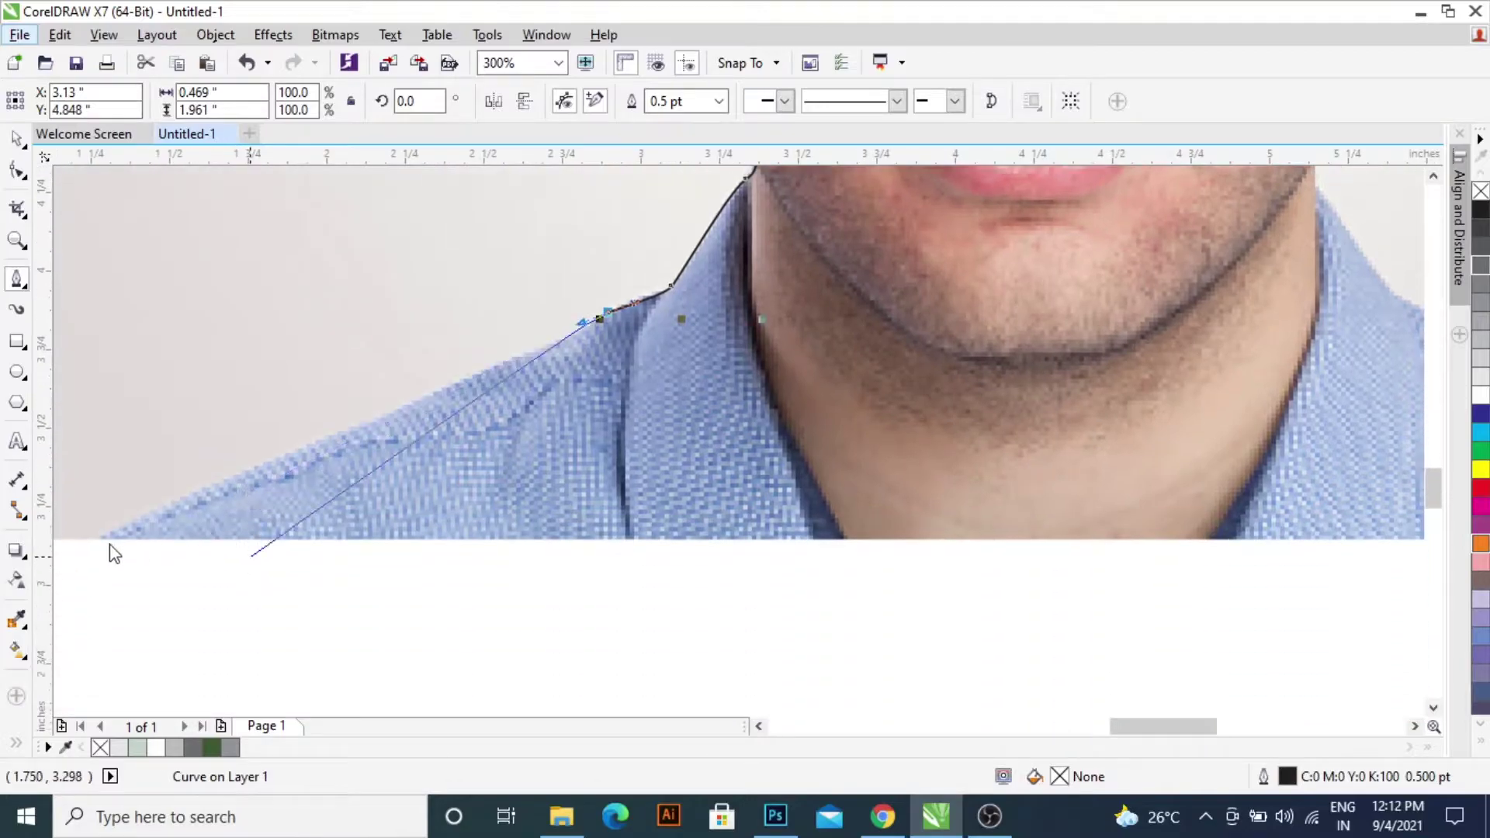
pyautogui.click(100, 543)
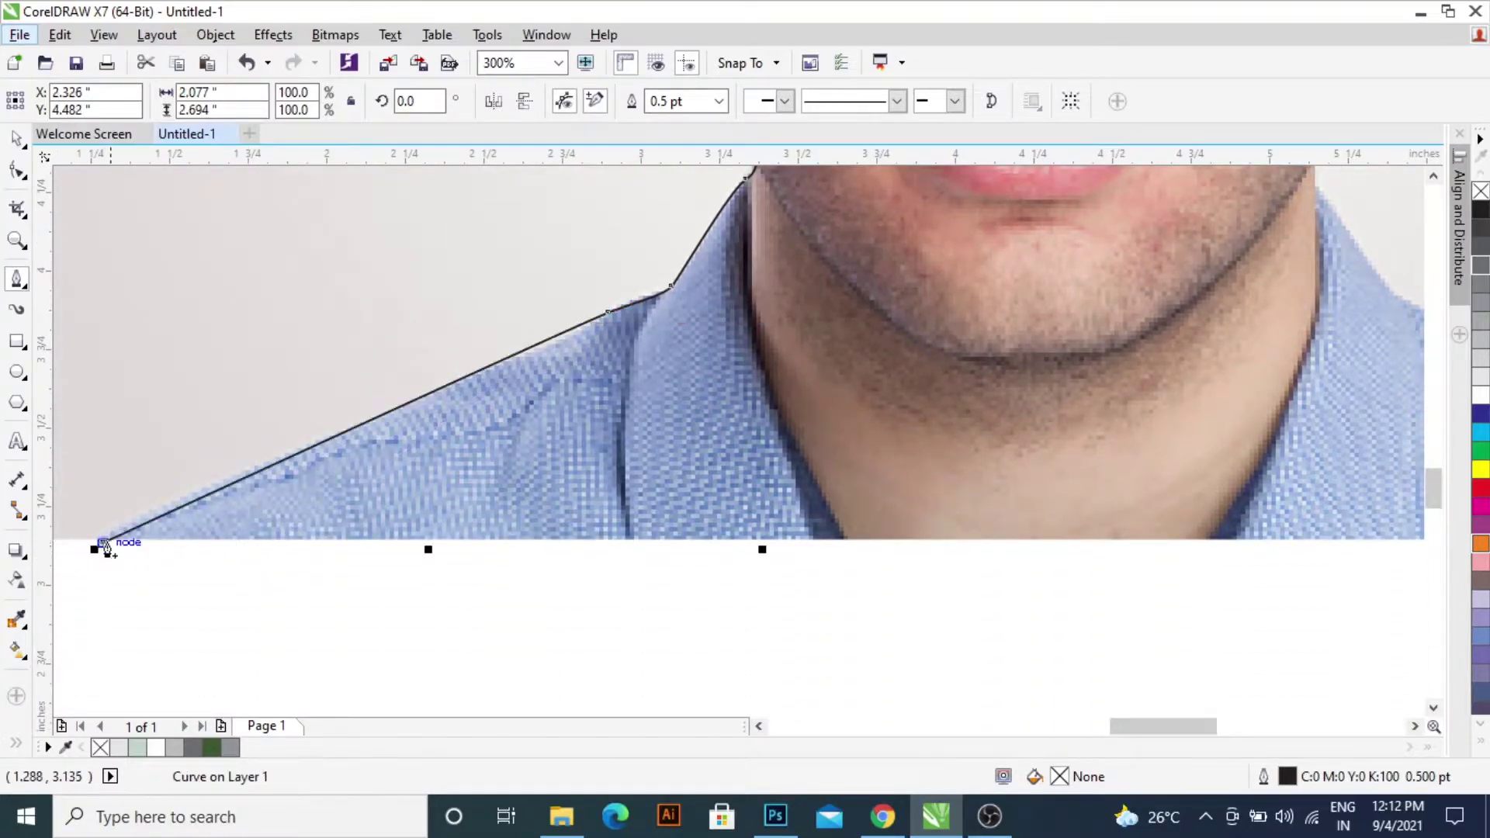
# - Run the outline along the photo's bottom edge and up the right shoulder
pyautogui.hscroll(1, 1311, 560)
pyautogui.hscroll(4, 1306, 561)
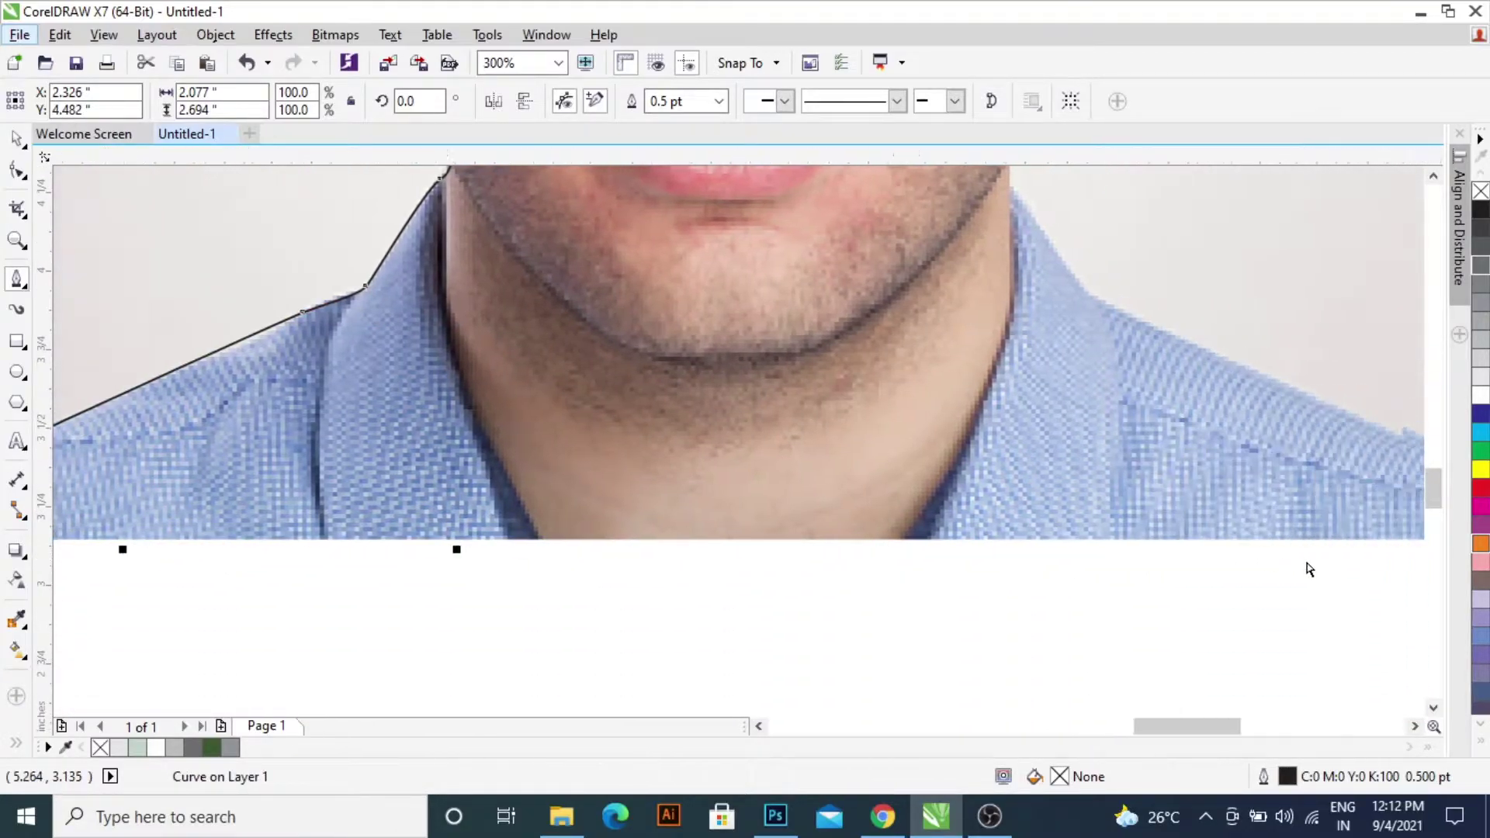
pyautogui.hscroll(3, 1306, 566)
pyautogui.hscroll(4, 1241, 570)
pyautogui.click(1179, 541)
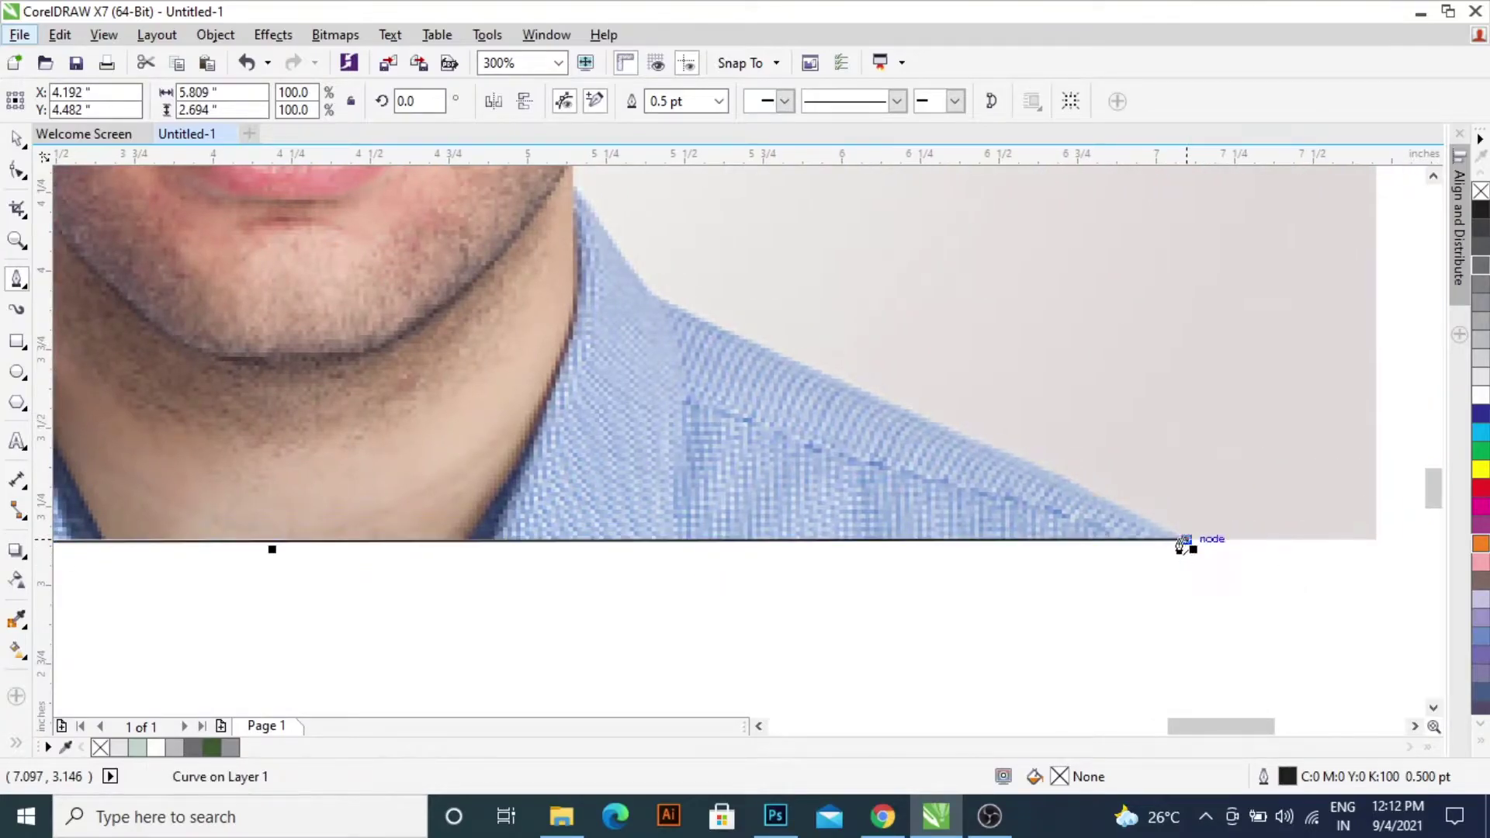
pyautogui.moveTo(892, 427); pyautogui.dragTo(828, 380)
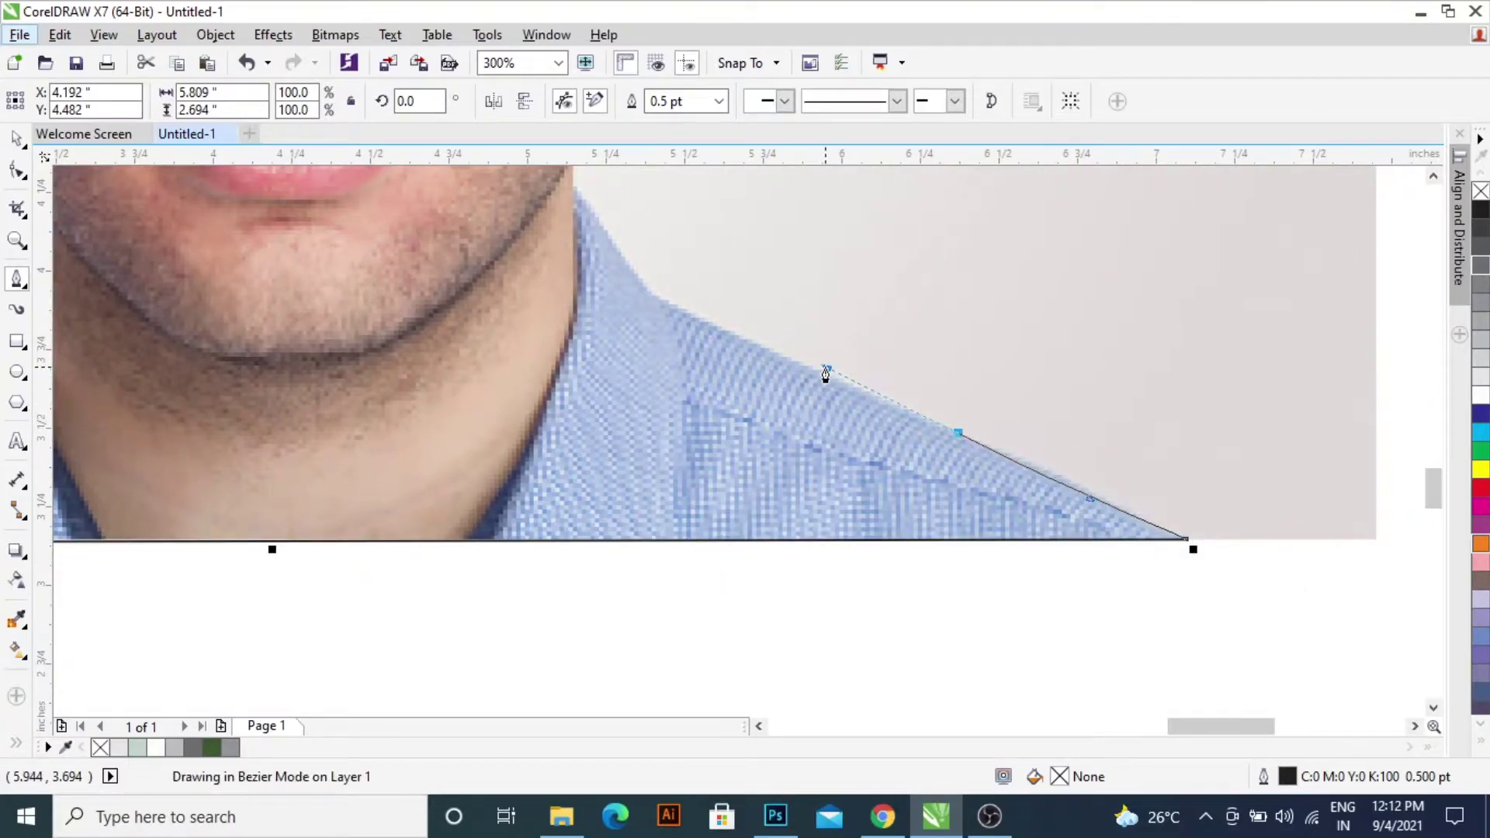
pyautogui.click(644, 288)
# - Trace the right collar, right jawline and around the right ear
pyautogui.scroll(1, 576, 333)
pyautogui.scroll(2, 594, 508)
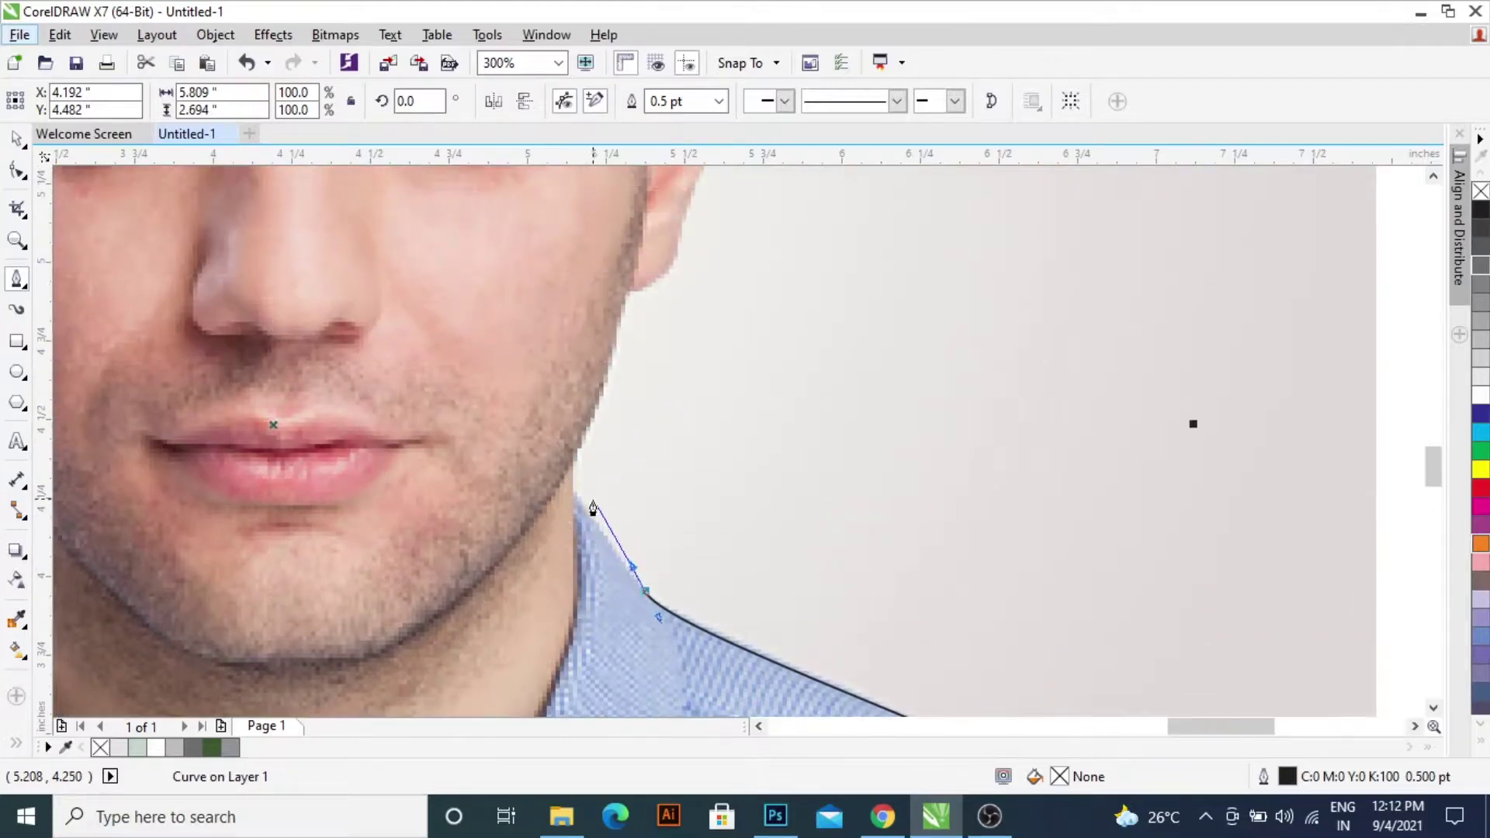
pyautogui.click(575, 494)
pyautogui.click(588, 427)
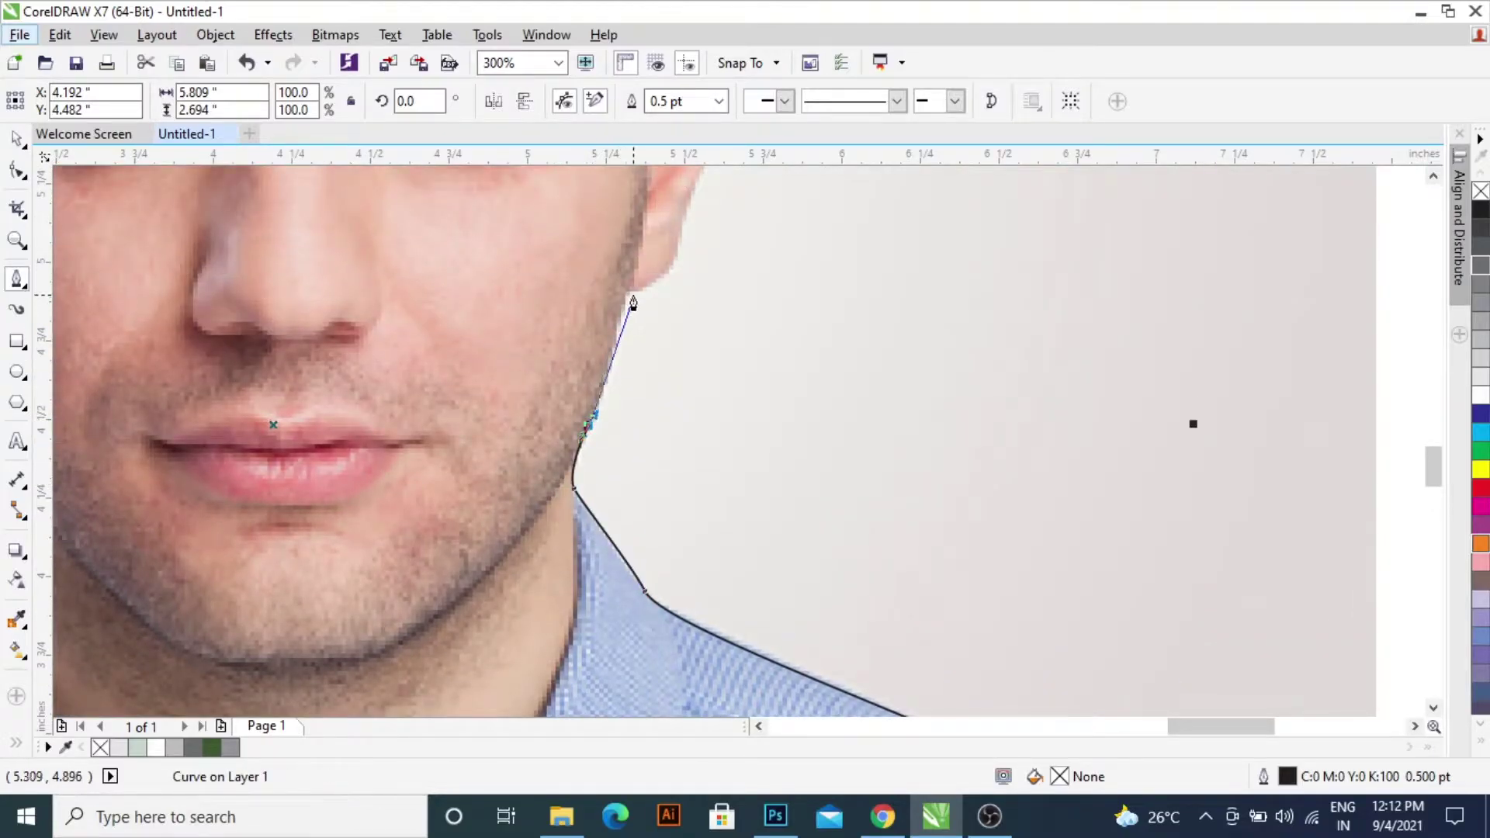
pyautogui.click(623, 294)
pyautogui.scroll(1, 671, 283)
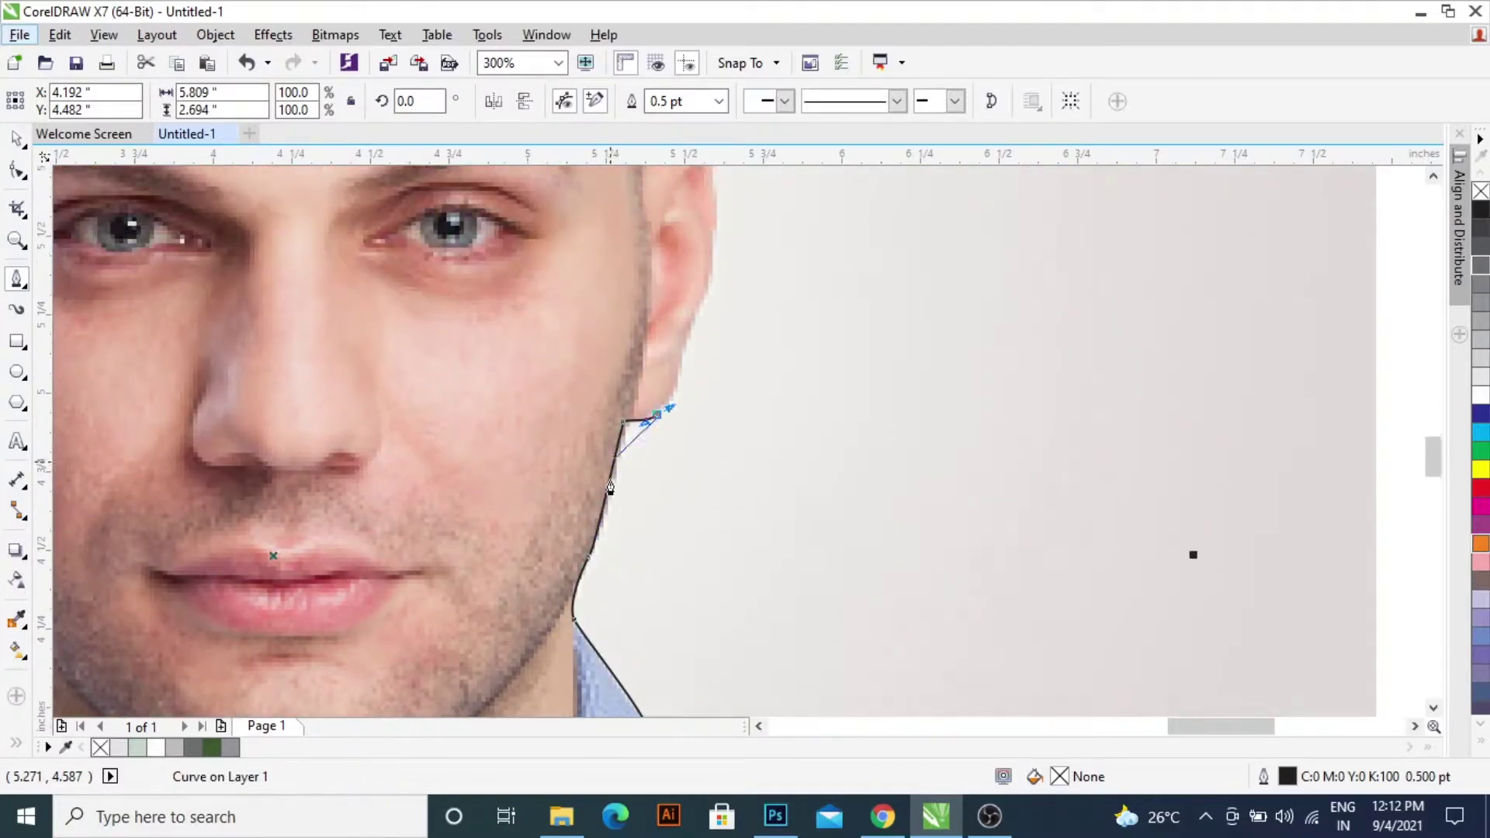
pyautogui.scroll(2, 733, 499)
pyautogui.click(686, 540)
pyautogui.click(710, 450)
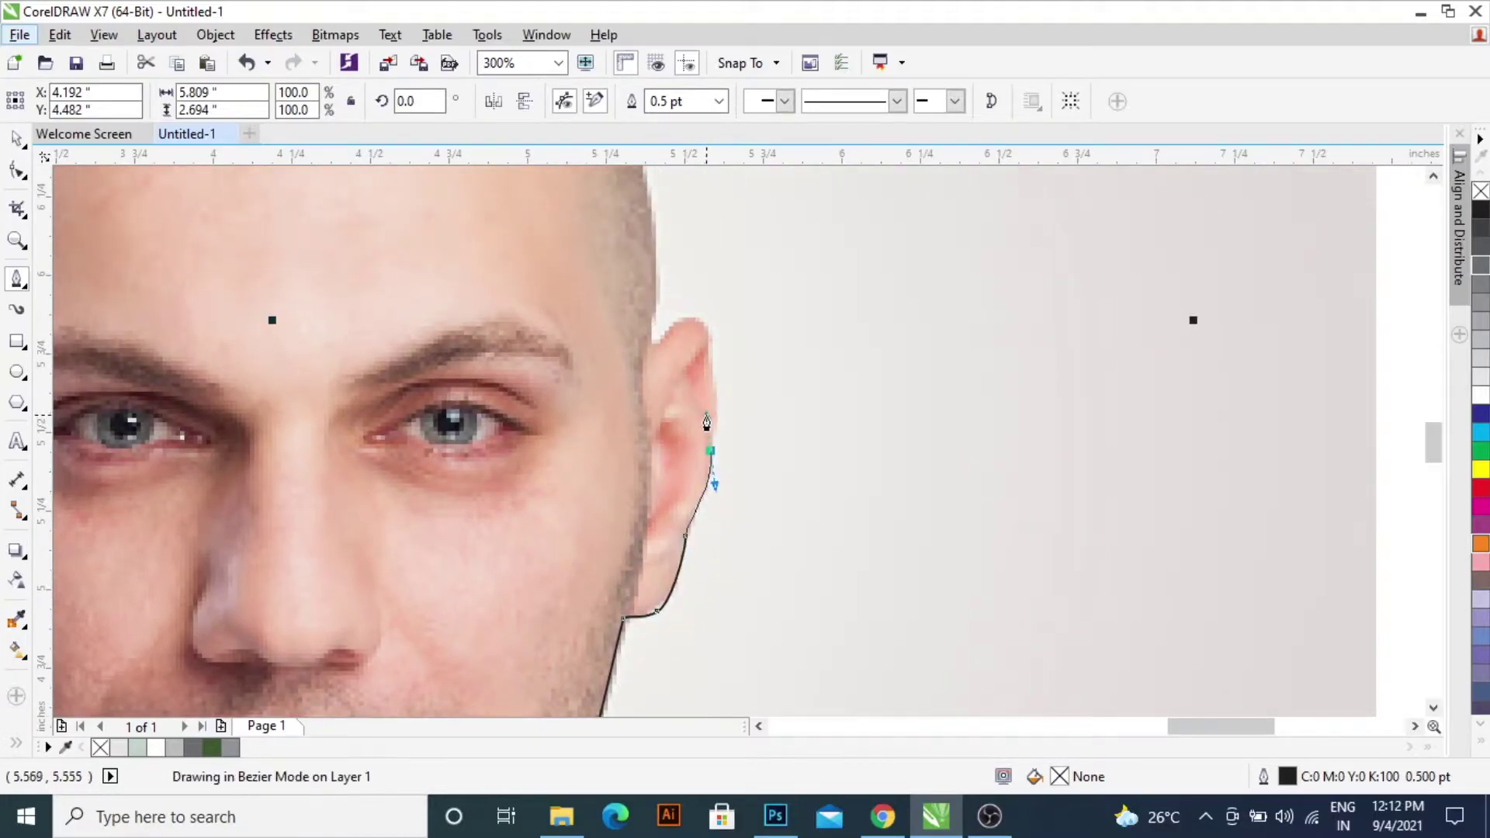
pyautogui.moveTo(699, 314); pyautogui.dragTo(649, 361)
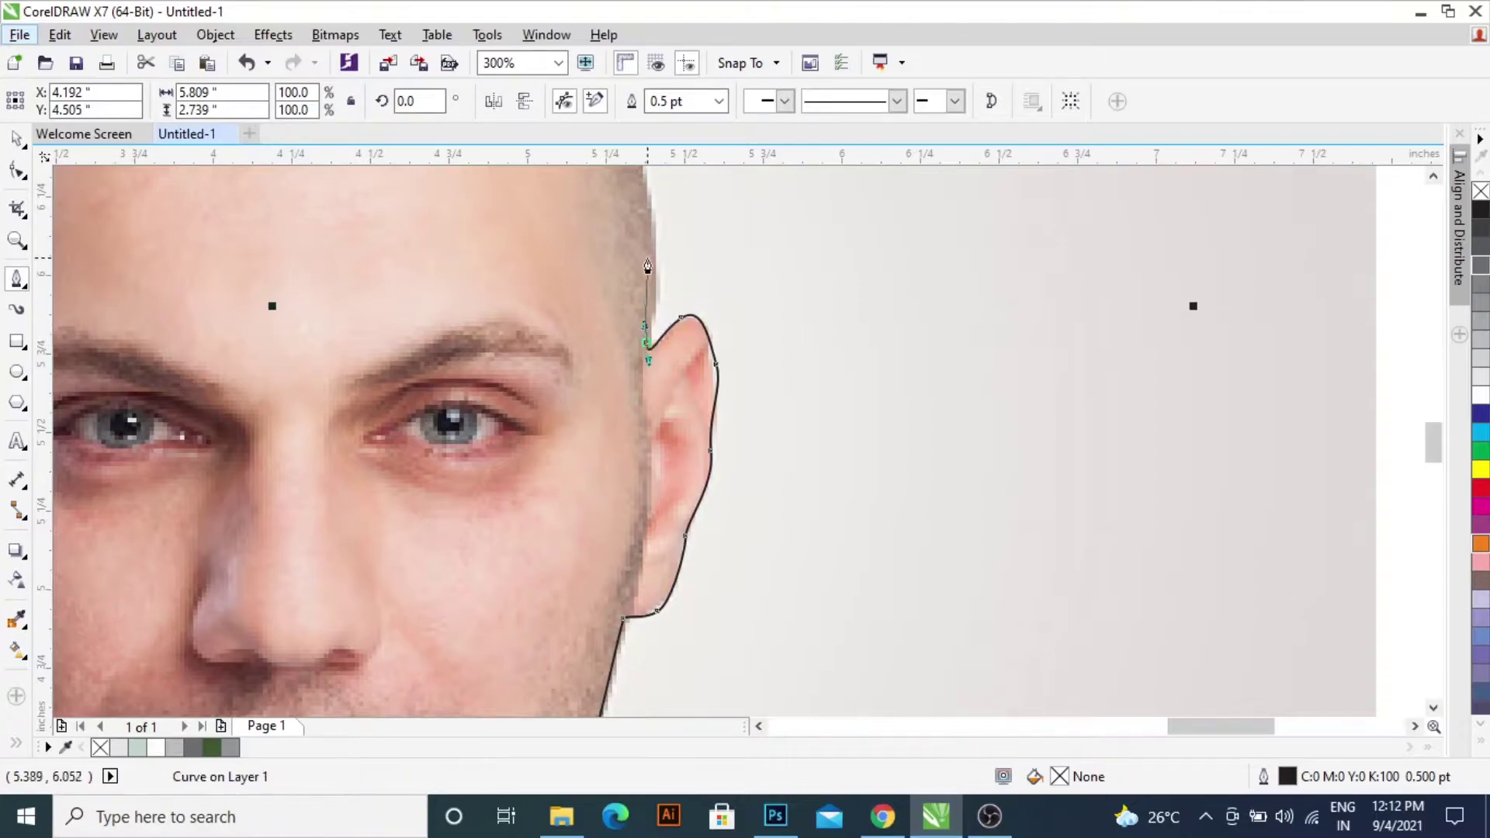
# - Carry the outline up the right side of the head and across the crown
pyautogui.scroll(1, 668, 392)
pyautogui.scroll(4, 668, 433)
pyautogui.scroll(1, 668, 433)
pyautogui.click(649, 496)
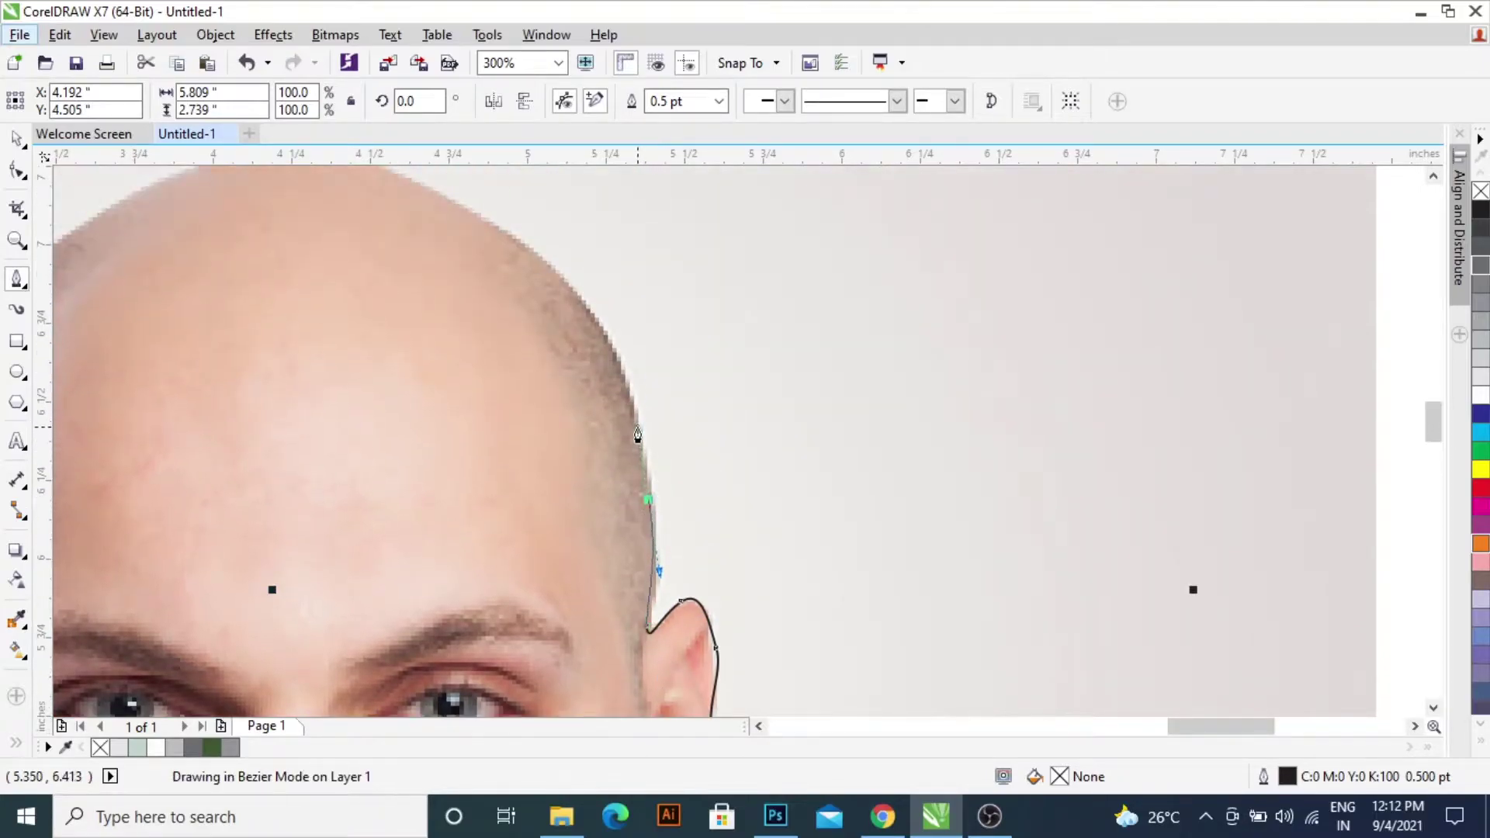
pyautogui.click(584, 299)
pyautogui.moveTo(584, 301); pyautogui.dragTo(564, 297)
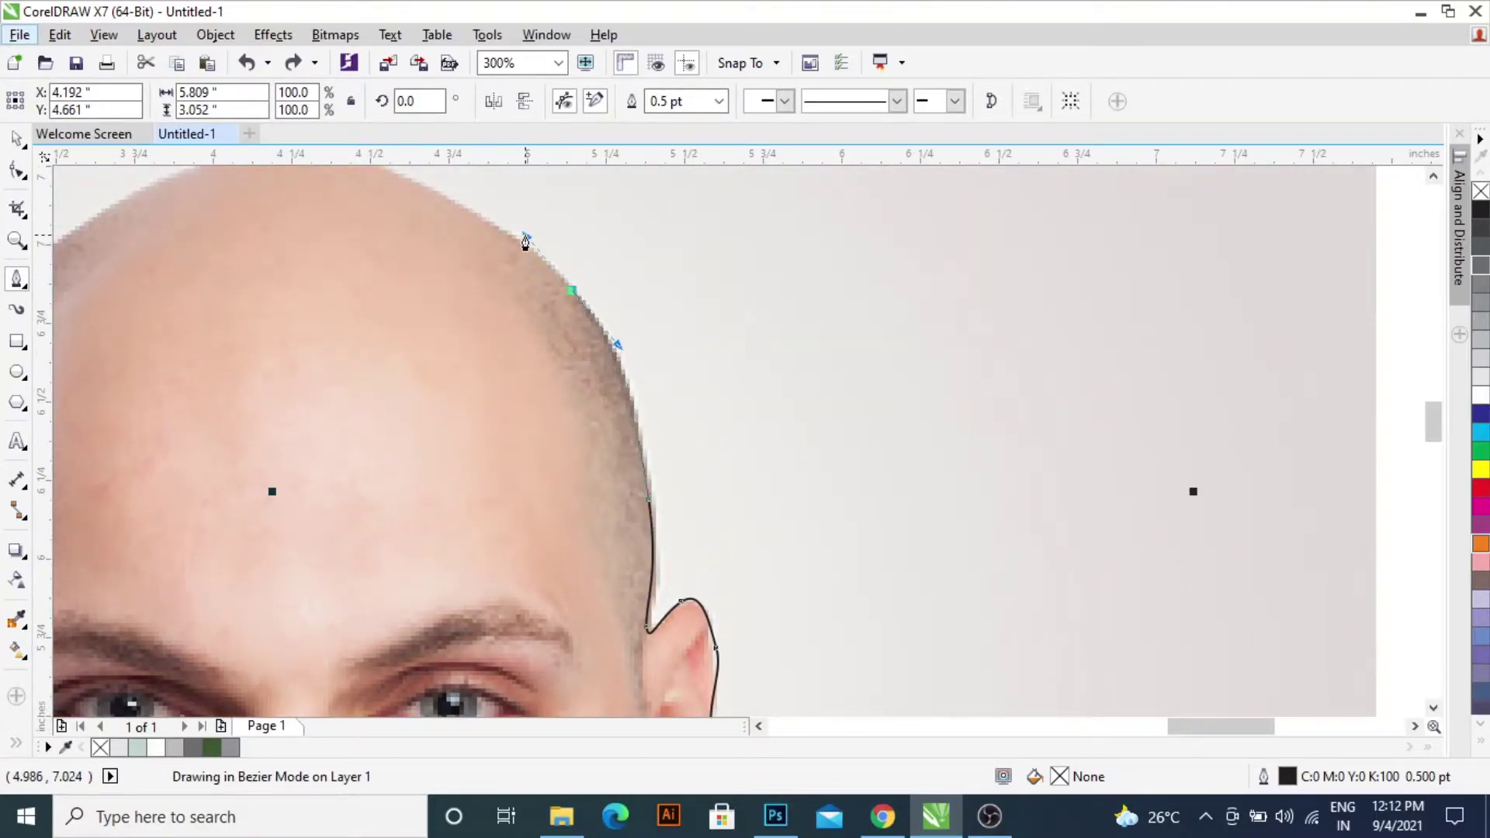
pyautogui.hscroll(-5, 552, 376)
pyautogui.scroll(3, 595, 458)
pyautogui.click(602, 289)
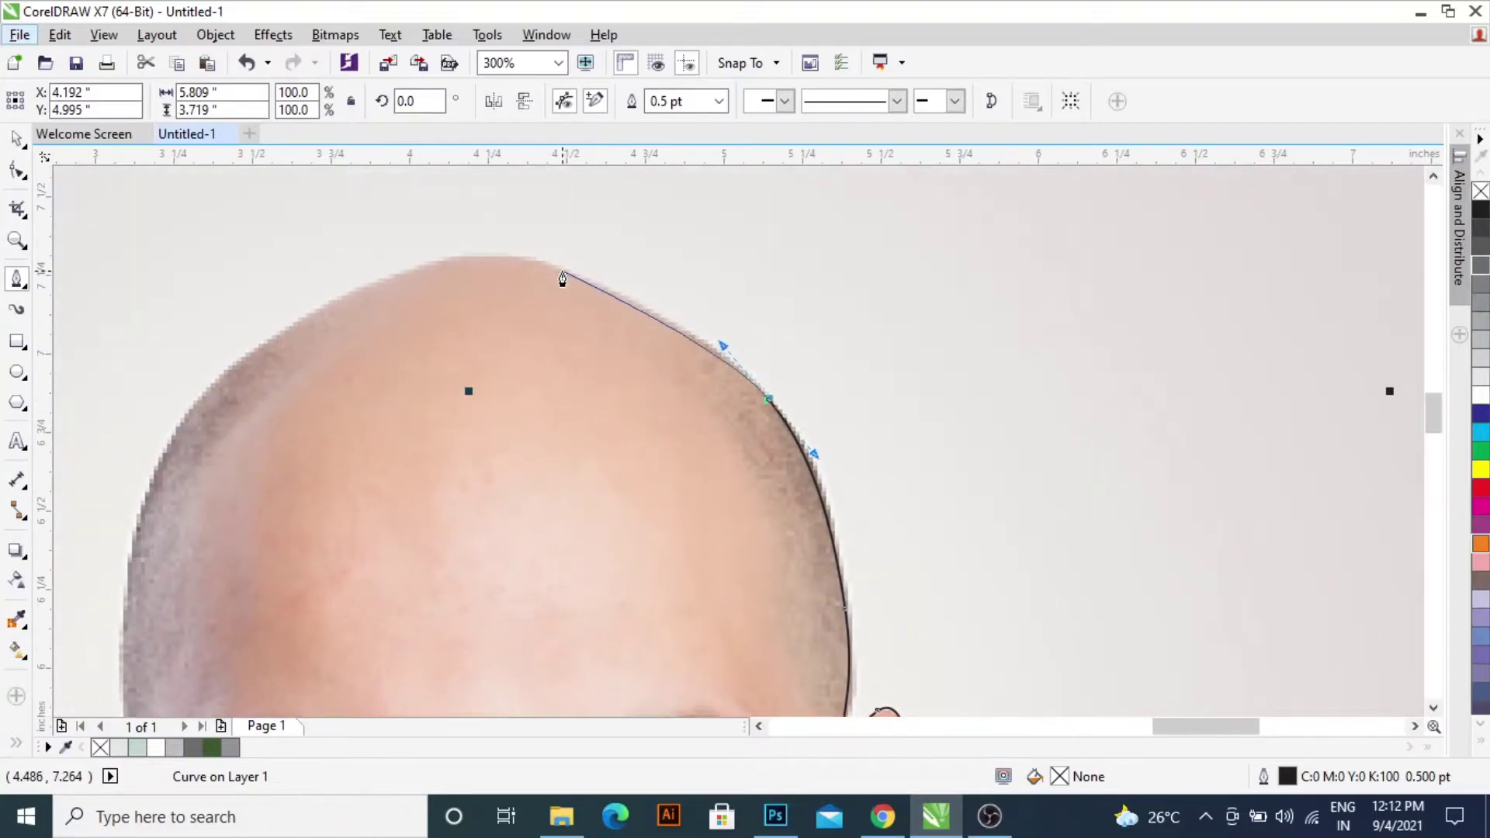
pyautogui.moveTo(563, 278); pyautogui.dragTo(343, 302)
pyautogui.moveTo(426, 270); pyautogui.dragTo(382, 290)
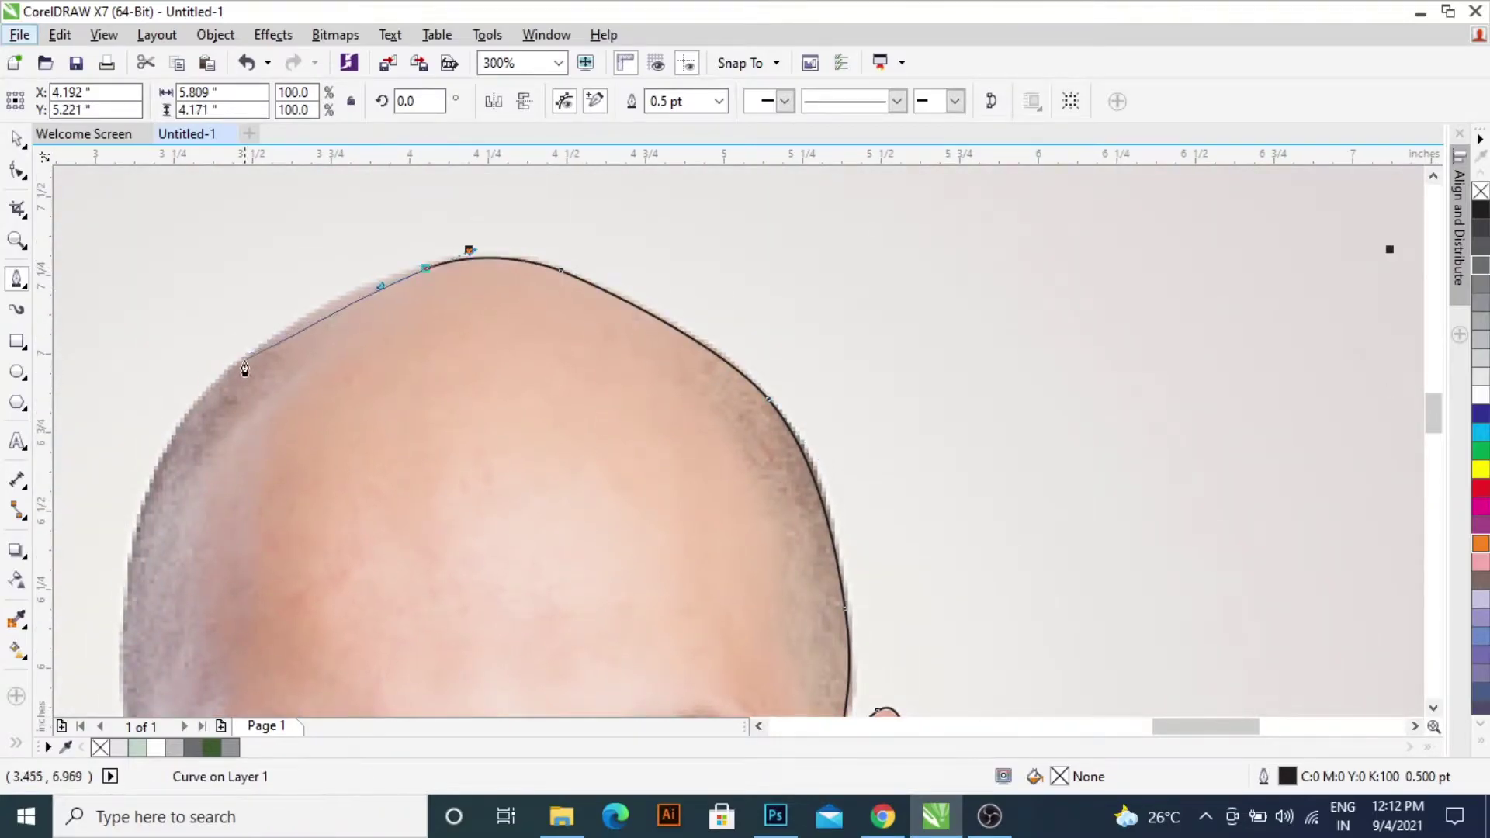
# - Trace down the left side of the head and close the curve at the left ear
pyautogui.moveTo(256, 354); pyautogui.dragTo(193, 411)
pyautogui.moveTo(134, 541); pyautogui.dragTo(123, 610)
pyautogui.scroll(-1, 142, 607)
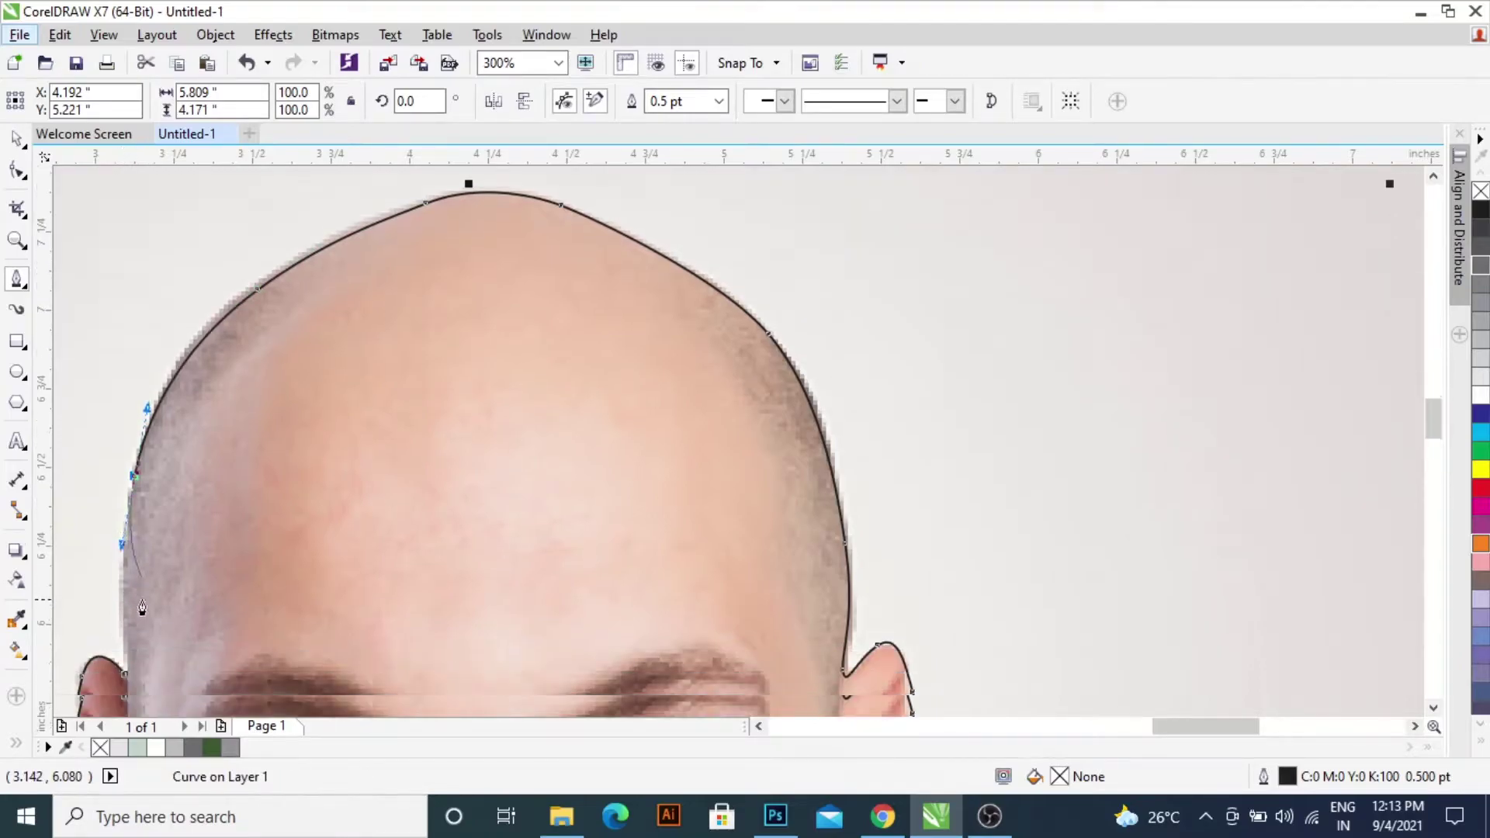
pyautogui.scroll(-3, 142, 608)
pyautogui.moveTo(124, 481); pyautogui.dragTo(94, 499)
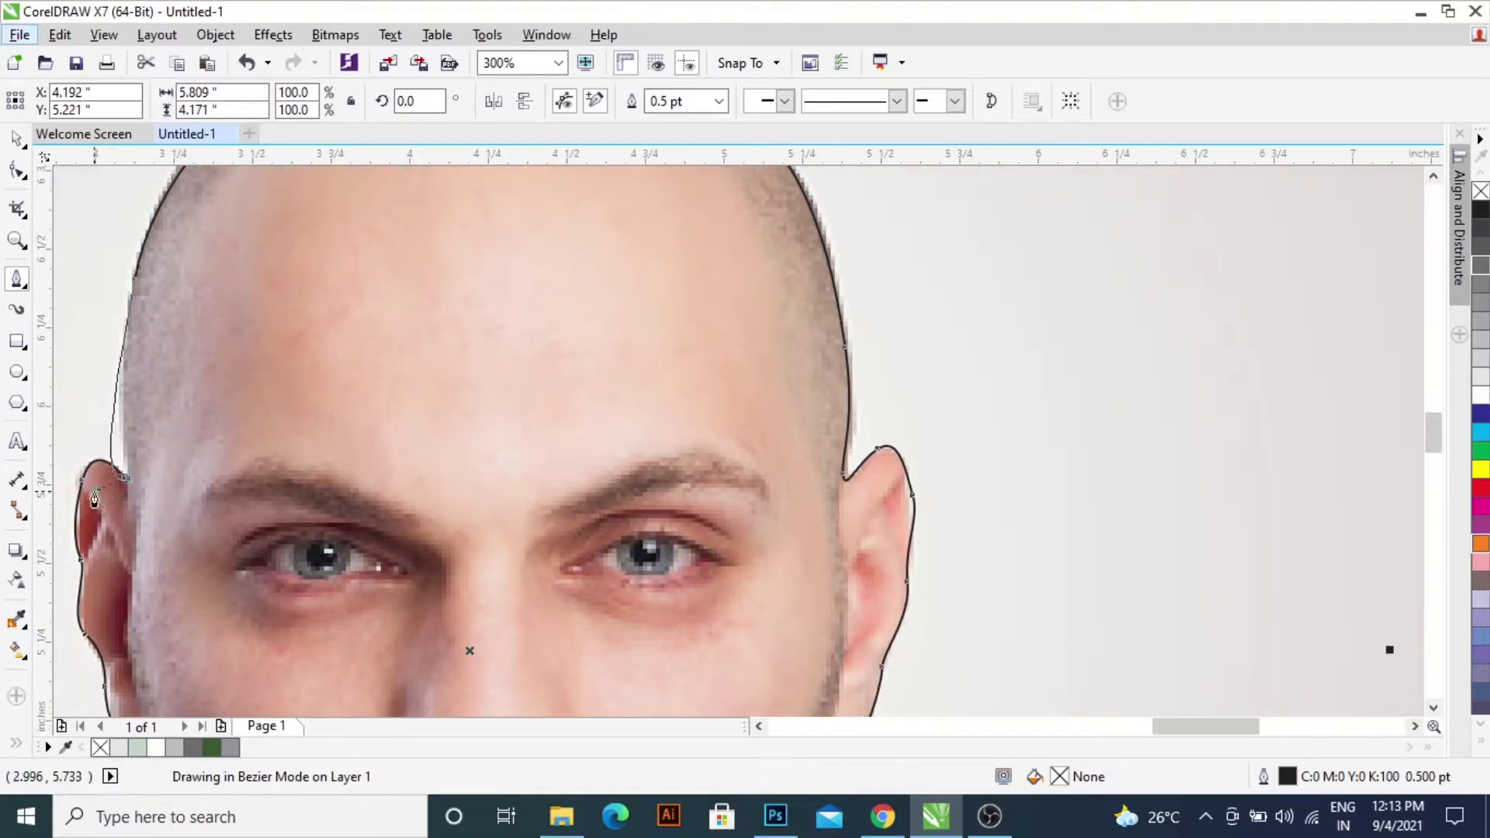
pyautogui.hotkey('ctrl', 'z')
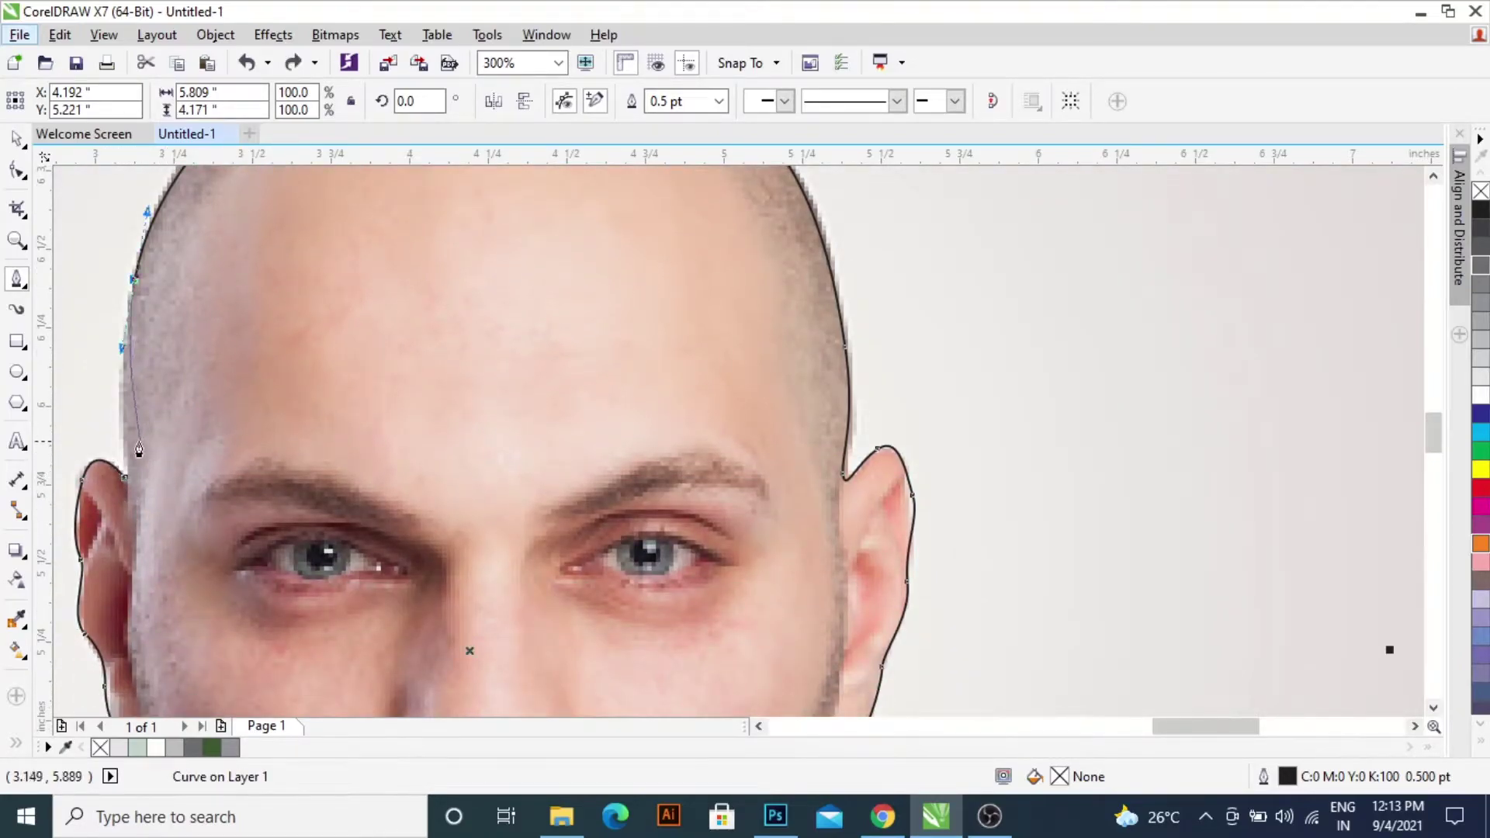
pyautogui.moveTo(125, 477); pyautogui.dragTo(124, 484)
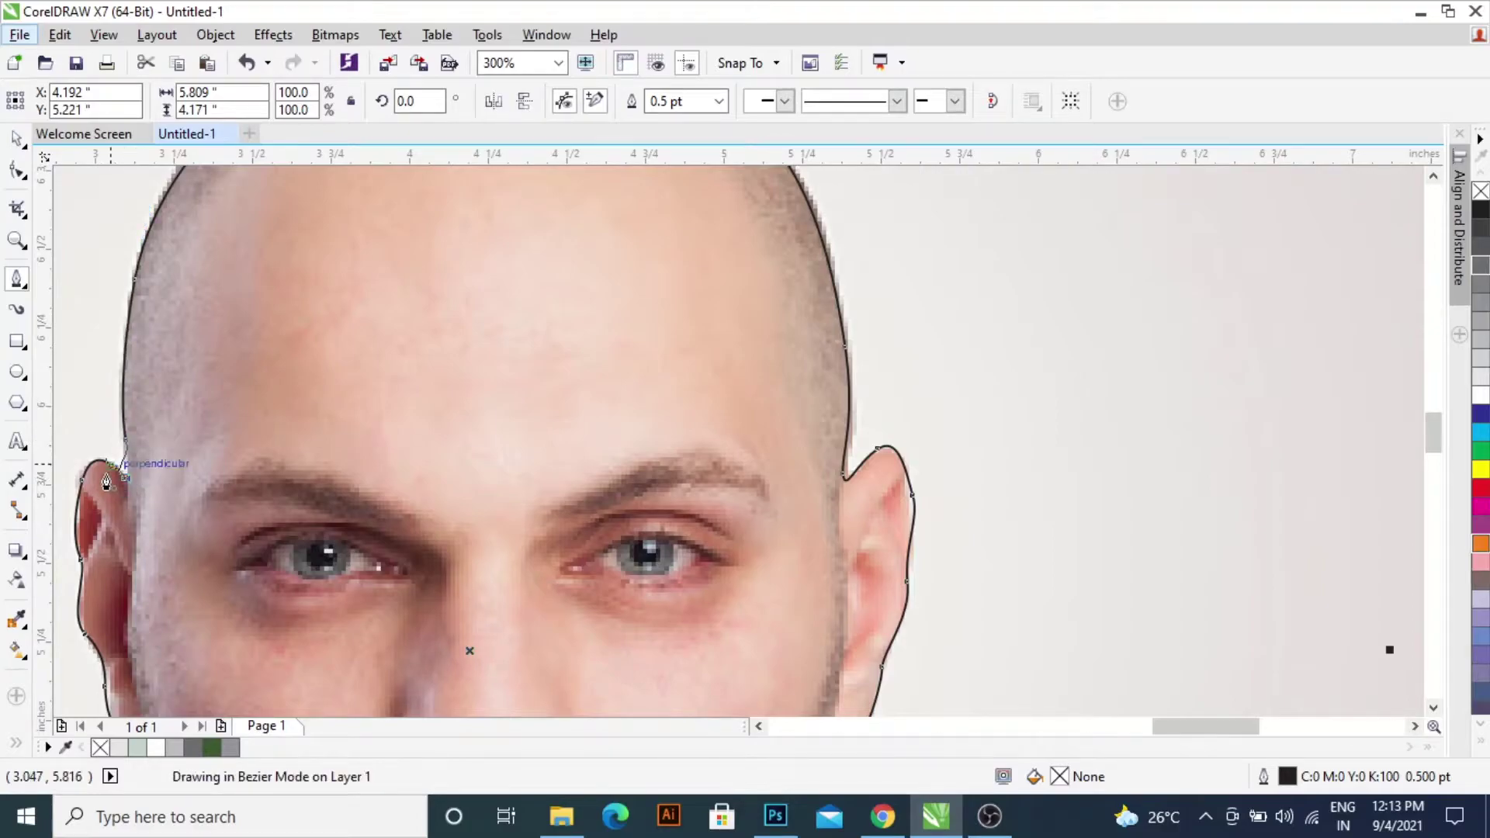
pyautogui.press('space')
pyautogui.scroll(-2, 330, 497)
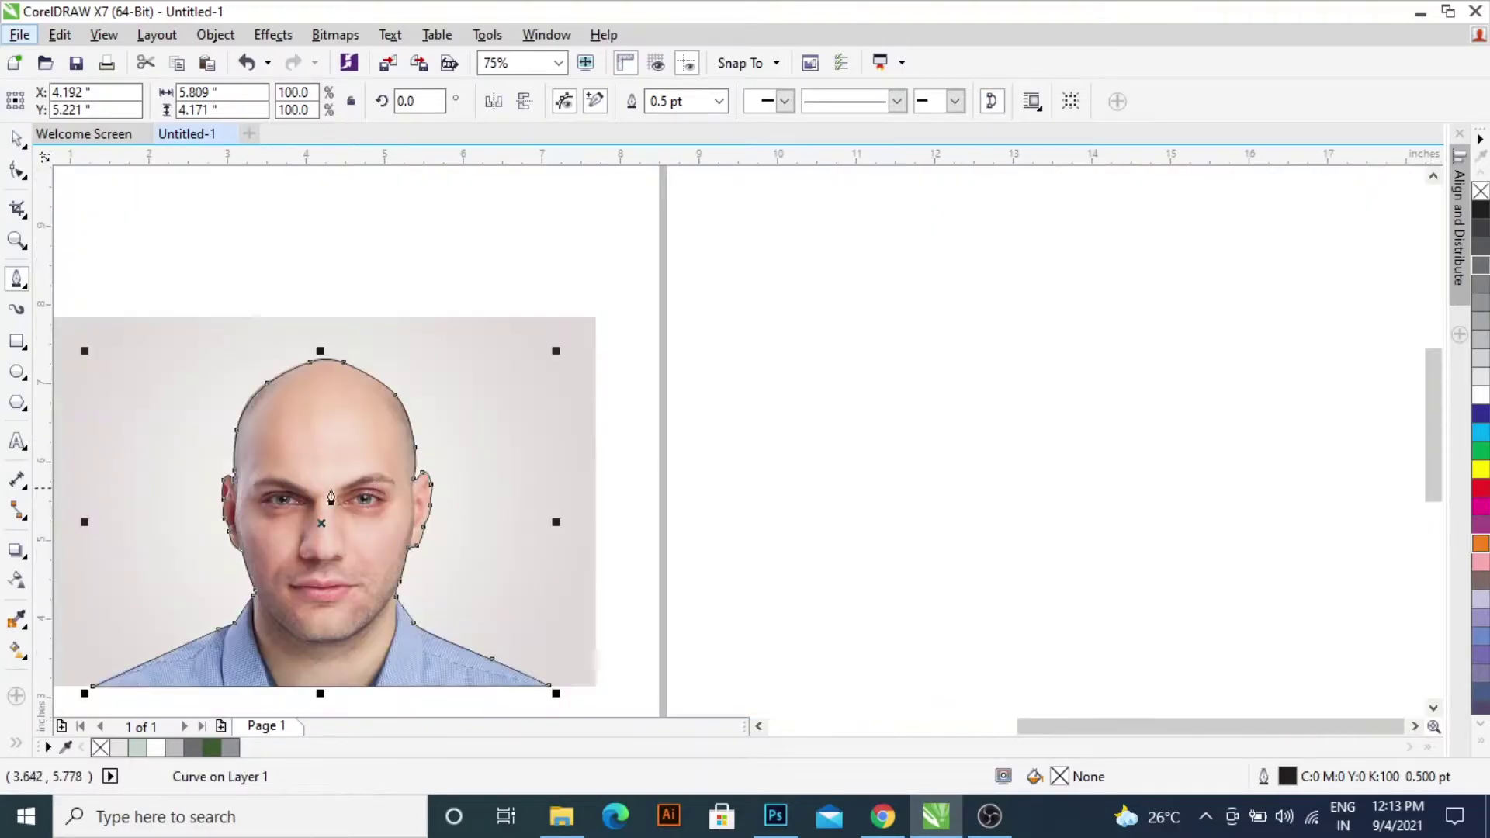
# - PowerClip the portrait photo inside the head-and-shoulders curve
pyautogui.click(18, 138)
pyautogui.click(320, 293)
pyautogui.hscroll(-5, 474, 431)
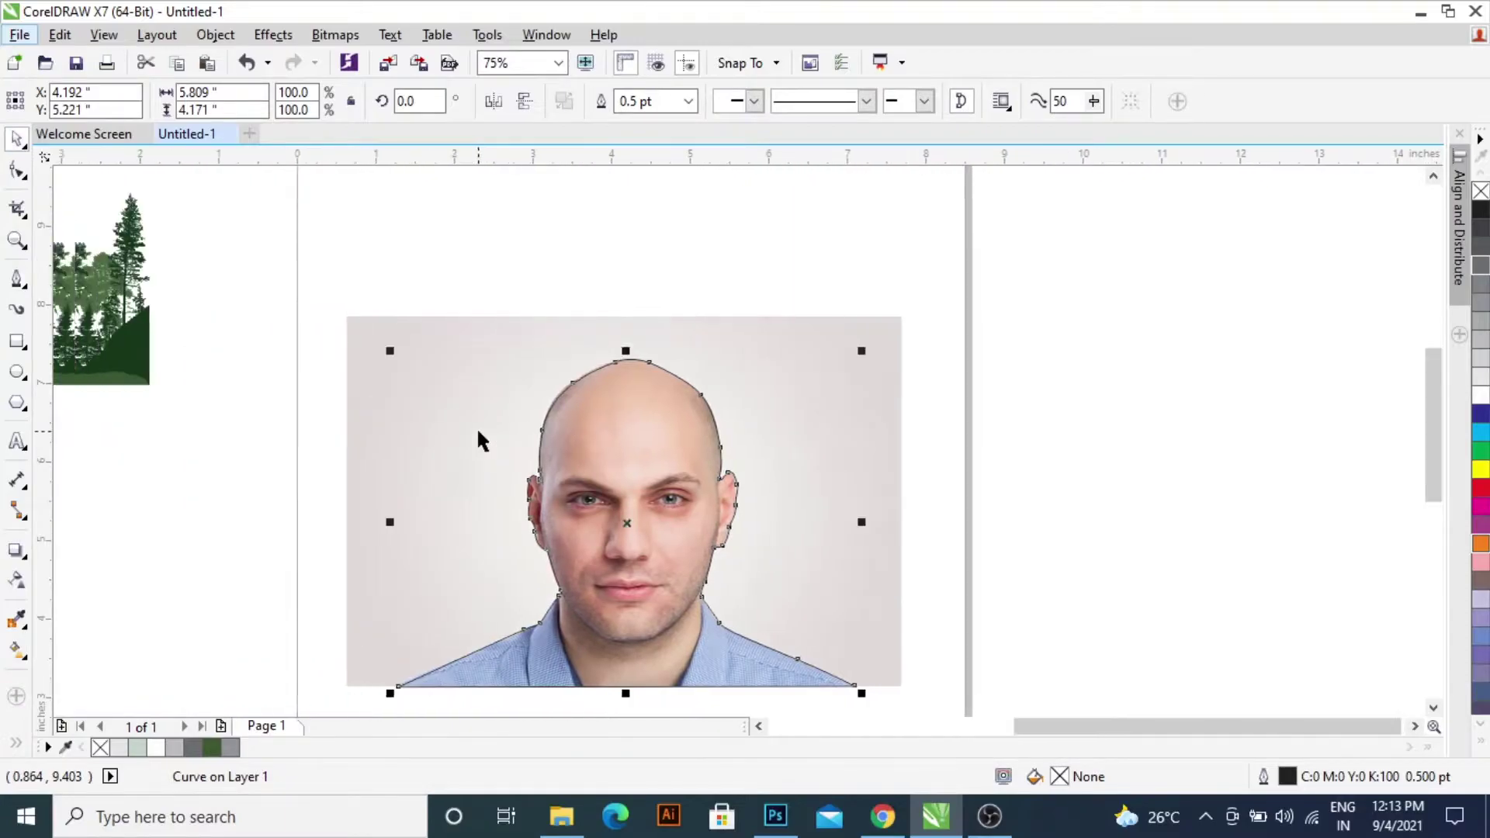
pyautogui.click(692, 441)
pyautogui.click(242, 35)
pyautogui.moveTo(256, 177)
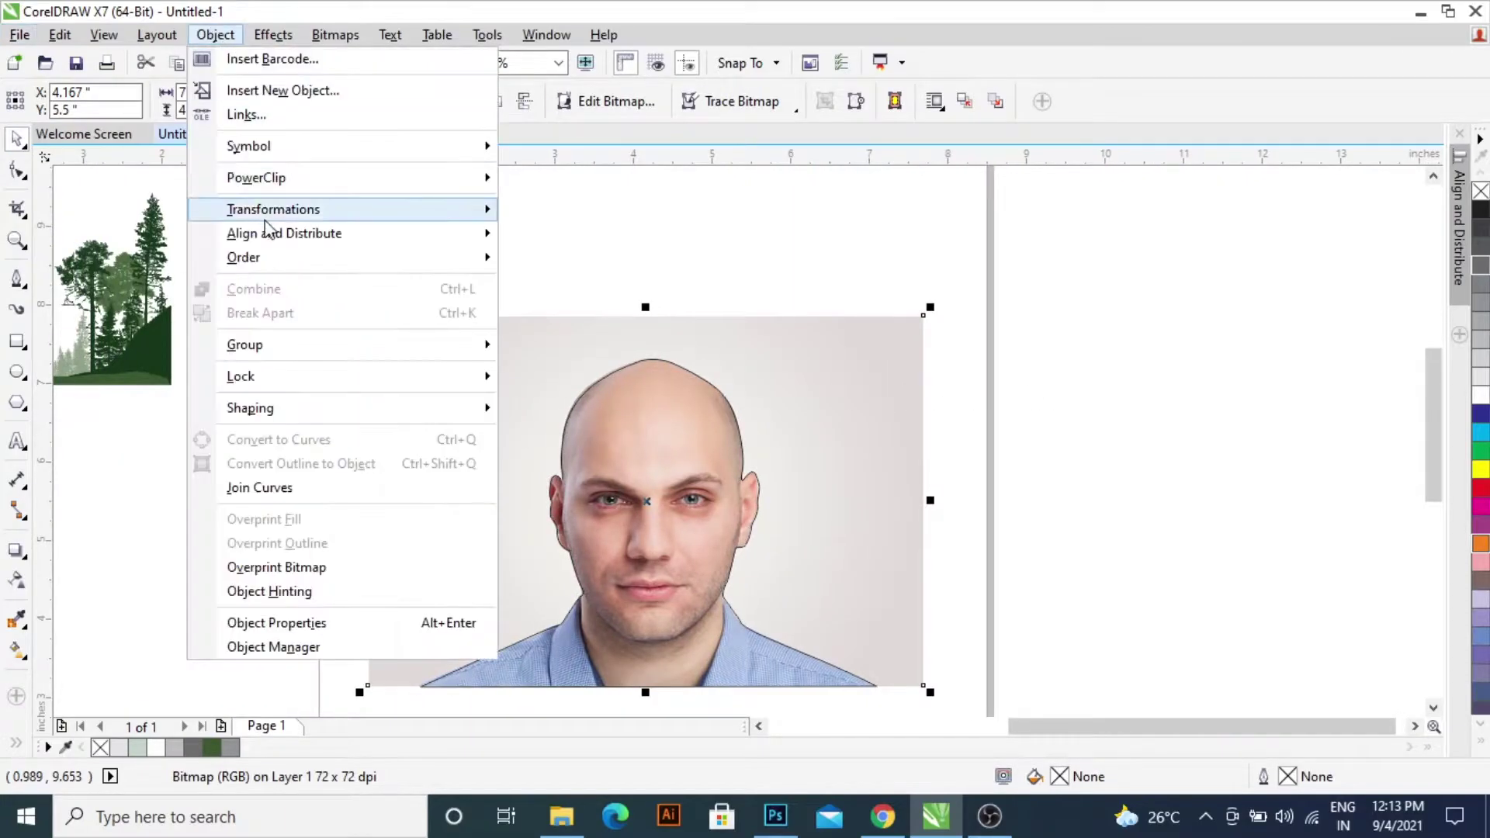
pyautogui.click(596, 179)
pyautogui.click(648, 464)
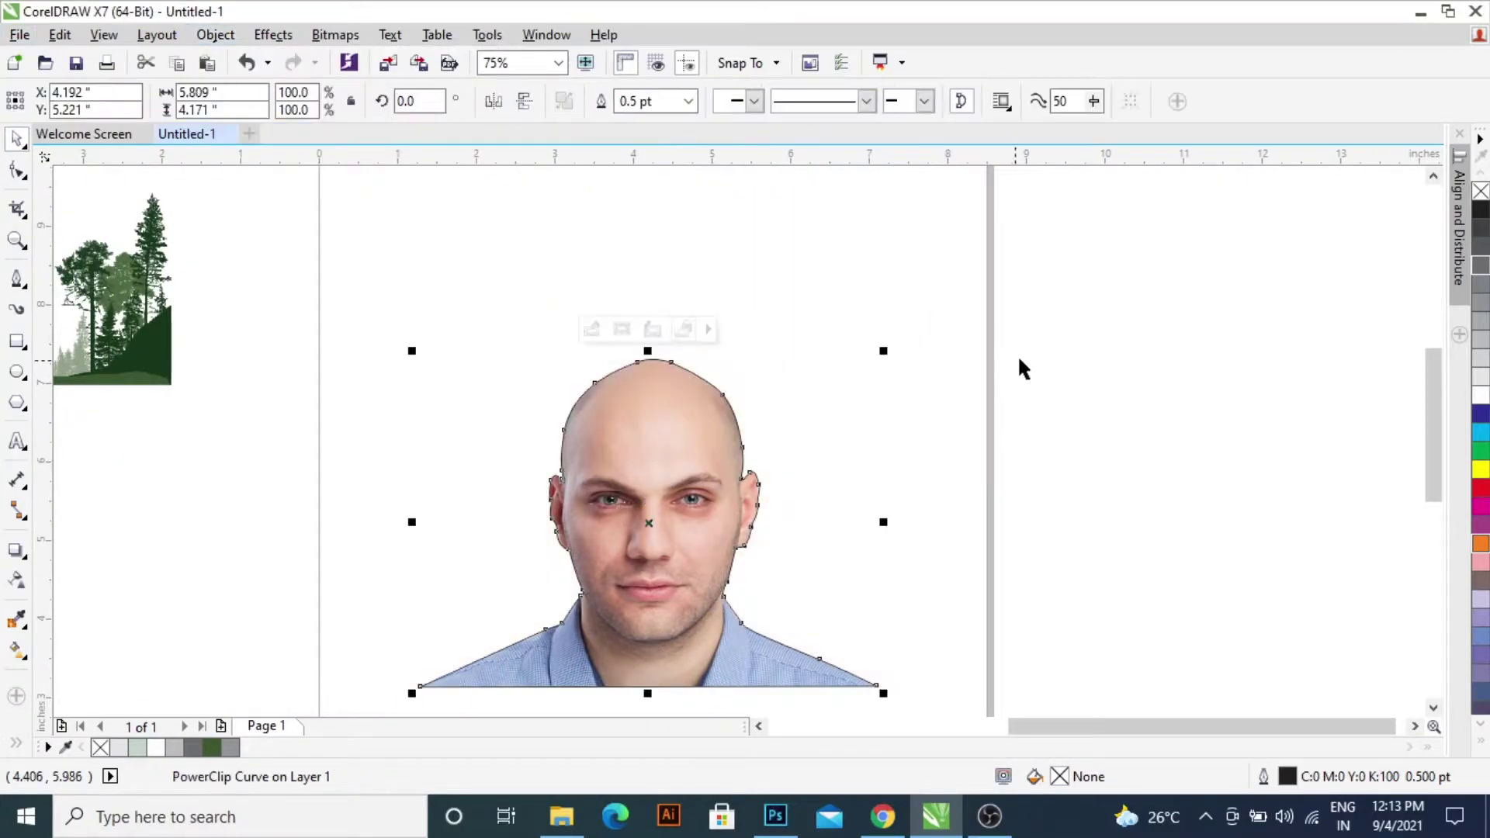
# - Remove the outline from the clipped portrait
pyautogui.click(1021, 366)
pyautogui.click(665, 426)
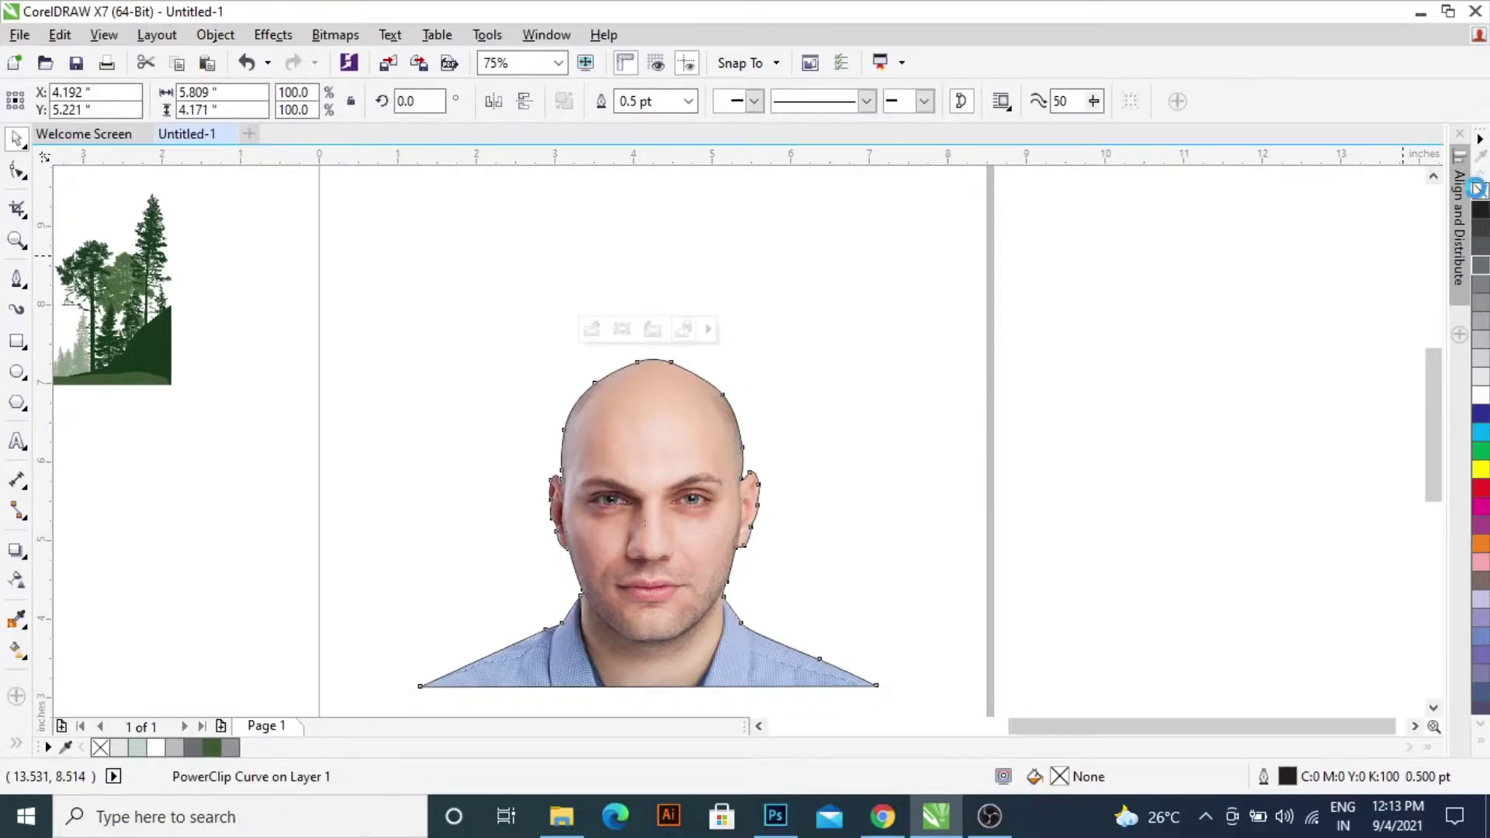
pyautogui.rightClick(1476, 189)
pyautogui.click(1148, 293)
pyautogui.scroll(-2, 711, 416)
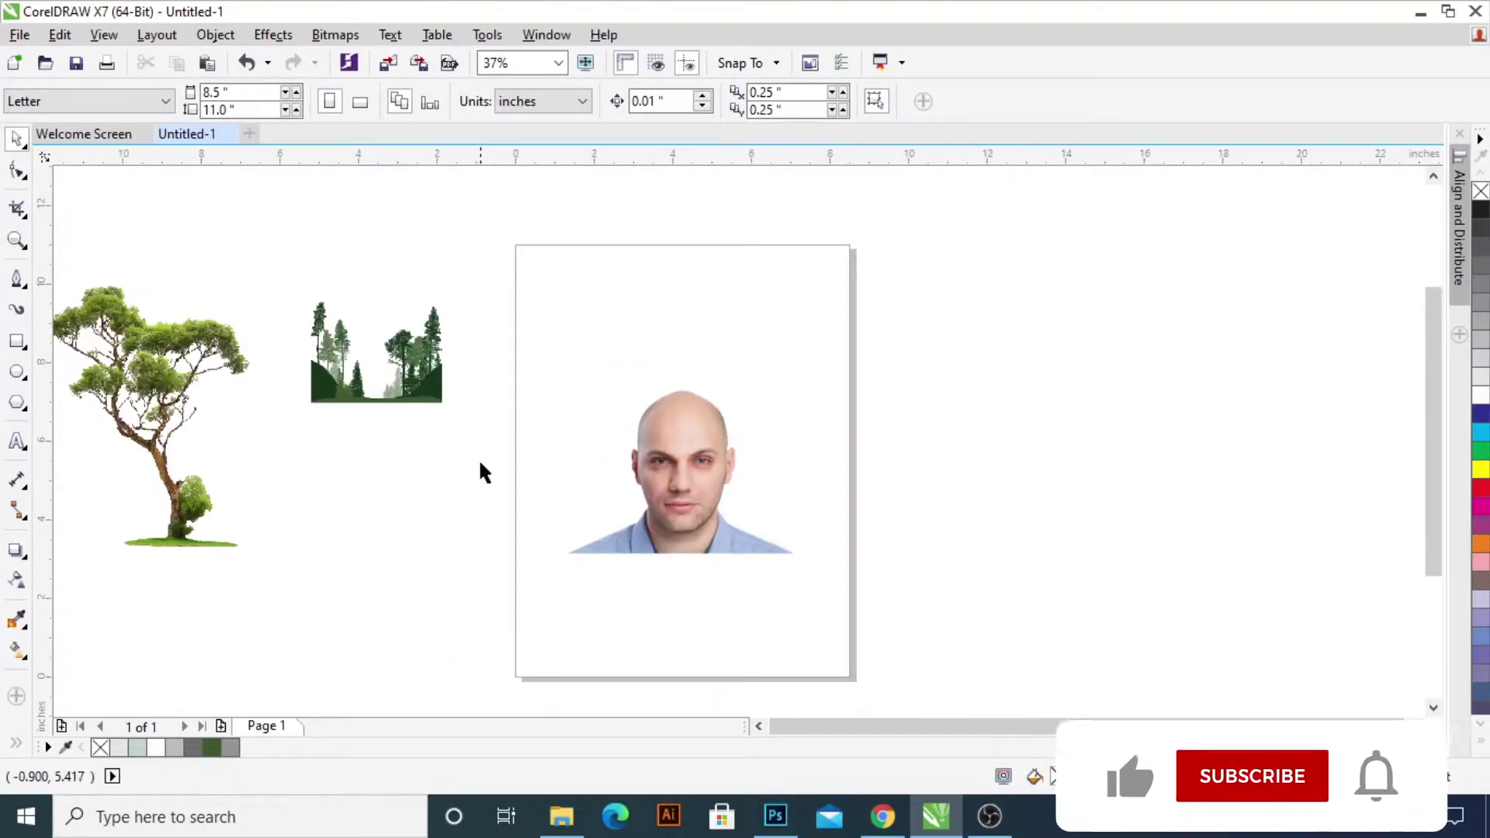
# - Trim the top of the head away with a rectangle, then delete the rectangle
pyautogui.scroll(2, 767, 429)
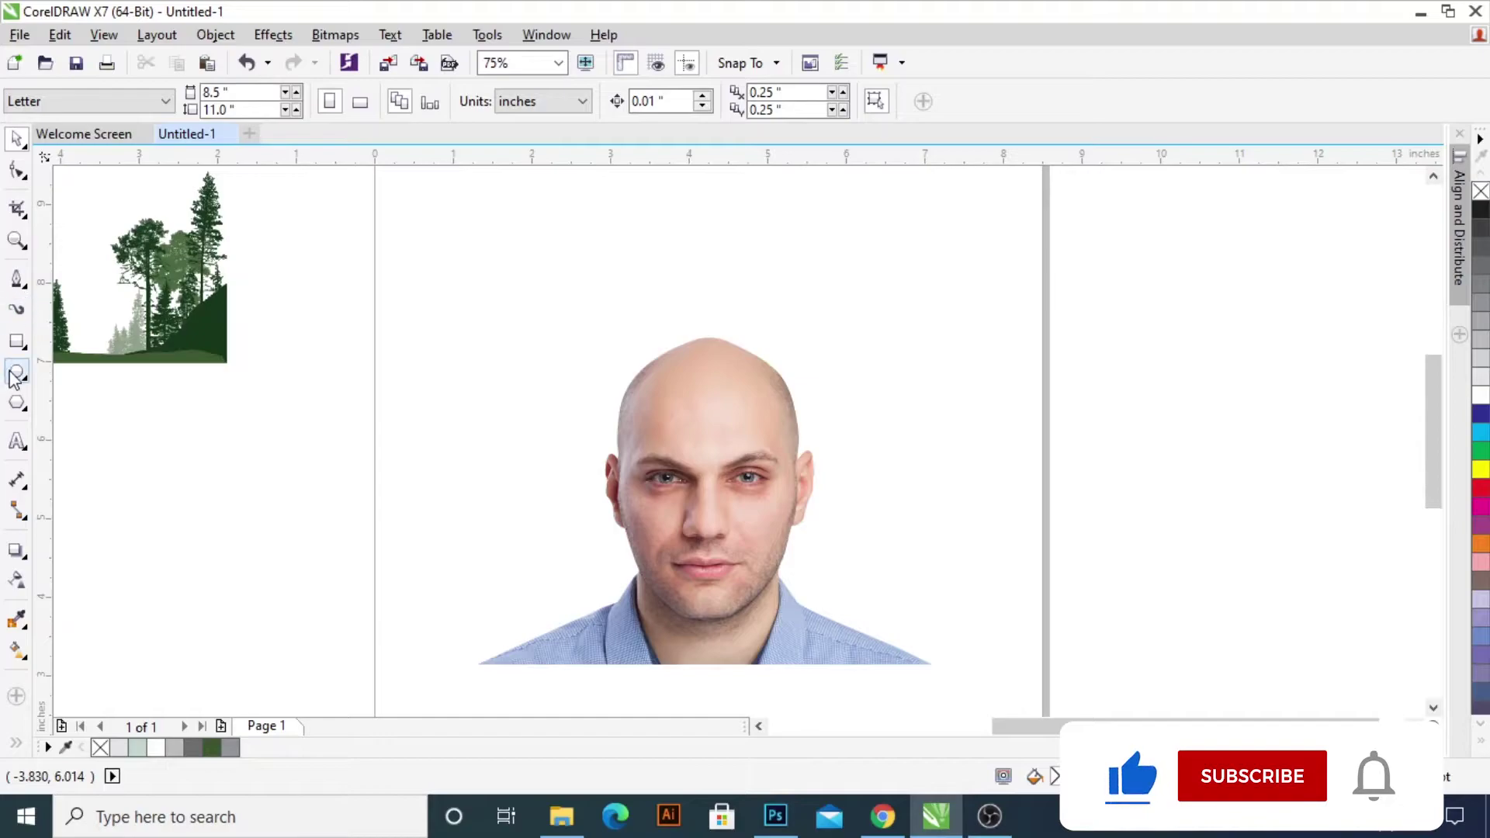
pyautogui.click(16, 341)
pyautogui.moveTo(421, 300); pyautogui.dragTo(896, 436)
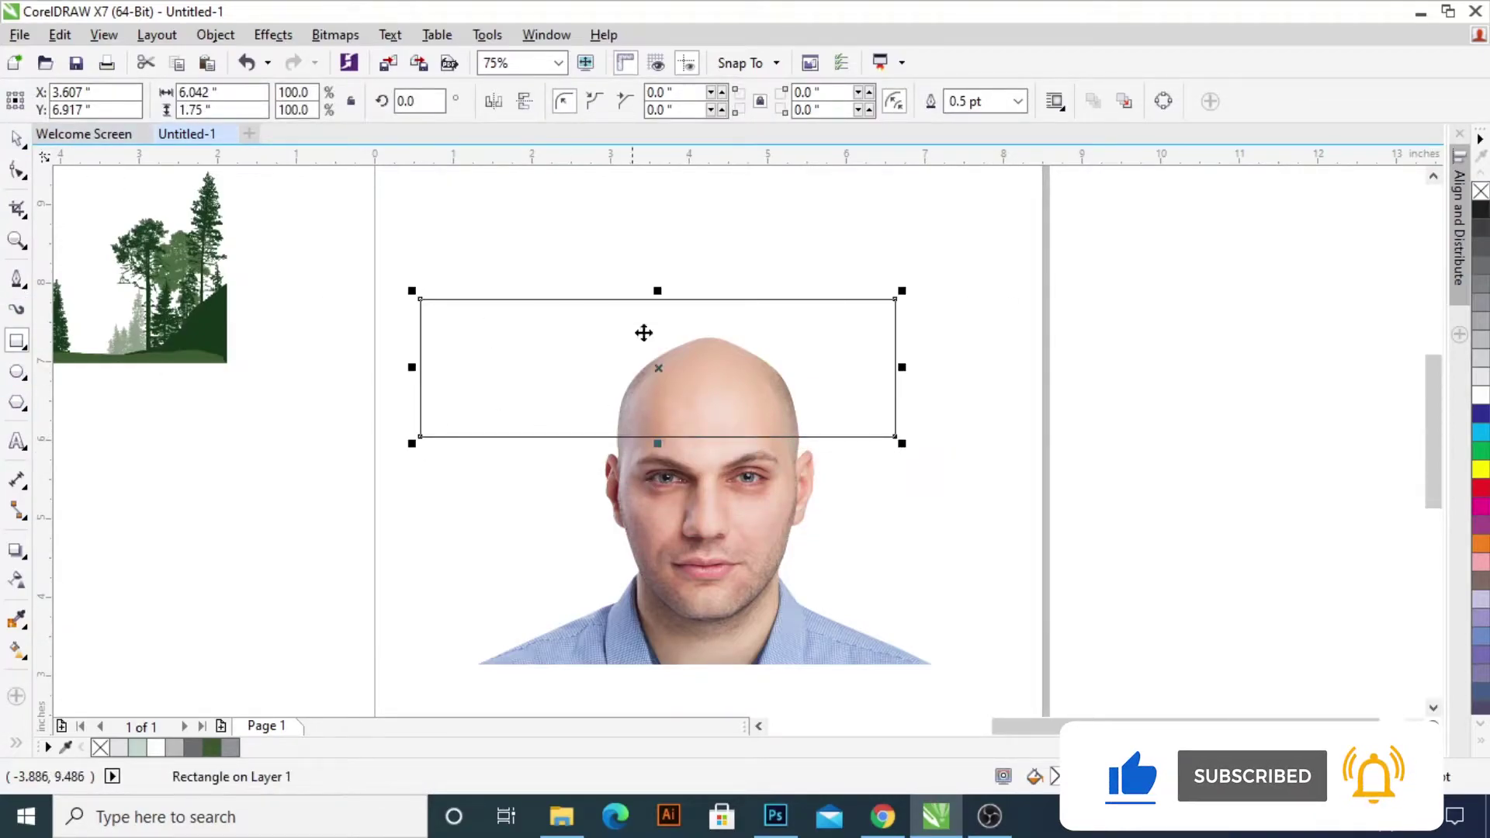
pyautogui.keyDown('shift'); pyautogui.click(767, 457); pyautogui.keyUp('shift')
pyautogui.click(632, 103)
pyautogui.click(776, 368)
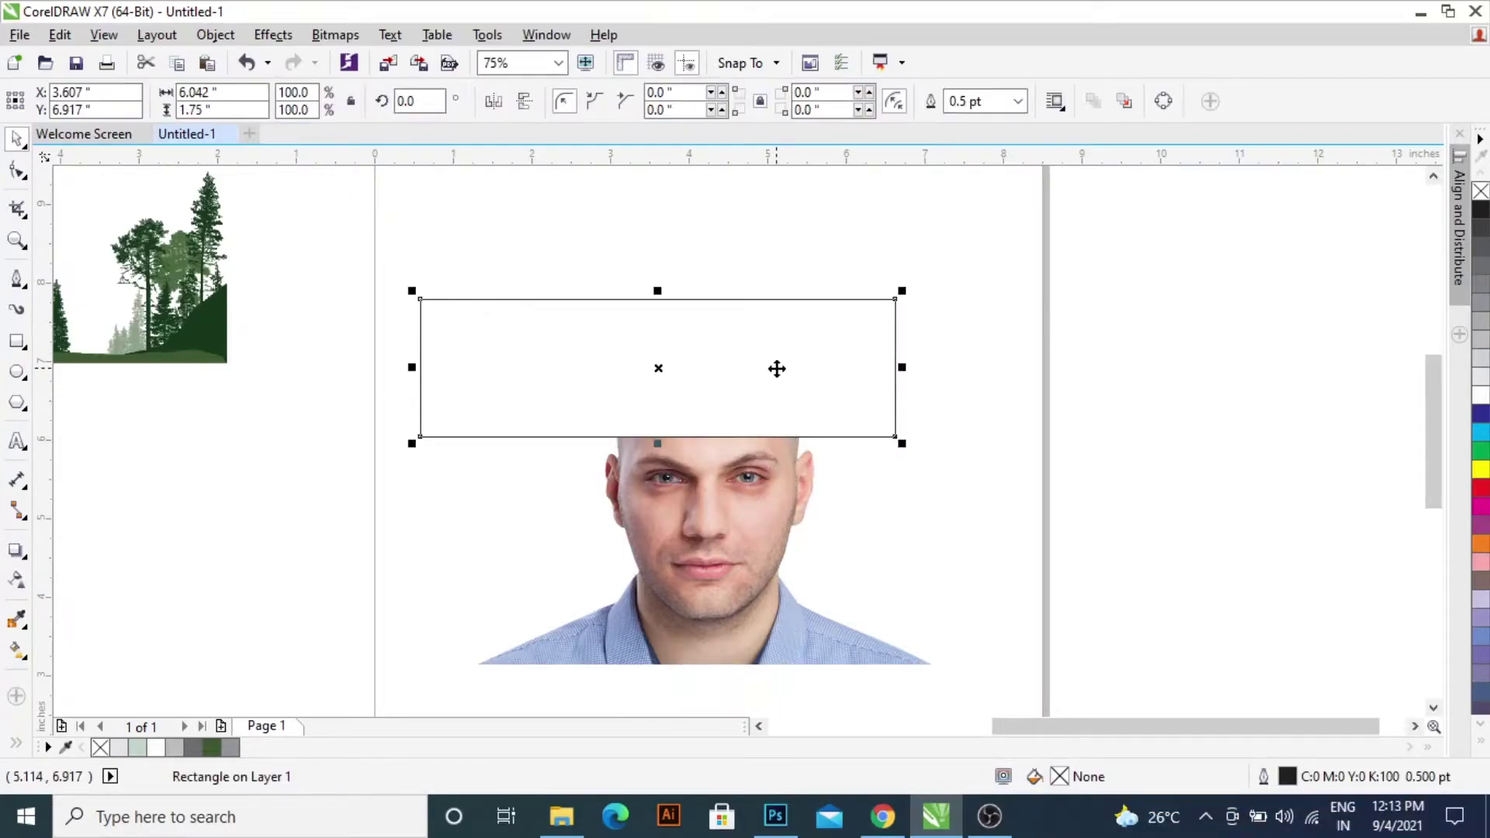
pyautogui.press('Delete')
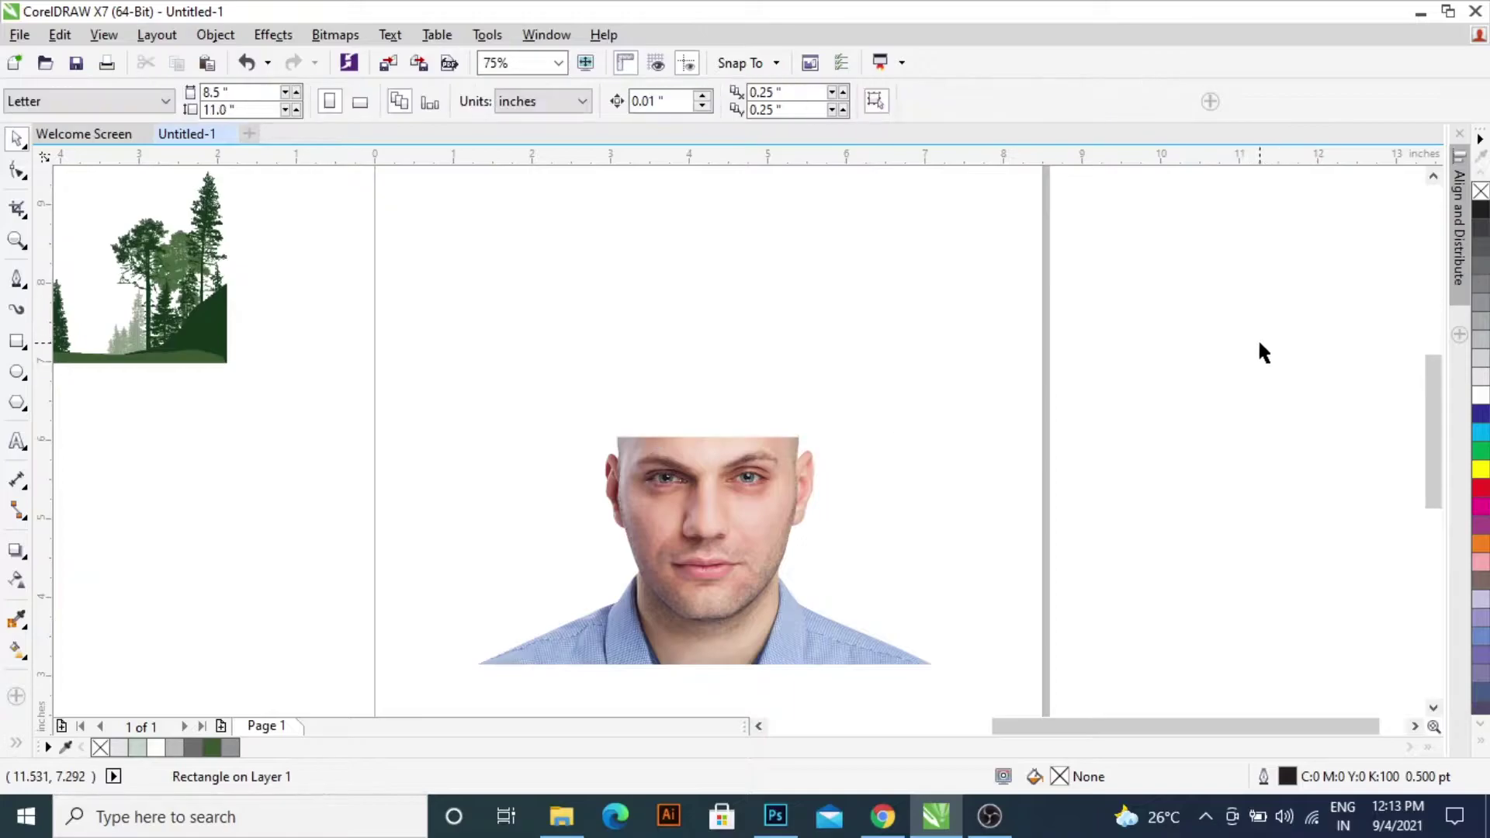
# - Draw a thin, flat ellipse across the cut top of the head
pyautogui.click(17, 373)
pyautogui.scroll(2, 714, 429)
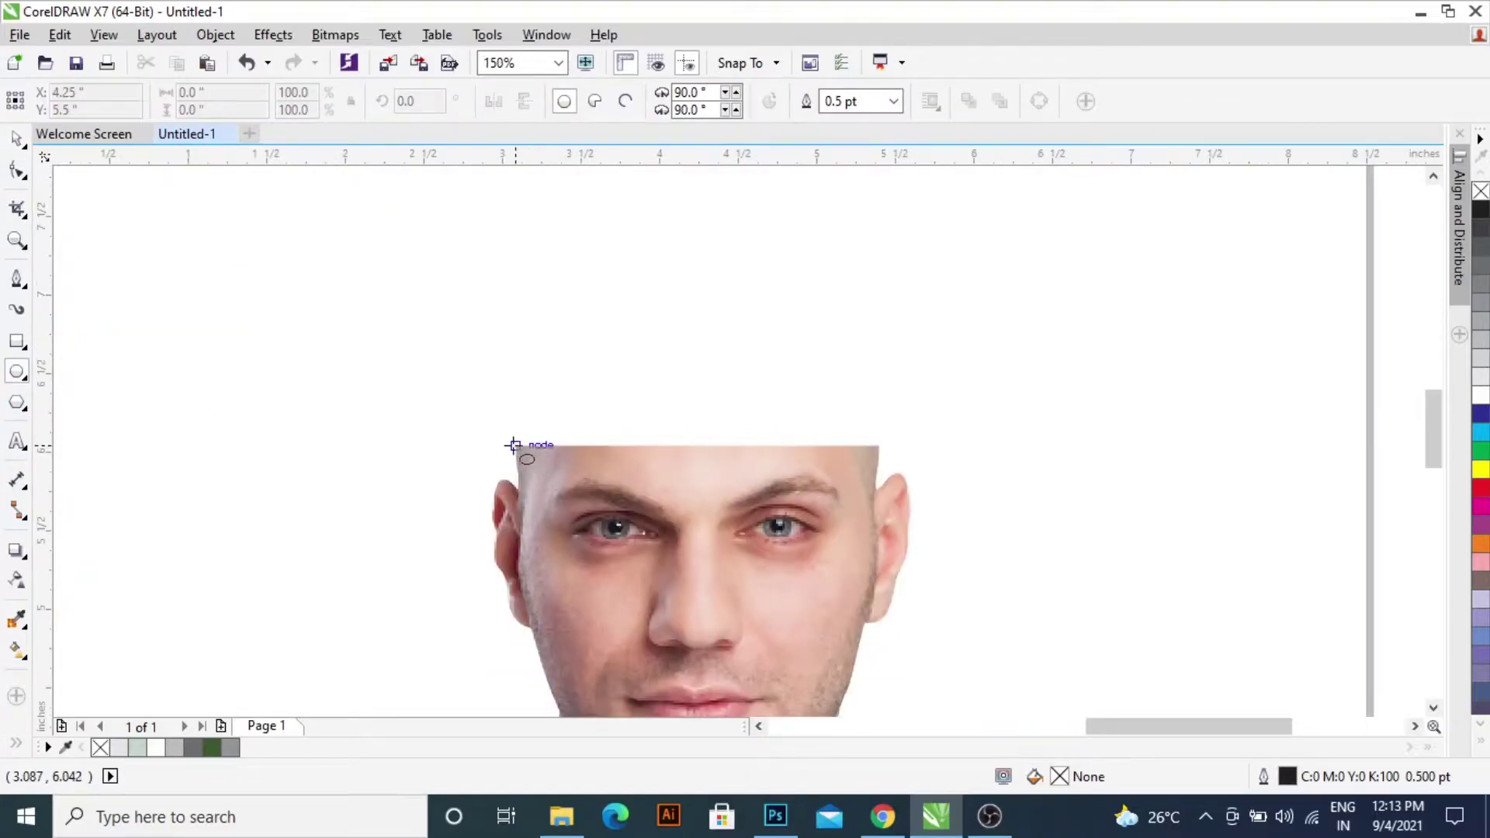
pyautogui.moveTo(514, 445); pyautogui.dragTo(889, 427)
pyautogui.scroll(4, 689, 467)
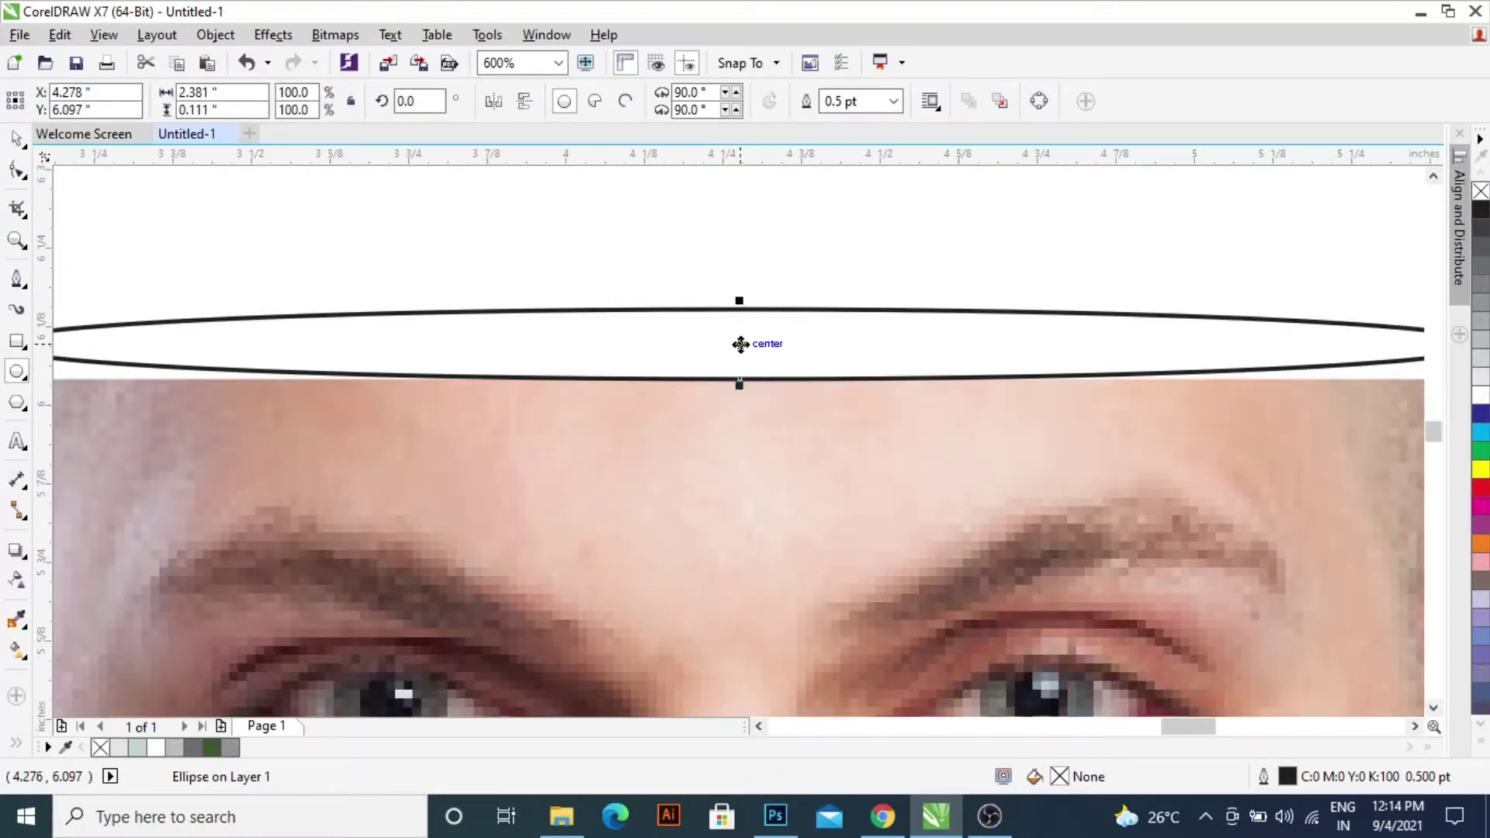
pyautogui.moveTo(740, 344); pyautogui.dragTo(738, 357)
pyautogui.scroll(-4, 736, 359)
pyautogui.scroll(4, 703, 350)
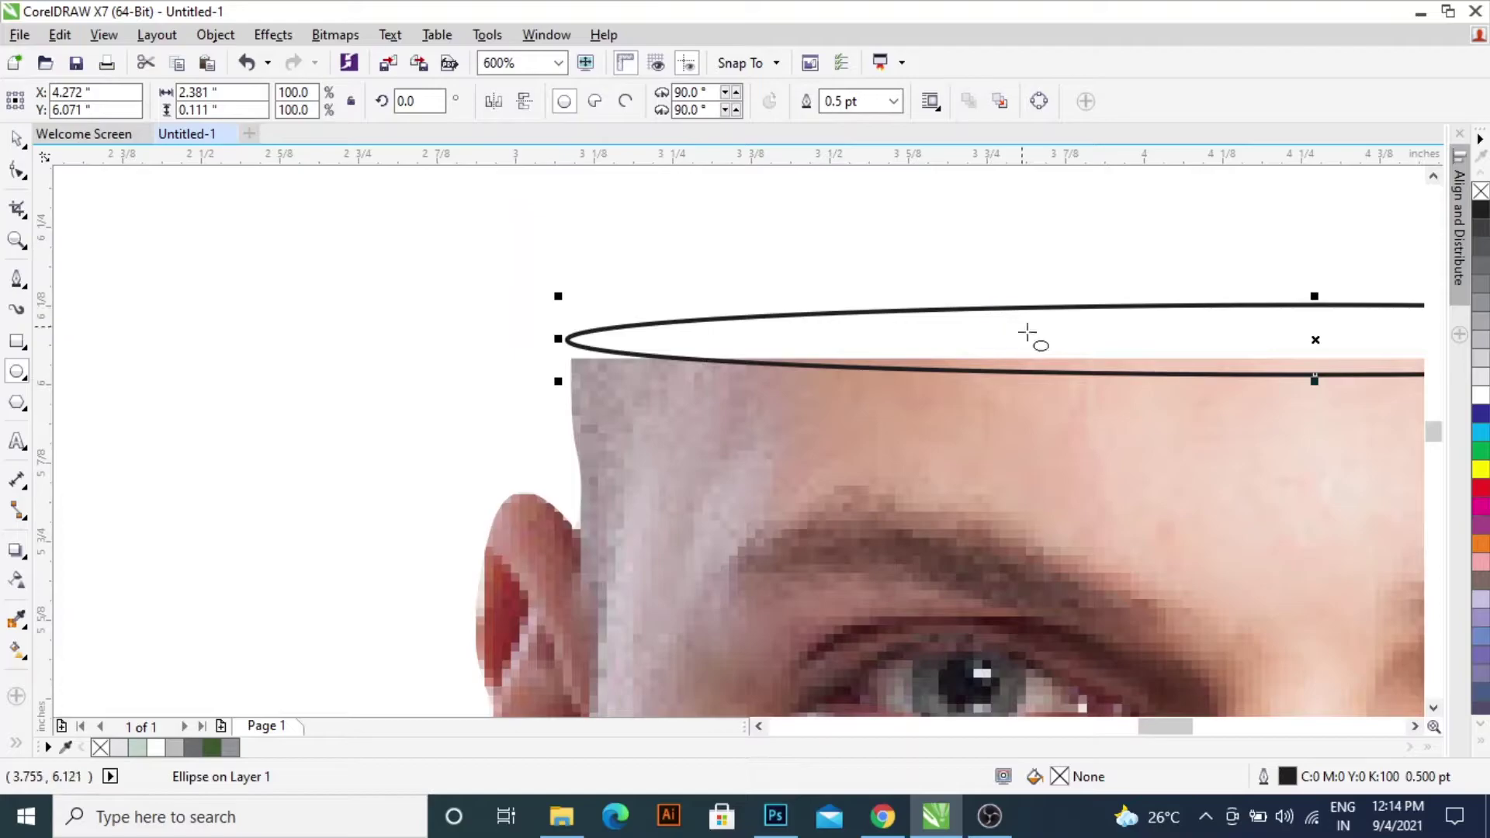
# - Fill the ellipse pale green (#C1D5C9), remove its outline, and nudge it down onto the head
pyautogui.click(138, 748)
pyautogui.rightClick(1481, 192)
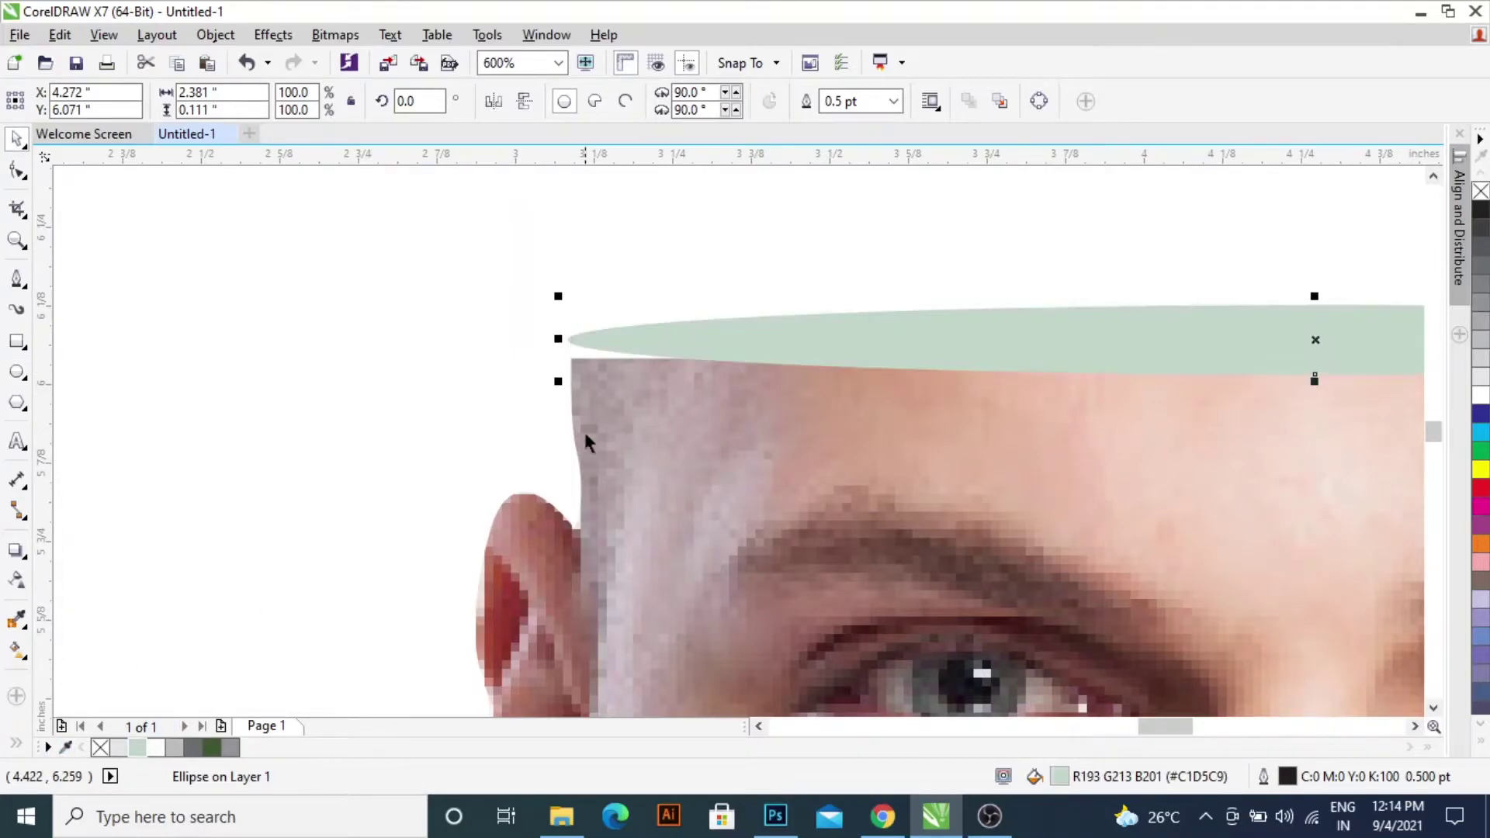
pyautogui.moveTo(665, 346); pyautogui.dragTo(666, 367)
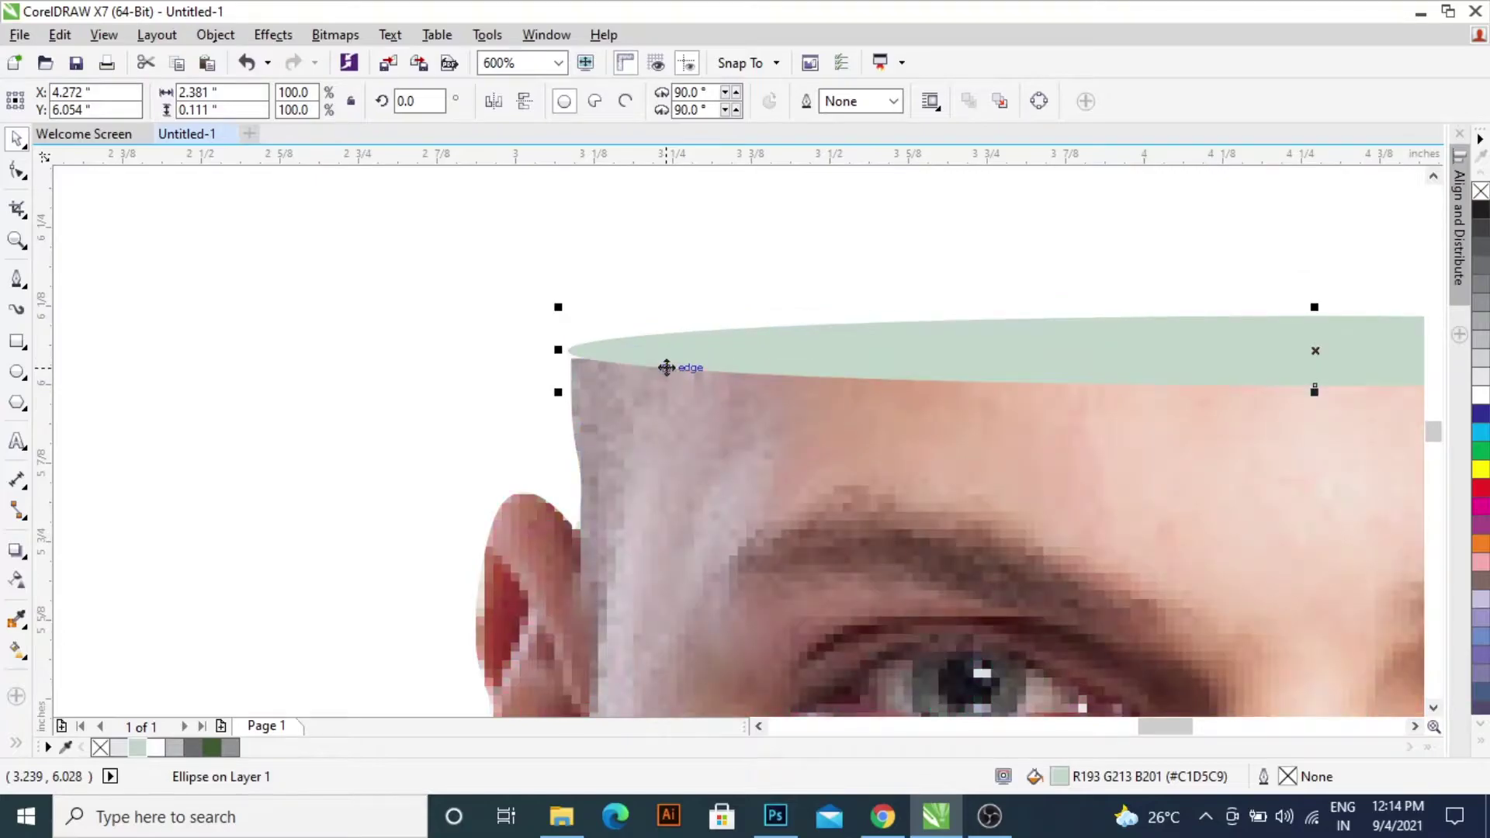
pyautogui.press('Down')
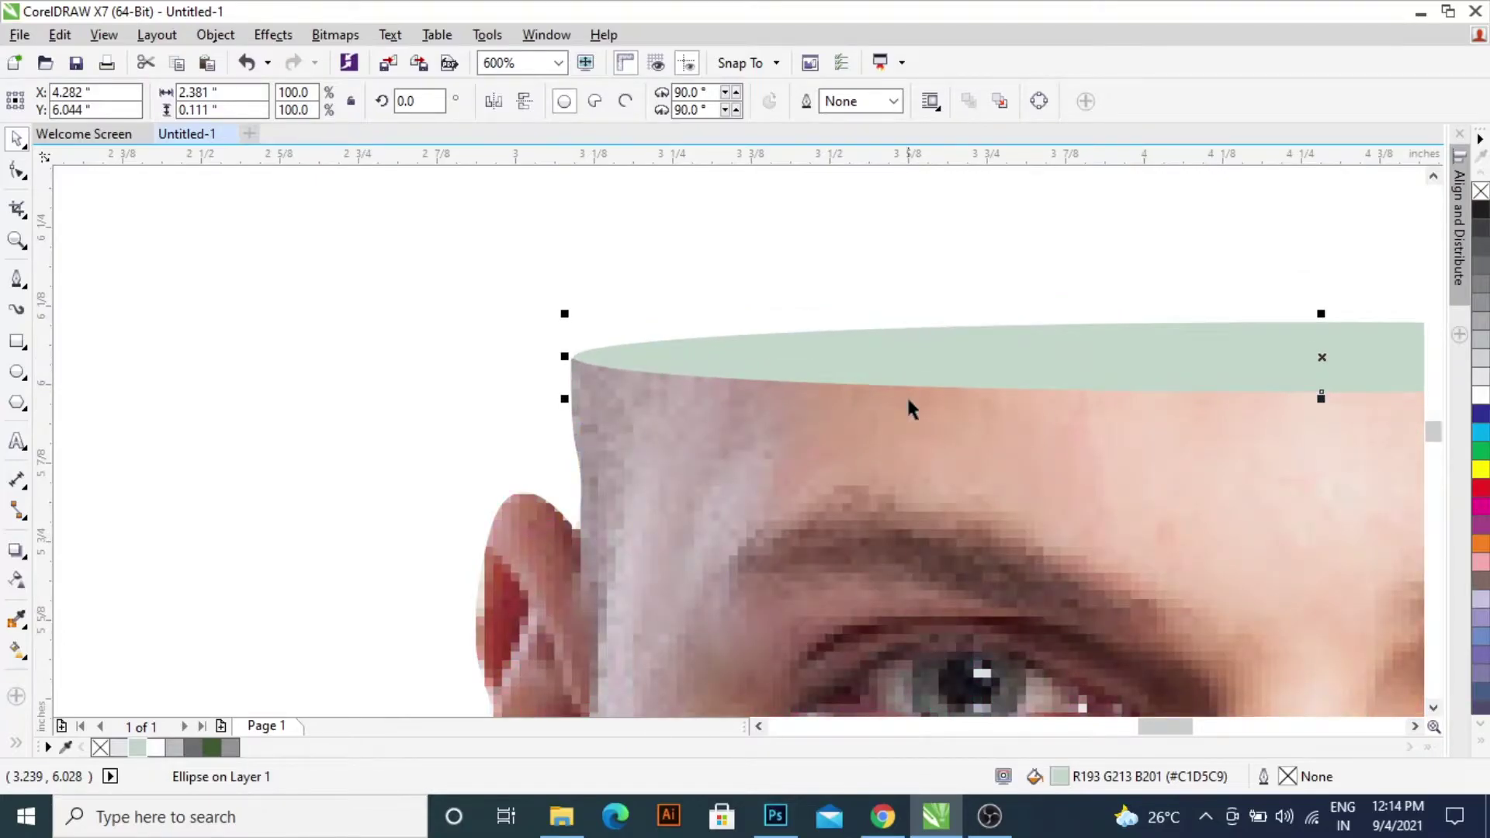
pyautogui.scroll(-3, 906, 394)
pyautogui.scroll(-1, 872, 452)
pyautogui.scroll(4, 872, 451)
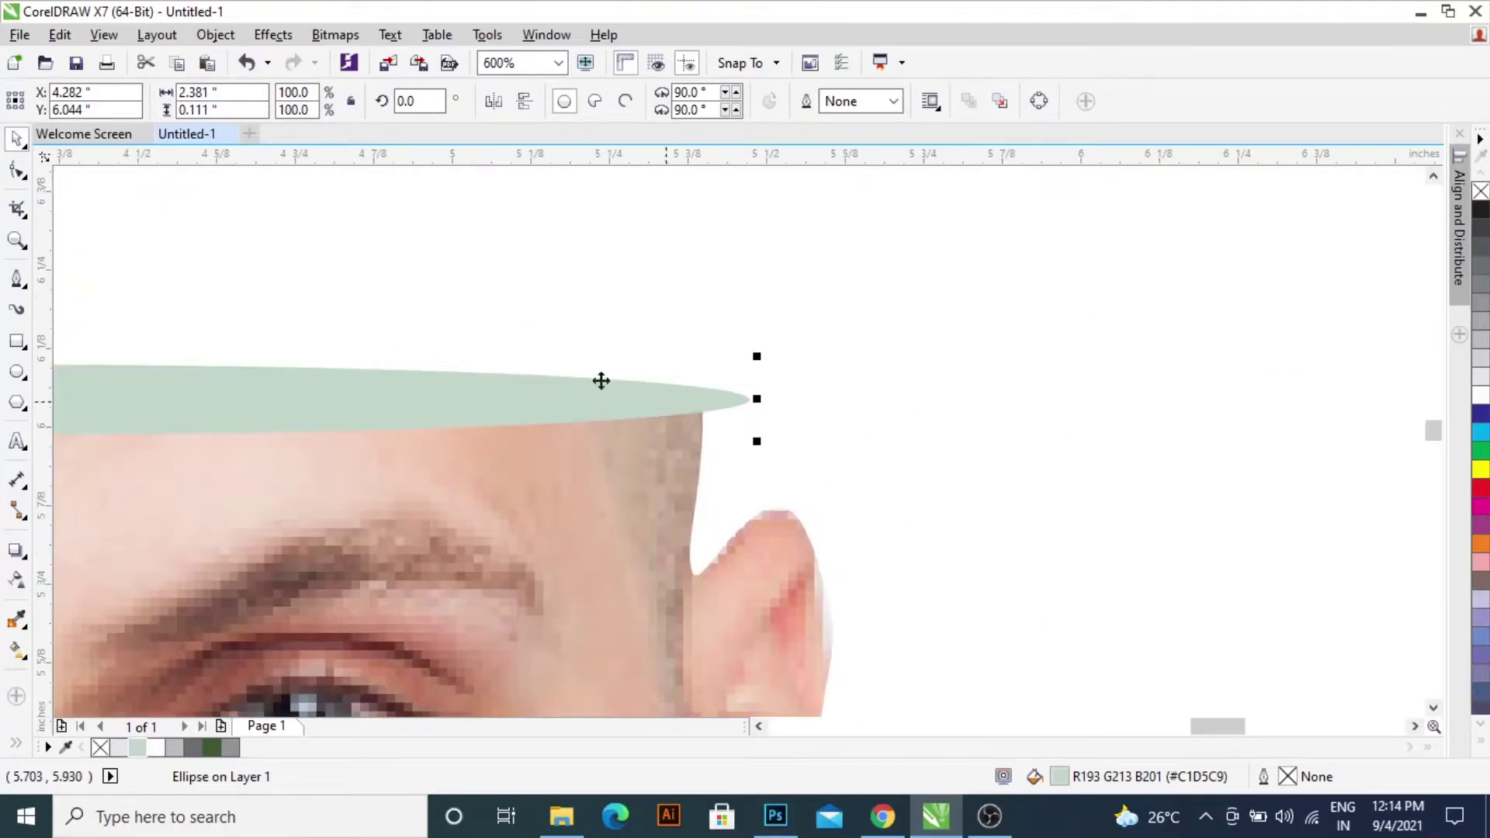
pyautogui.click(17, 171)
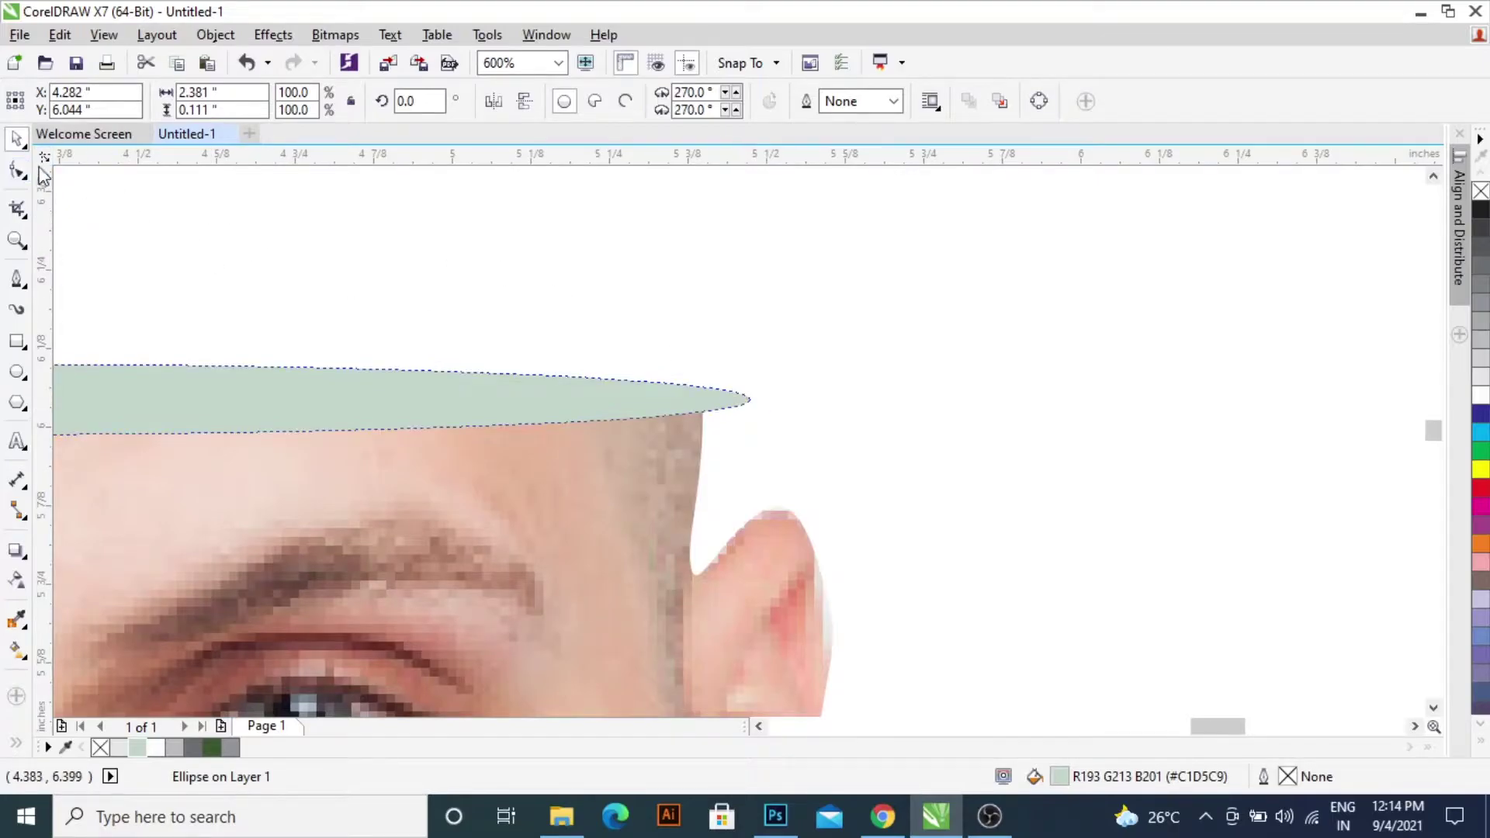
# - Convert the cap ellipse to curves and pull its right end in to the head's edge
pyautogui.click(212, 34)
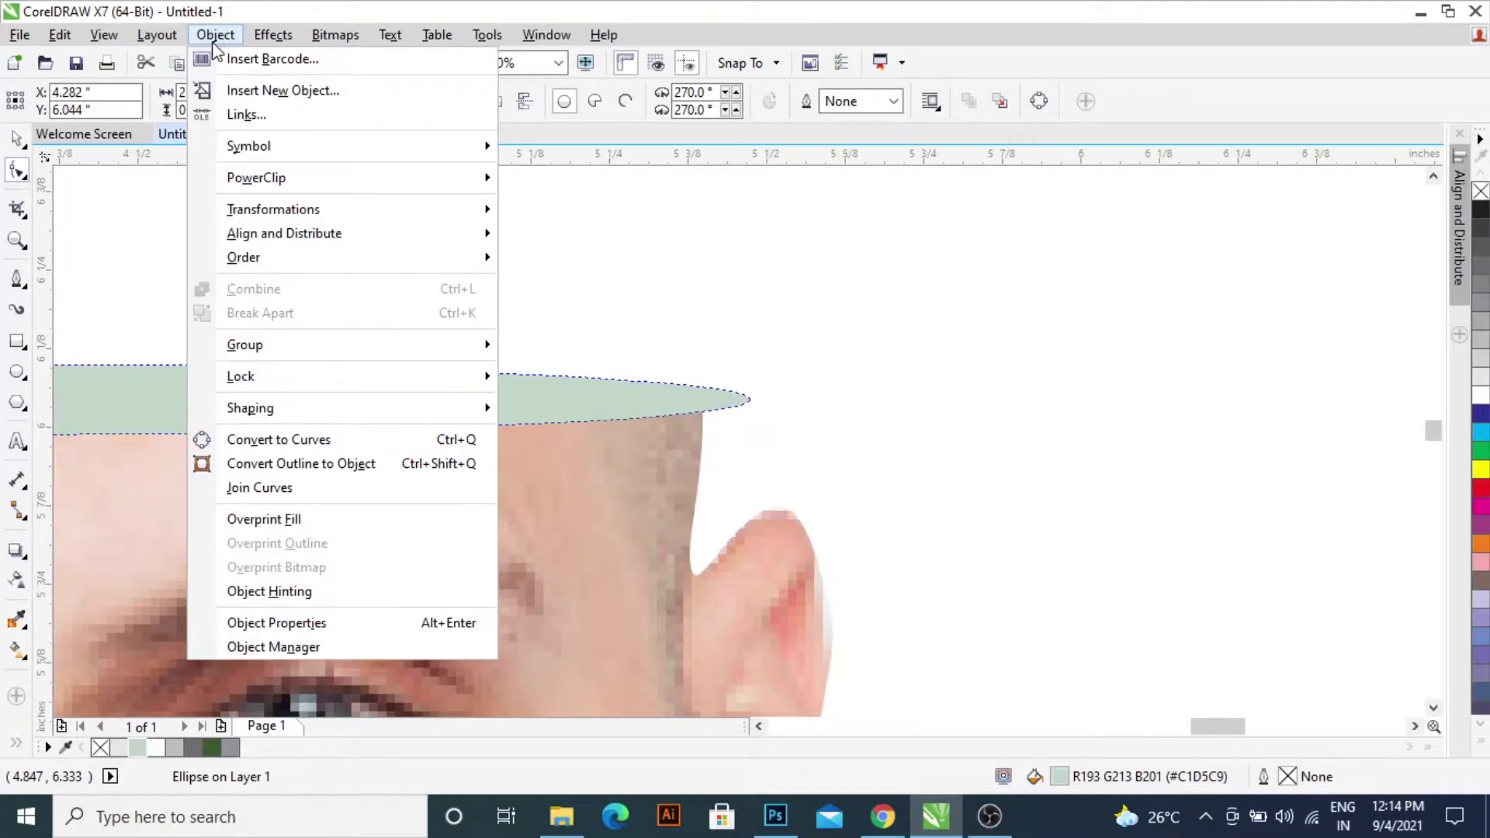
pyautogui.click(256, 436)
pyautogui.scroll(4, 702, 396)
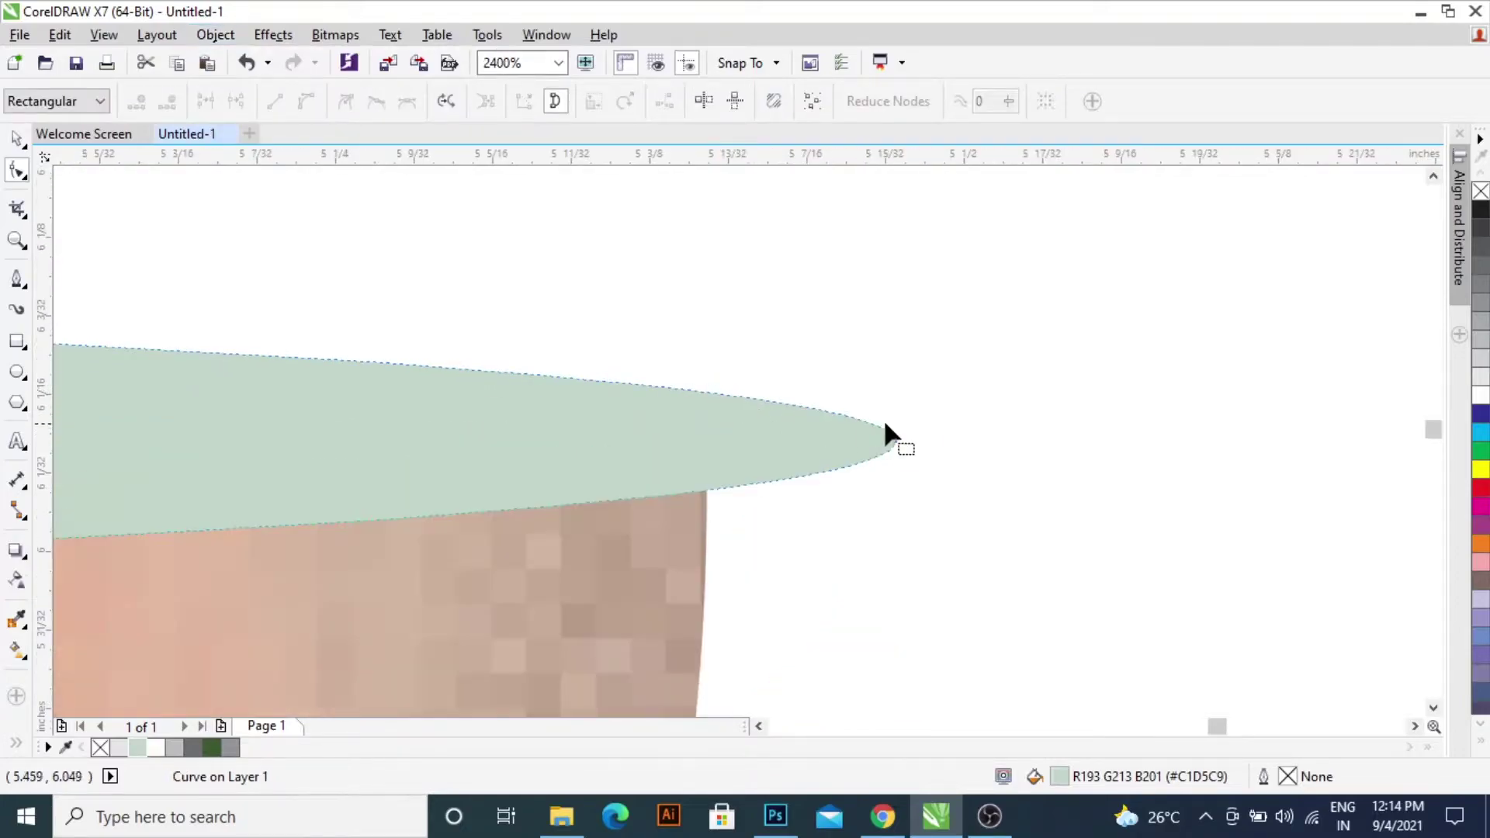
pyautogui.click(892, 439)
pyautogui.moveTo(892, 439); pyautogui.dragTo(707, 450)
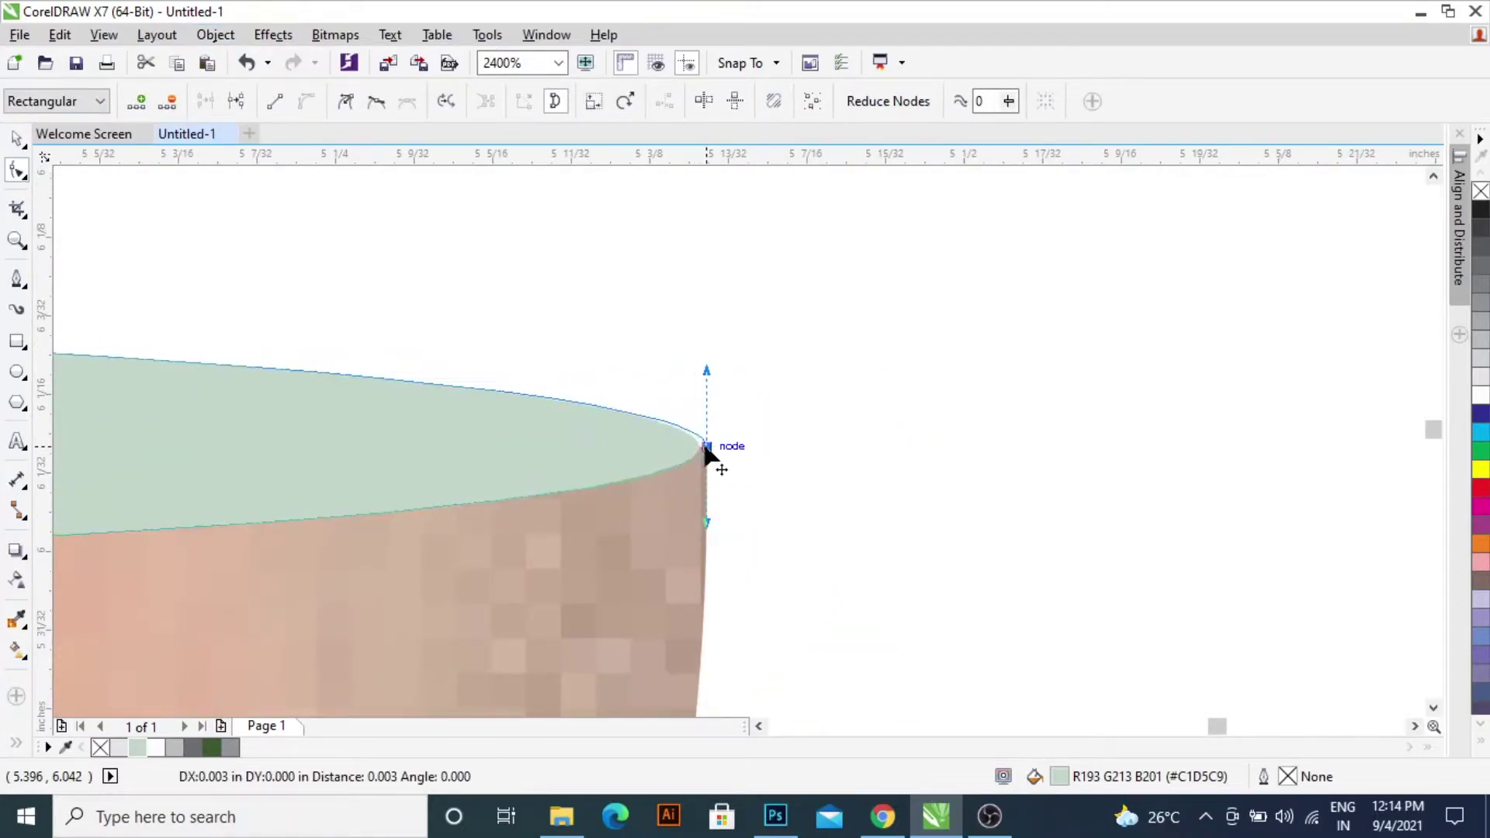
# - Arch the cap's top node and adjust its left handle and bottom node to fit the skull
pyautogui.scroll(-5, 776, 461)
pyautogui.scroll(3, 675, 473)
pyautogui.scroll(1, 683, 485)
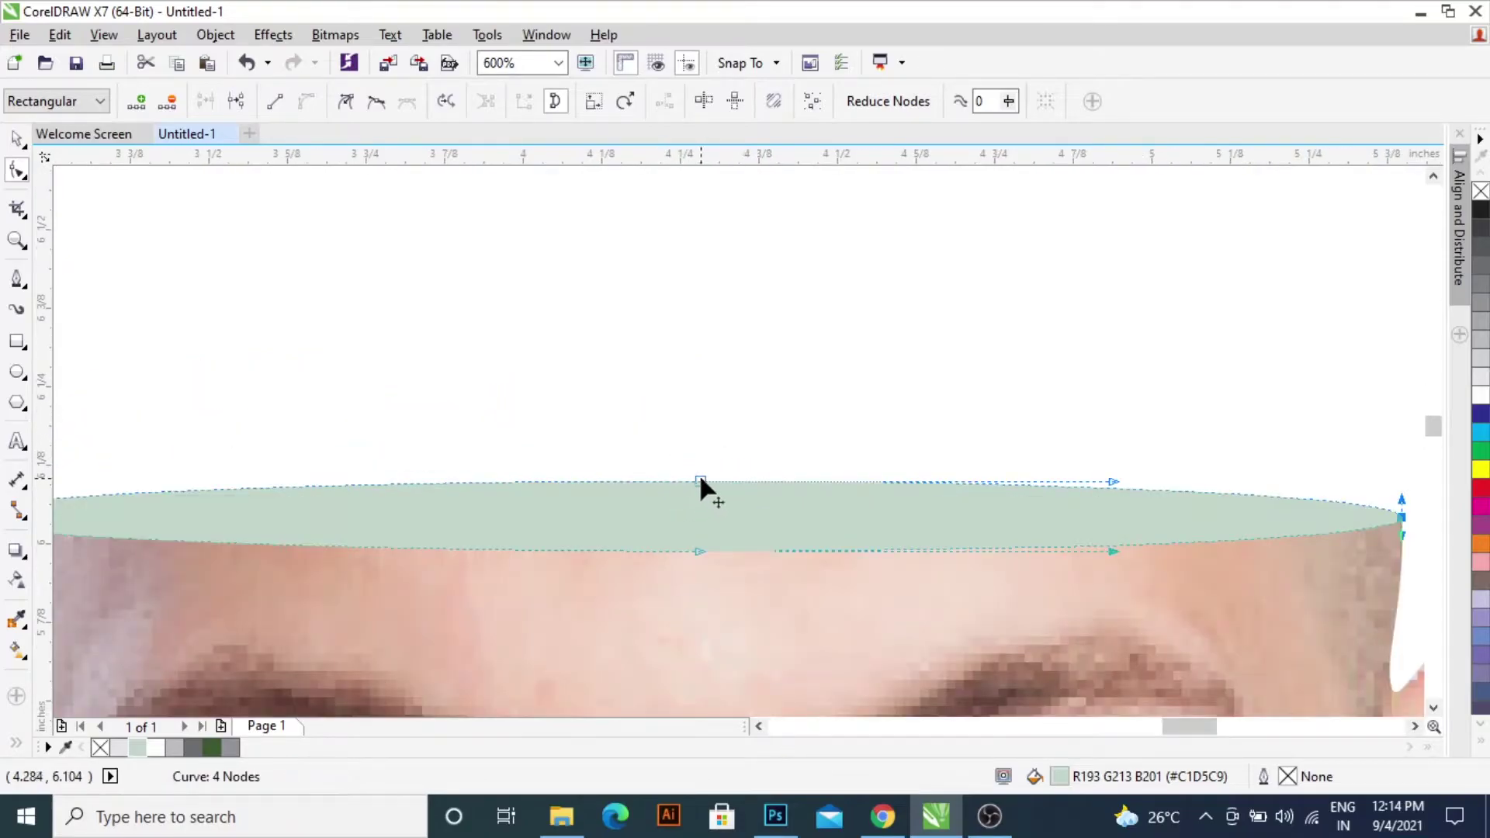
pyautogui.moveTo(700, 480)
pyautogui.mouseDown()
pyautogui.moveTo(699, 442)
pyautogui.moveTo(759, 450)
pyautogui.mouseUp()
pyautogui.scroll(-1, 660, 466)
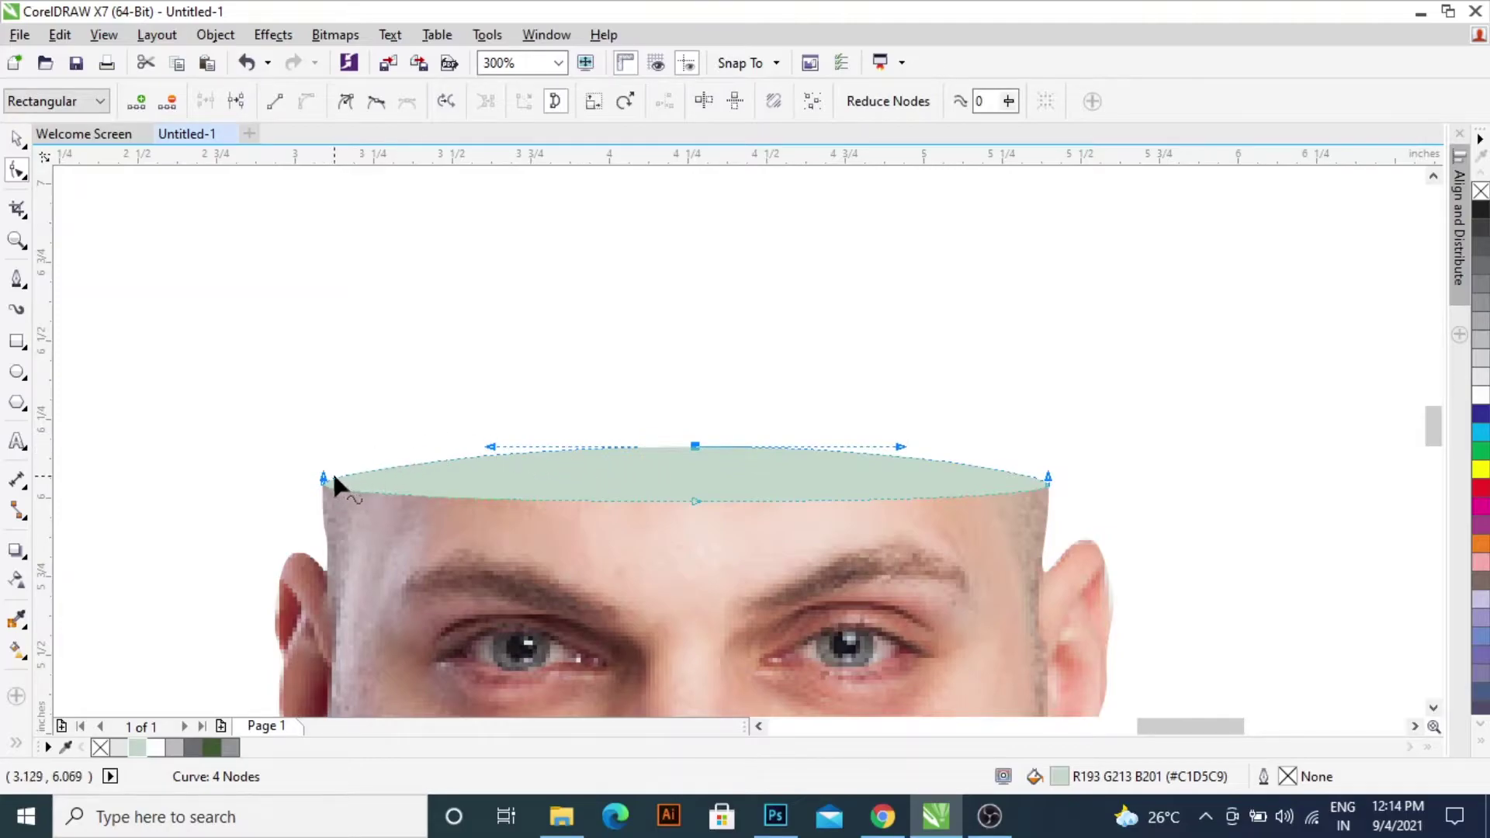
pyautogui.moveTo(333, 478); pyautogui.dragTo(326, 458)
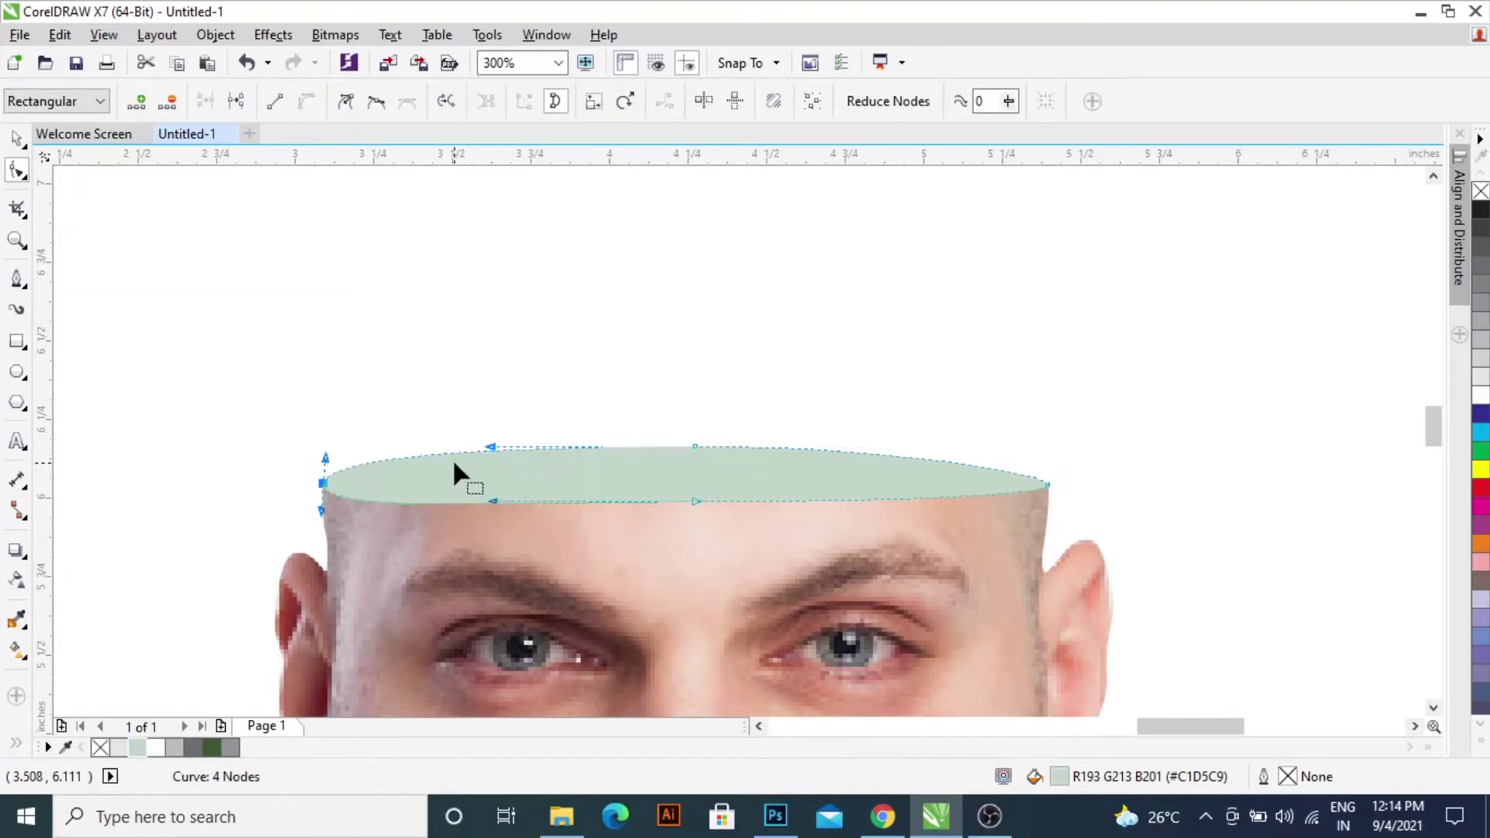
pyautogui.hotkey('ctrl', 'z')
pyautogui.moveTo(491, 448); pyautogui.dragTo(463, 448)
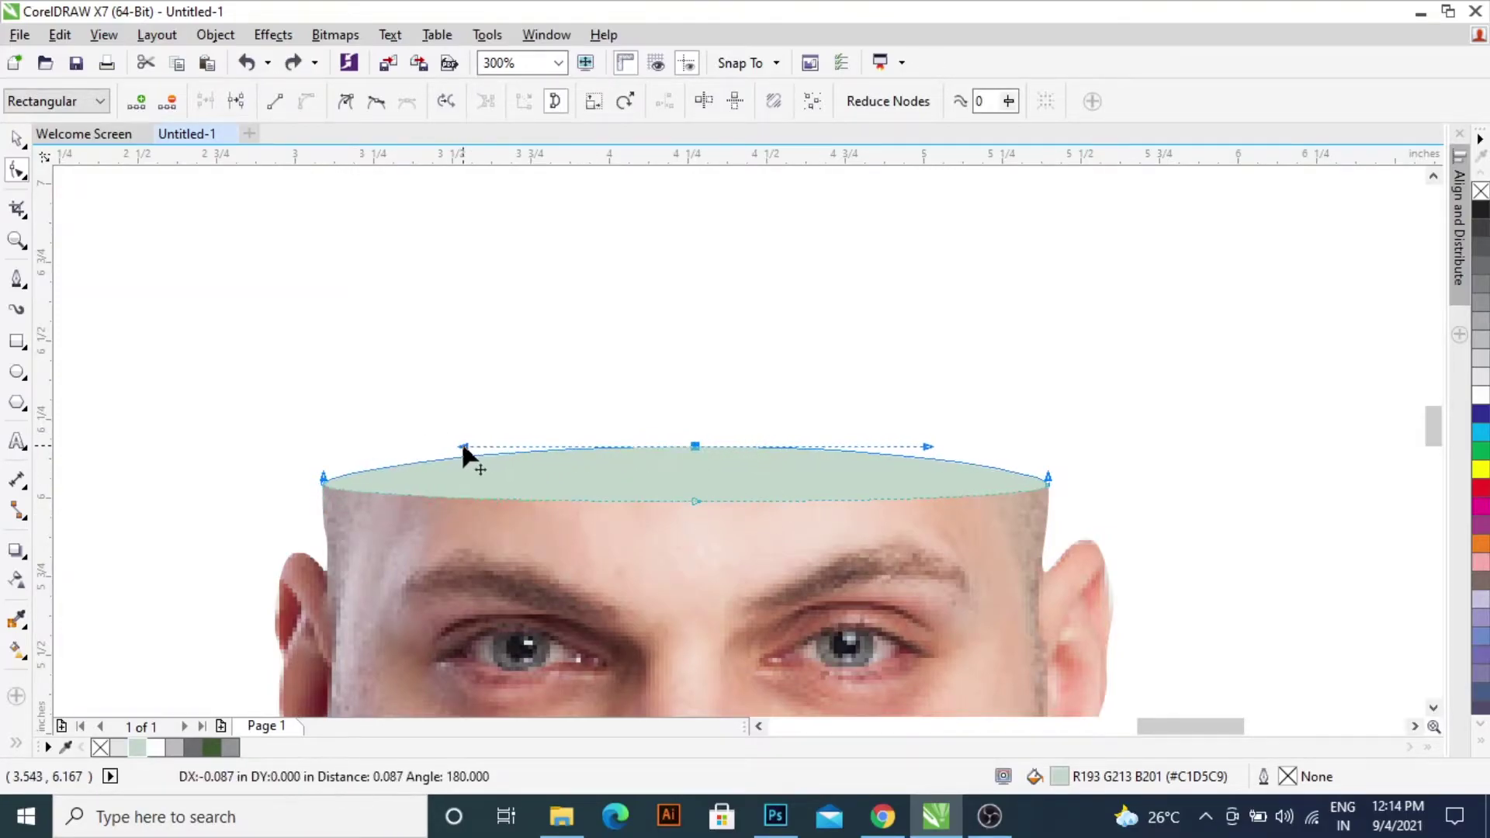
pyautogui.moveTo(695, 502); pyautogui.dragTo(686, 512)
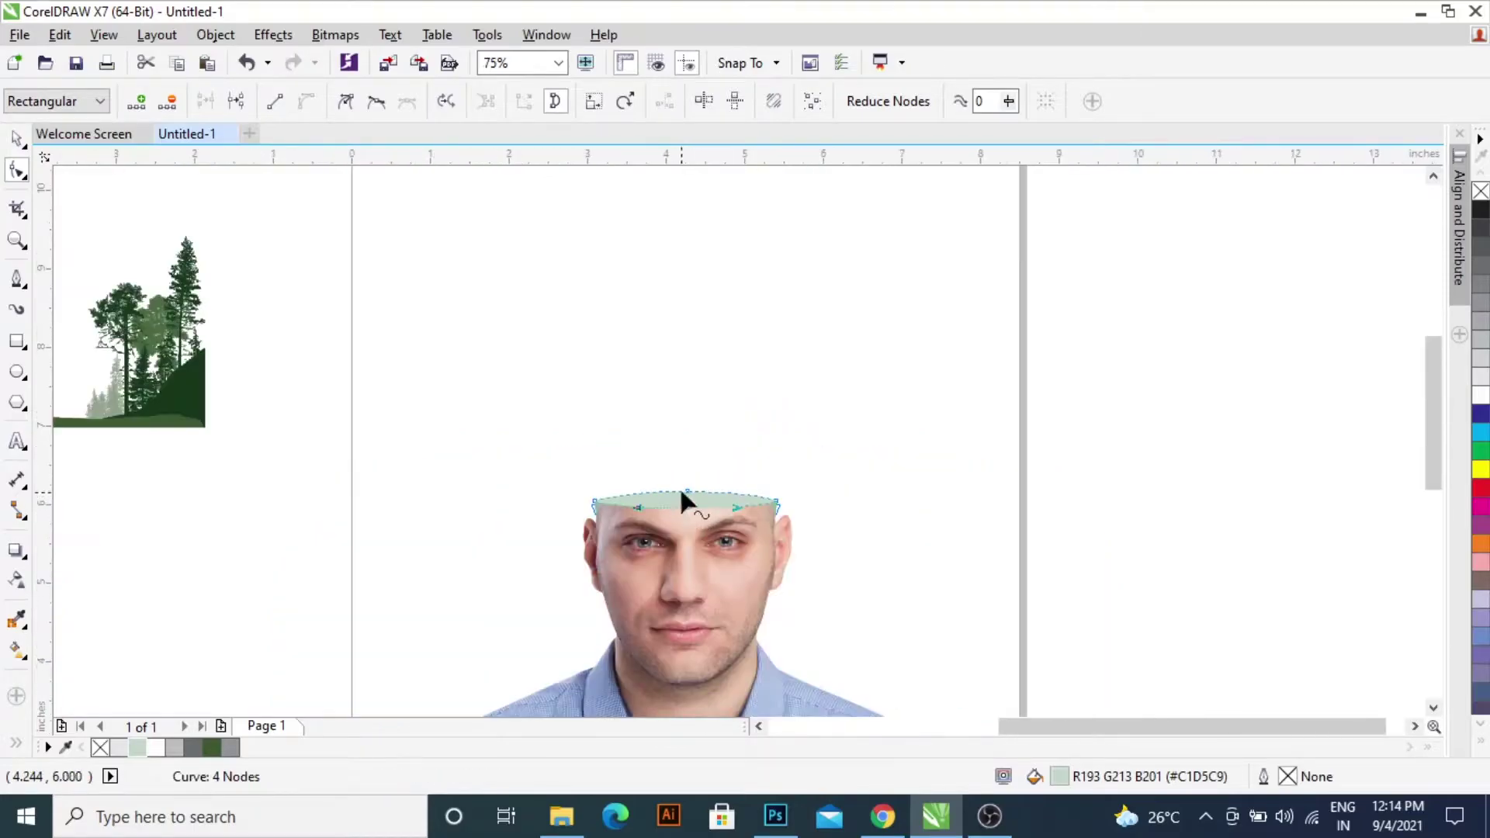
pyautogui.scroll(-3, 683, 509)
pyautogui.press('space')
# - Move the forest picture onto the head and order it in front of the head image
pyautogui.click(778, 392)
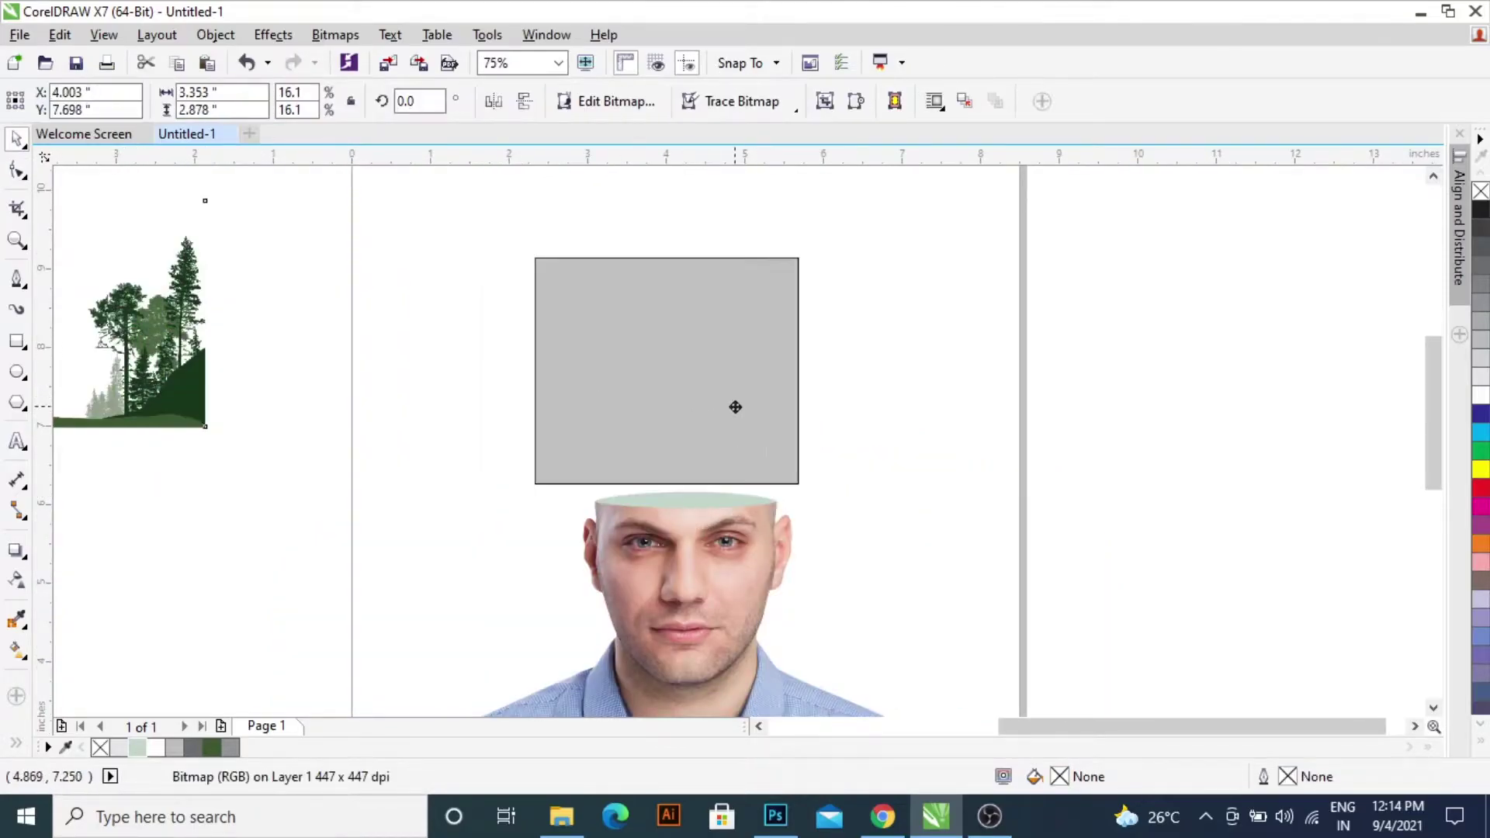
pyautogui.moveTo(122, 350); pyautogui.dragTo(752, 423)
pyautogui.scroll(1, 750, 458)
pyautogui.rightClick(739, 351)
pyautogui.moveTo(794, 573)
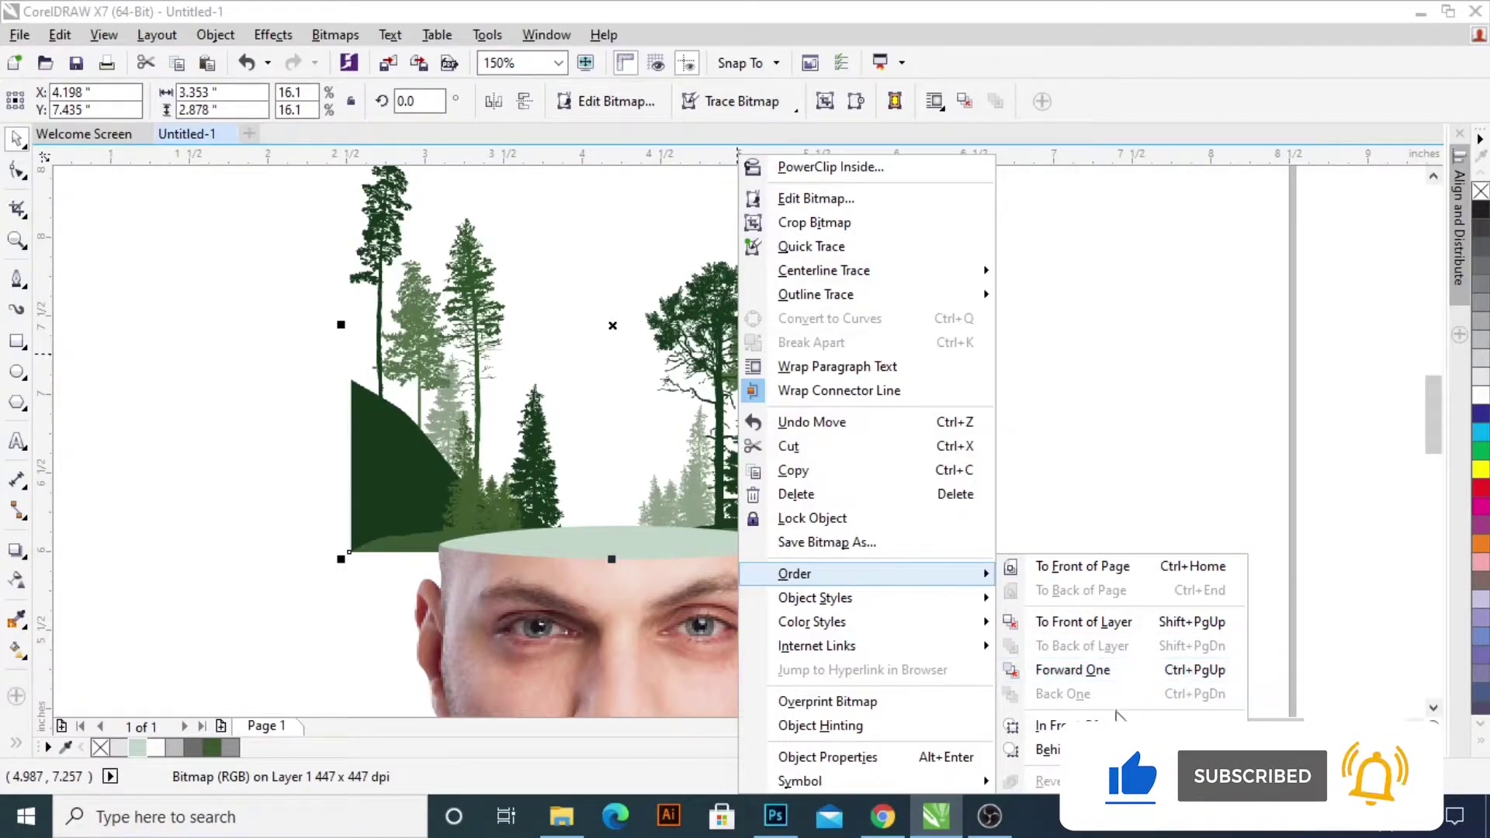
pyautogui.click(1044, 726)
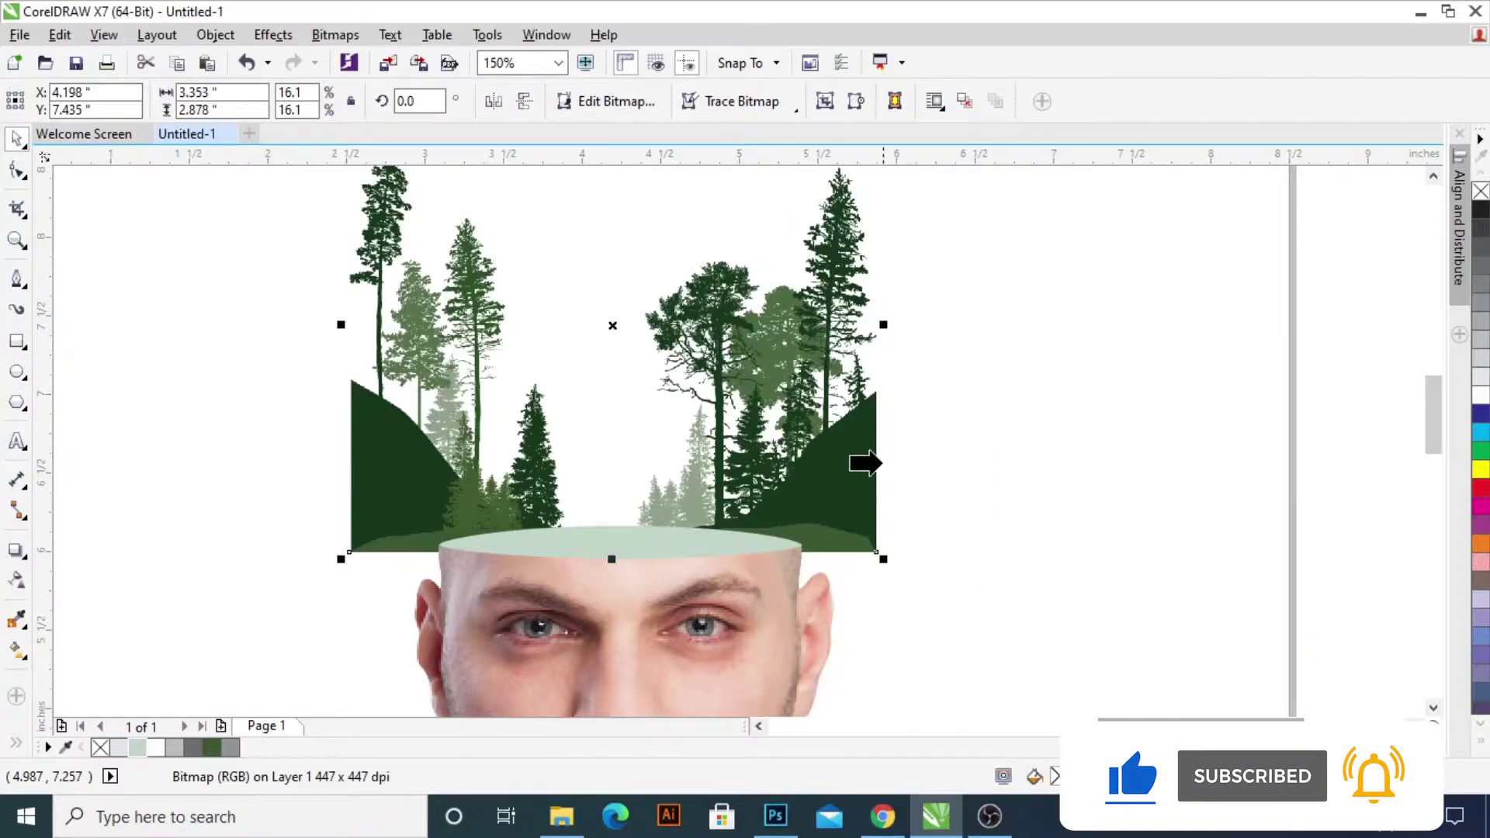
pyautogui.click(681, 545)
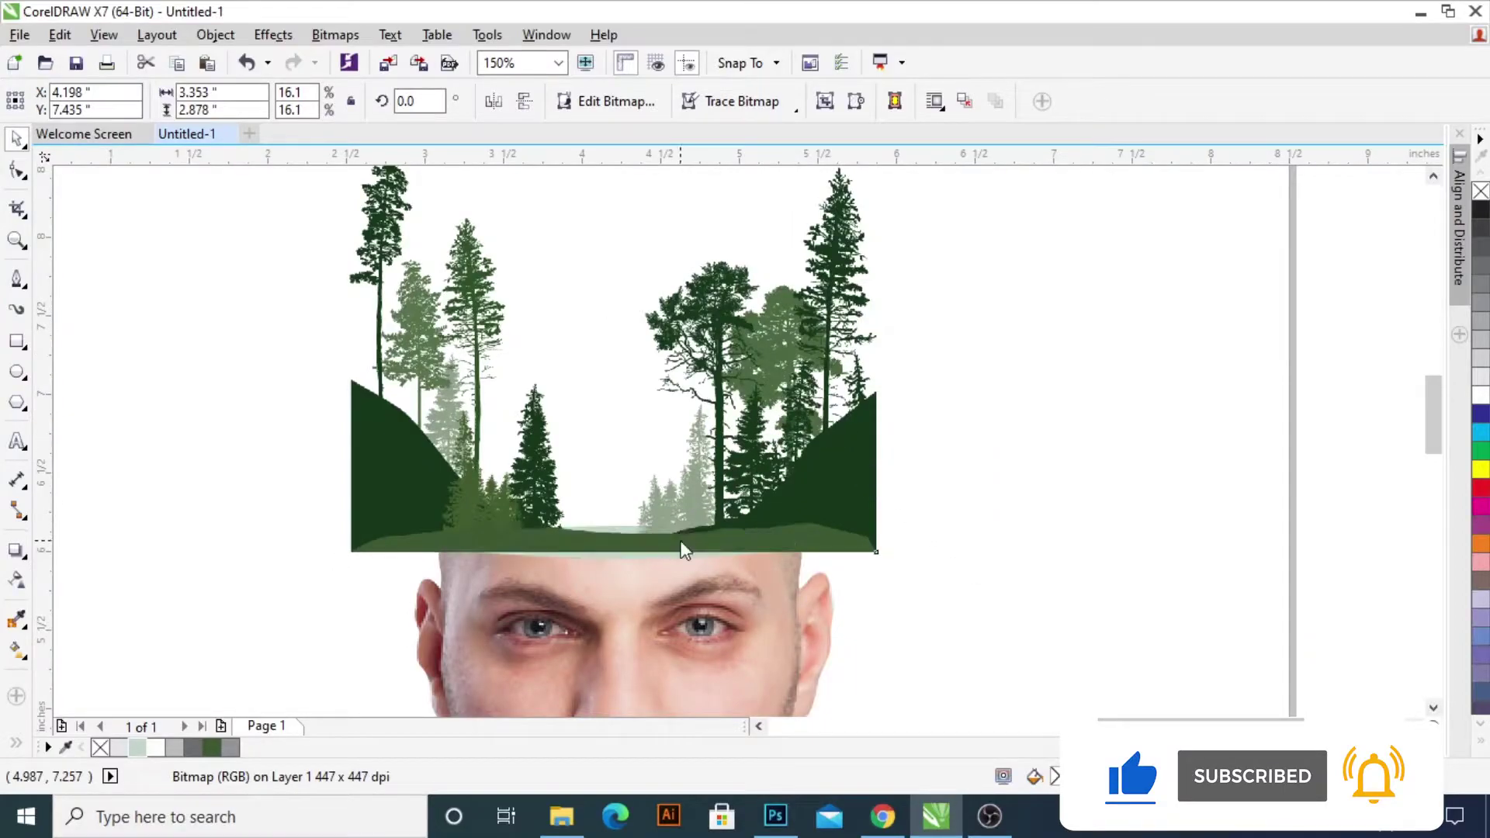
# - Scale and align the forest scene to span the head's width, resting on the cap
pyautogui.click(608, 527)
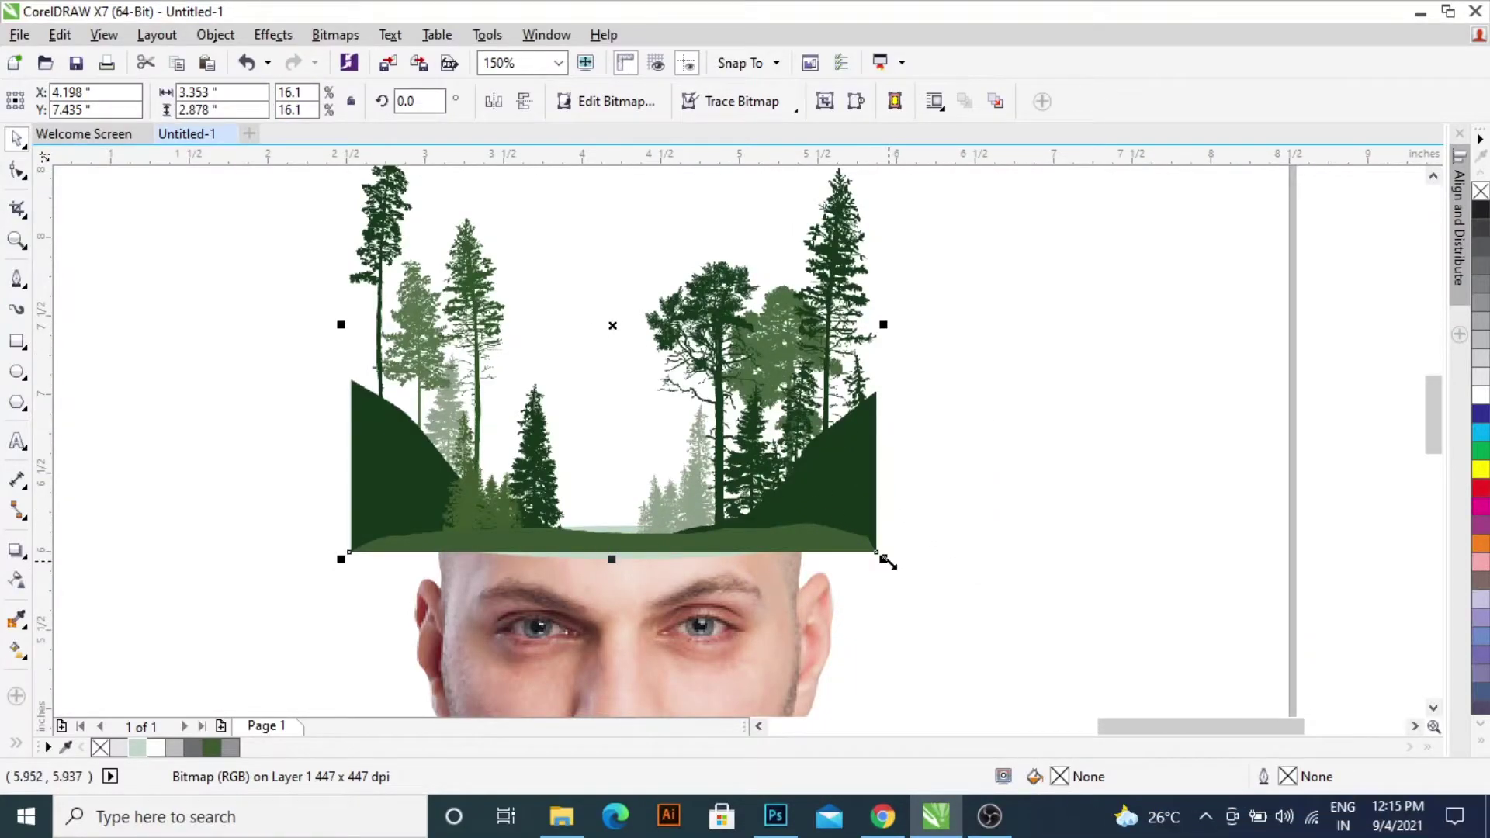
pyautogui.moveTo(888, 561); pyautogui.dragTo(798, 558)
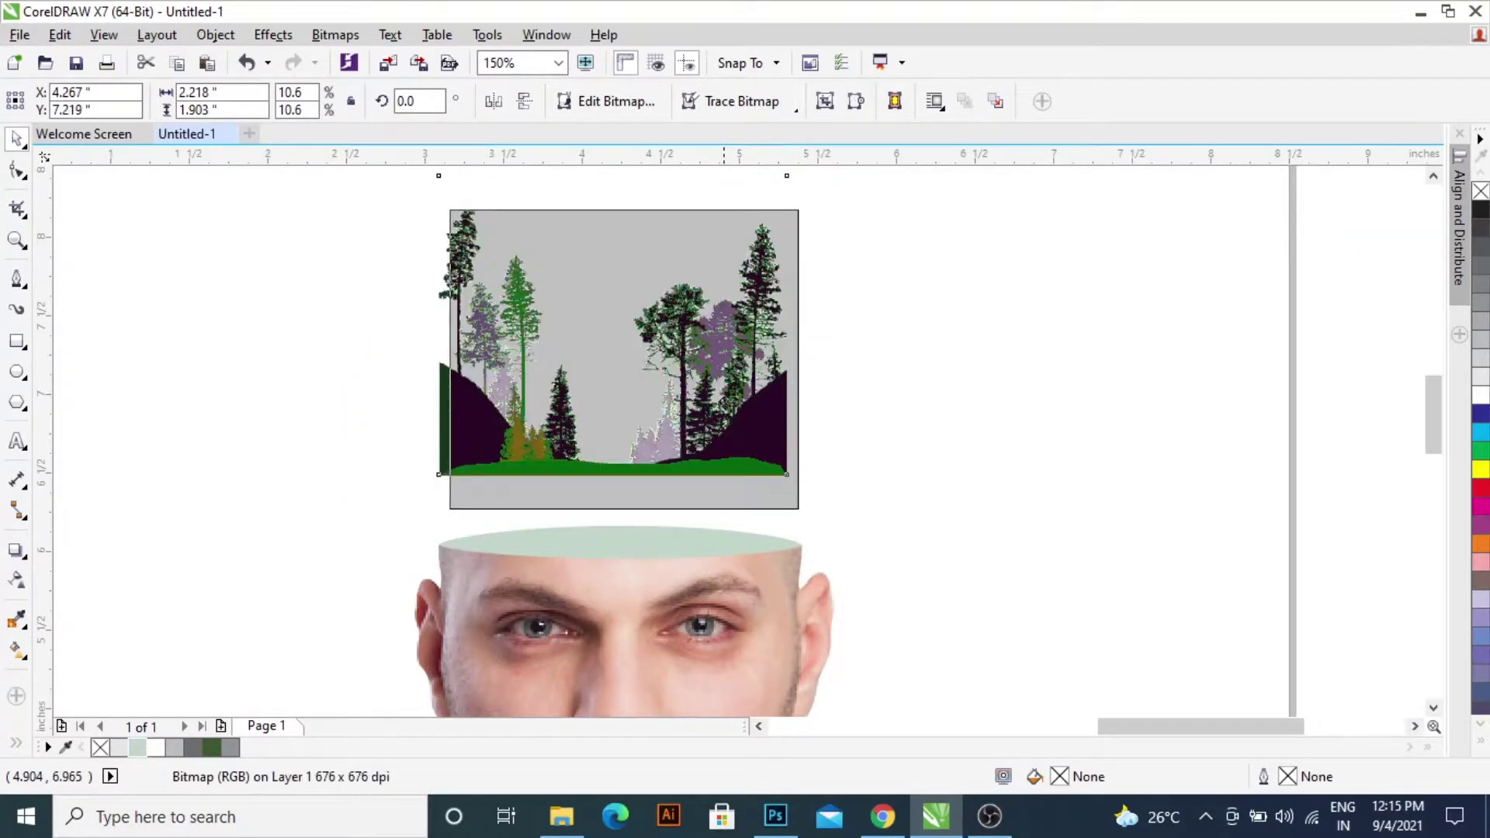
pyautogui.moveTo(720, 398); pyautogui.dragTo(721, 470)
pyautogui.scroll(3, 710, 563)
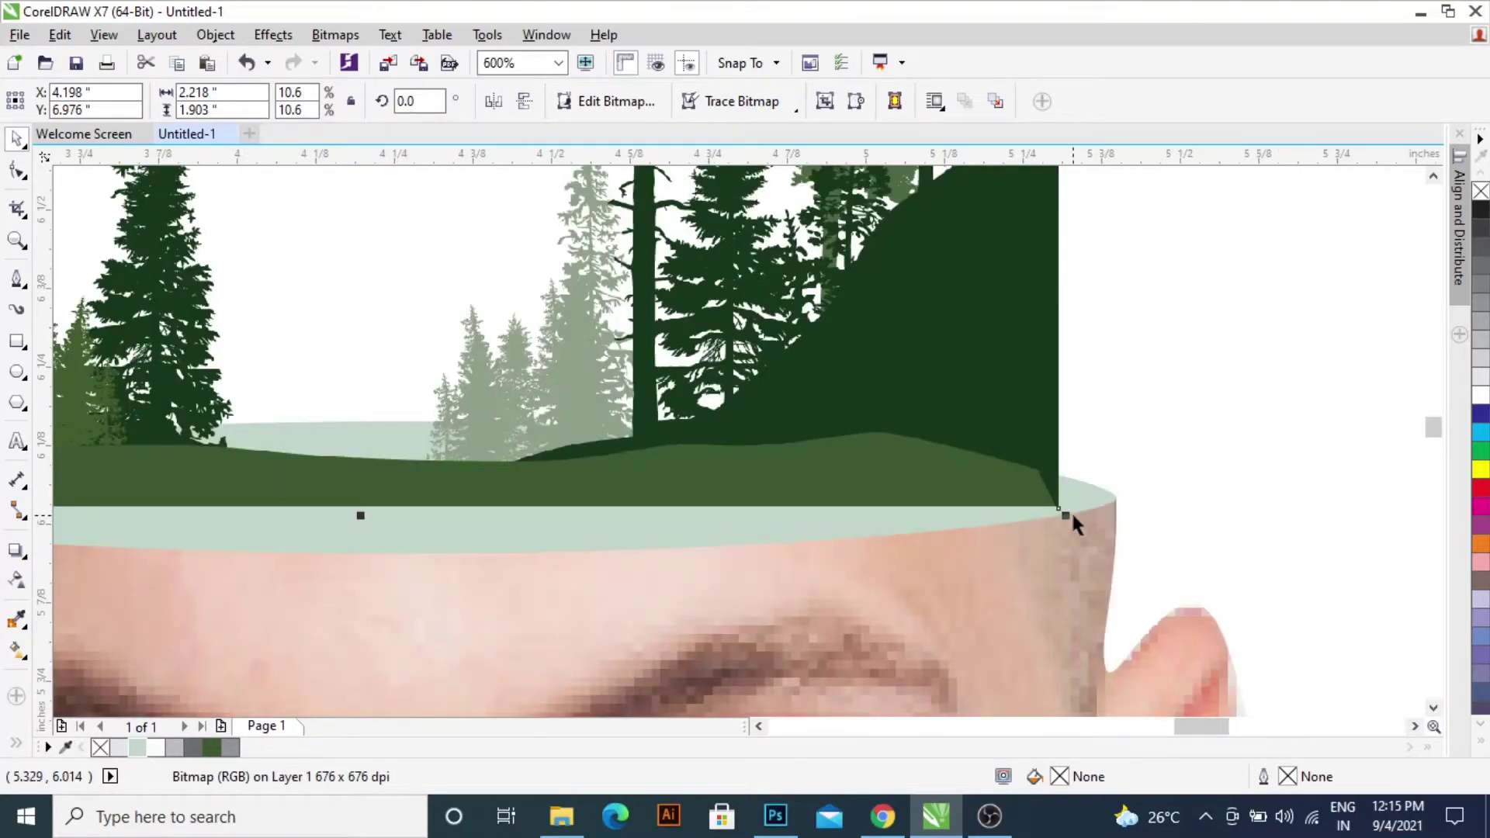
pyautogui.moveTo(1065, 515); pyautogui.dragTo(1094, 537)
pyautogui.moveTo(1019, 451); pyautogui.dragTo(1038, 410)
pyautogui.scroll(-2, 562, 485)
pyautogui.scroll(3, 465, 473)
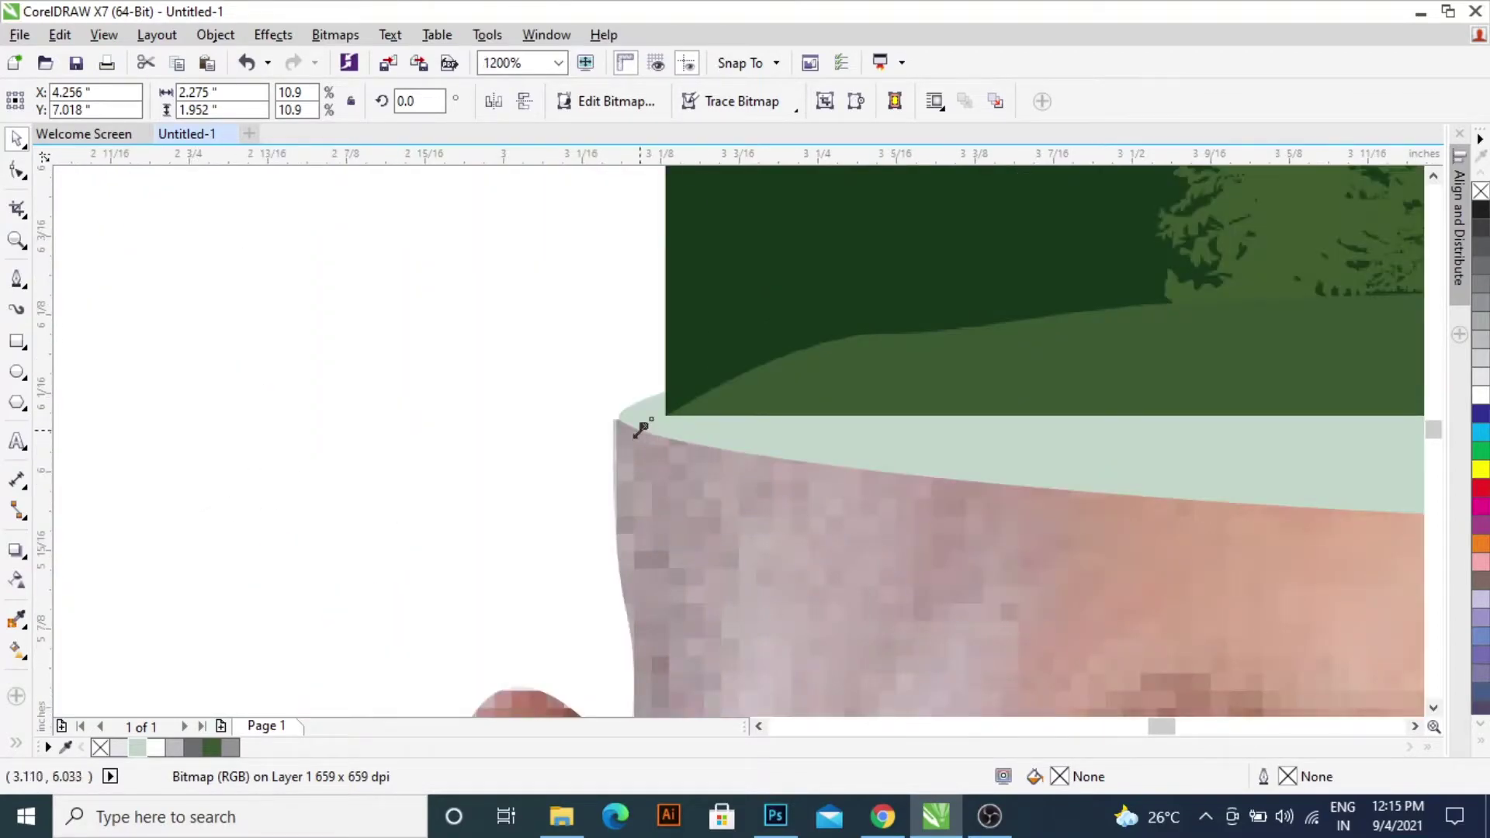
pyautogui.moveTo(645, 426); pyautogui.dragTo(621, 422)
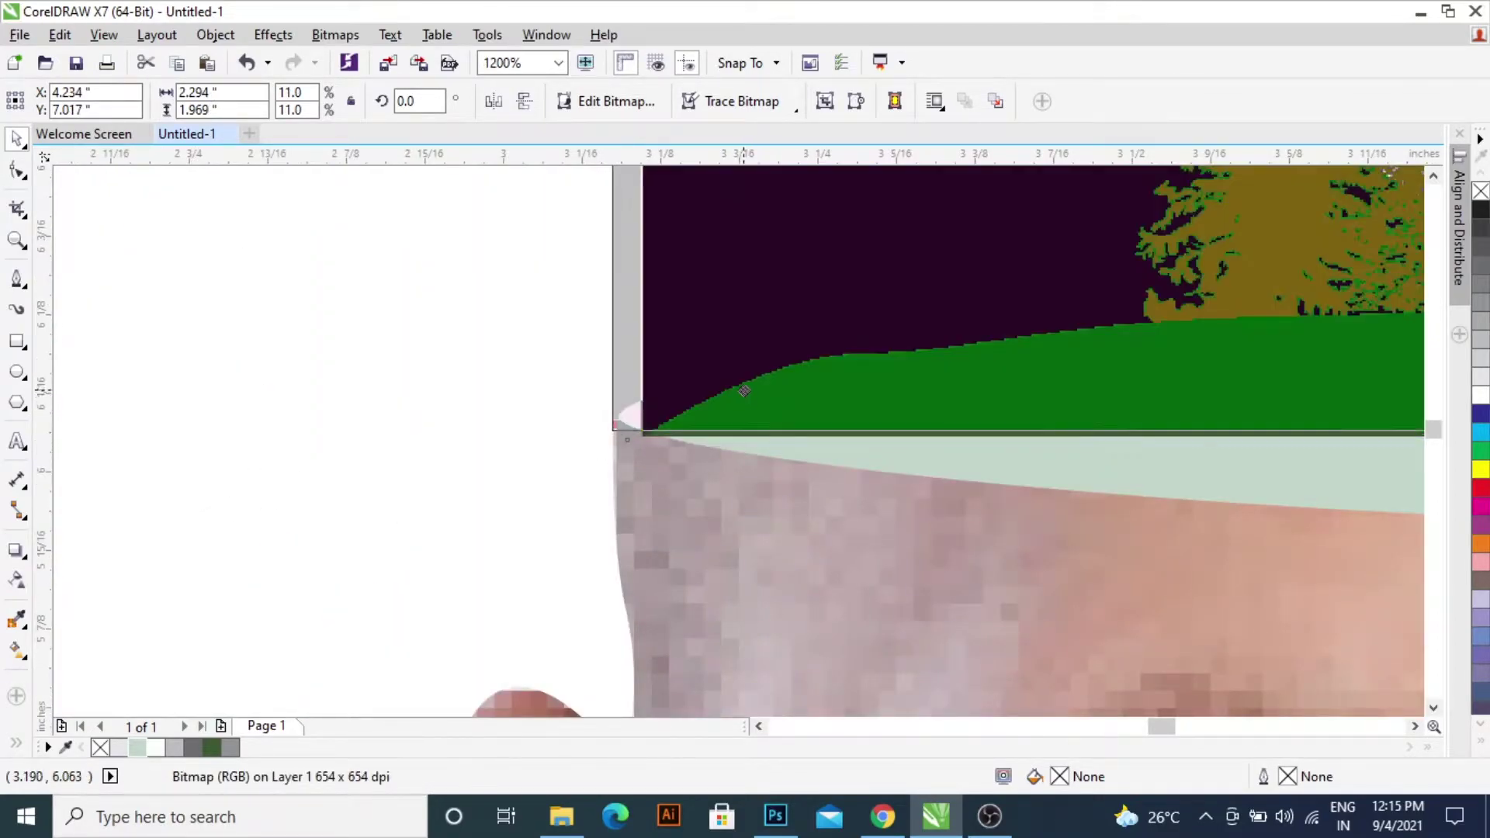
pyautogui.scroll(-2, 622, 422)
pyautogui.scroll(-3, 684, 397)
pyautogui.click(943, 413)
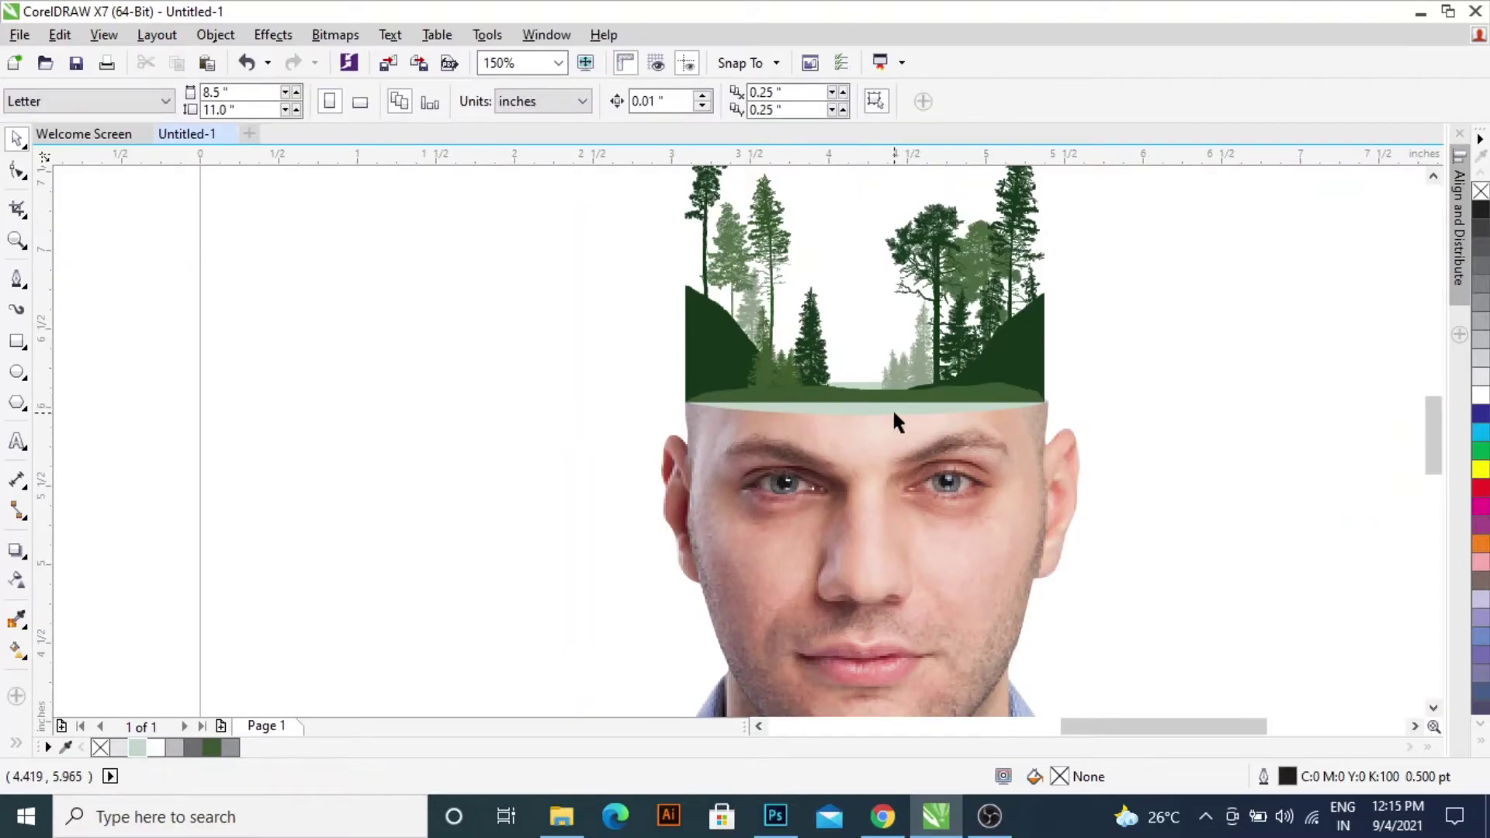
# - Eyedrop the forest ground's dark green (#3C5832) onto the cap and check its nodes
pyautogui.click(17, 618)
pyautogui.click(822, 392)
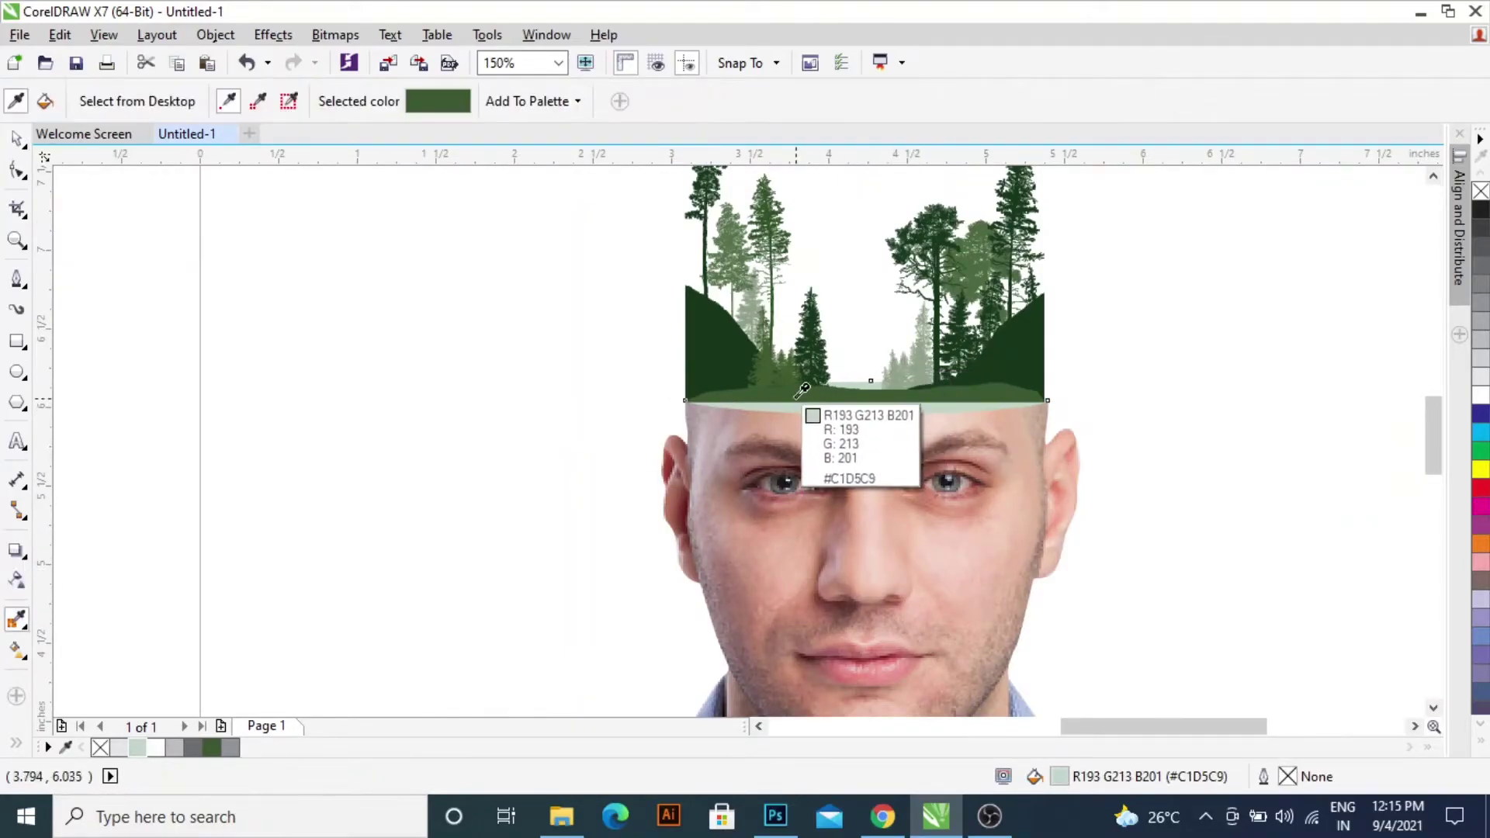
pyautogui.click(834, 406)
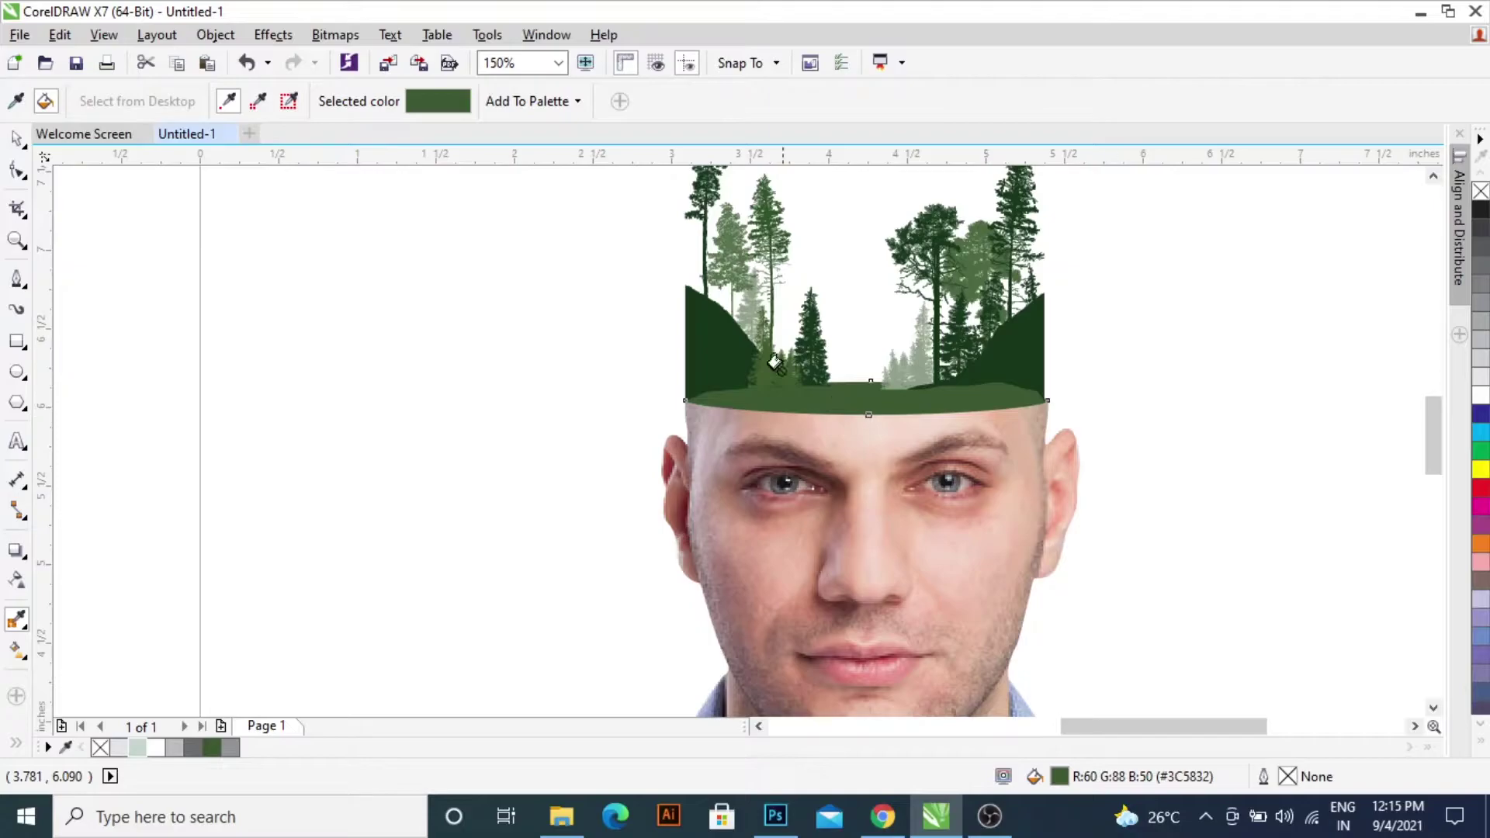
pyautogui.click(17, 168)
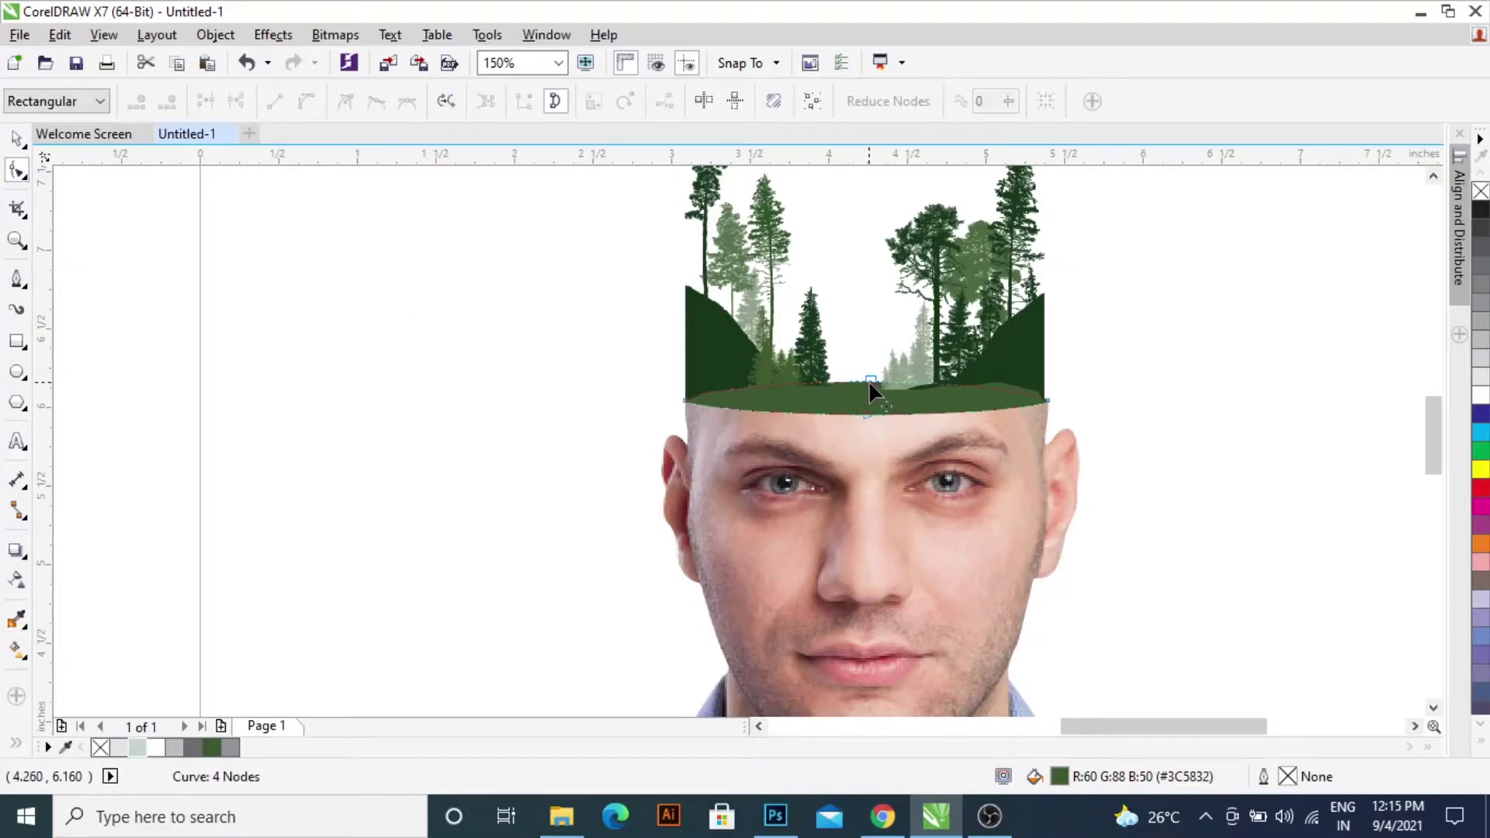
pyautogui.moveTo(868, 381); pyautogui.dragTo(1012, 397)
pyautogui.press('space')
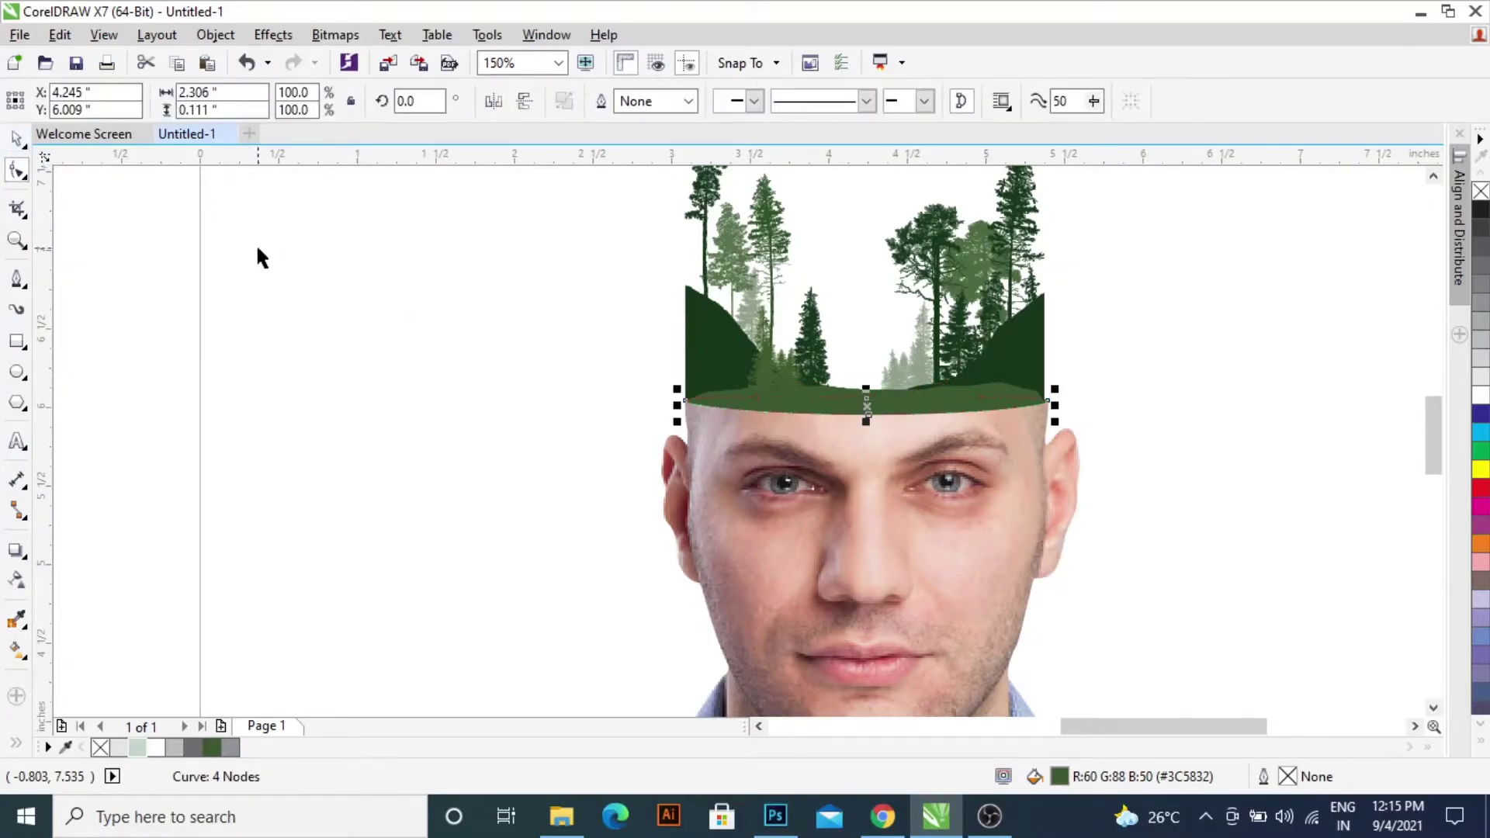
pyautogui.click(254, 244)
pyautogui.scroll(-2, 552, 347)
# - Move the tree bitmap onto the man's head and order it in front of the forest
pyautogui.scroll(-1, 621, 349)
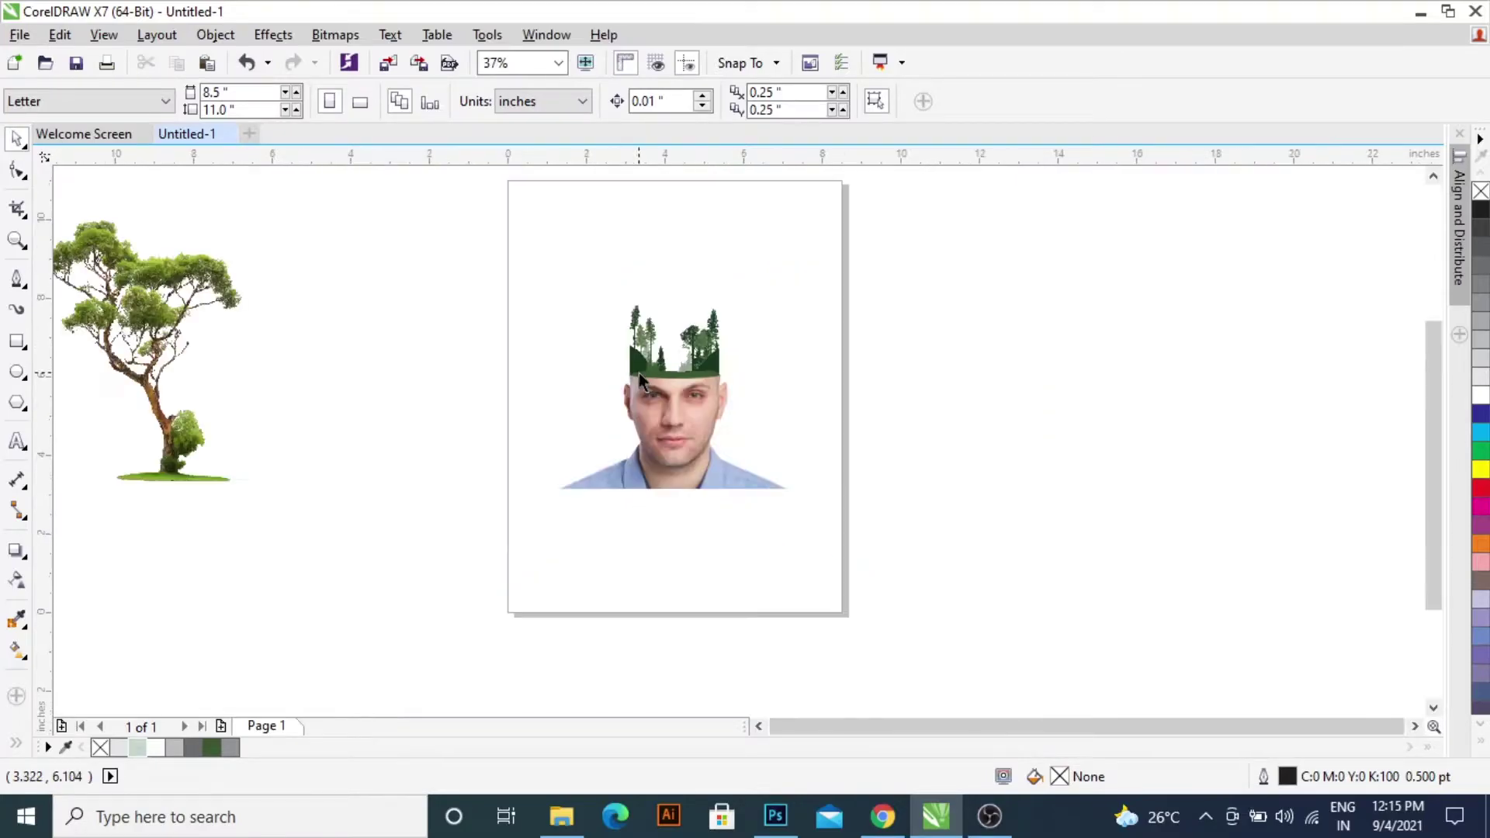
pyautogui.moveTo(177, 442); pyautogui.dragTo(675, 299)
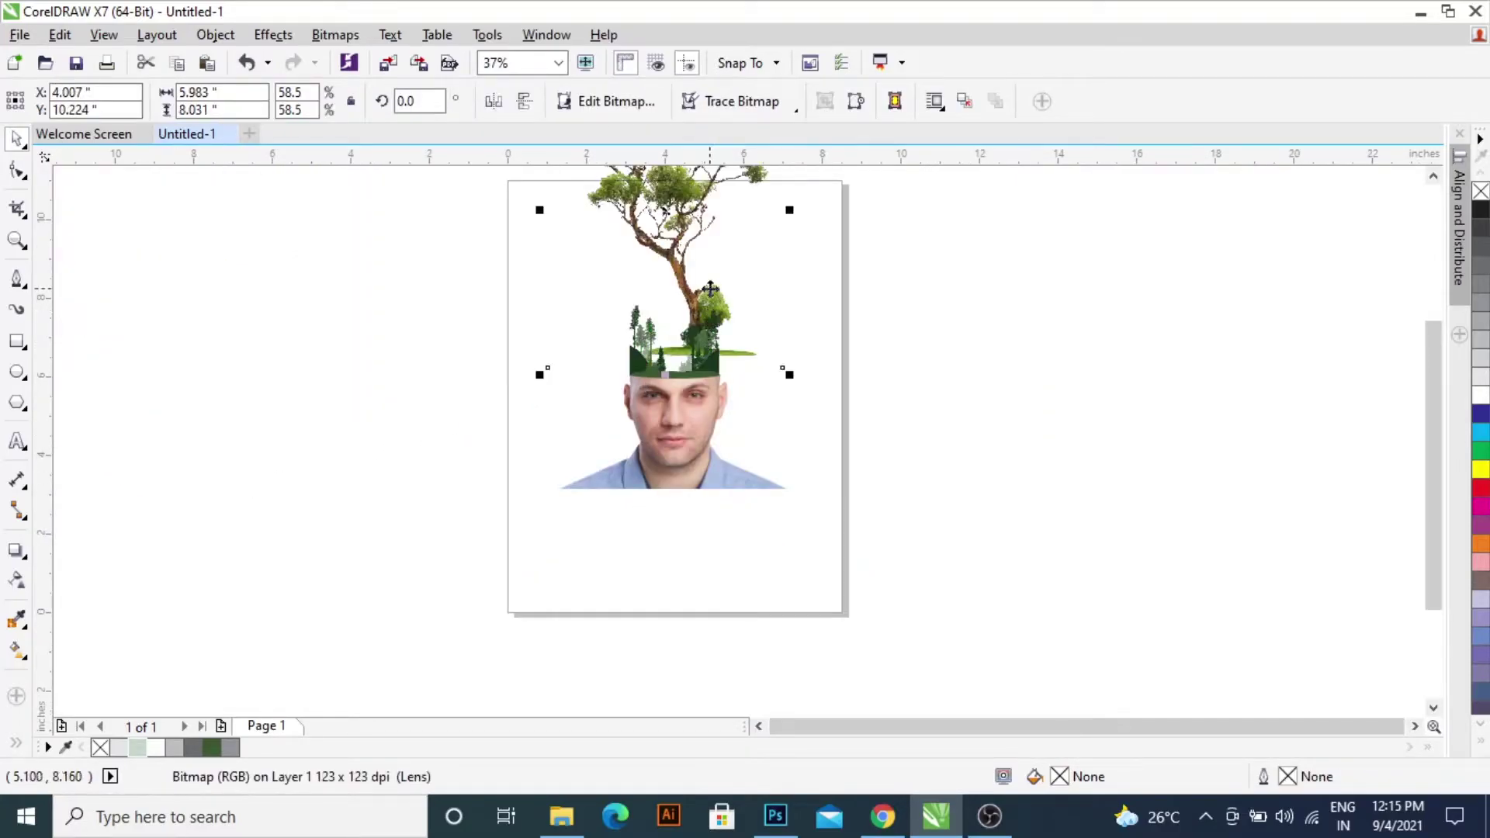
pyautogui.scroll(1, 675, 299)
pyautogui.moveTo(630, 249); pyautogui.dragTo(602, 250)
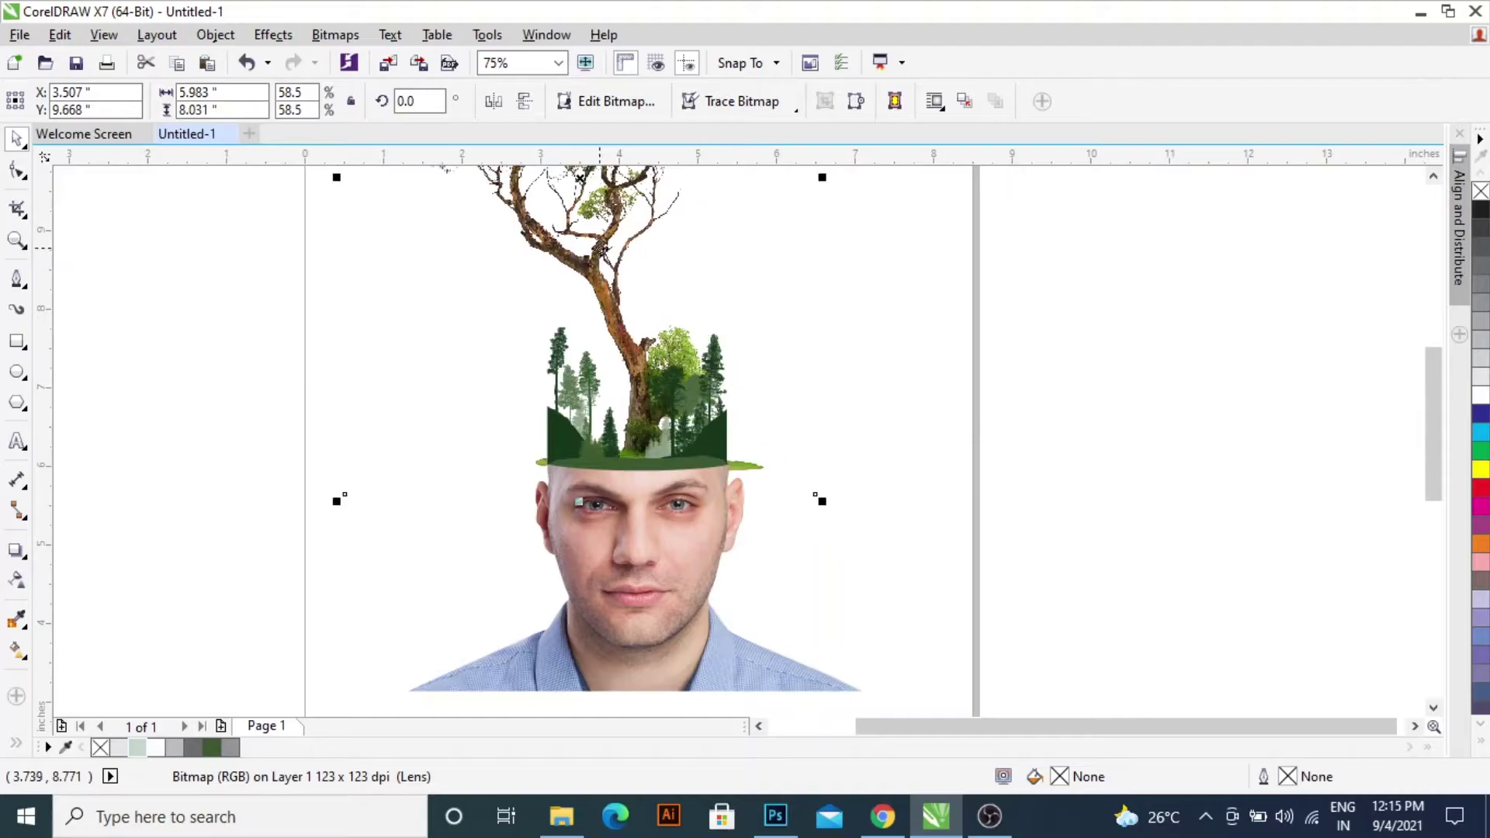
pyautogui.rightClick(602, 249)
pyautogui.moveTo(656, 574)
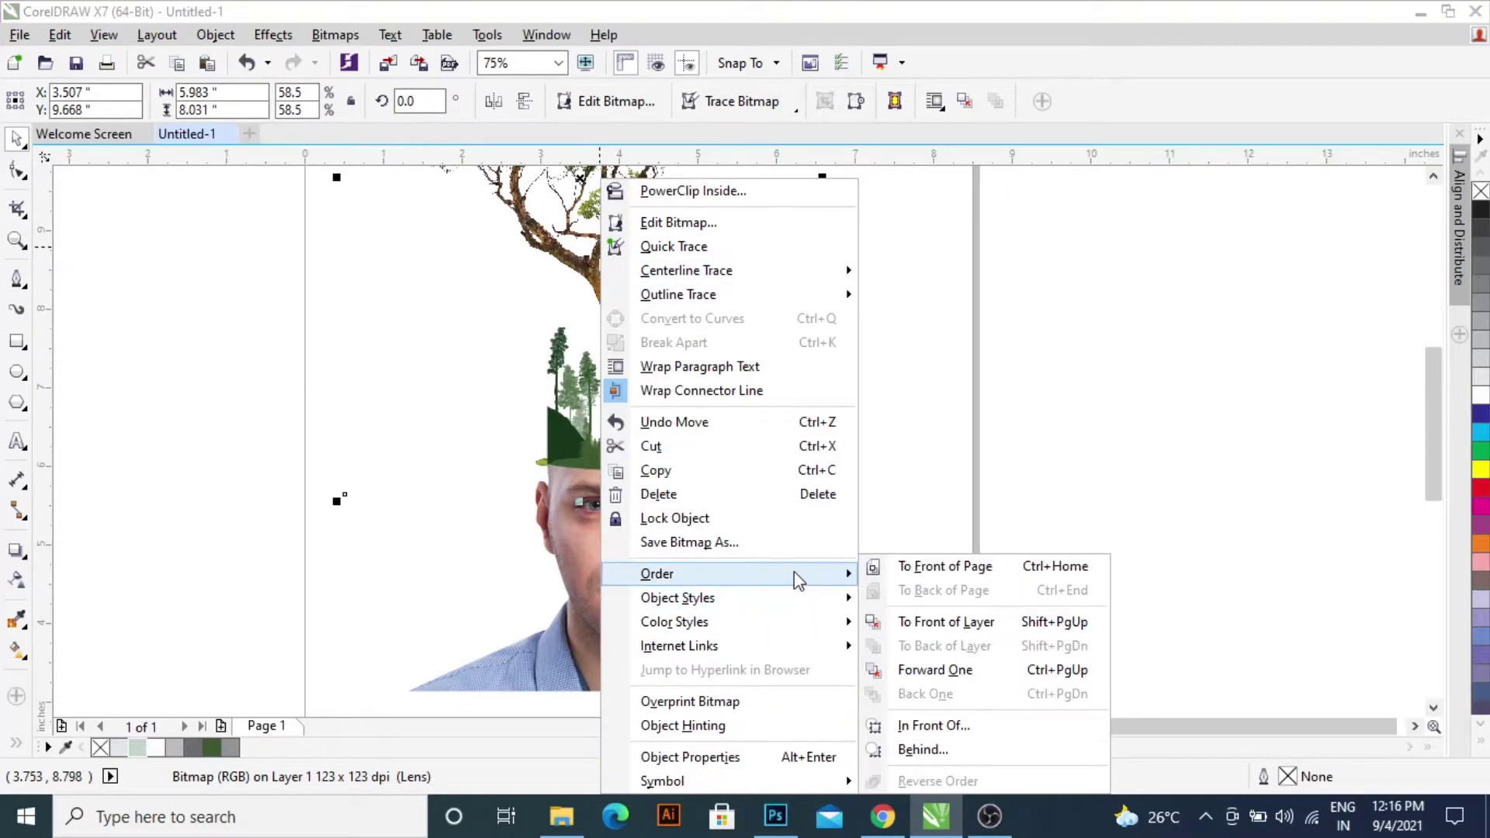
pyautogui.click(942, 727)
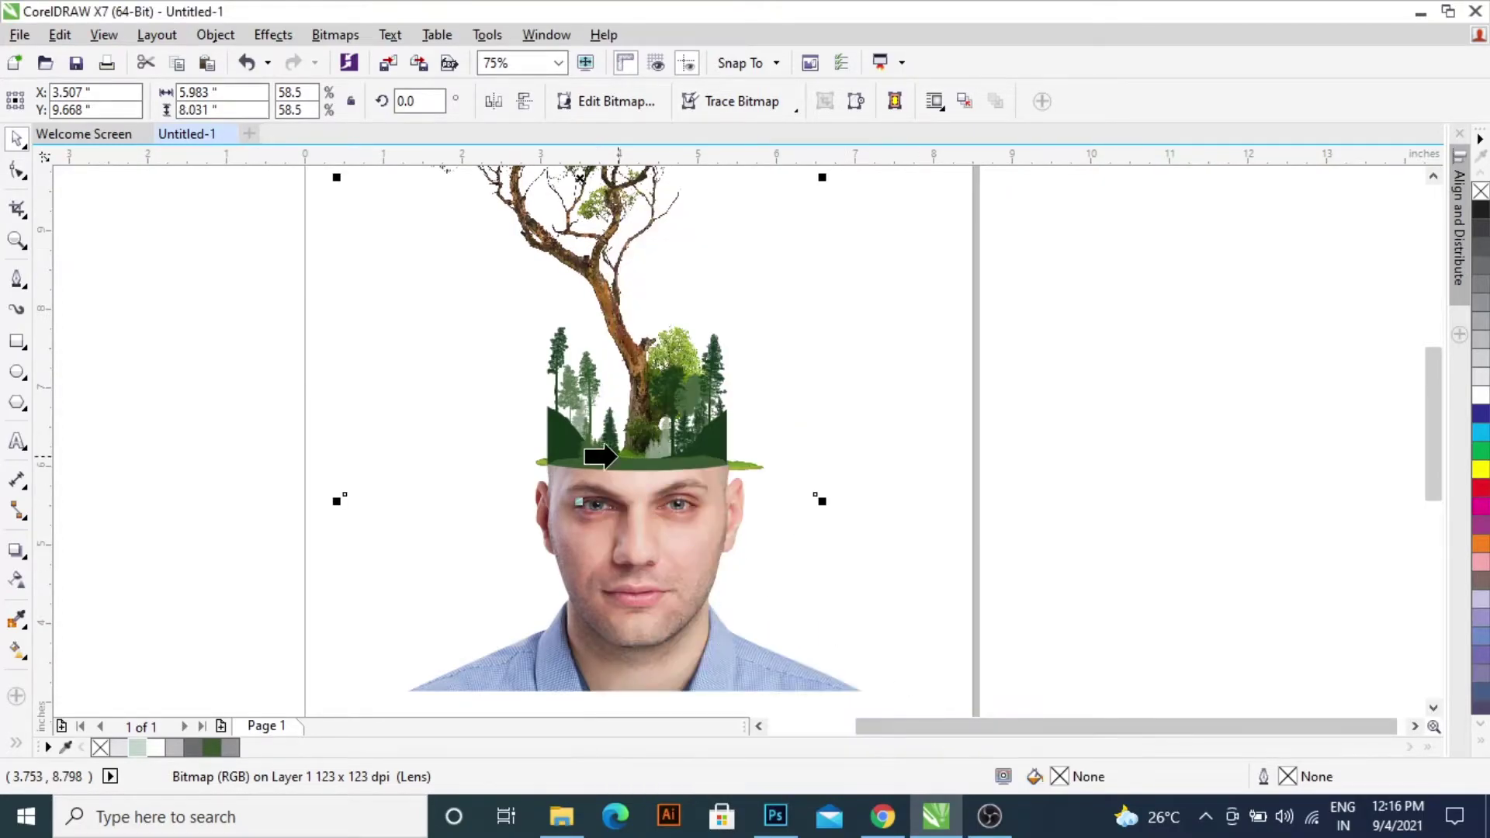
pyautogui.click(613, 464)
# - Scale the tree down to 38.7% and lower it so its trunk meets the forest
pyautogui.click(875, 389)
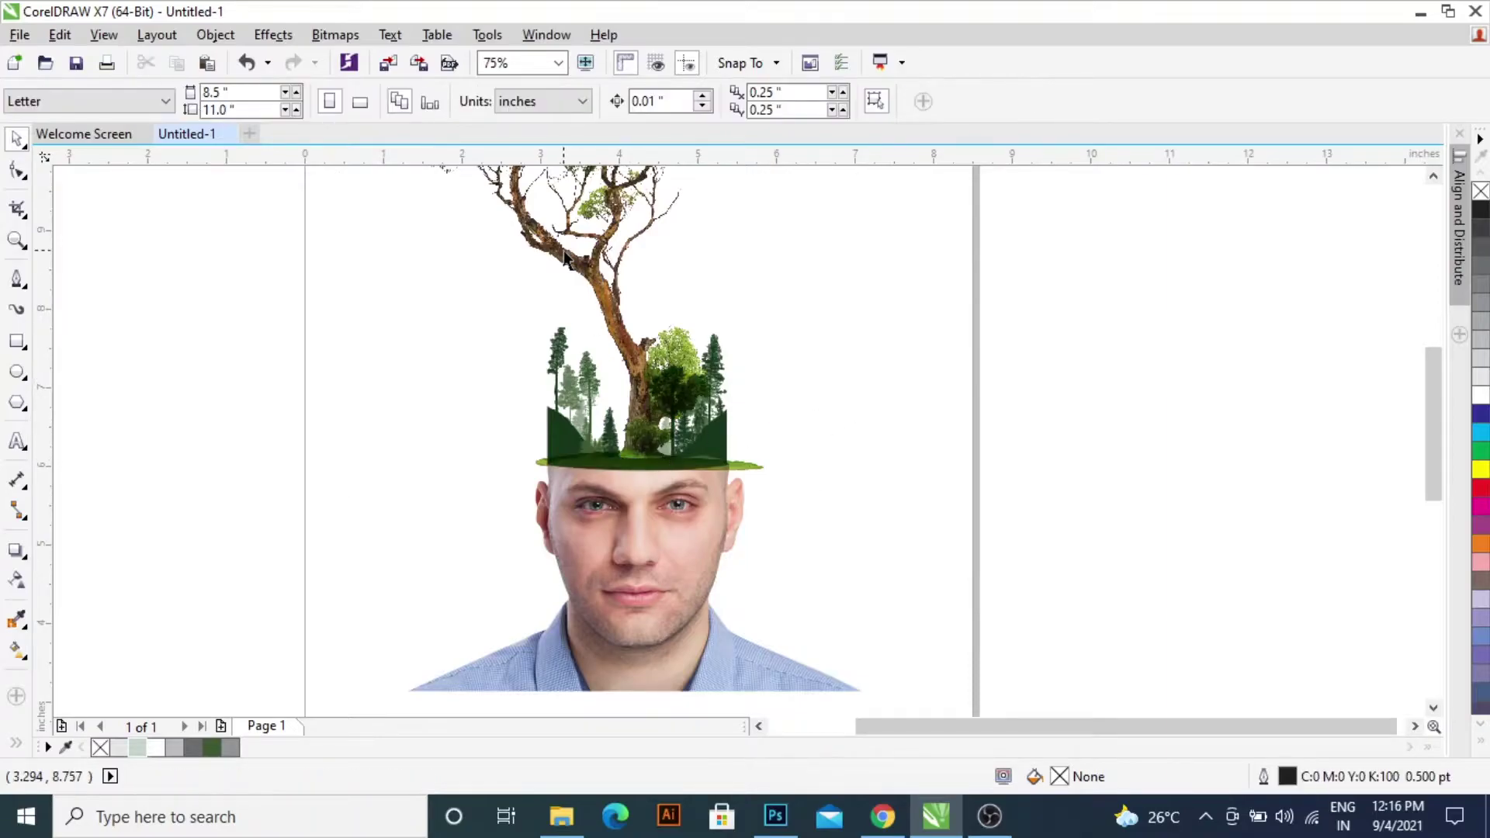
pyautogui.click(638, 333)
pyautogui.scroll(-2, 638, 334)
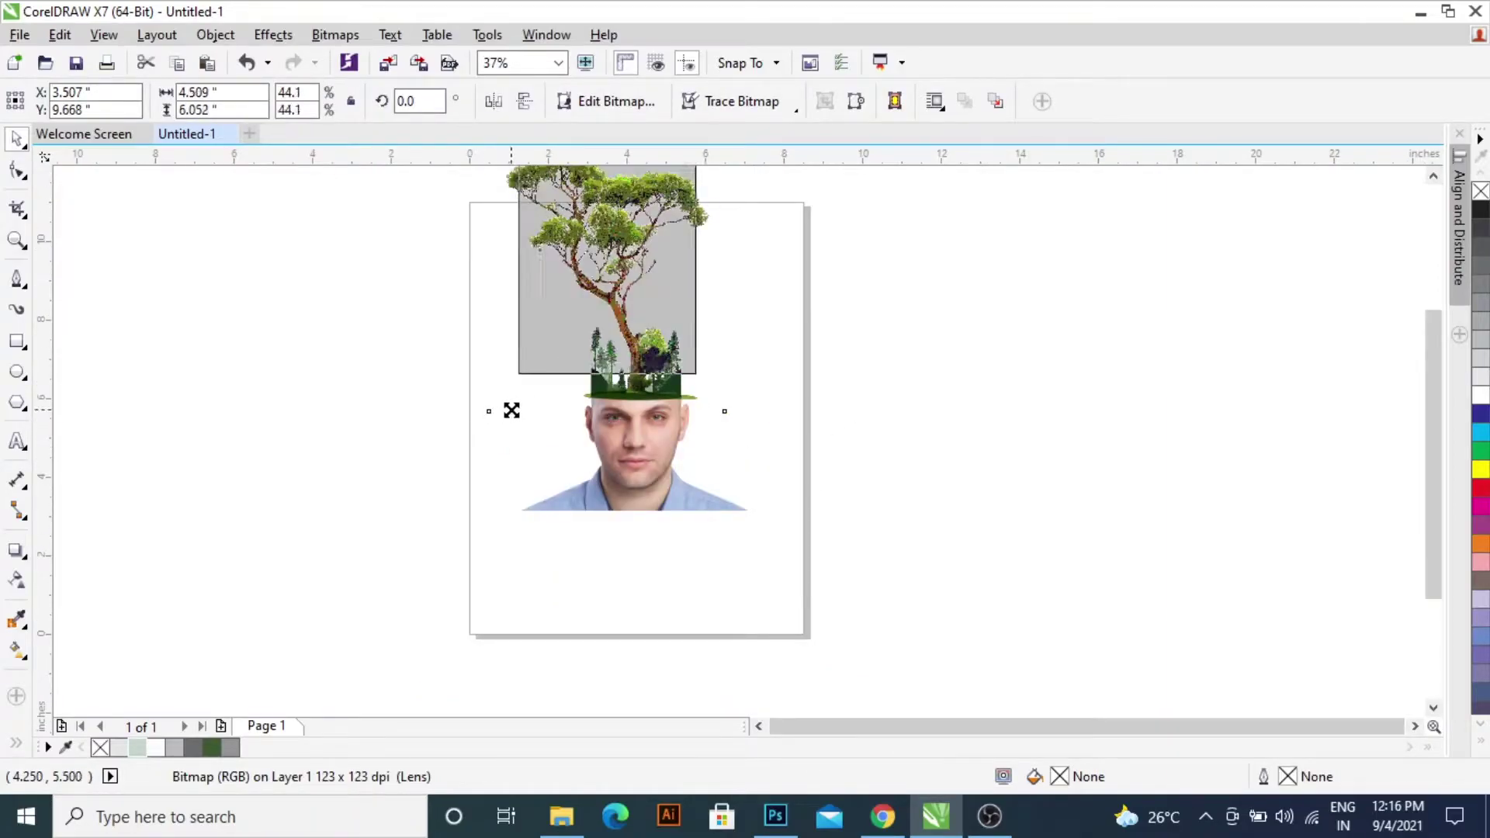
pyautogui.moveTo(480, 418); pyautogui.dragTo(524, 384)
pyautogui.scroll(2, 602, 315)
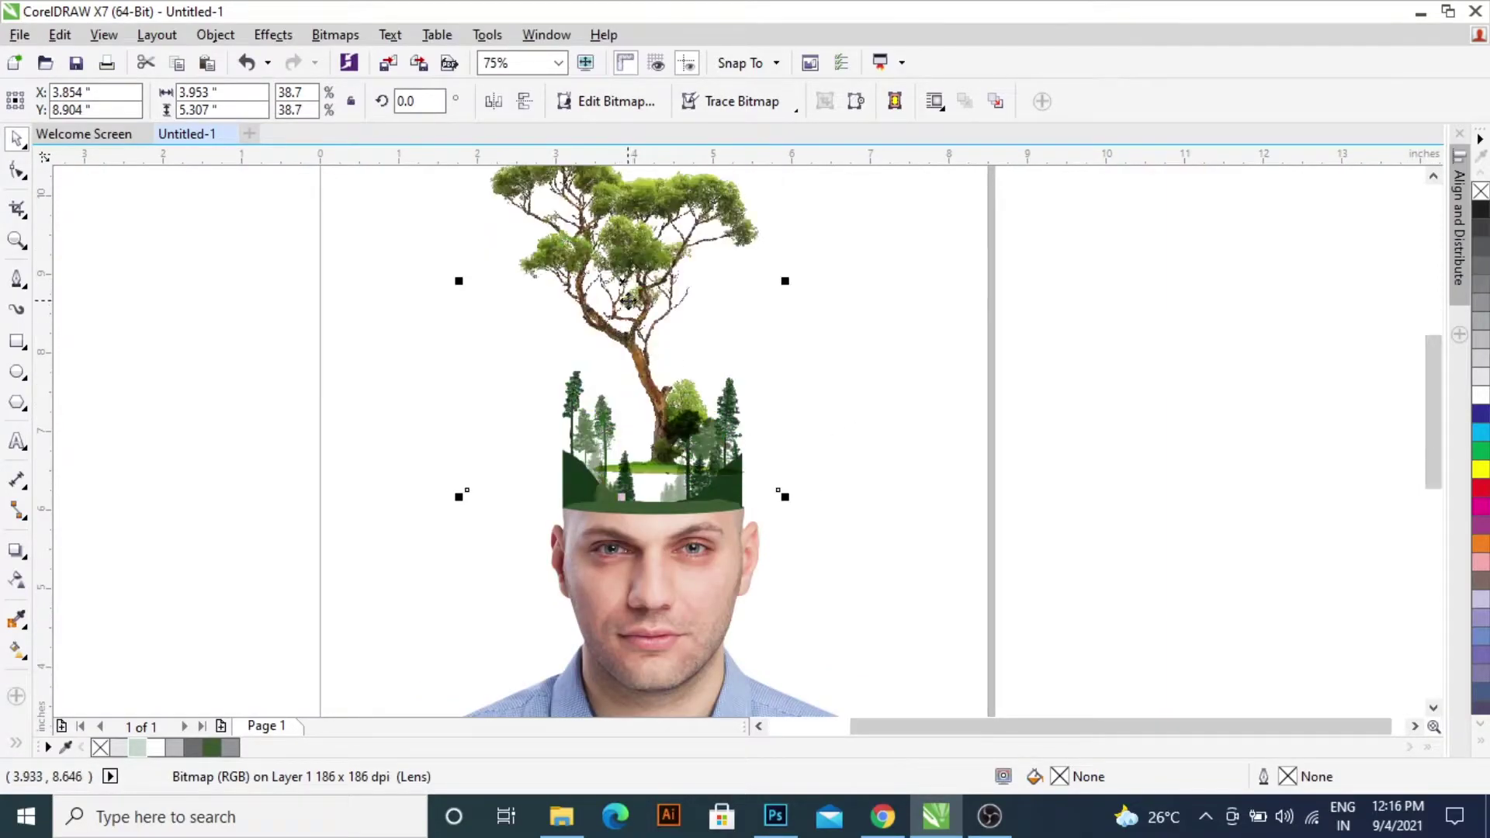
pyautogui.moveTo(616, 217); pyautogui.dragTo(612, 237)
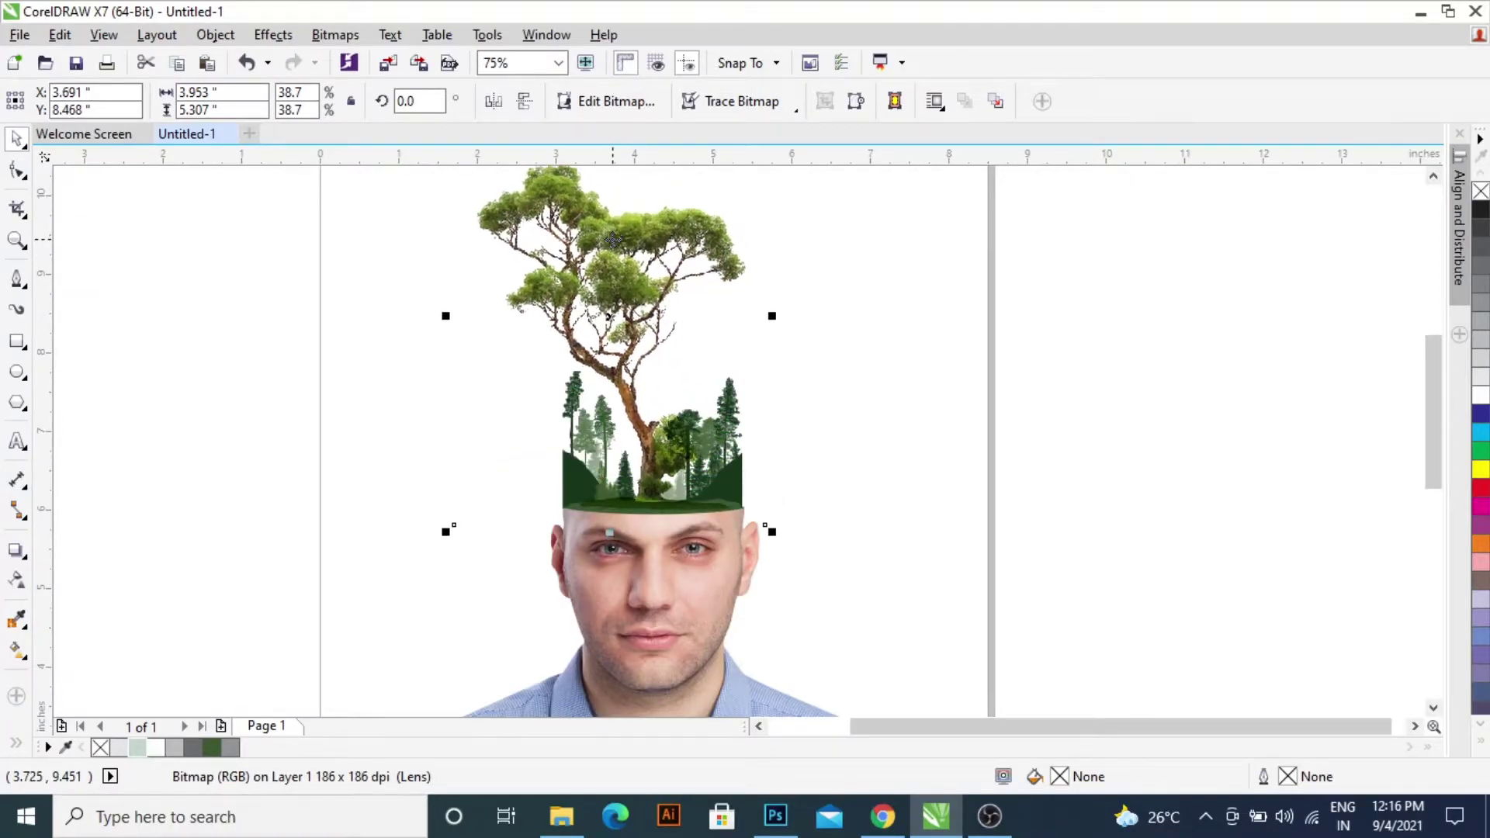
# - Nudge the tree slightly left and down with the arrow keys
pyautogui.press('Down')
pyautogui.press('Down')
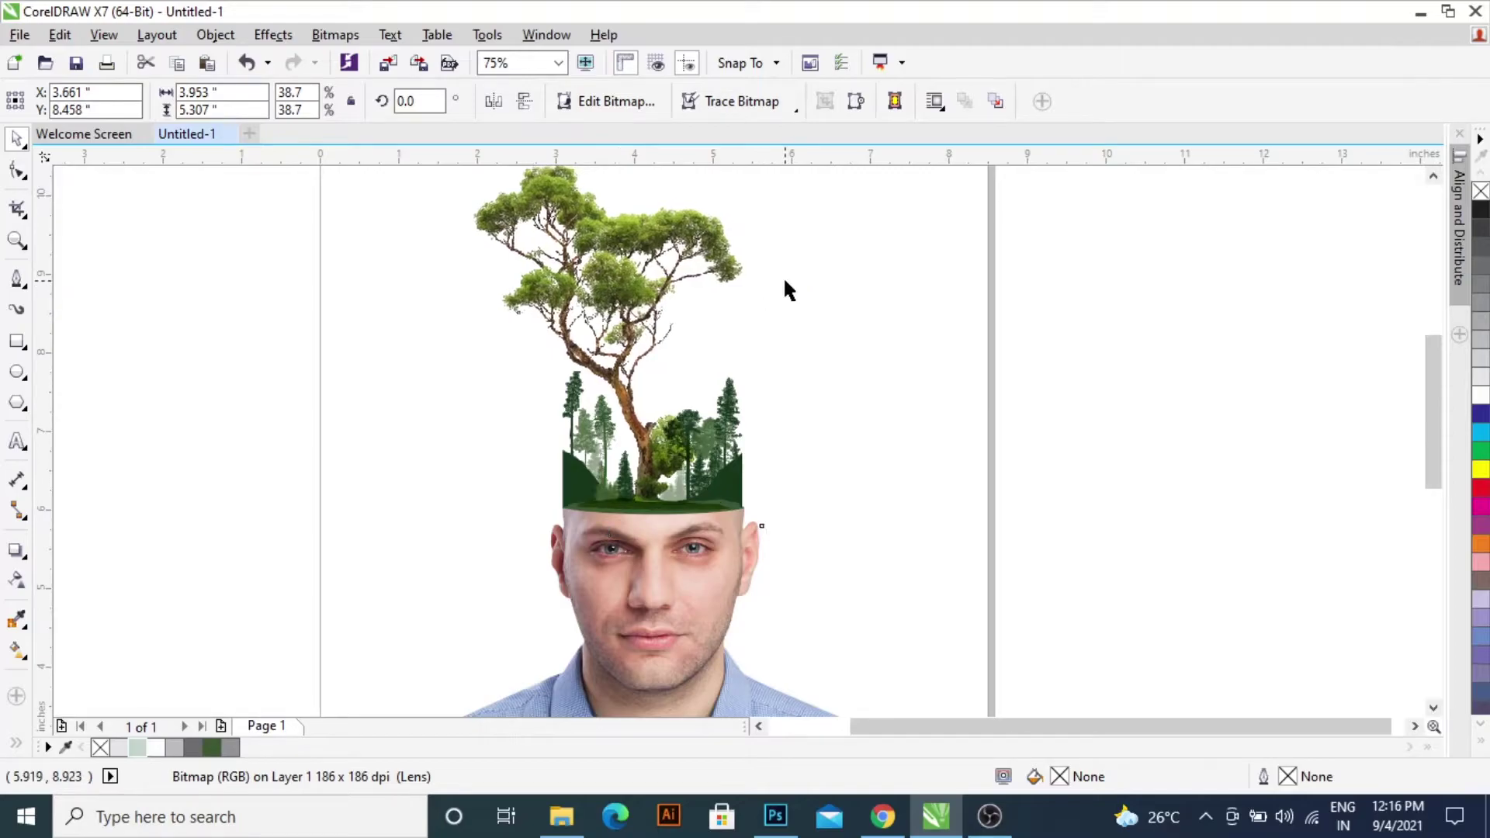
pyautogui.press('Left')
pyautogui.press('Left')
pyautogui.scroll(2, 605, 497)
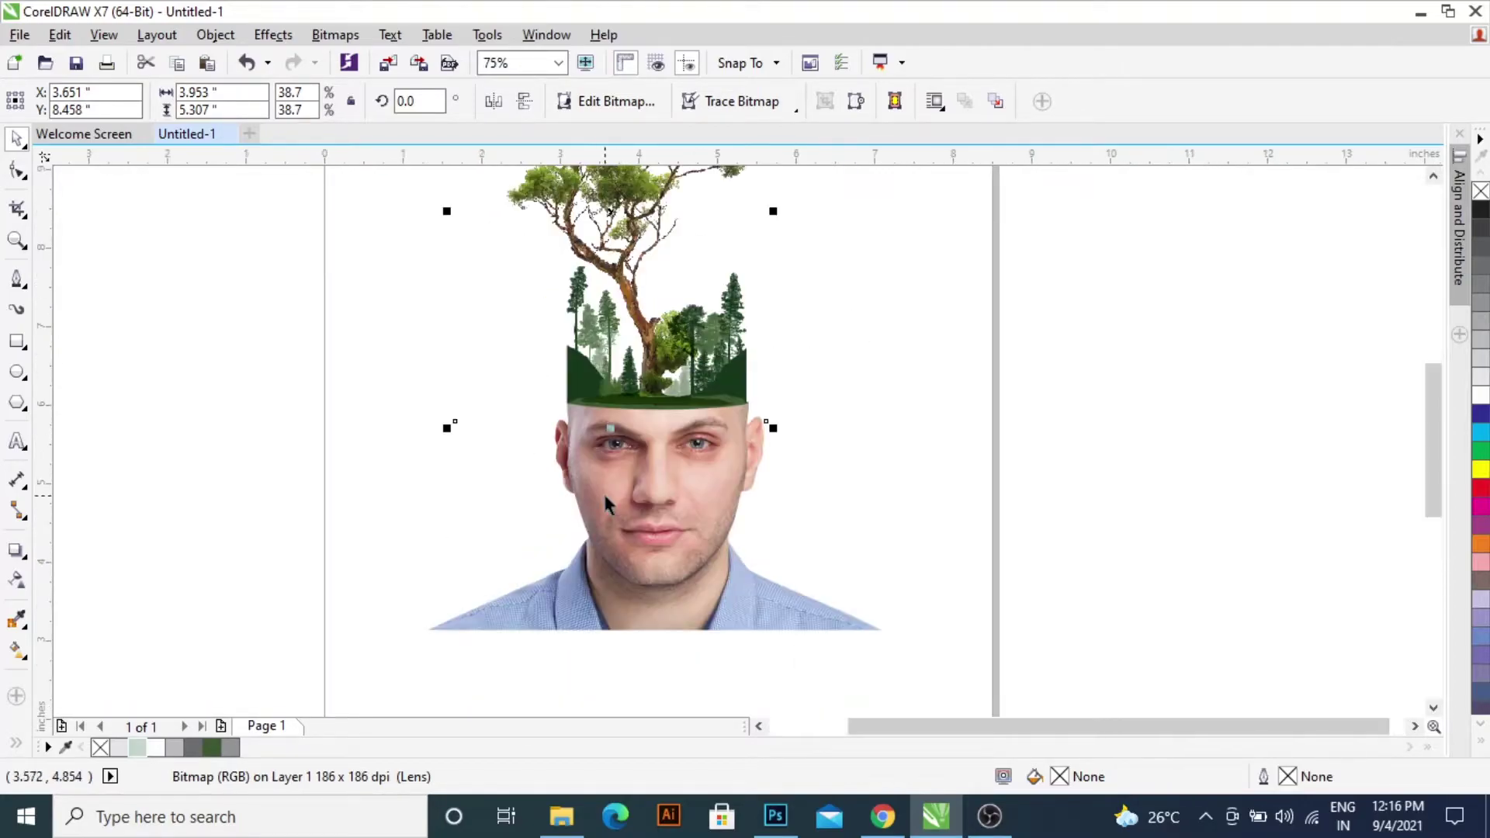
# - Draw a four-point Bezier line straight across the face at nose height
pyautogui.click(18, 286)
pyautogui.click(534, 475)
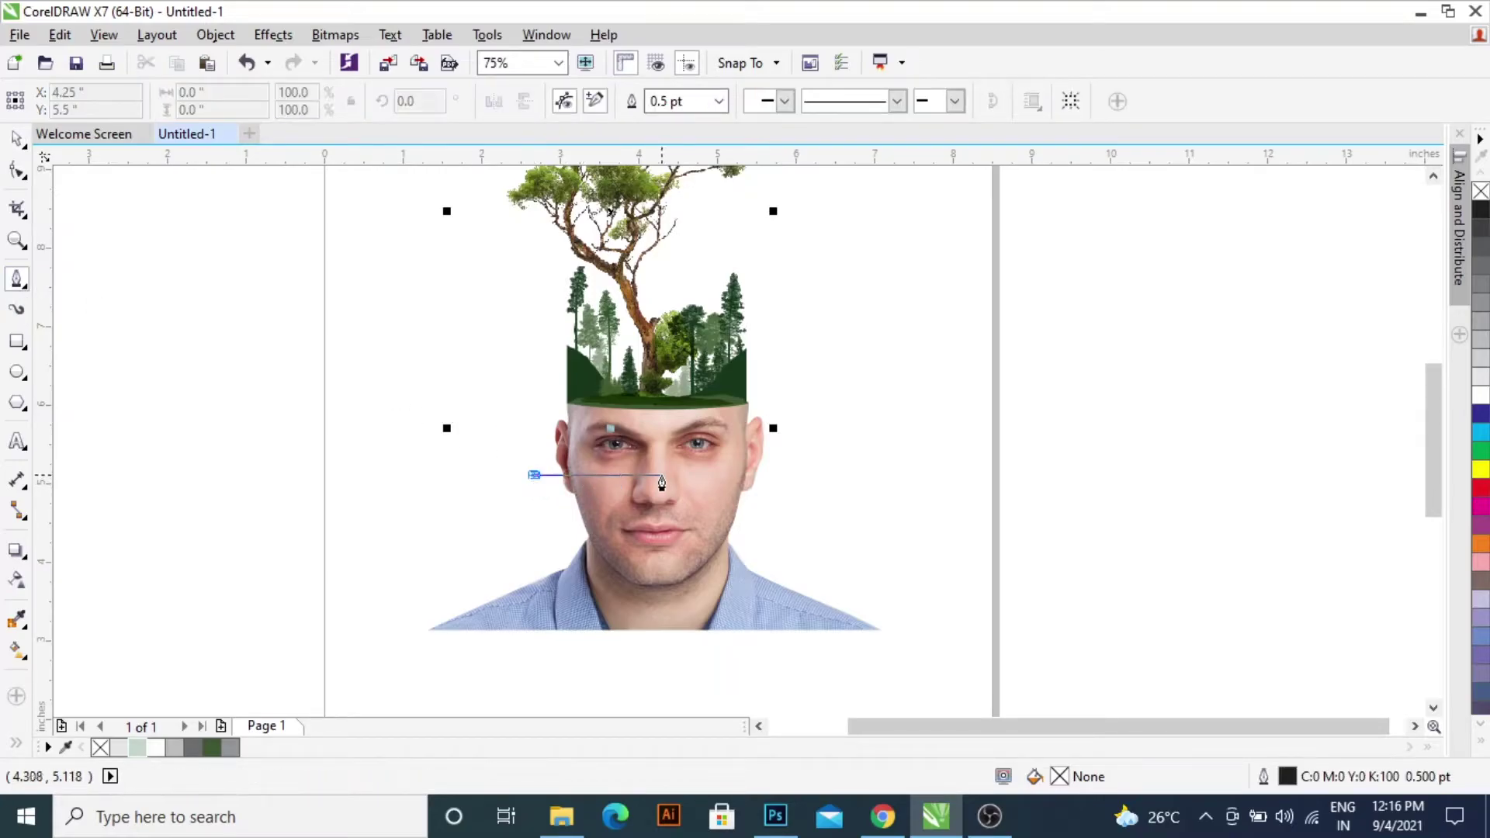
pyautogui.click(631, 475)
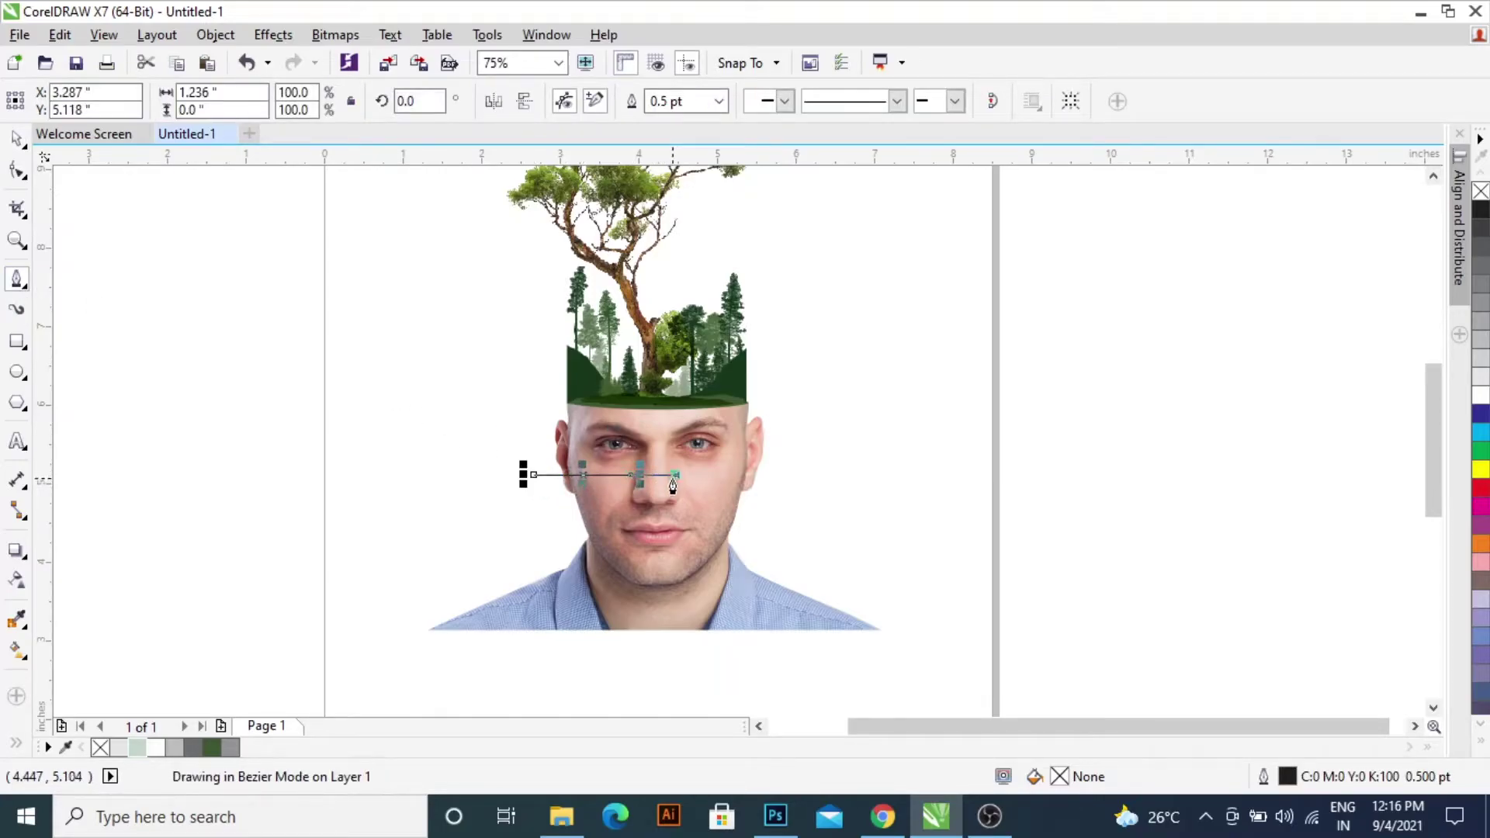
pyautogui.click(680, 475)
pyautogui.click(770, 479)
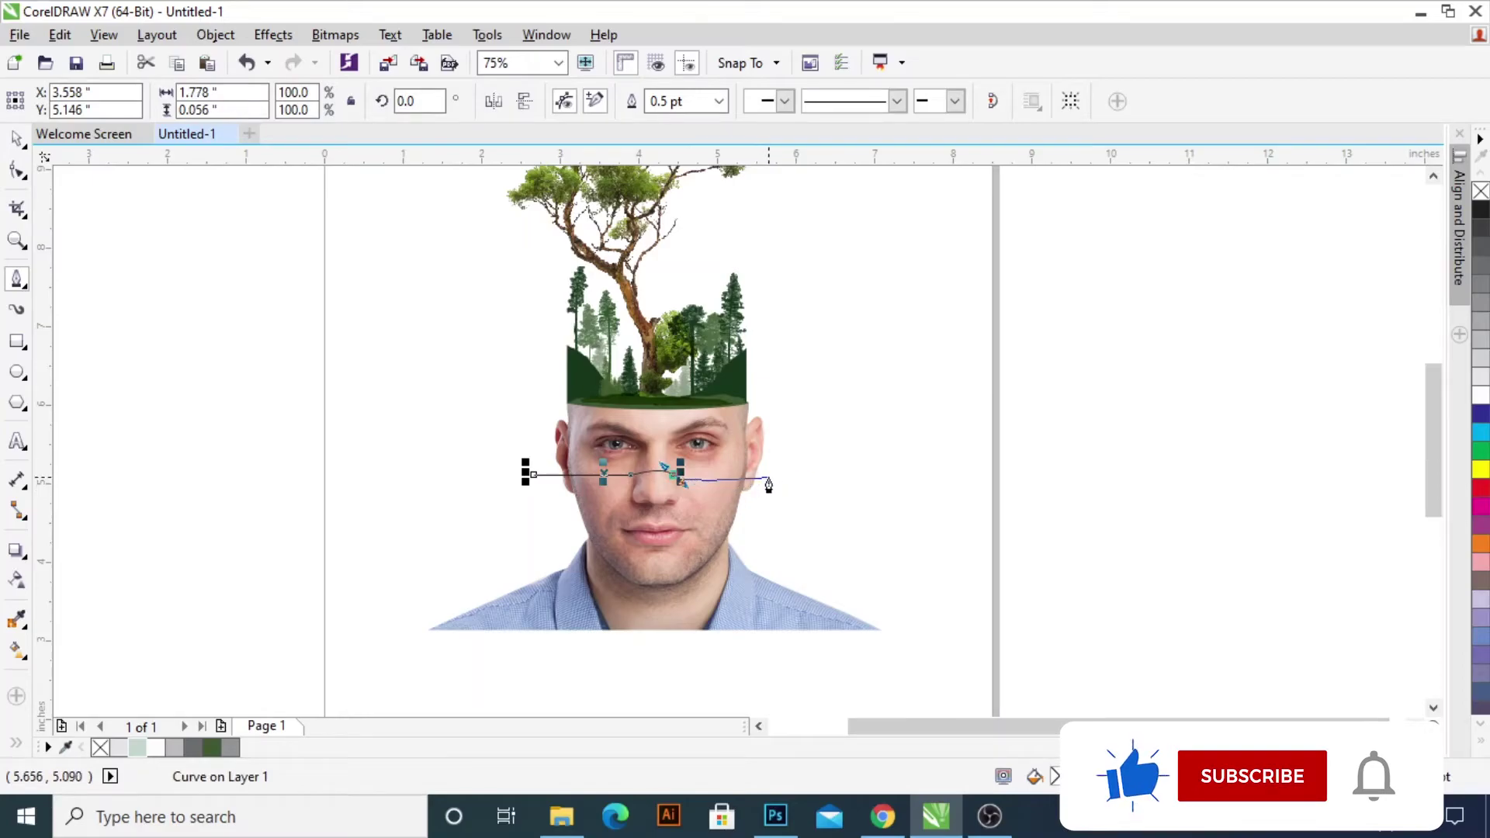
pyautogui.press('space')
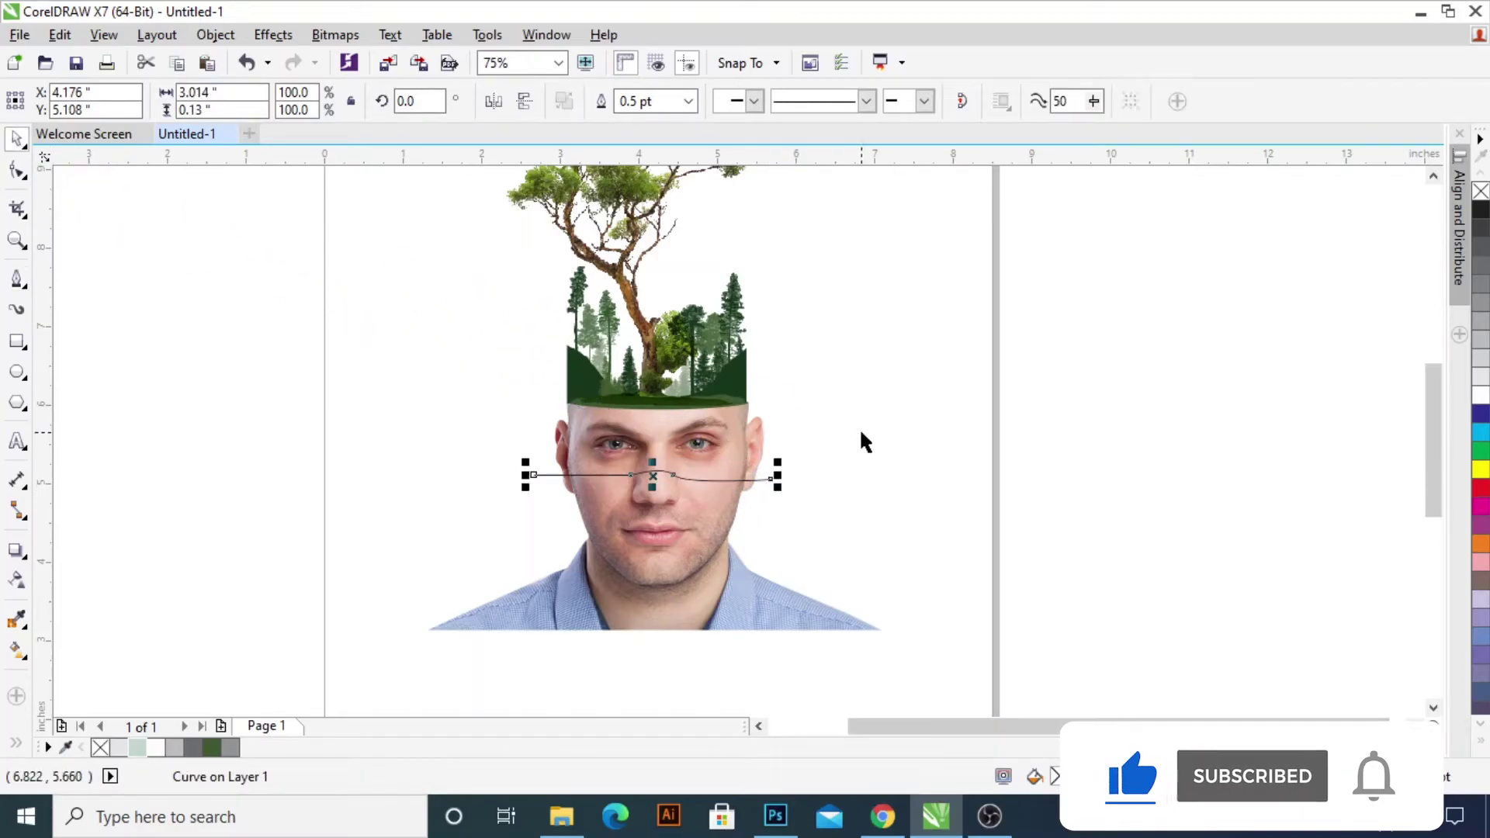
# - Bend the middle of the line up over the bridge of the nose
pyautogui.scroll(2, 709, 524)
pyautogui.click(17, 171)
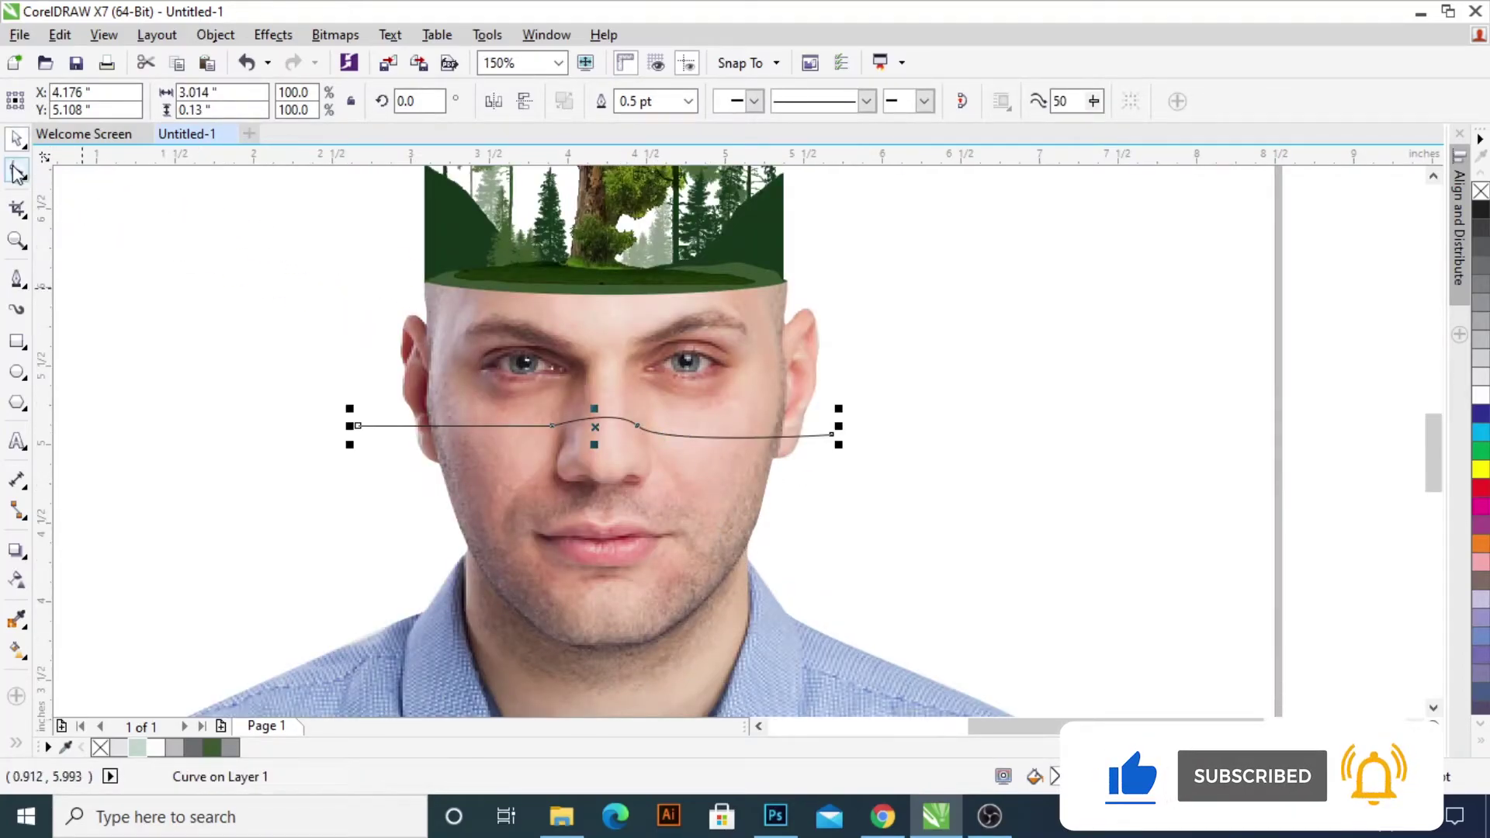
pyautogui.scroll(2, 565, 425)
pyautogui.moveTo(666, 400); pyautogui.dragTo(562, 418)
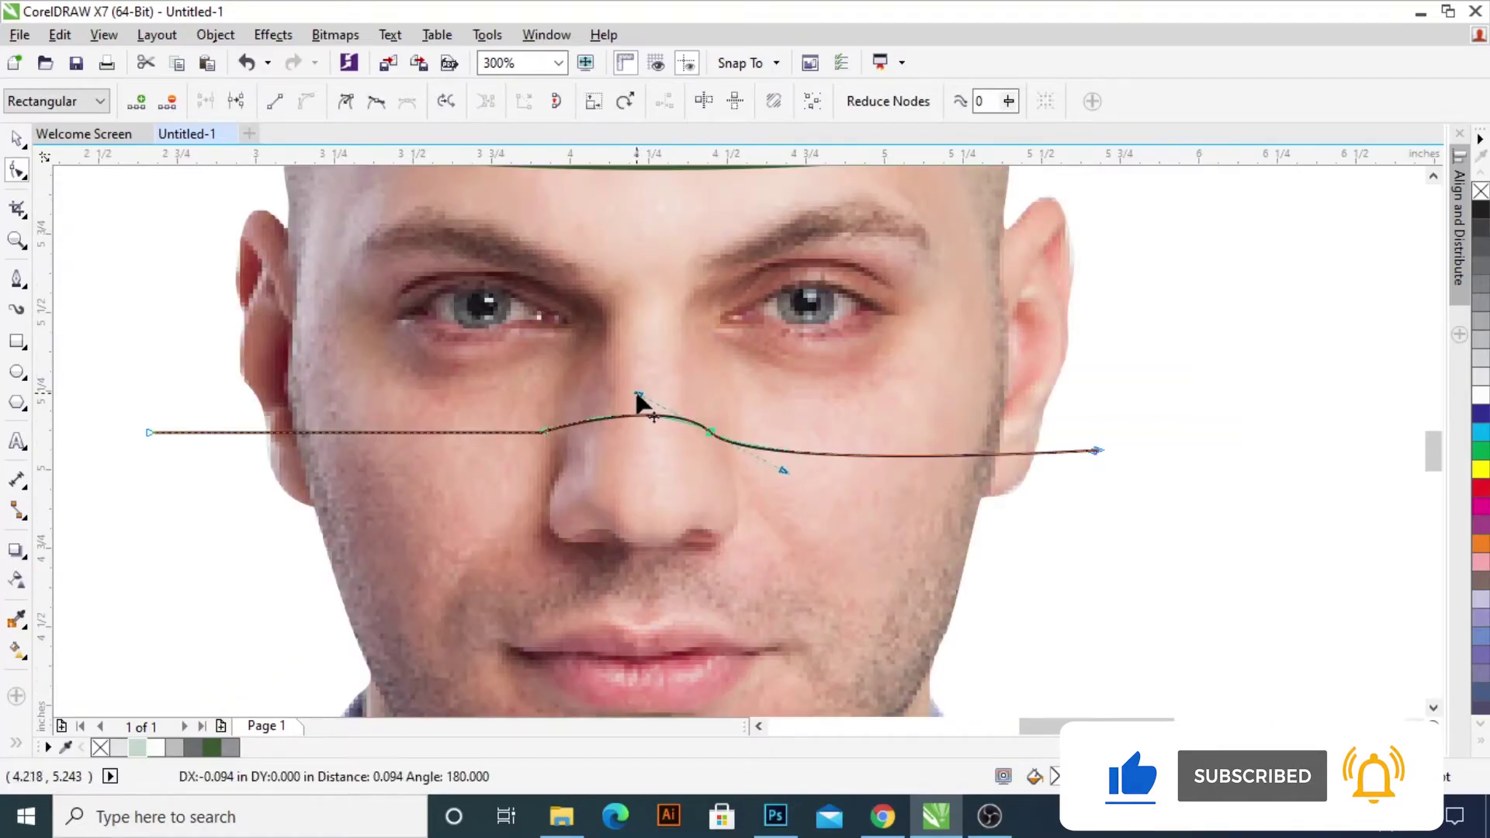
pyautogui.scroll(-2, 557, 450)
pyautogui.press('space')
# - Select the lower face PowerClip and undo its previous move
pyautogui.click(706, 506)
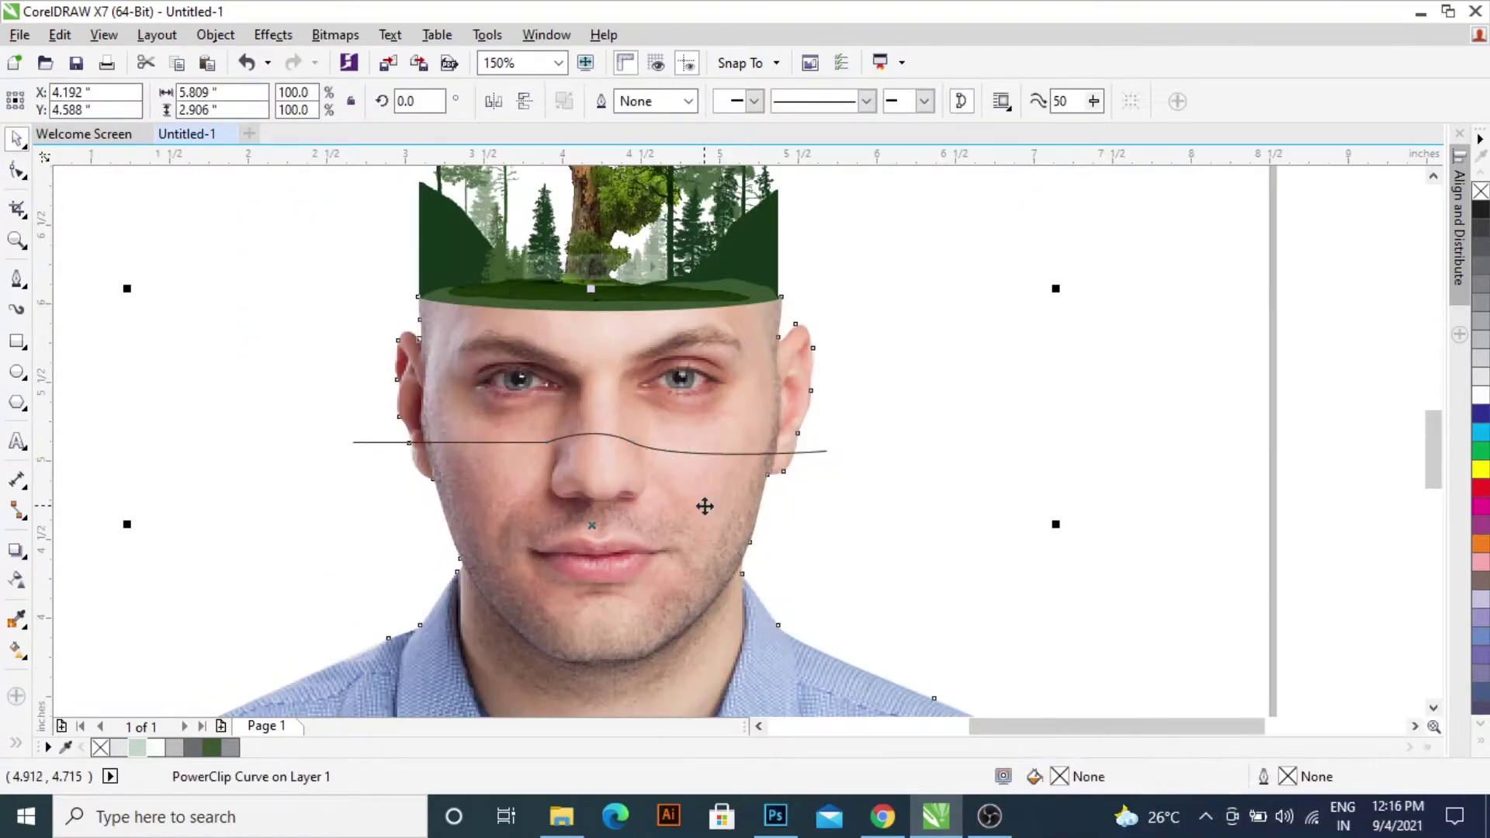
pyautogui.scroll(-2, 664, 455)
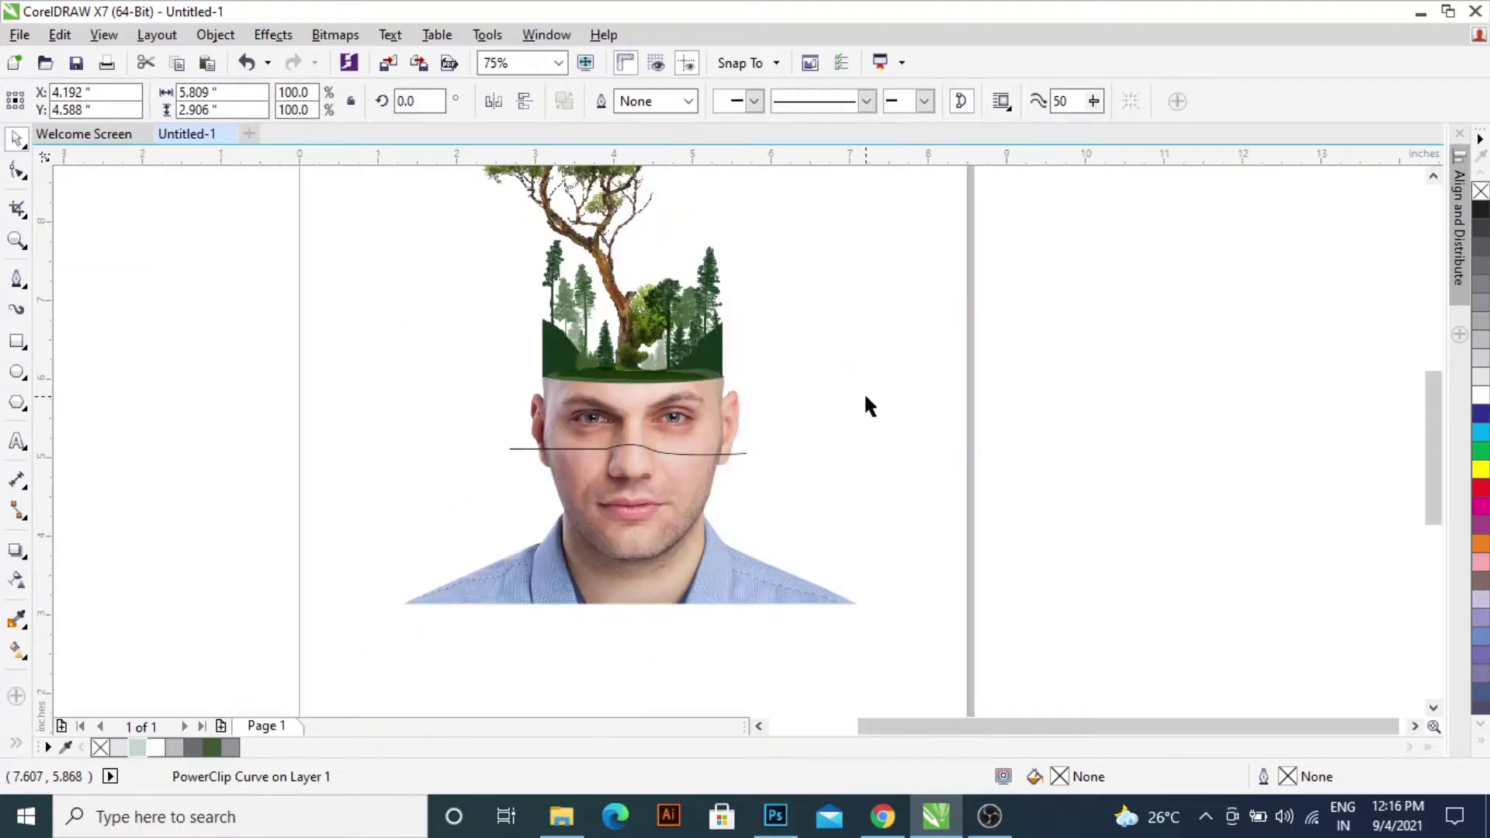
pyautogui.click(864, 393)
pyautogui.click(650, 448)
pyautogui.keyDown('shift'); pyautogui.click(654, 478); pyautogui.keyUp('shift')
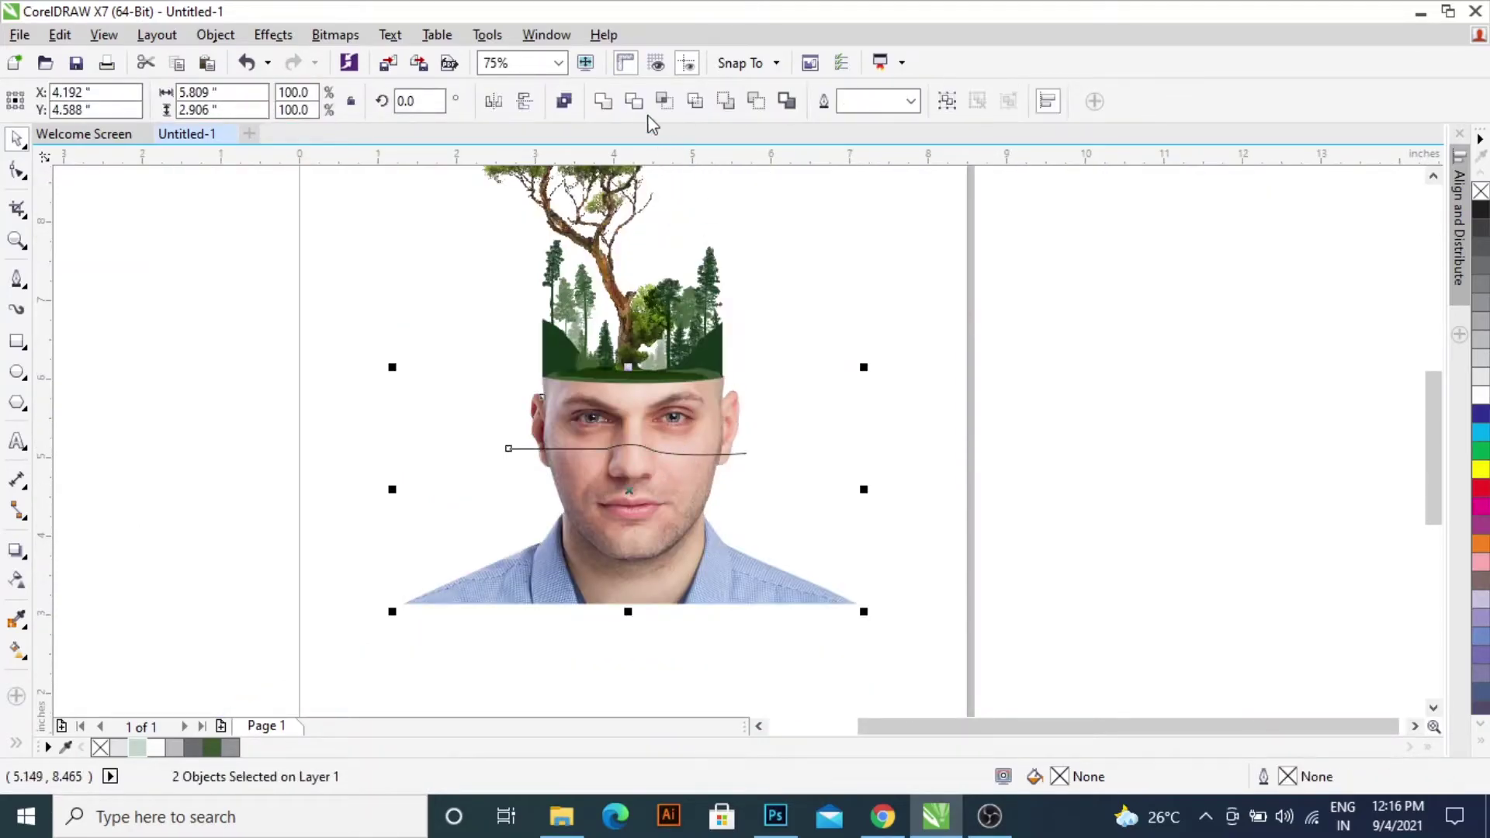
pyautogui.click(785, 351)
pyautogui.click(667, 453)
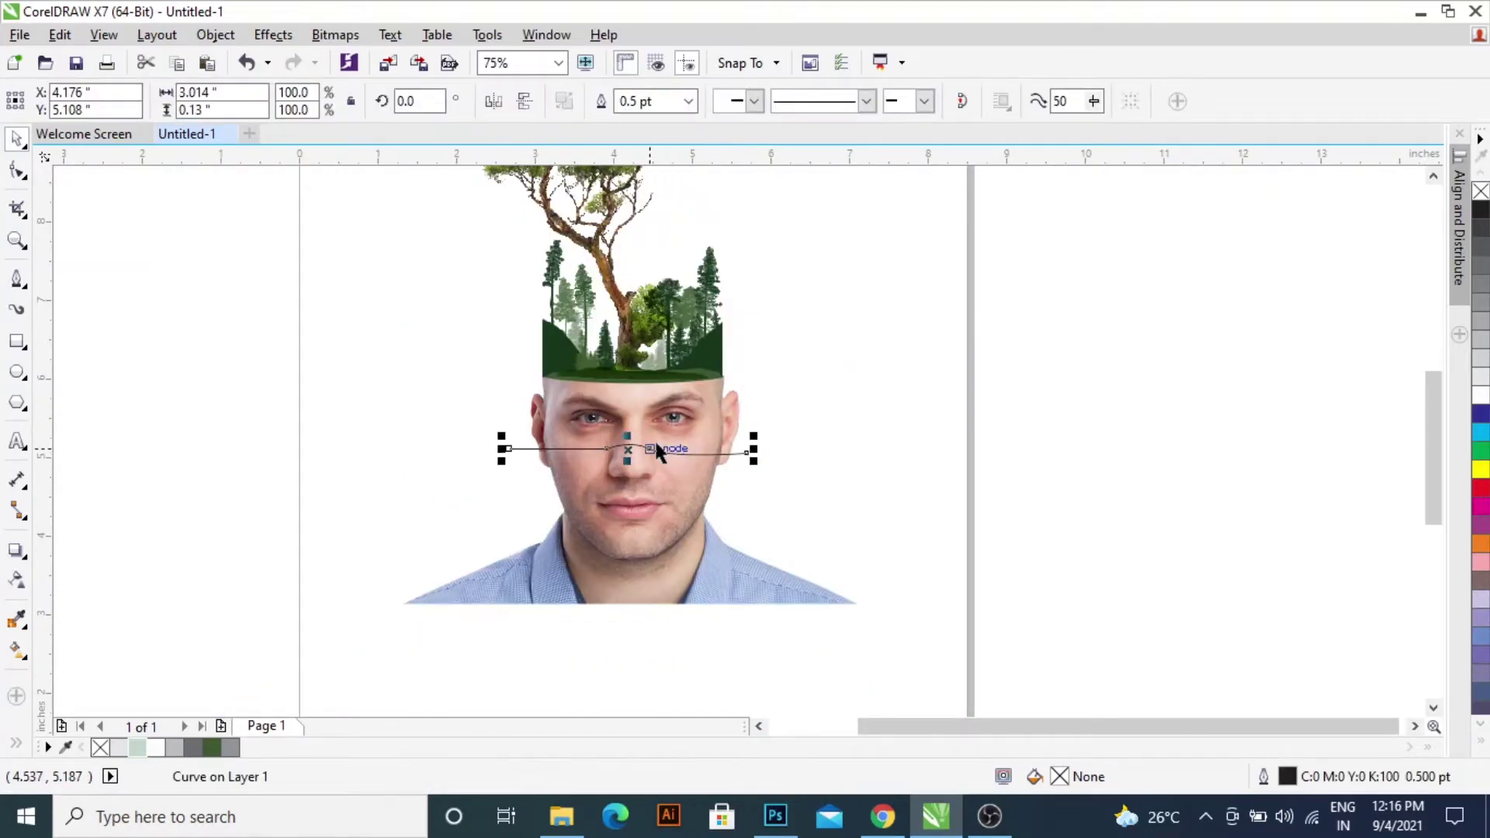
pyautogui.press('Escape')
pyautogui.click(654, 441)
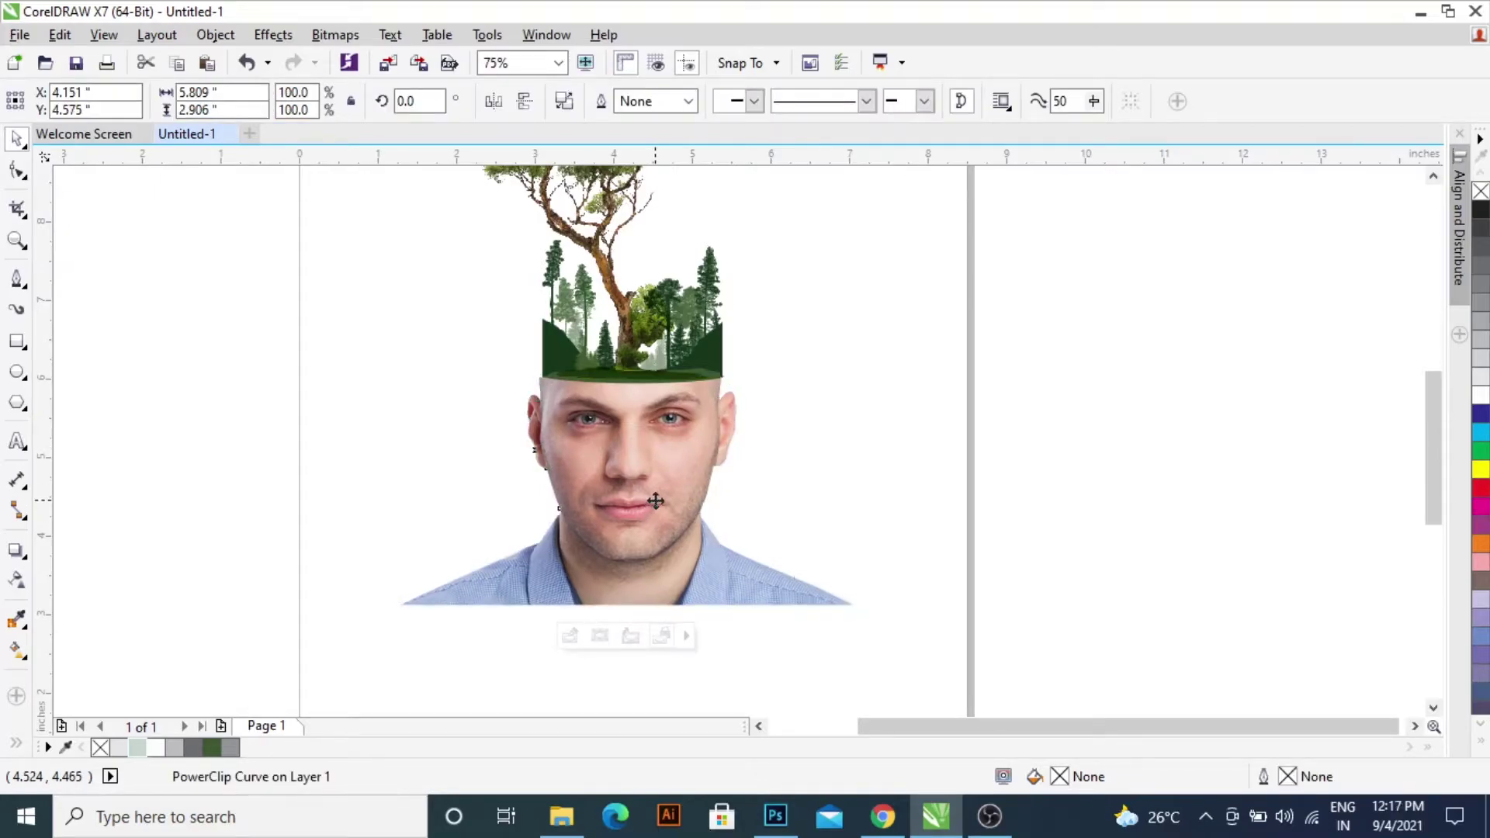
pyautogui.hotkey('ctrl', 'z')
# - Drag the lower face piece slightly right and down to open a thin gap
pyautogui.click(565, 104)
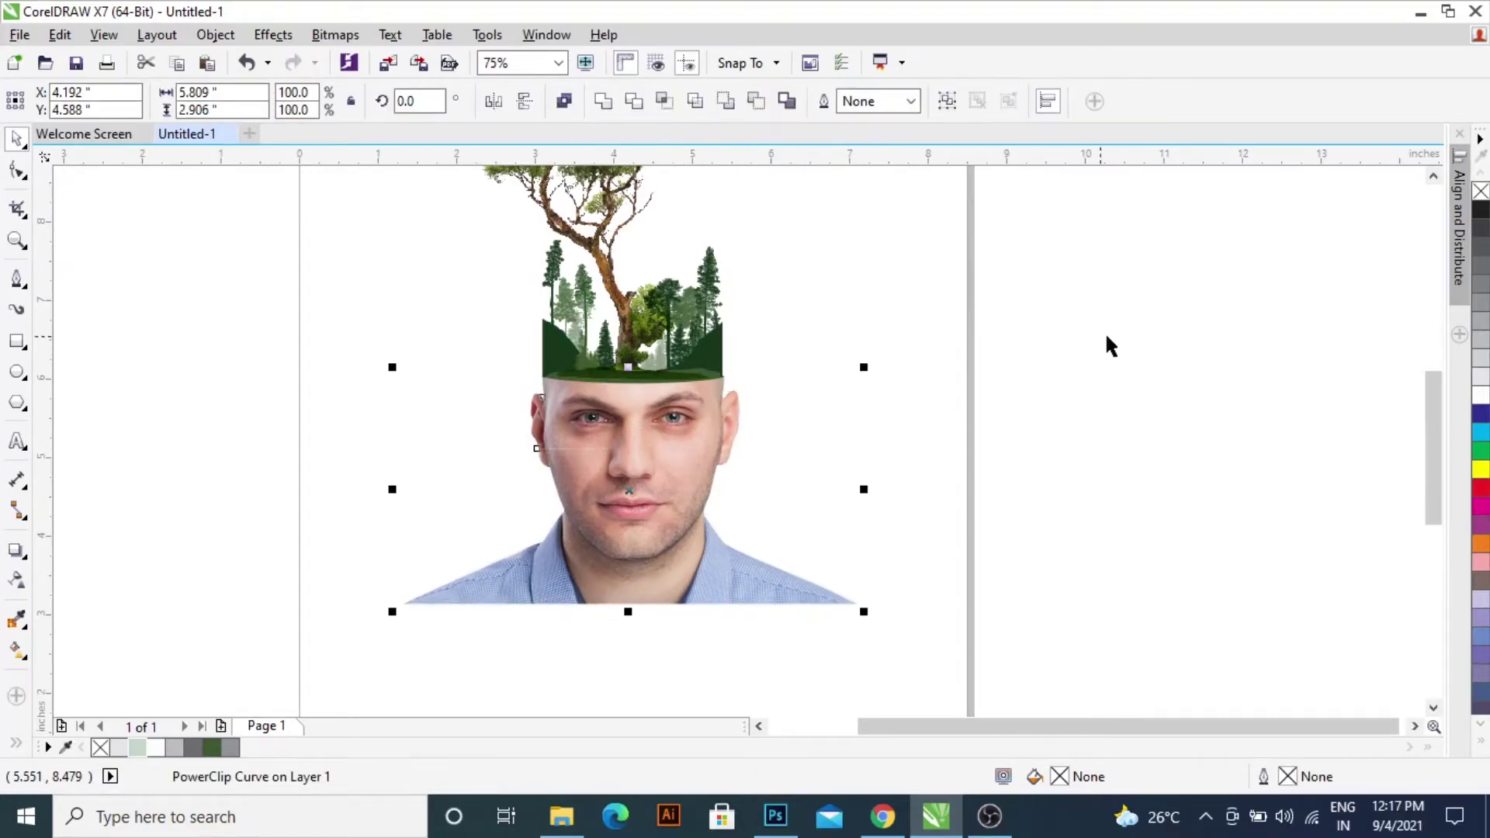
pyautogui.click(1105, 332)
pyautogui.click(644, 494)
pyautogui.moveTo(644, 495); pyautogui.dragTo(644, 495)
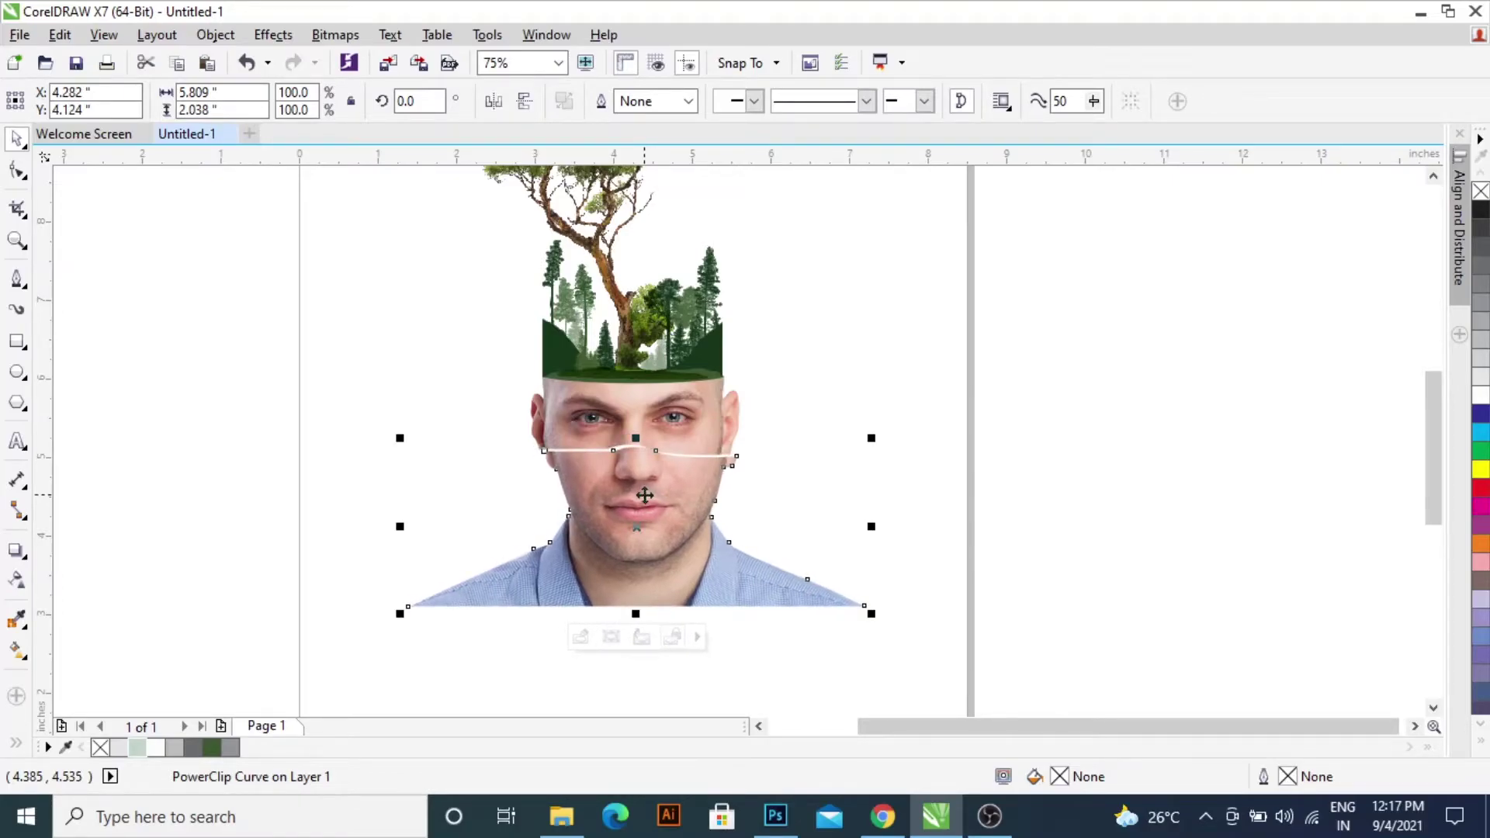
pyautogui.moveTo(644, 495); pyautogui.dragTo(644, 495)
pyautogui.click(964, 468)
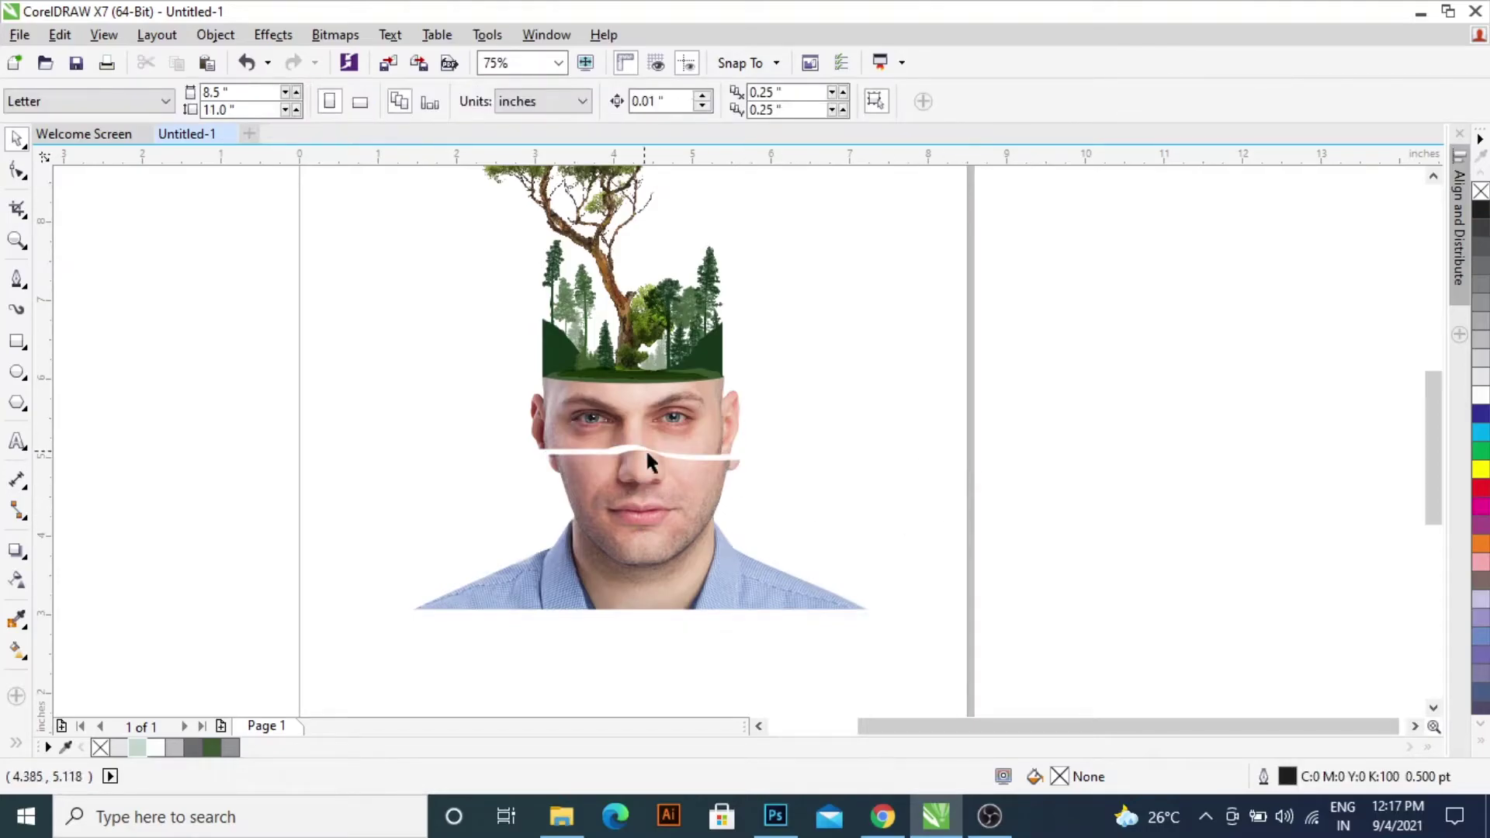
pyautogui.scroll(2, 647, 453)
# - Draw a thin ellipse from left cheek to right ear and convert it to curves
pyautogui.click(17, 372)
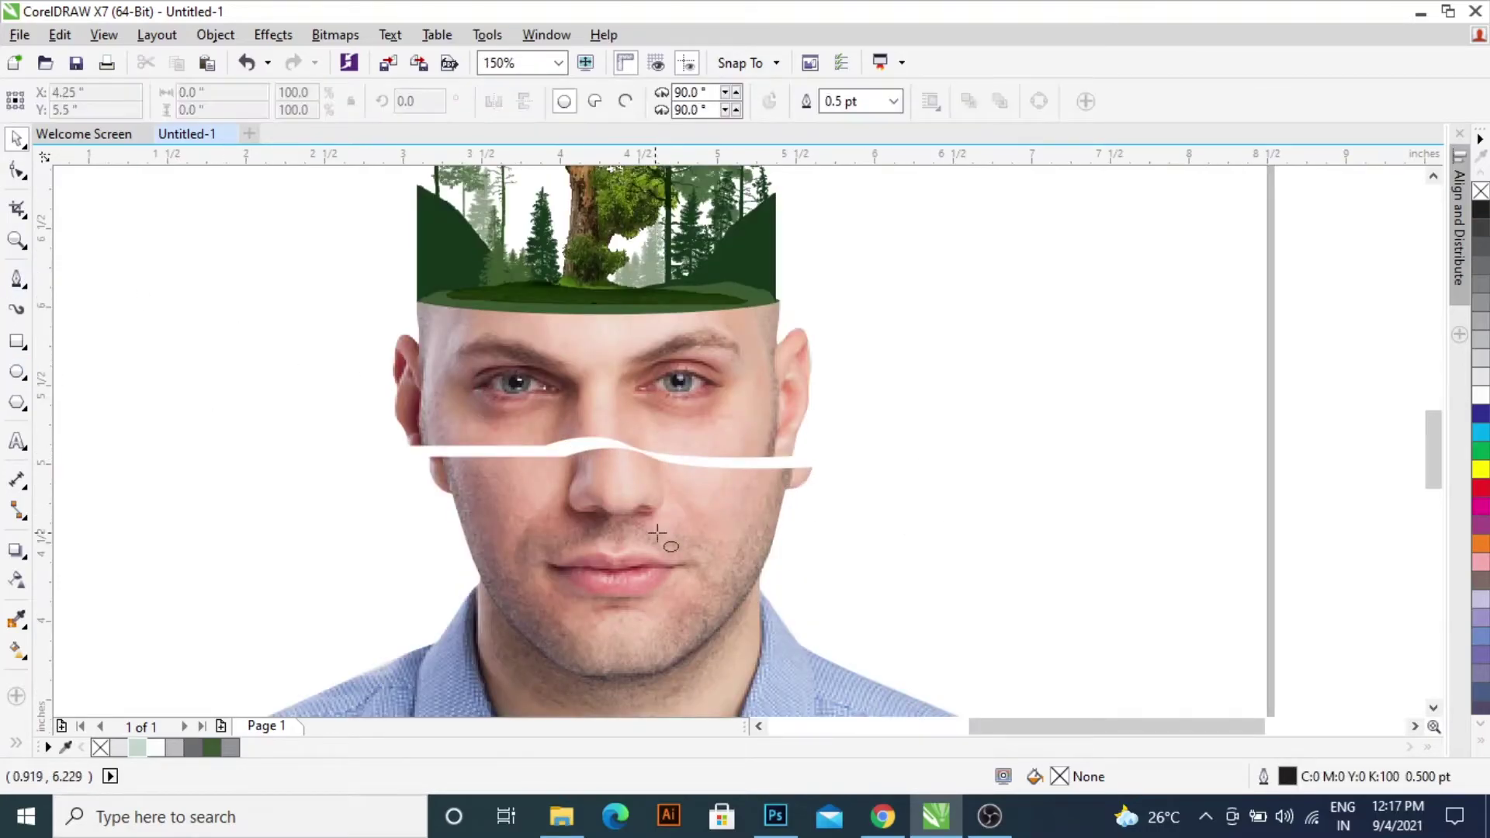
pyautogui.scroll(2, 666, 536)
pyautogui.moveTo(201, 377); pyautogui.dragTo(975, 411)
pyautogui.scroll(4, 975, 410)
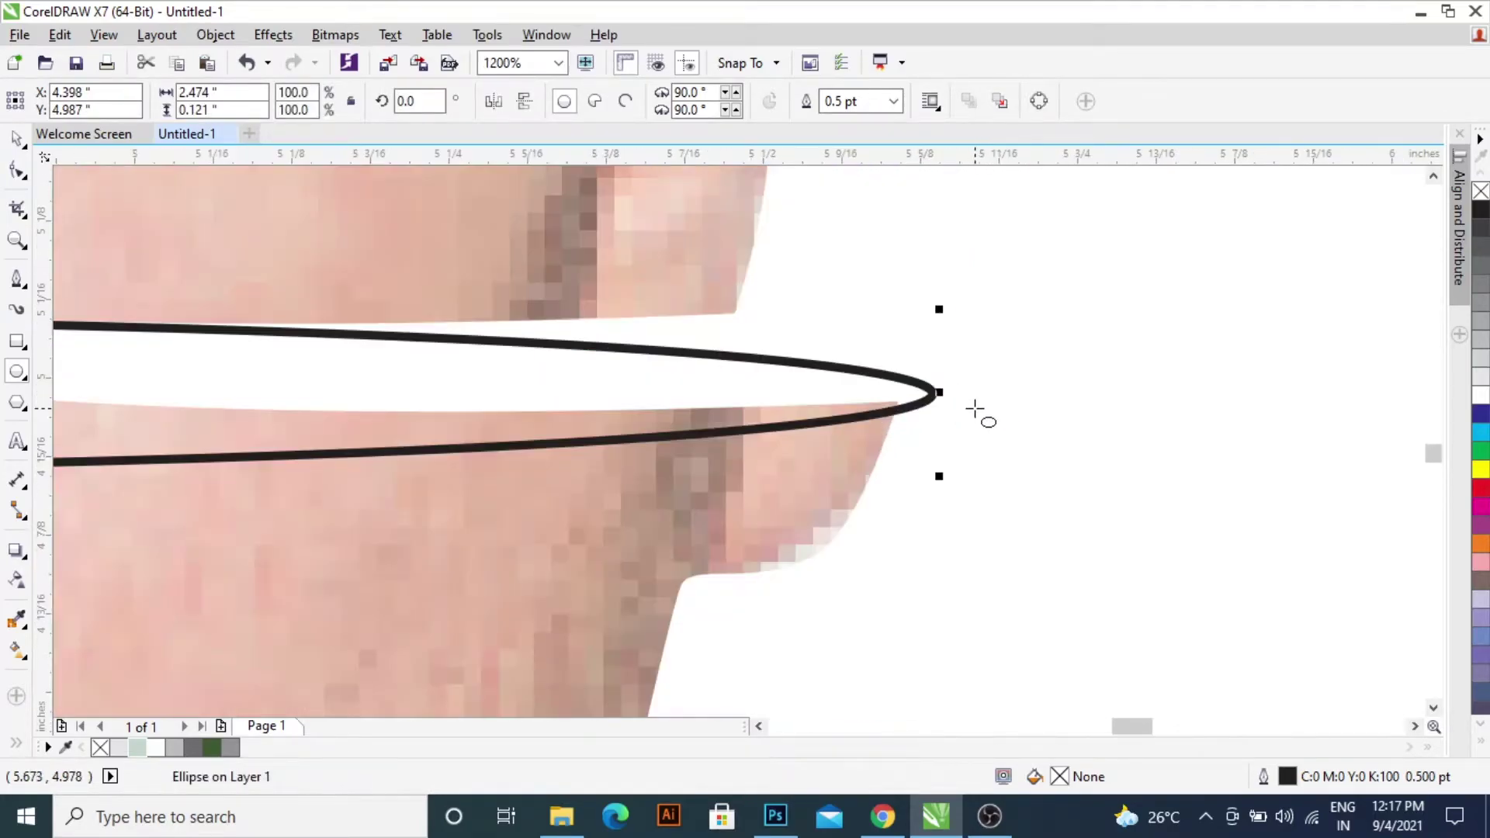
pyautogui.click(215, 34)
pyautogui.click(256, 436)
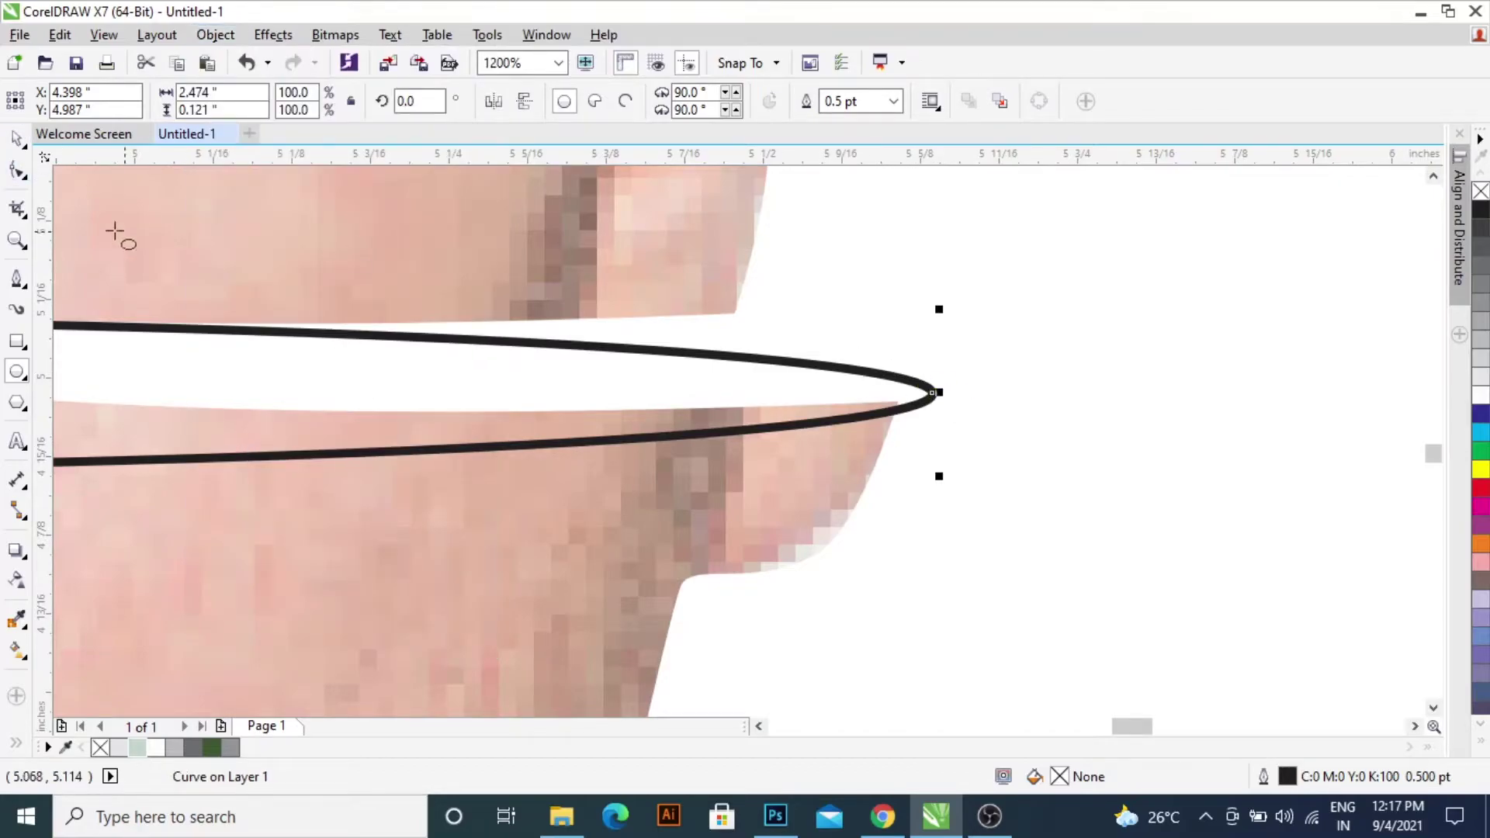
# - Move the curve's left tip outward and pull its bottom node up to flatten the lens
pyautogui.press('F10')
pyautogui.click(935, 392)
pyautogui.scroll(-4, 932, 396)
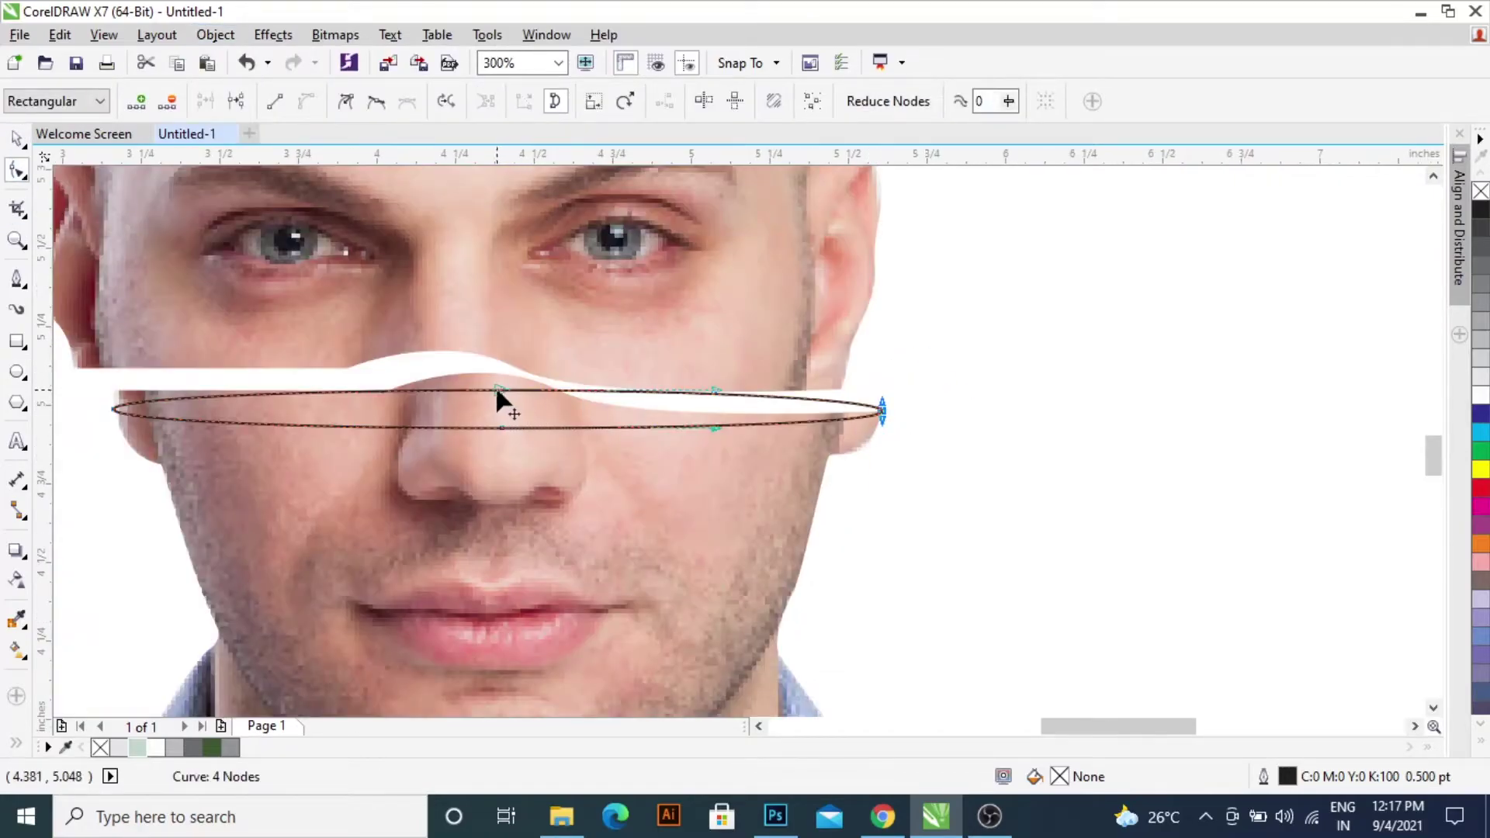
pyautogui.scroll(2, 155, 411)
pyautogui.click(136, 366)
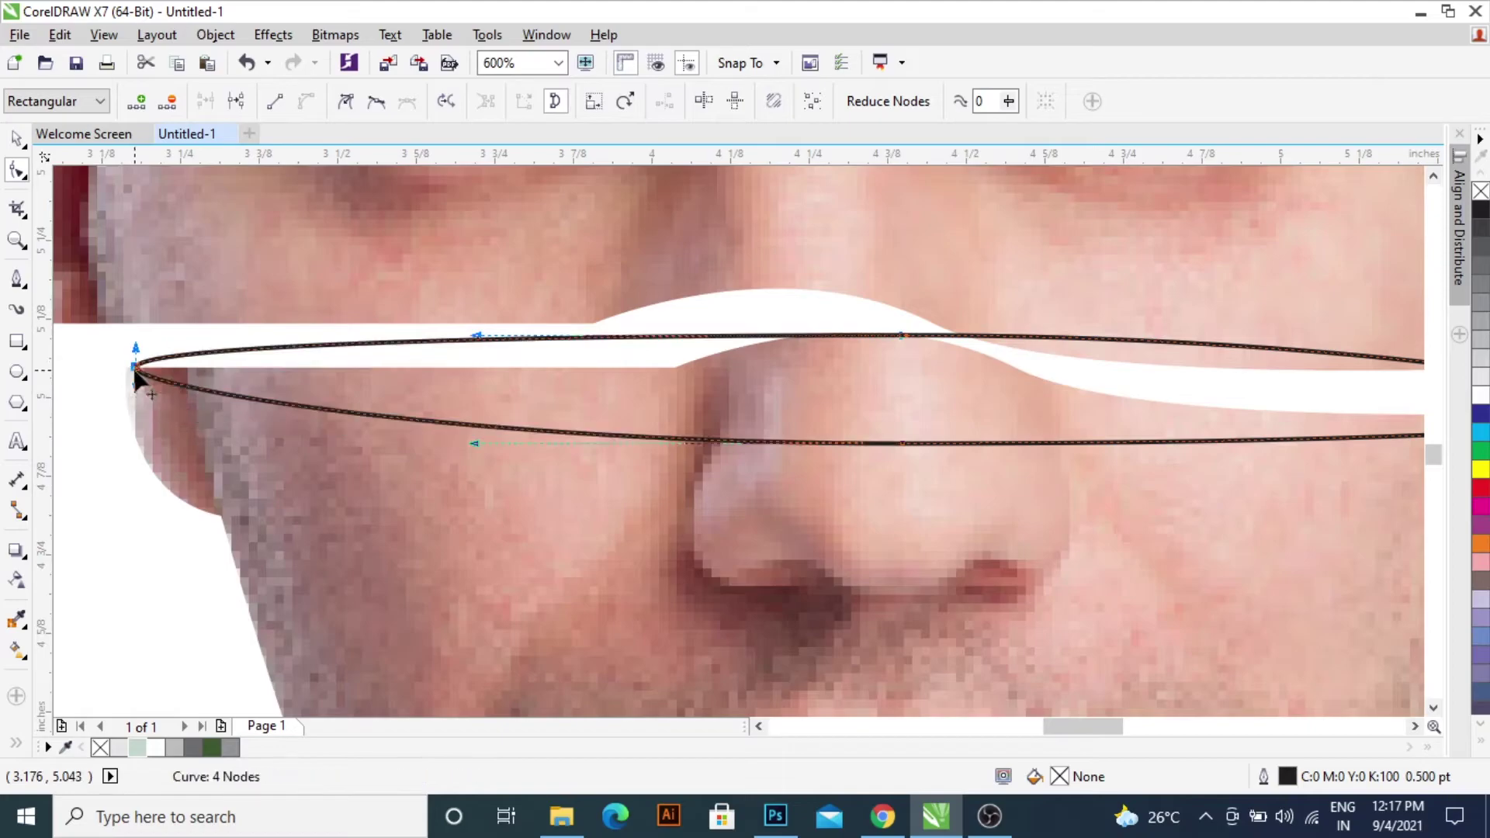
pyautogui.scroll(1, 136, 377)
pyautogui.moveTo(150, 334); pyautogui.dragTo(67, 343)
pyautogui.scroll(-1, 621, 423)
pyautogui.scroll(-1, 834, 439)
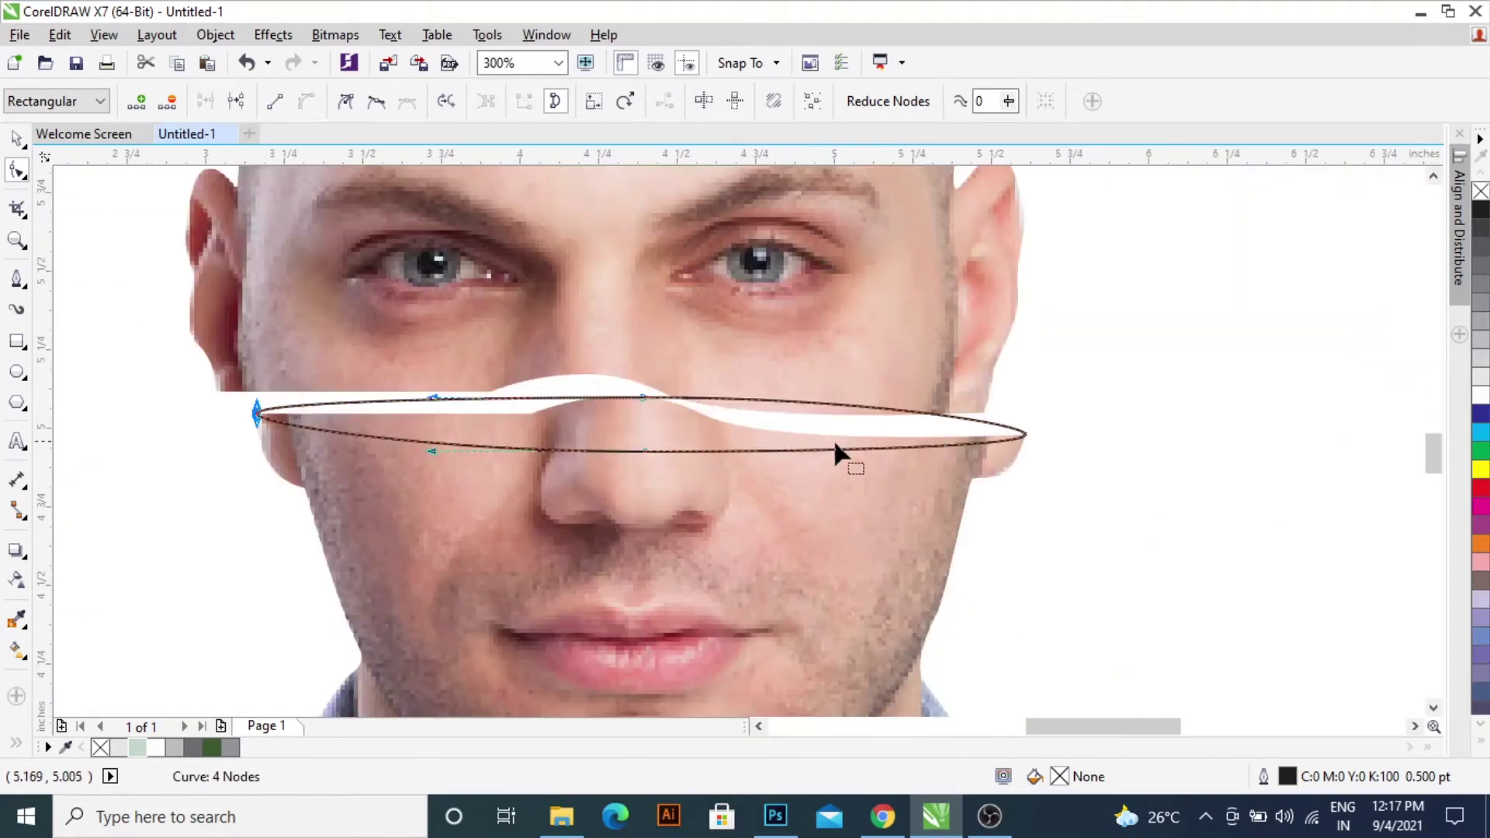
pyautogui.moveTo(644, 450); pyautogui.dragTo(638, 388)
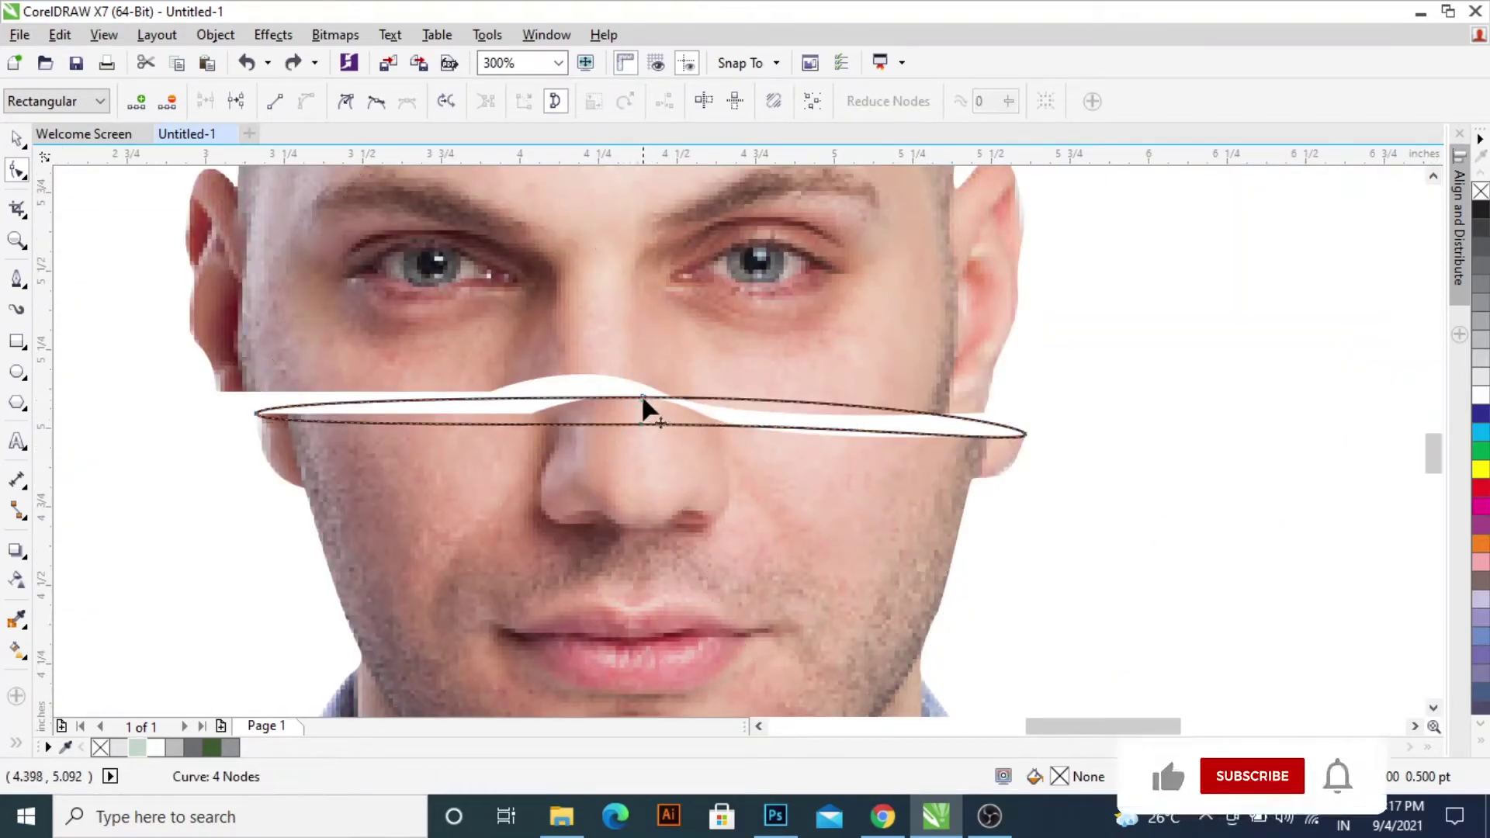
pyautogui.scroll(2, 958, 423)
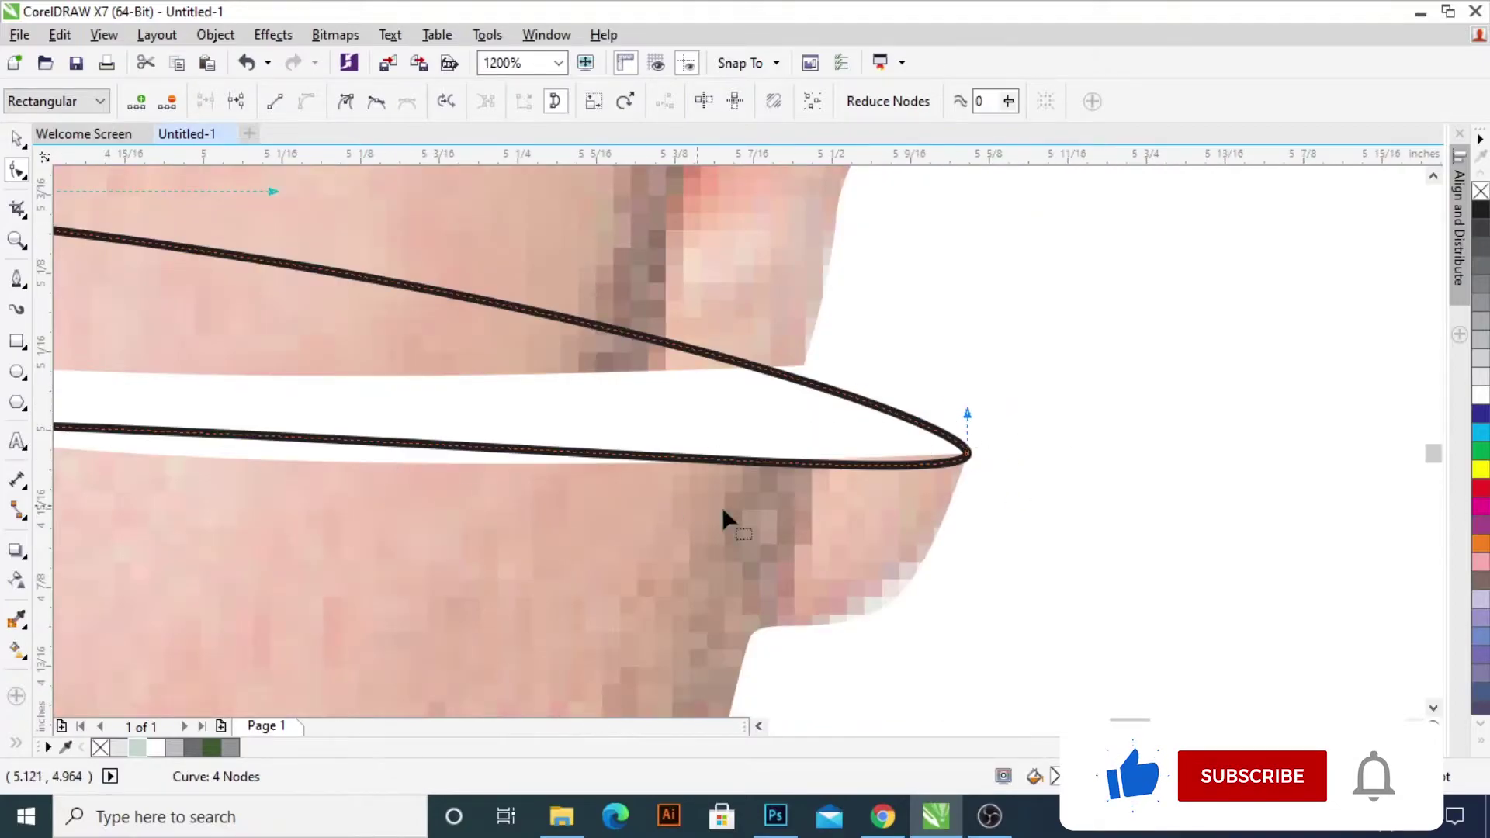
# - Bend the lower edge to match the gap and sharpen the right tip's handles
pyautogui.scroll(-2, 723, 514)
pyautogui.moveTo(411, 488); pyautogui.dragTo(621, 497)
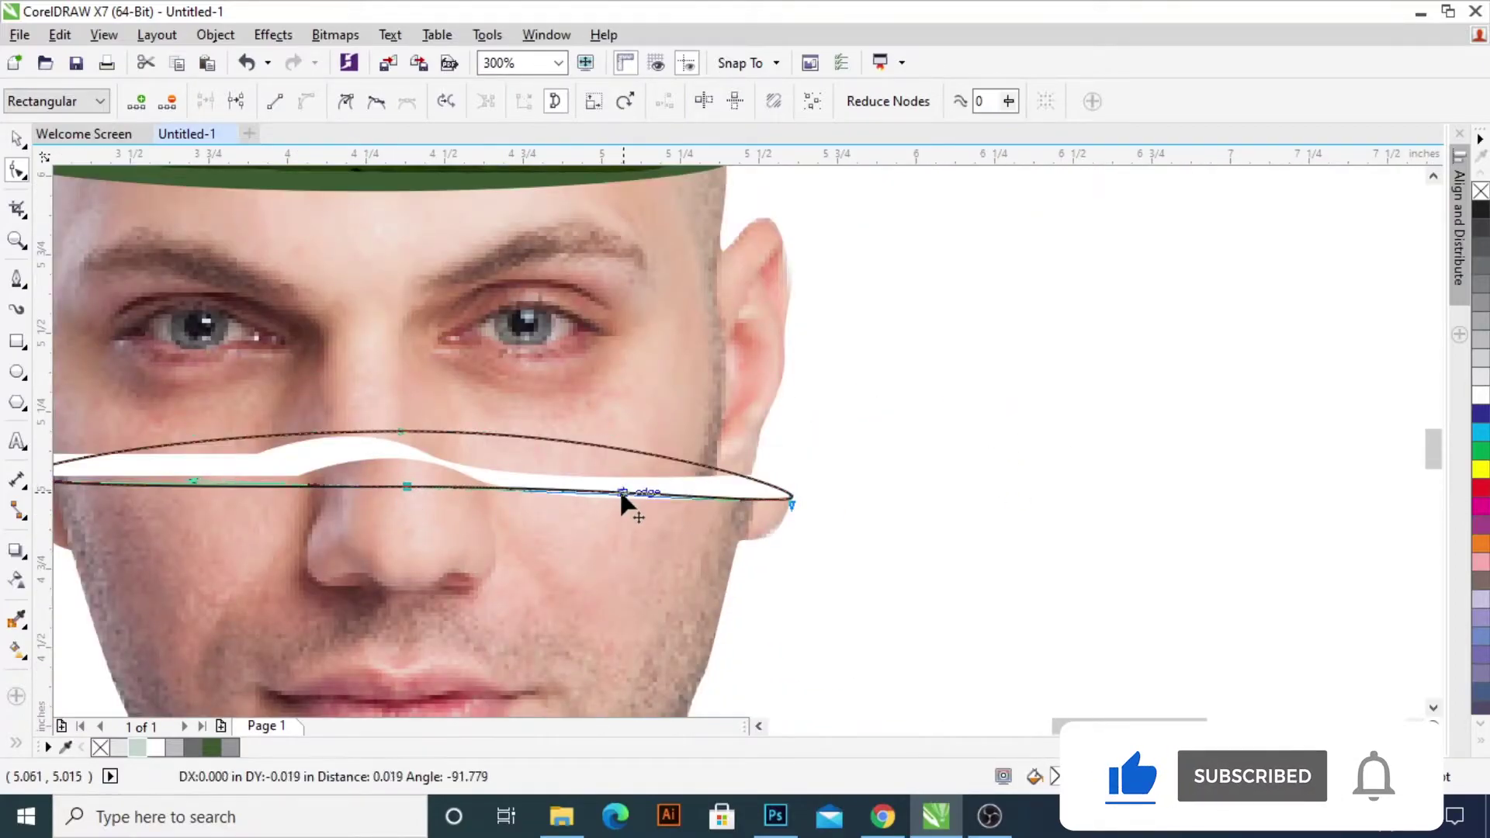
pyautogui.scroll(2, 617, 497)
pyautogui.scroll(-2, 655, 533)
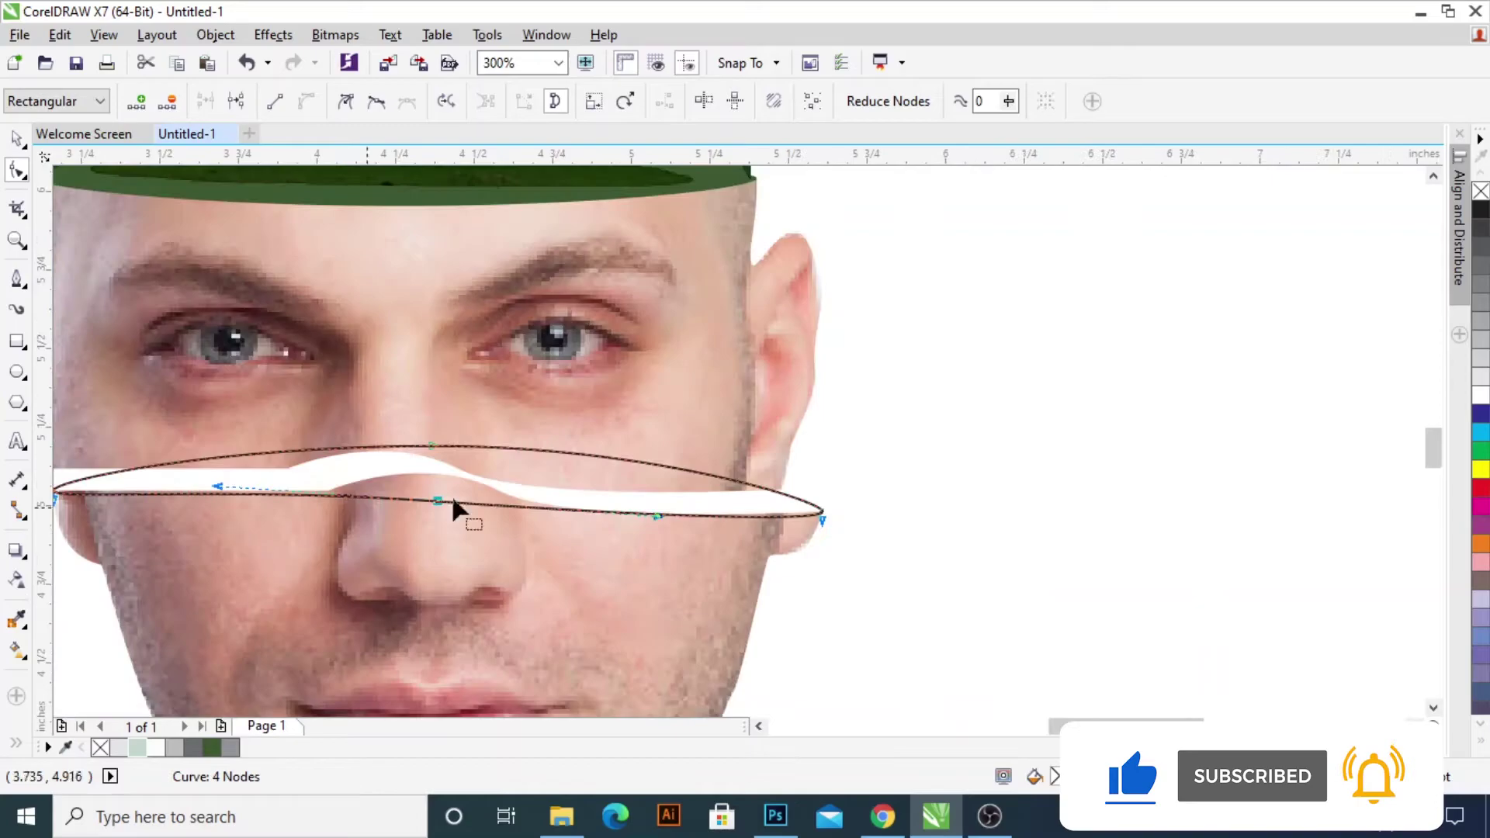
pyautogui.scroll(2, 807, 504)
pyautogui.moveTo(881, 501); pyautogui.dragTo(870, 479)
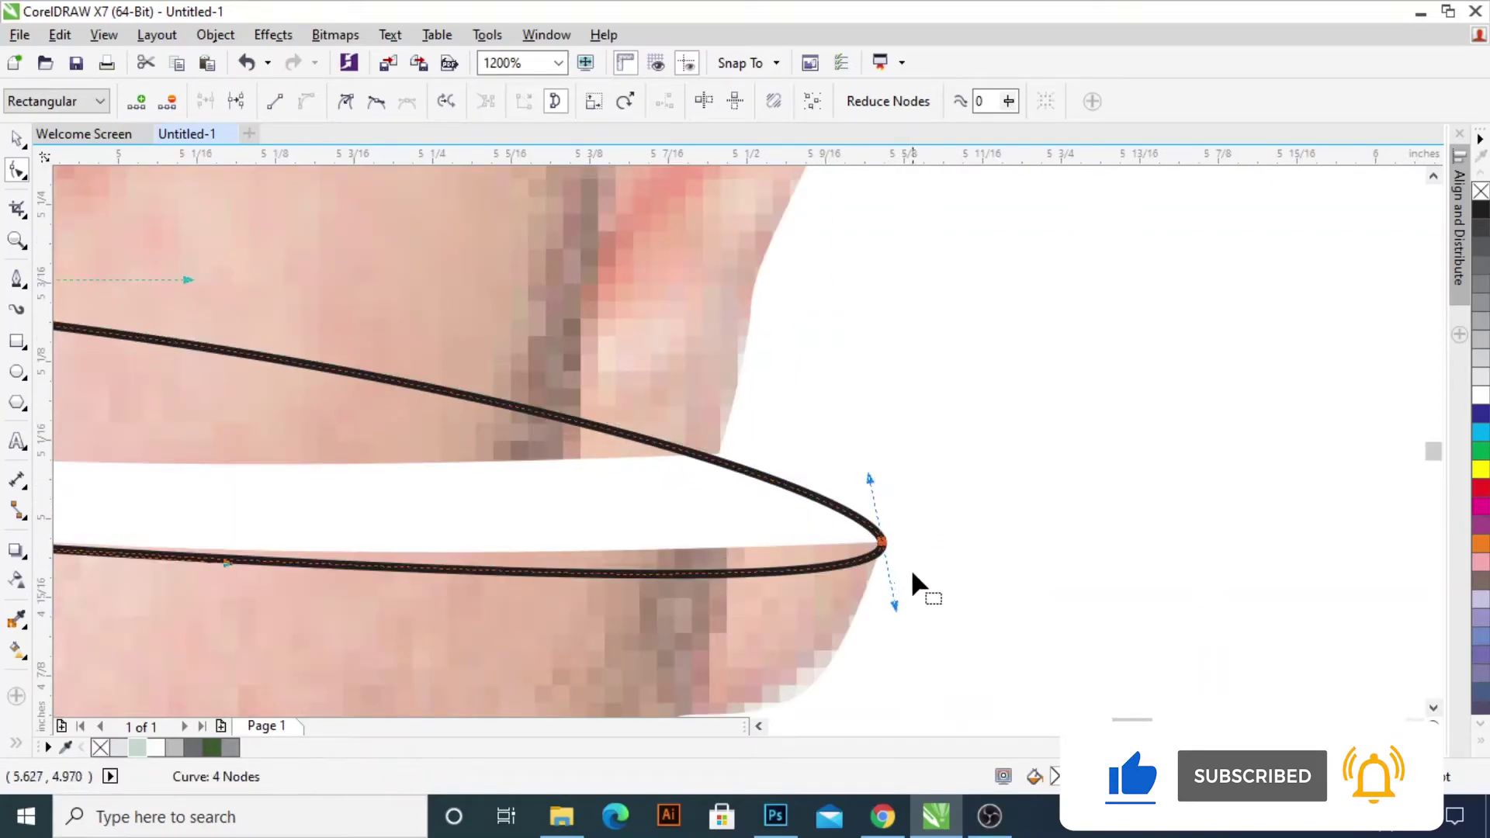
pyautogui.moveTo(894, 603); pyautogui.dragTo(888, 565)
pyautogui.scroll(1, 888, 565)
pyautogui.moveTo(891, 409); pyautogui.dragTo(889, 404)
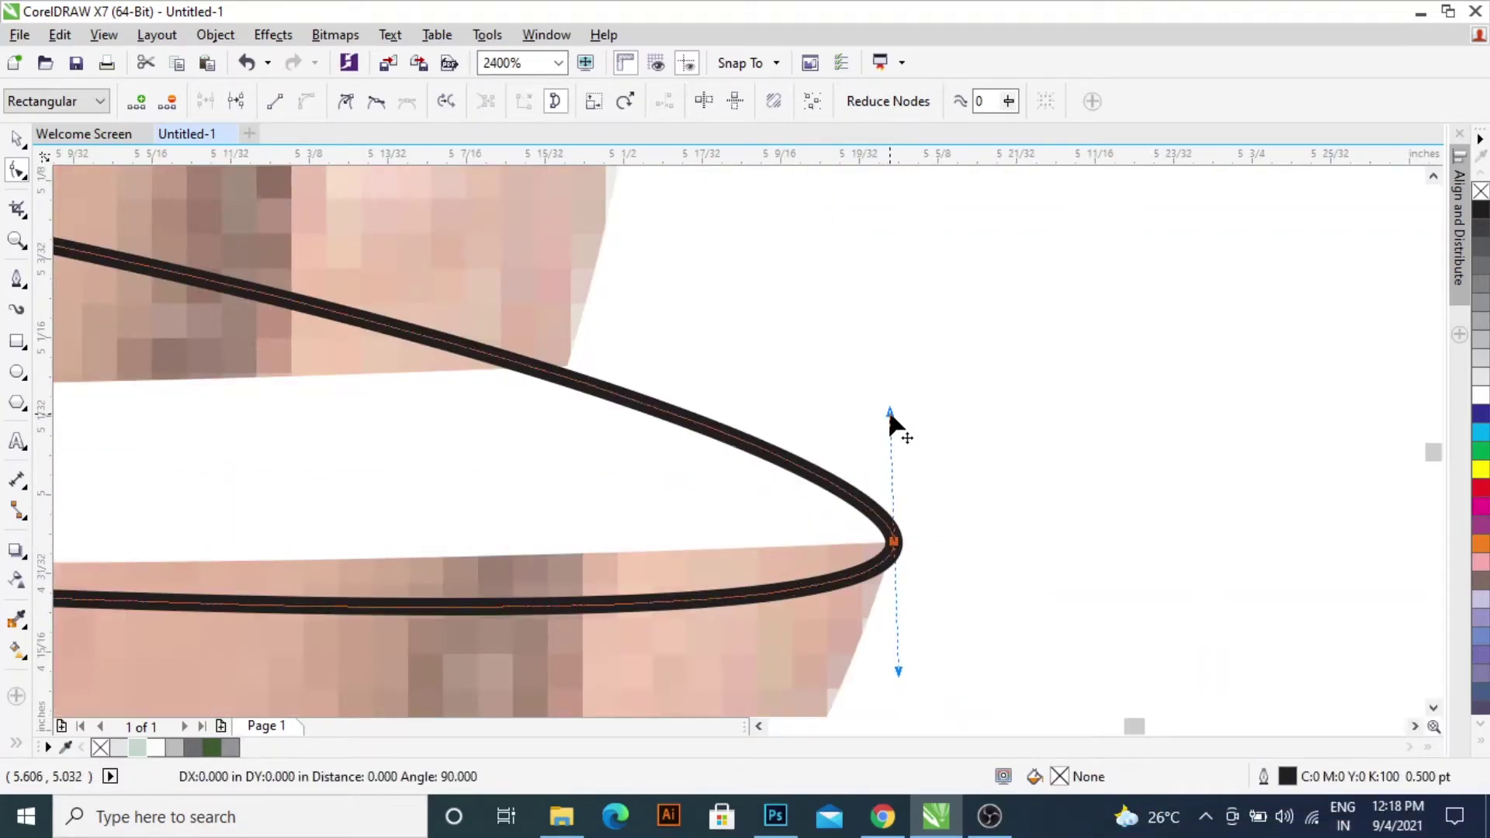
pyautogui.scroll(-3, 926, 658)
pyautogui.press('space')
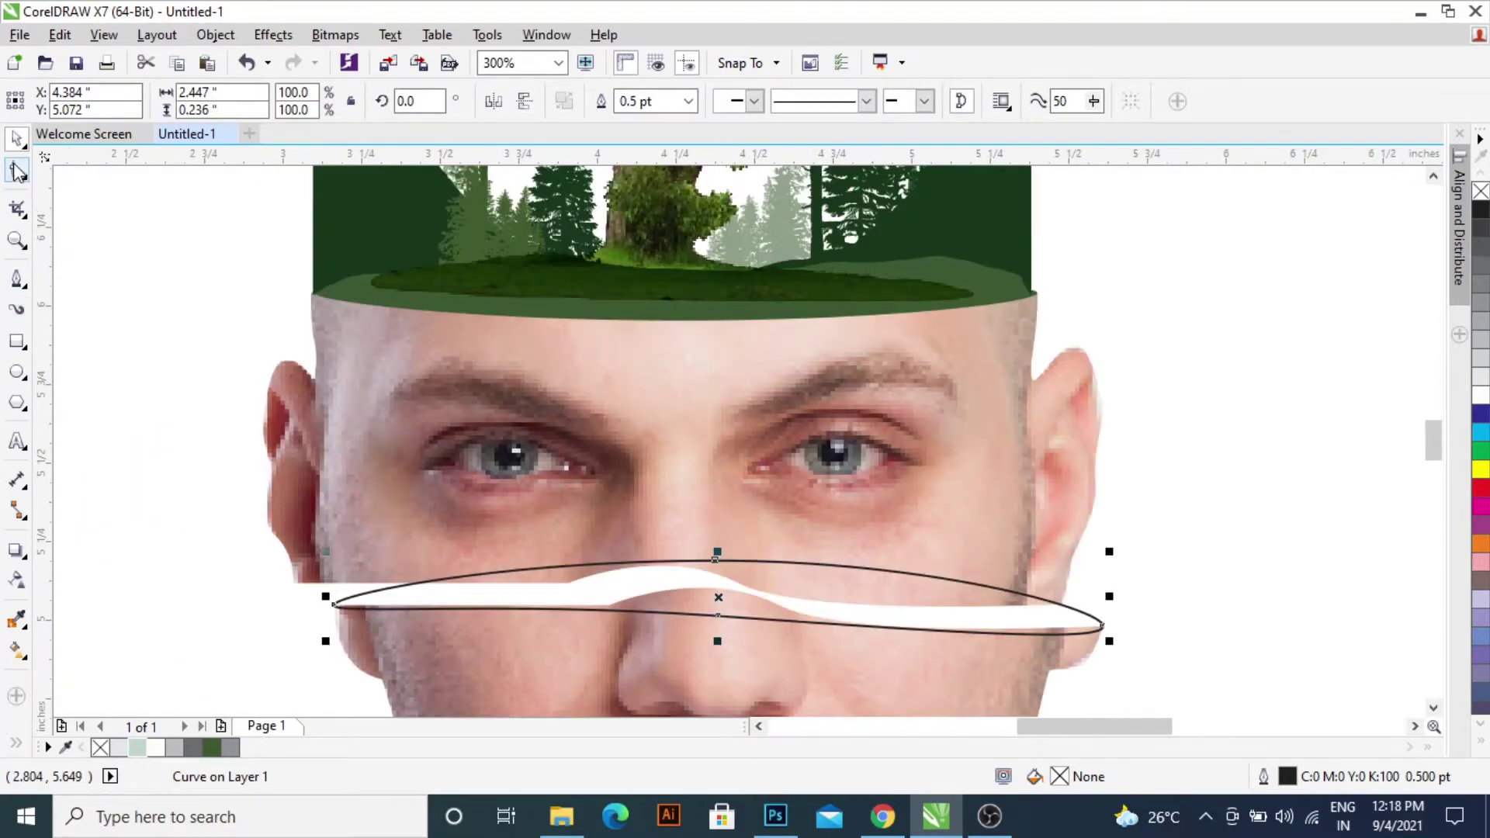
# - Add two nodes on the lower edge and arch it over the nose along the gap
pyautogui.click(16, 171)
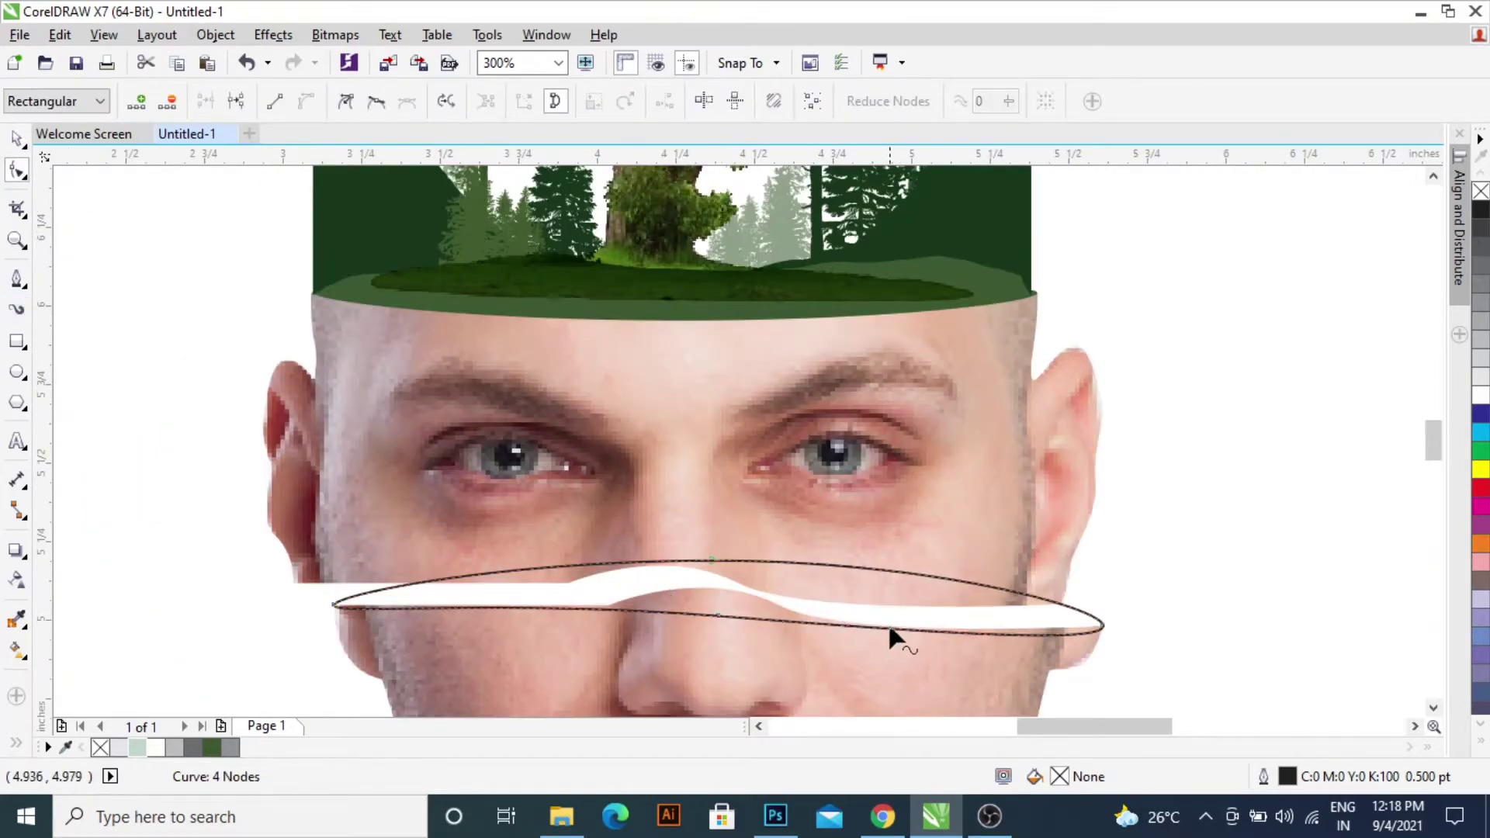
pyautogui.doubleClick(889, 625)
pyautogui.doubleClick(605, 608)
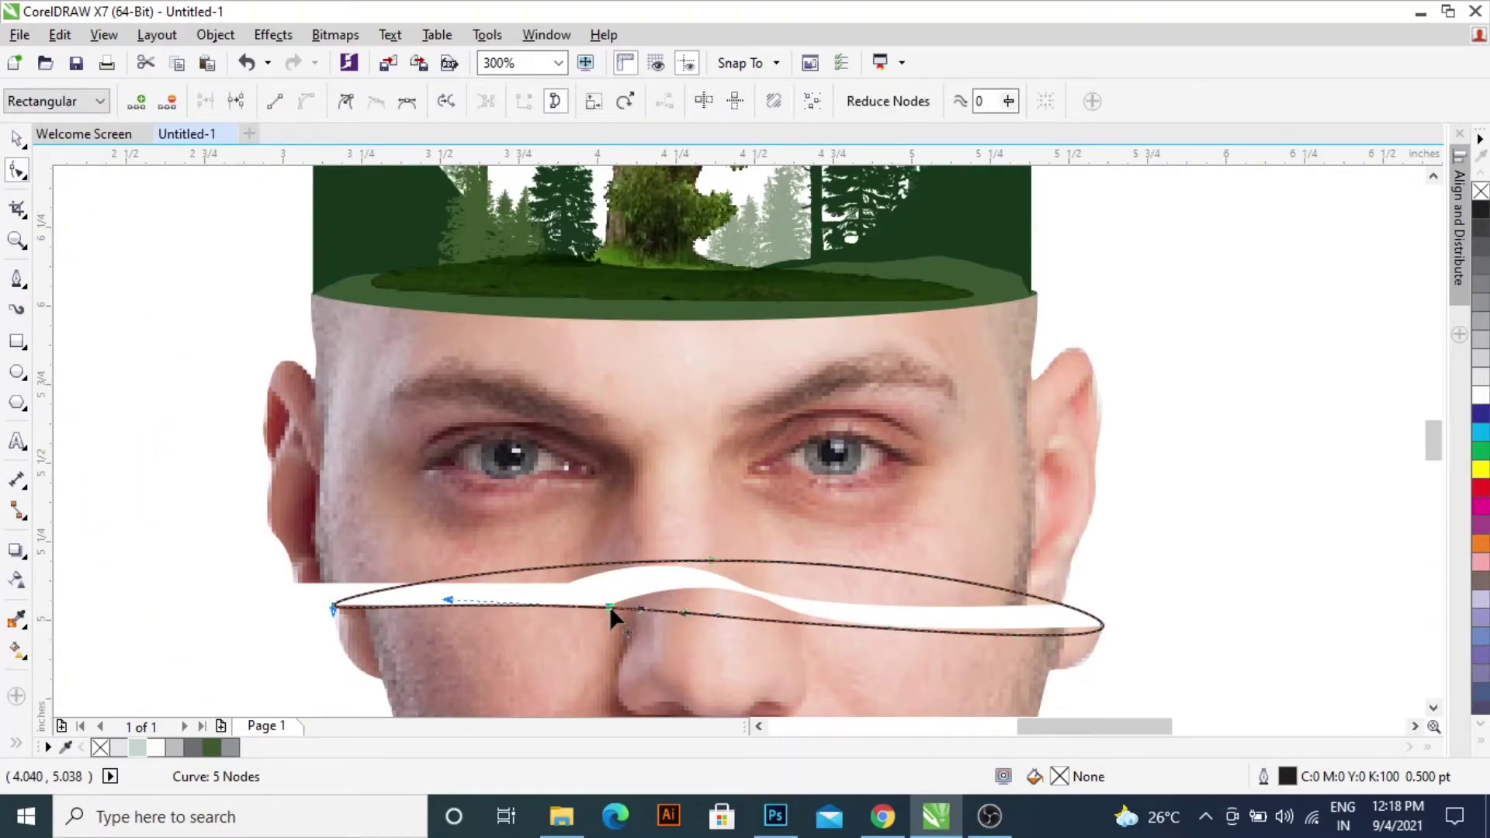
pyautogui.scroll(2, 608, 607)
pyautogui.moveTo(634, 518); pyautogui.dragTo(564, 499)
pyautogui.moveTo(178, 559); pyautogui.dragTo(159, 556)
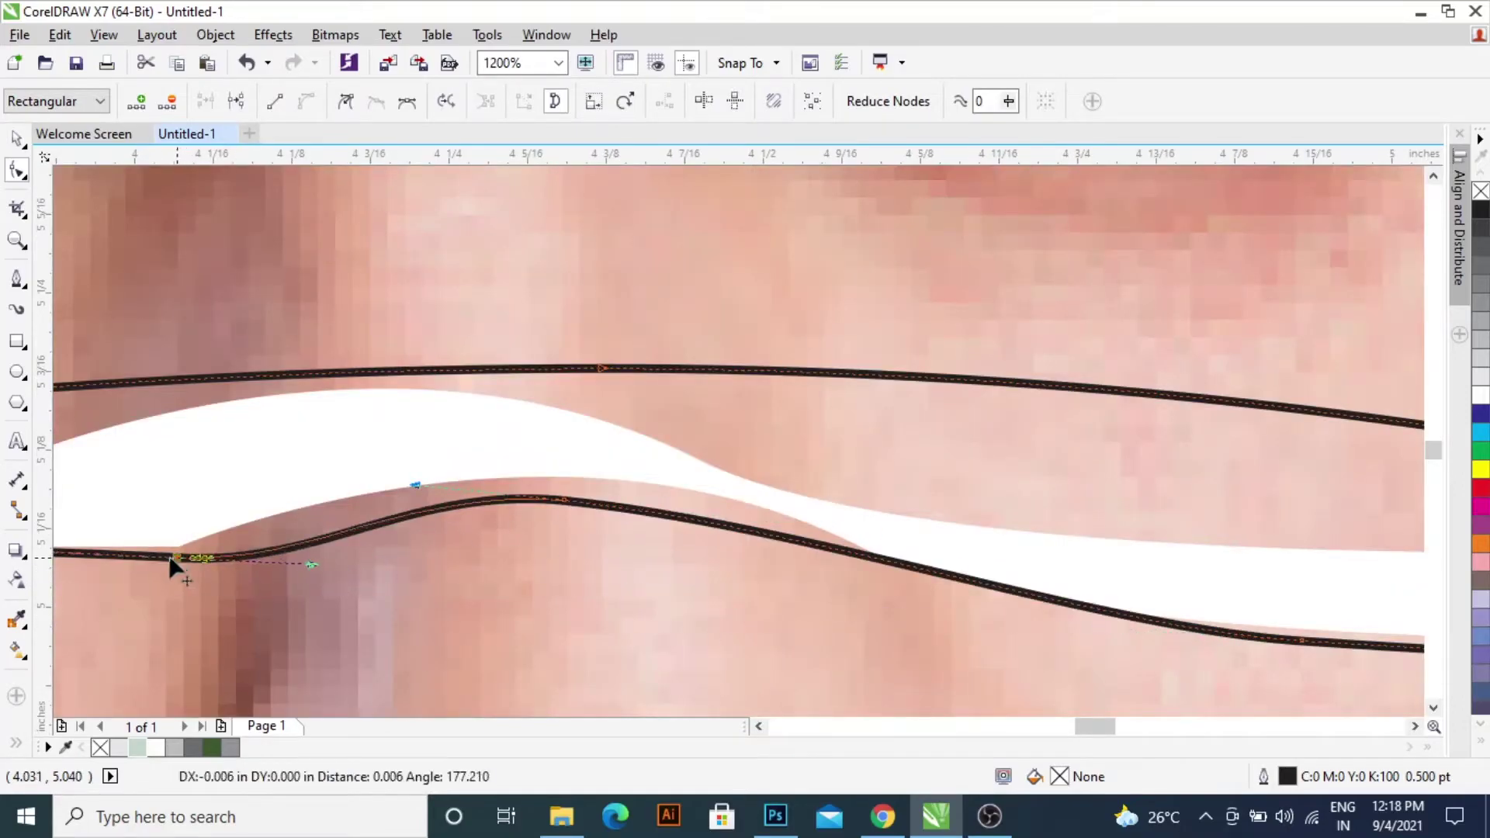
pyautogui.moveTo(294, 564); pyautogui.dragTo(299, 549)
pyautogui.click(581, 496)
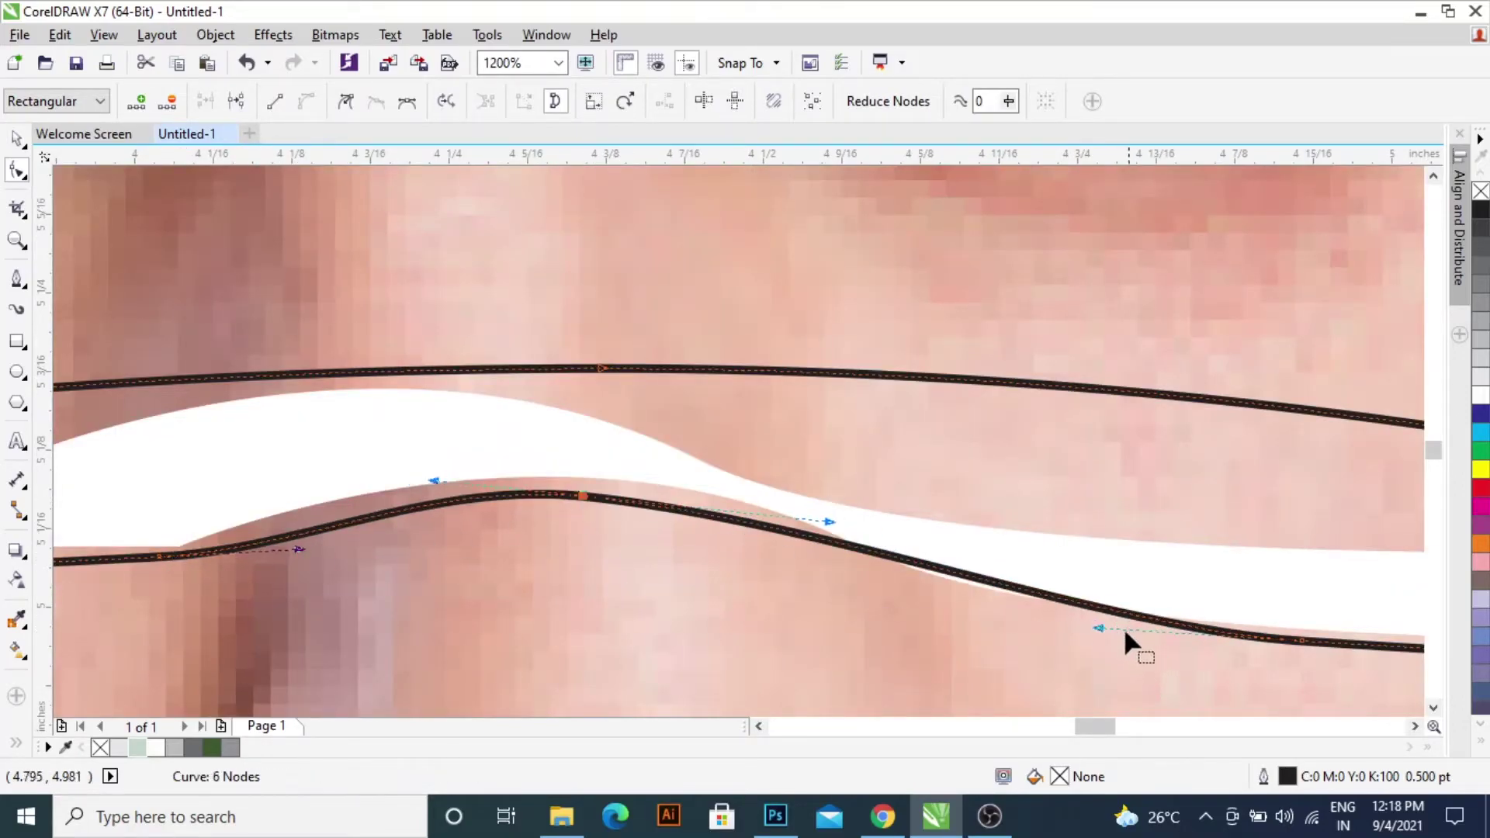
pyautogui.click(853, 556)
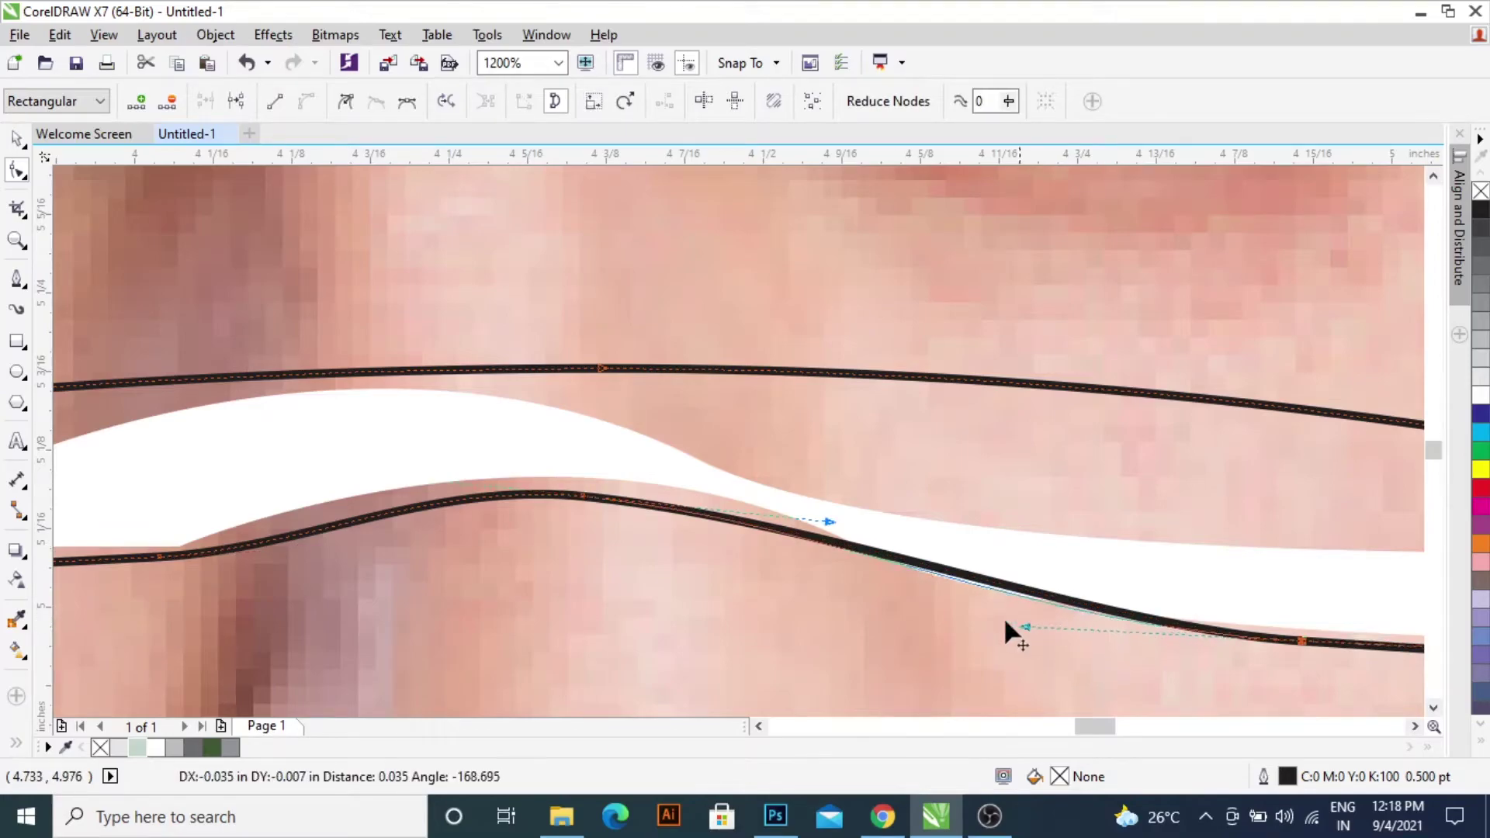
pyautogui.scroll(-3, 1003, 616)
pyautogui.press('space')
pyautogui.click(933, 626)
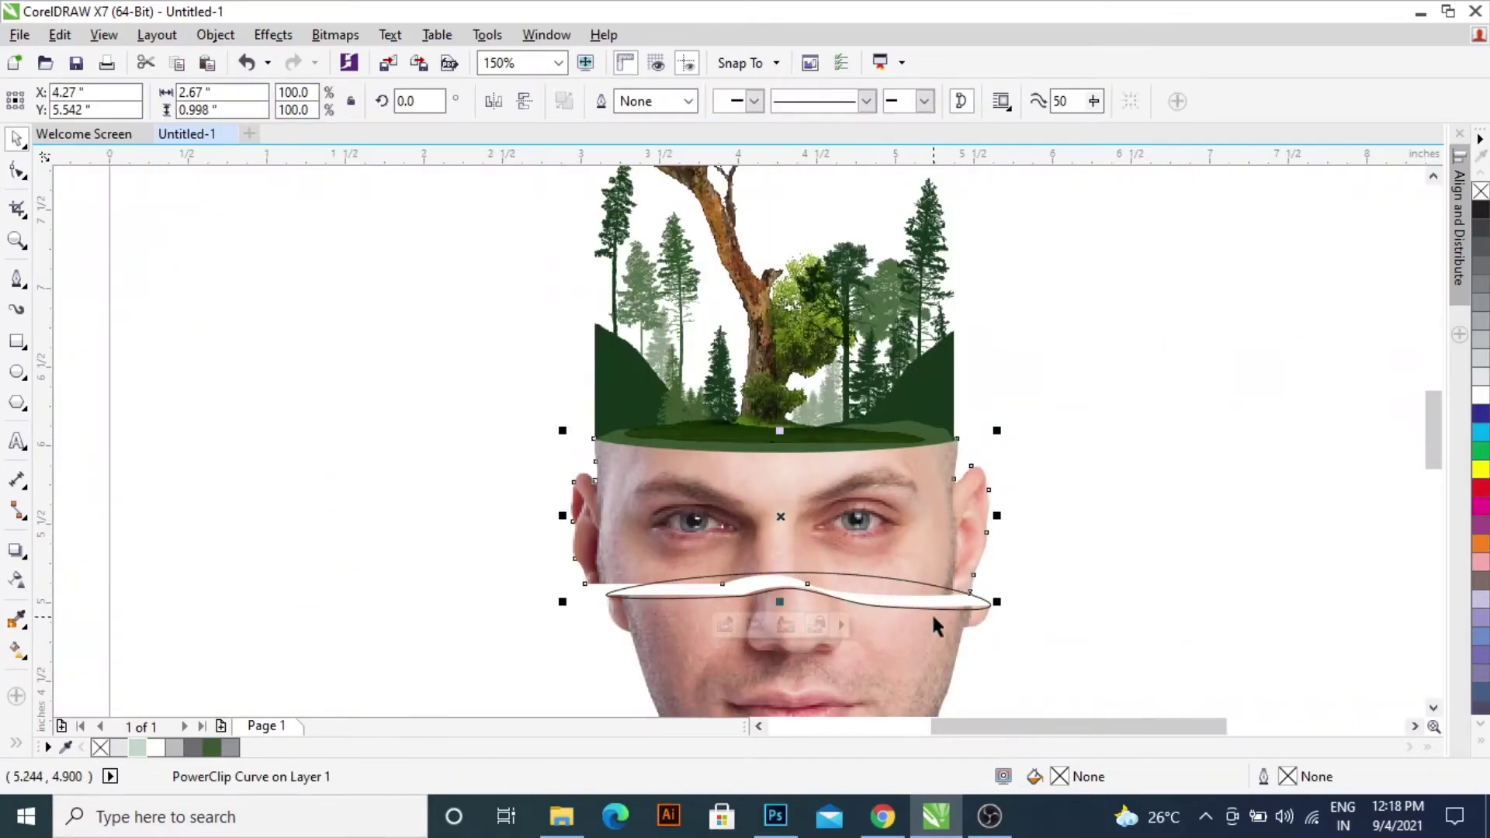
# - Give the lens shape a dark brown to orange fountain fill stretched to the right
pyautogui.click(549, 675)
pyautogui.click(869, 599)
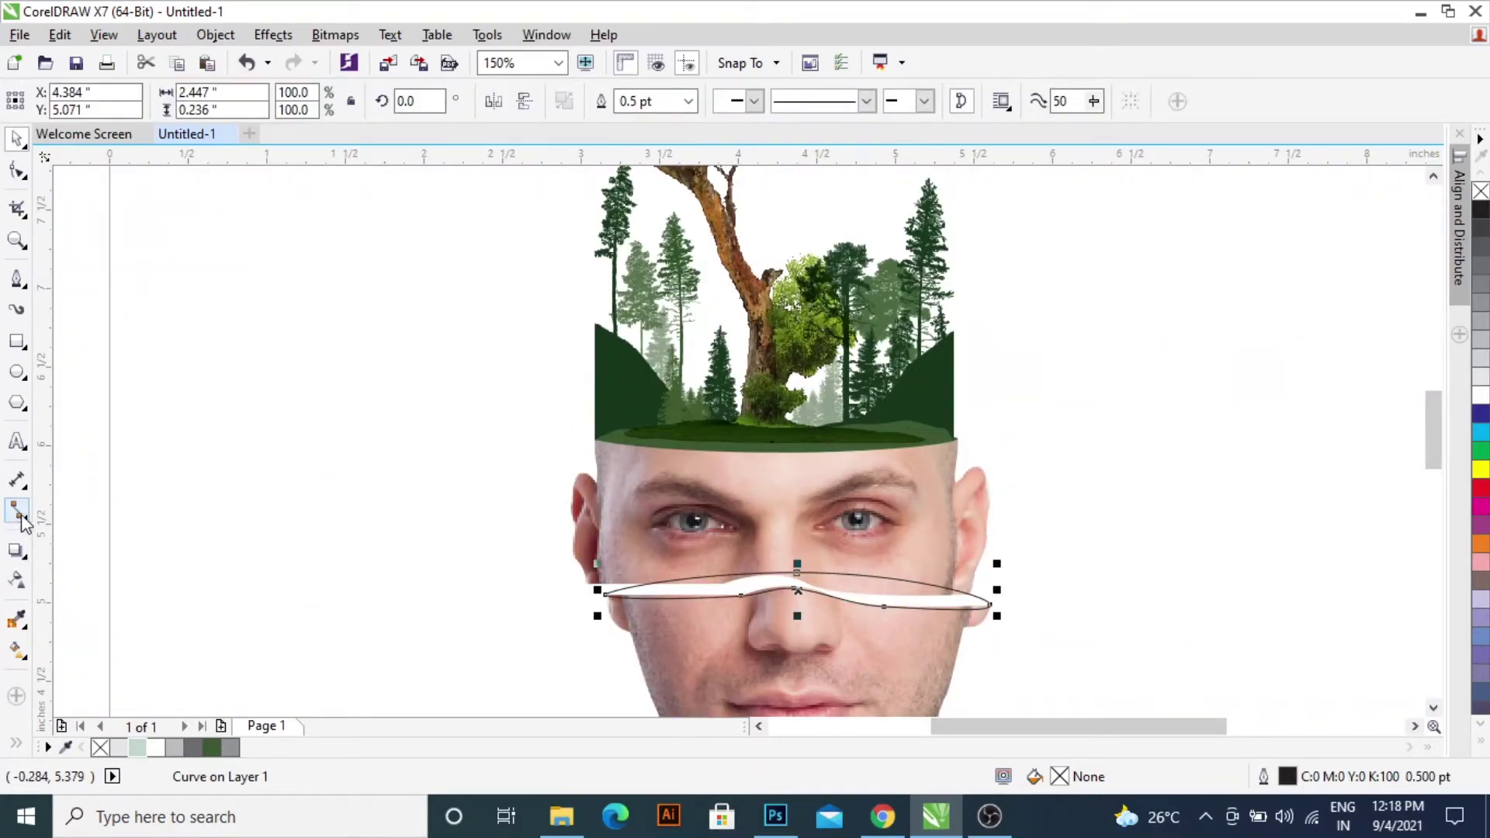
pyautogui.click(24, 557)
pyautogui.click(19, 581)
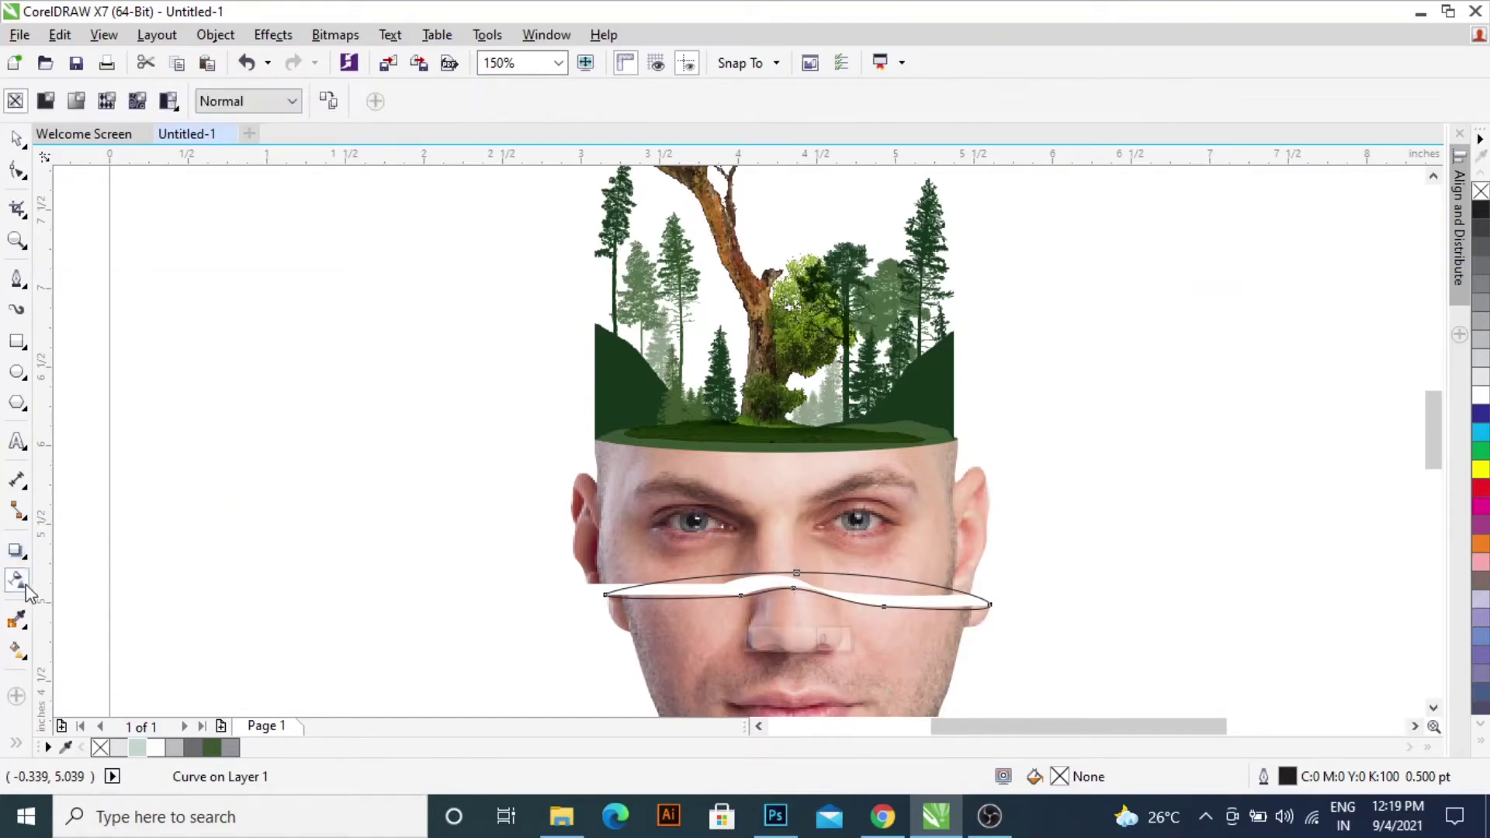
pyautogui.click(17, 650)
pyautogui.click(76, 101)
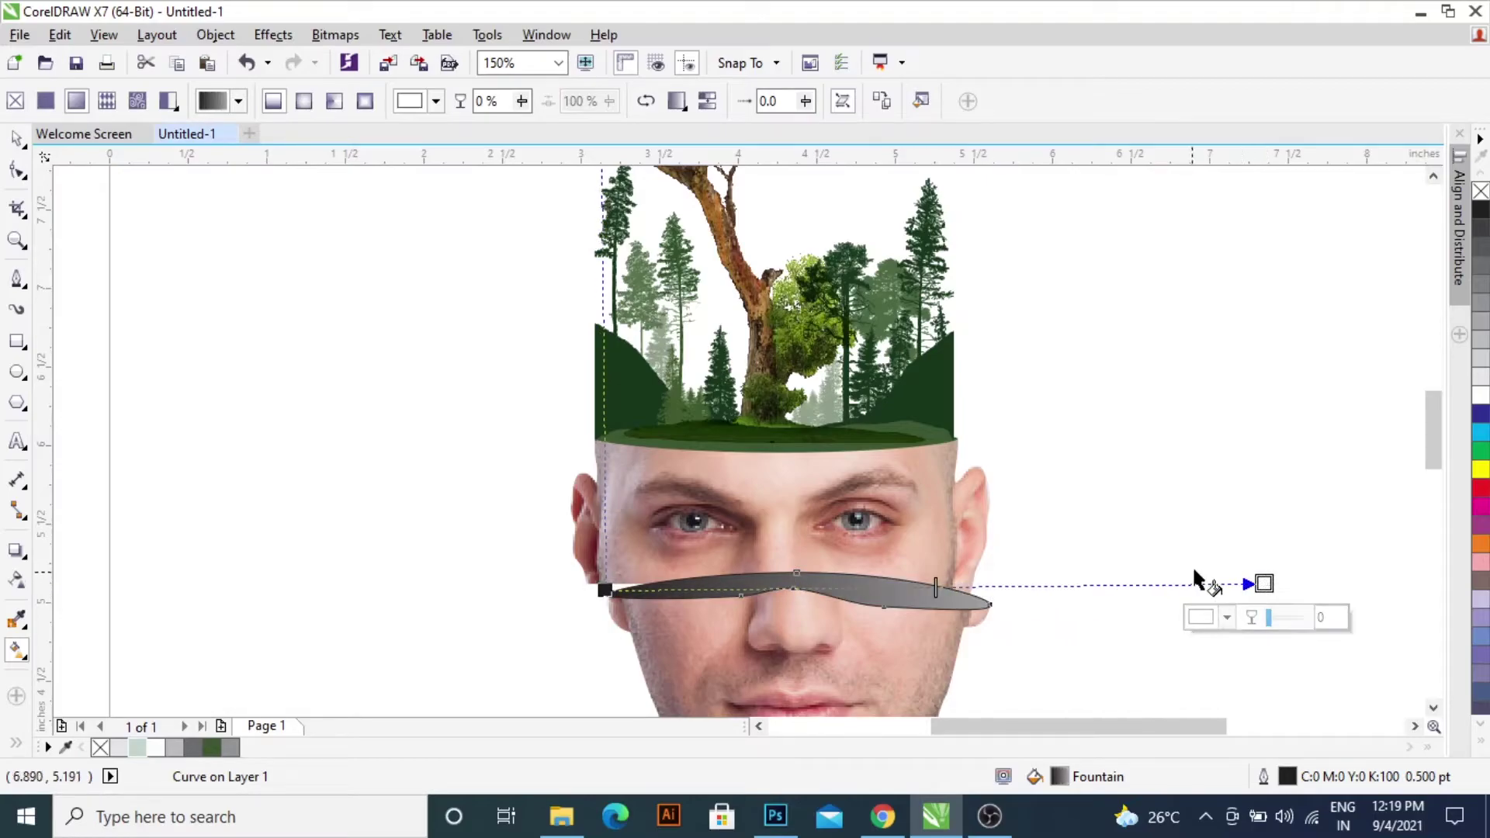
pyautogui.moveTo(990, 590); pyautogui.dragTo(1171, 592)
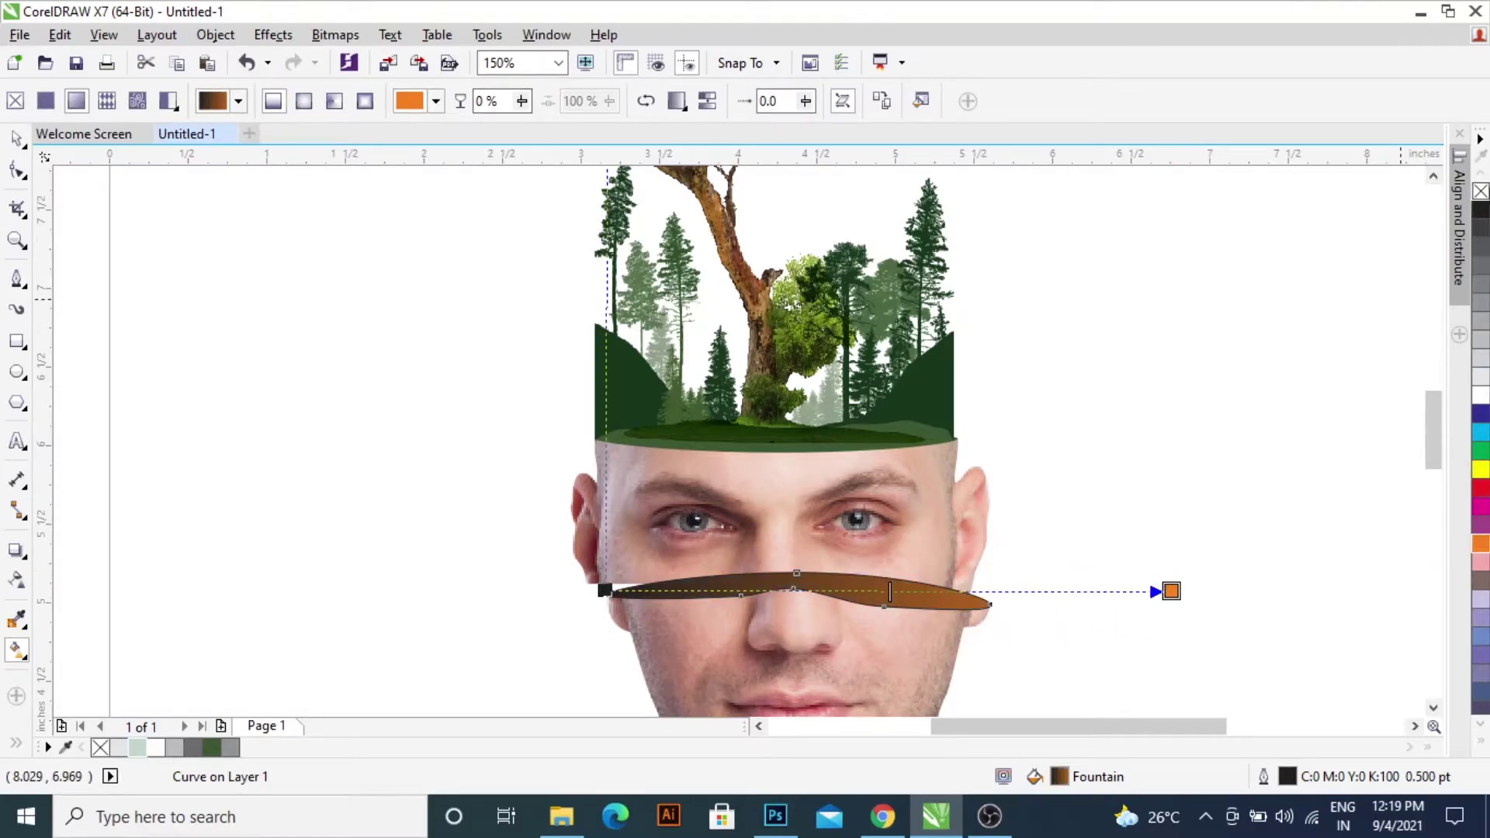
pyautogui.press('space')
# - Send the brown lens shape to the back of the layer
pyautogui.click(892, 593)
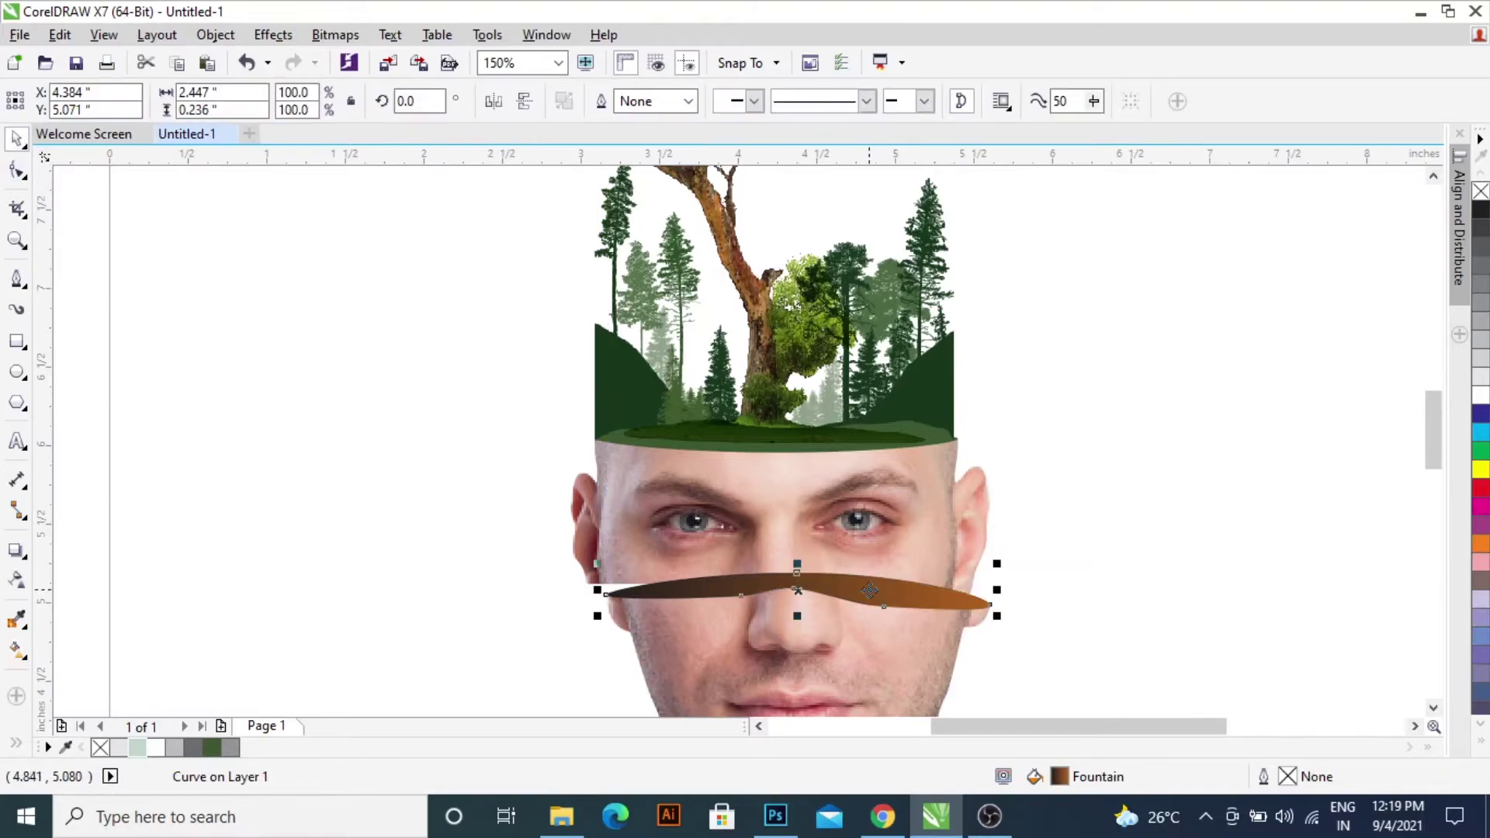
pyautogui.rightClick(870, 593)
pyautogui.moveTo(924, 347)
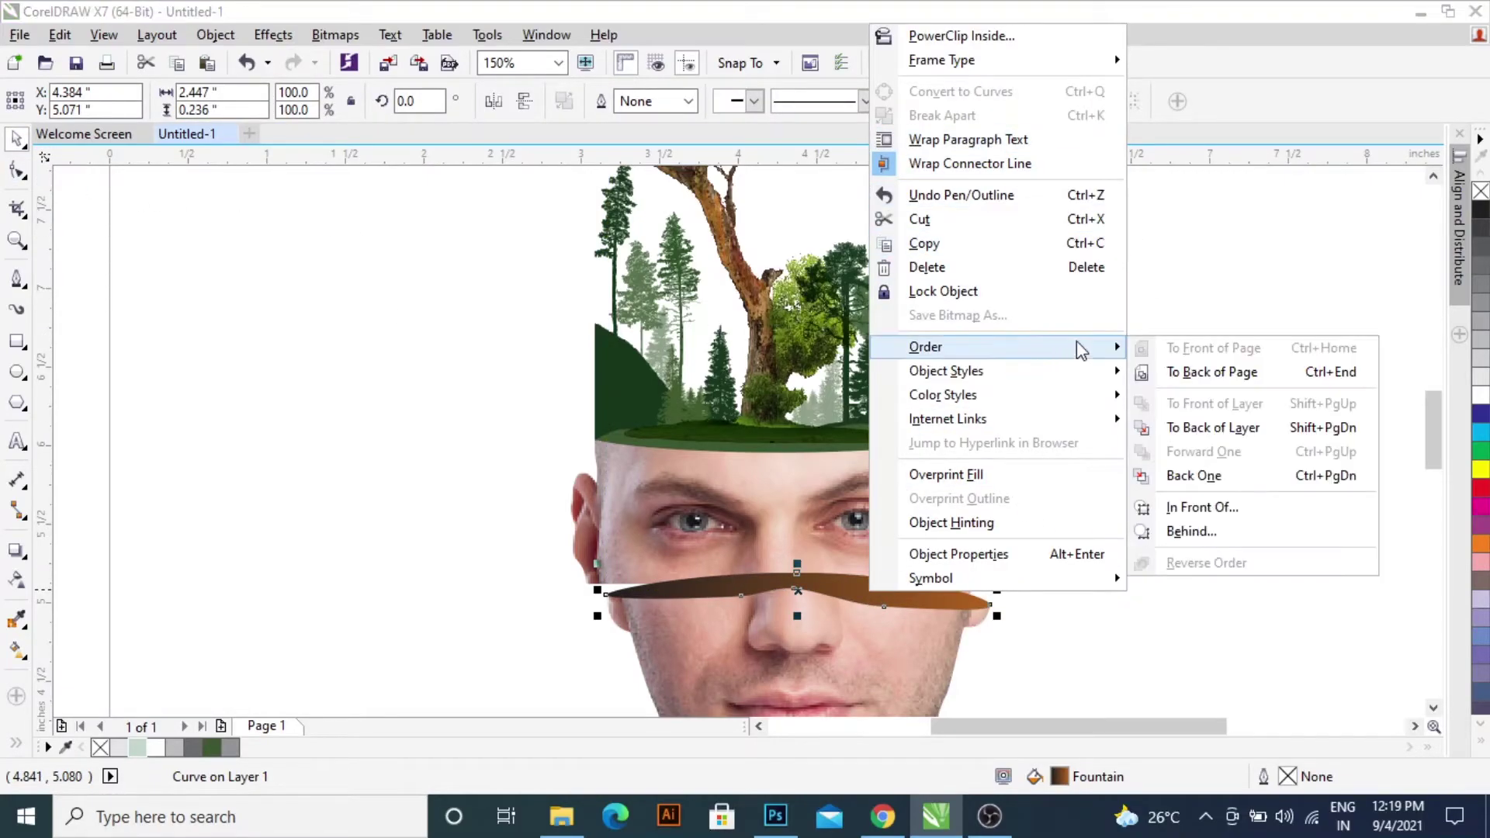
pyautogui.click(1273, 426)
pyautogui.click(1140, 430)
pyautogui.click(892, 599)
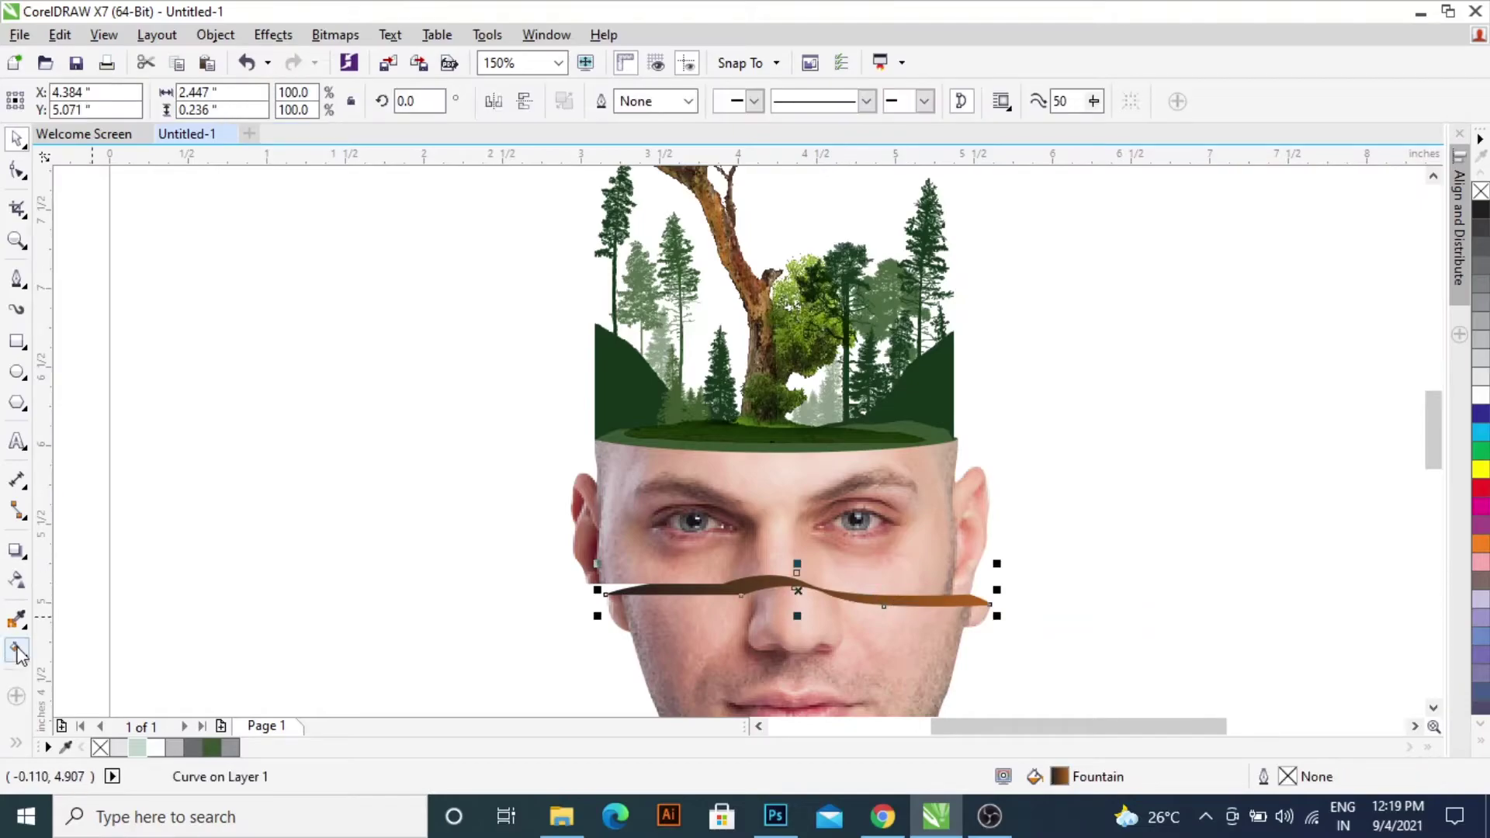
pyautogui.click(20, 552)
# - Try Multiply, Overlay and Color Burn transparency, then settle on Texturize at 15
pyautogui.click(17, 580)
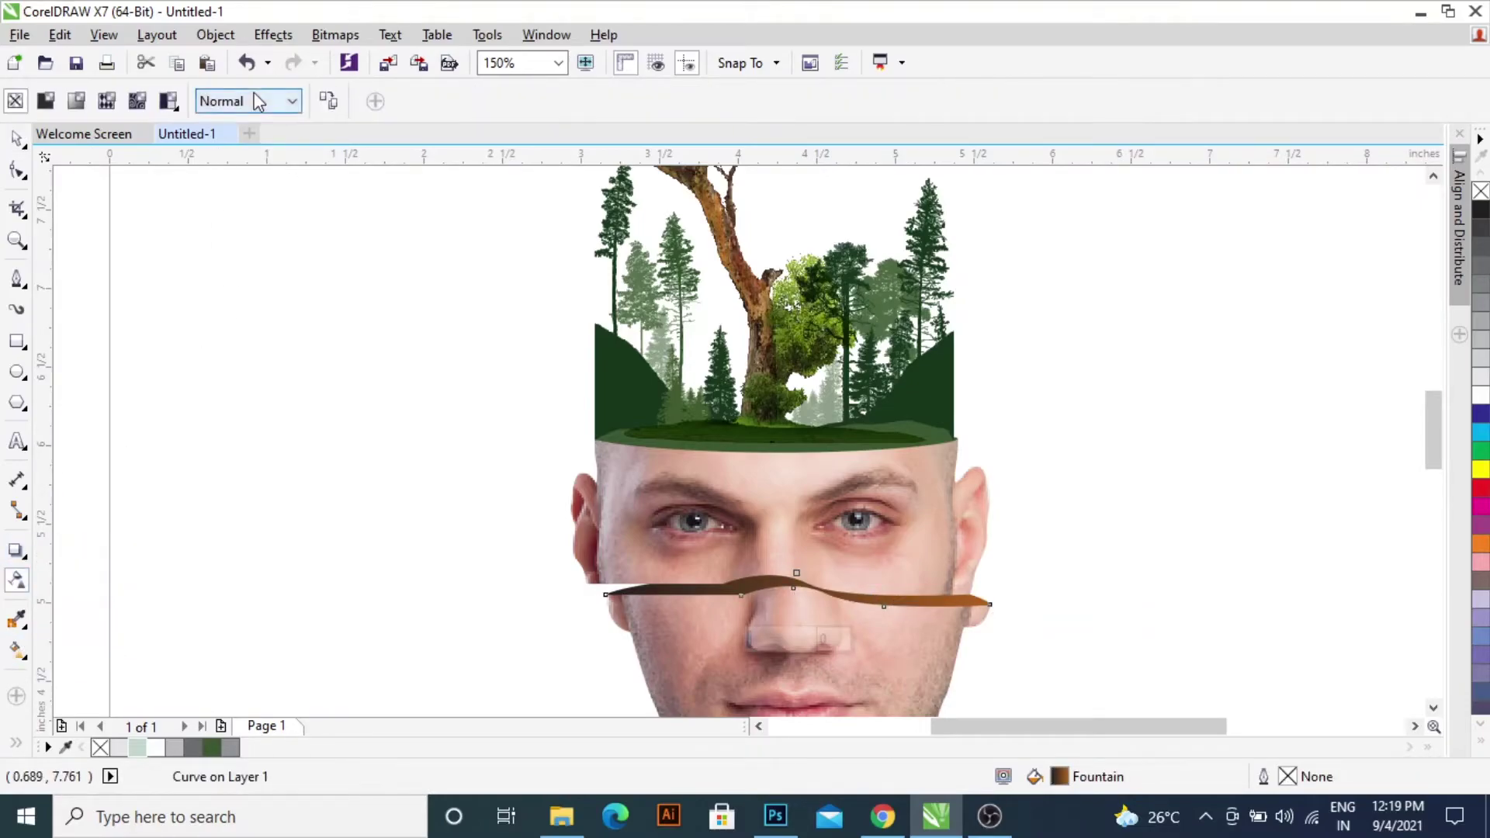
pyautogui.click(256, 102)
pyautogui.click(231, 211)
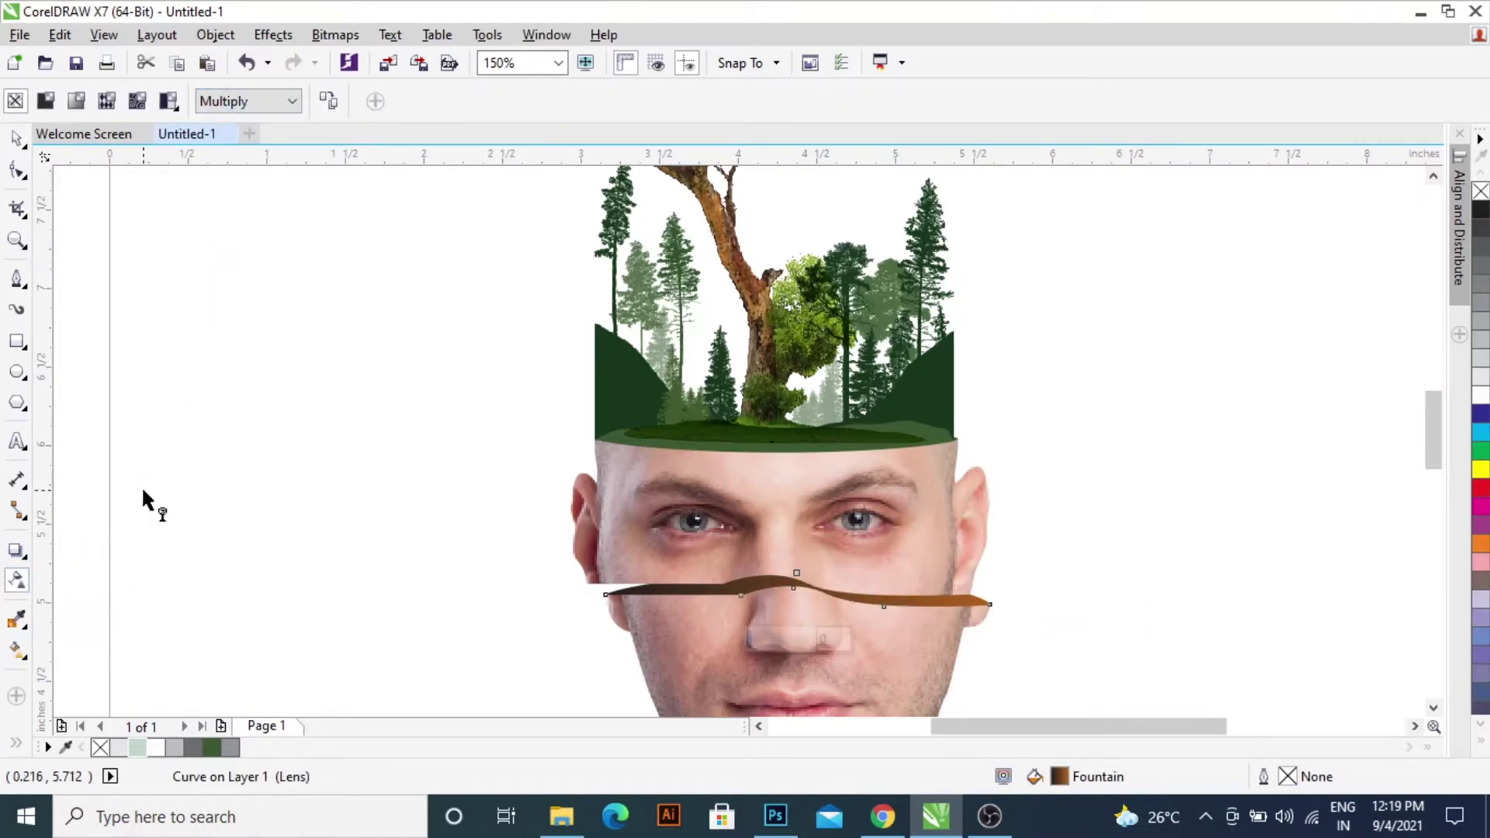
pyautogui.click(273, 103)
pyautogui.click(221, 517)
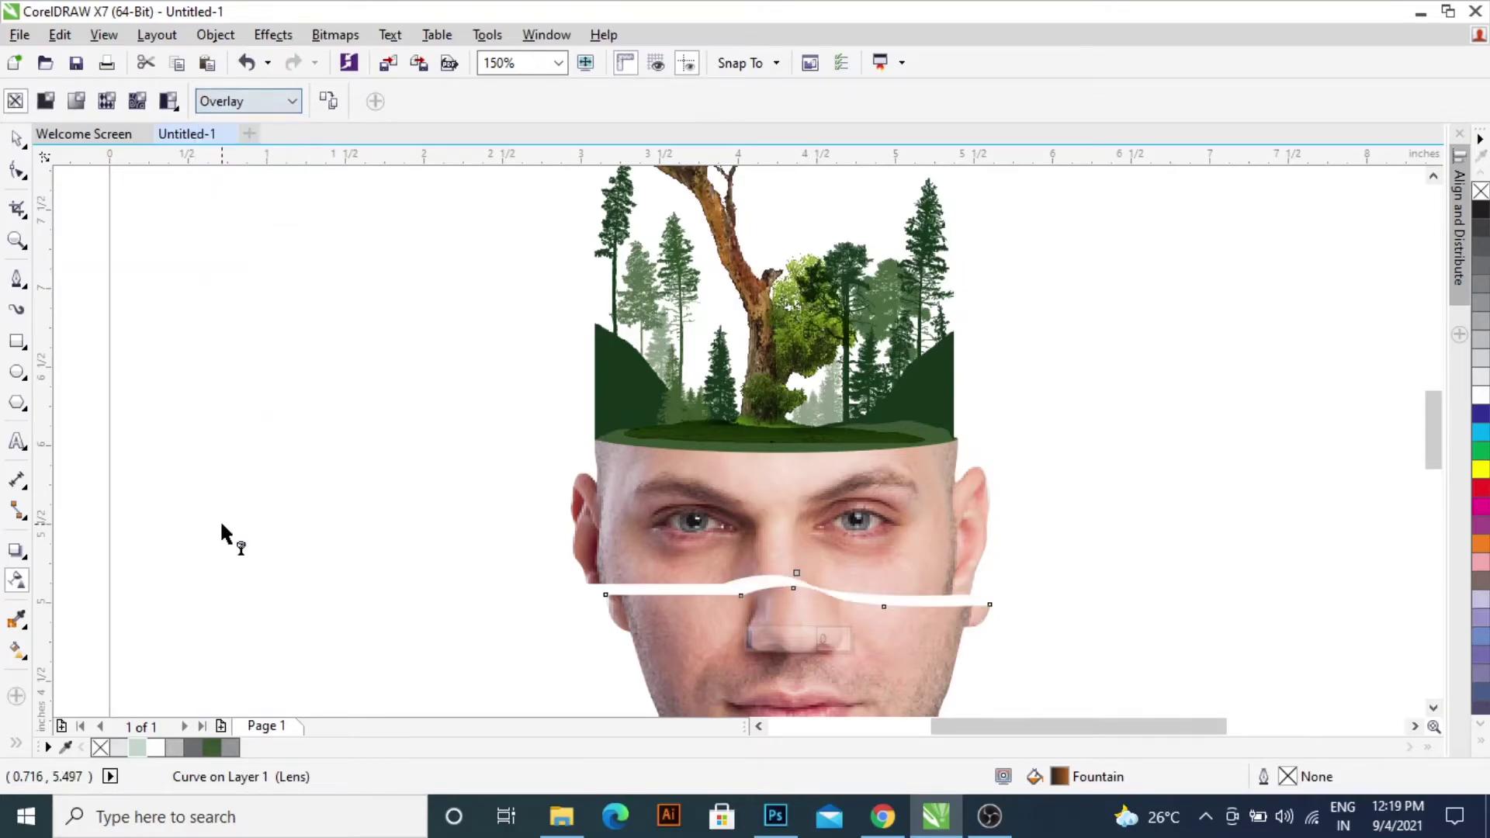
pyautogui.click(225, 101)
pyautogui.click(238, 605)
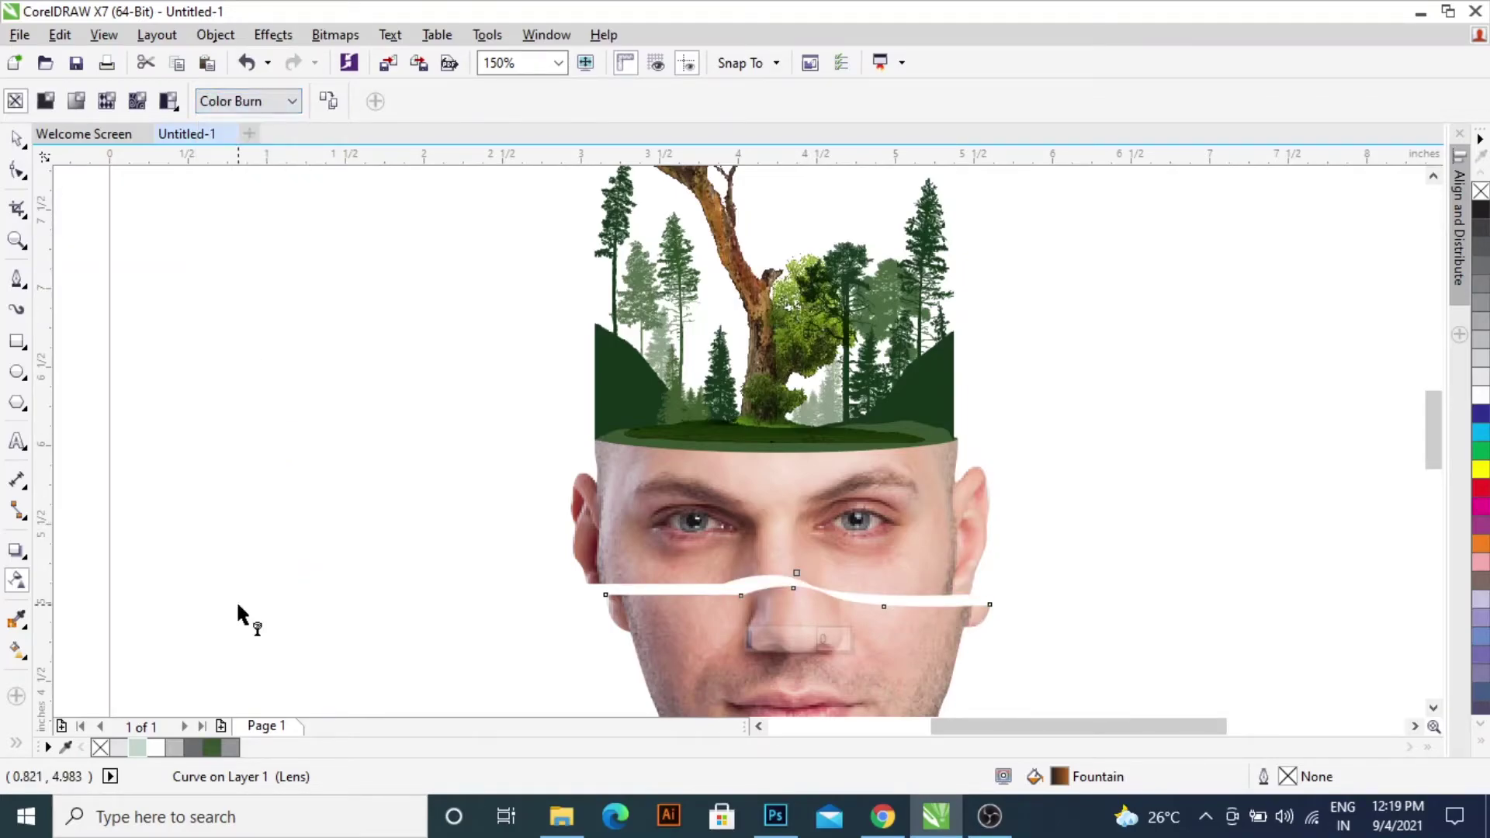
pyautogui.click(247, 104)
pyautogui.click(233, 291)
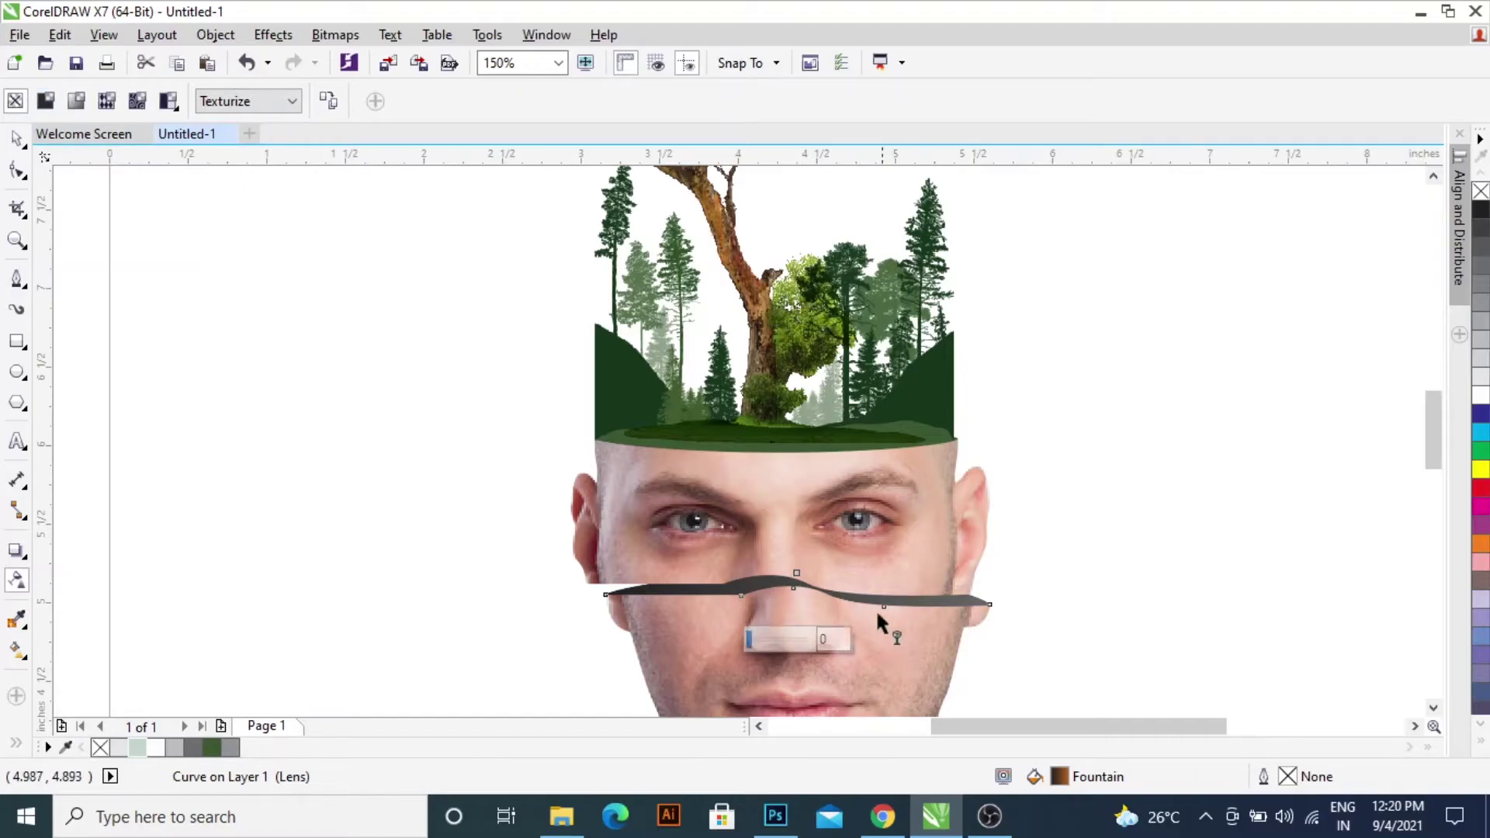
pyautogui.moveTo(806, 638); pyautogui.dragTo(762, 639)
pyautogui.scroll(-3, 695, 613)
pyautogui.press('space')
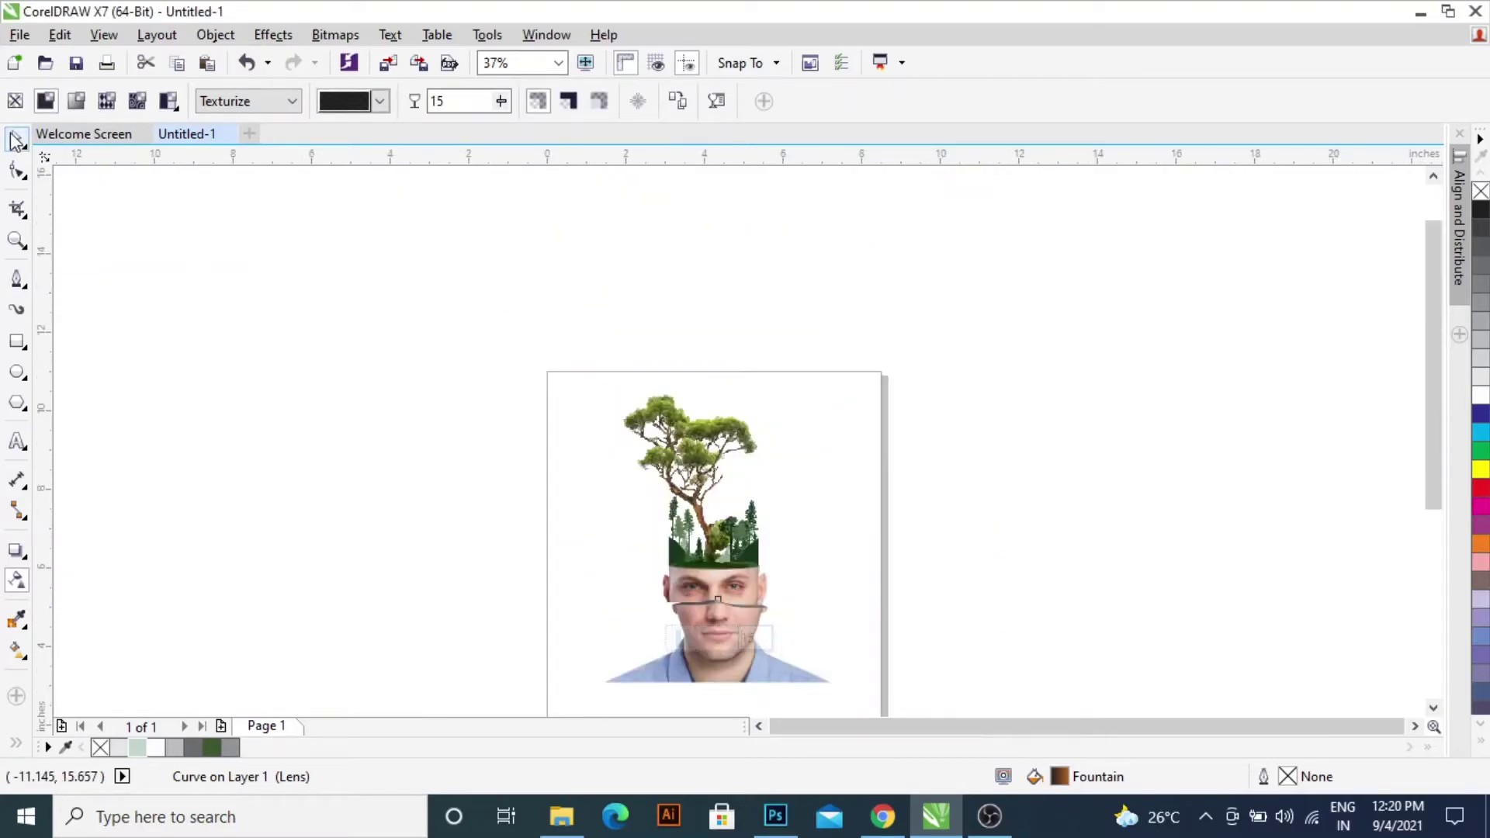
# - Drag a fountain transparency across the clipped face band
pyautogui.scroll(2, 669, 663)
pyautogui.click(845, 565)
pyautogui.press('g')
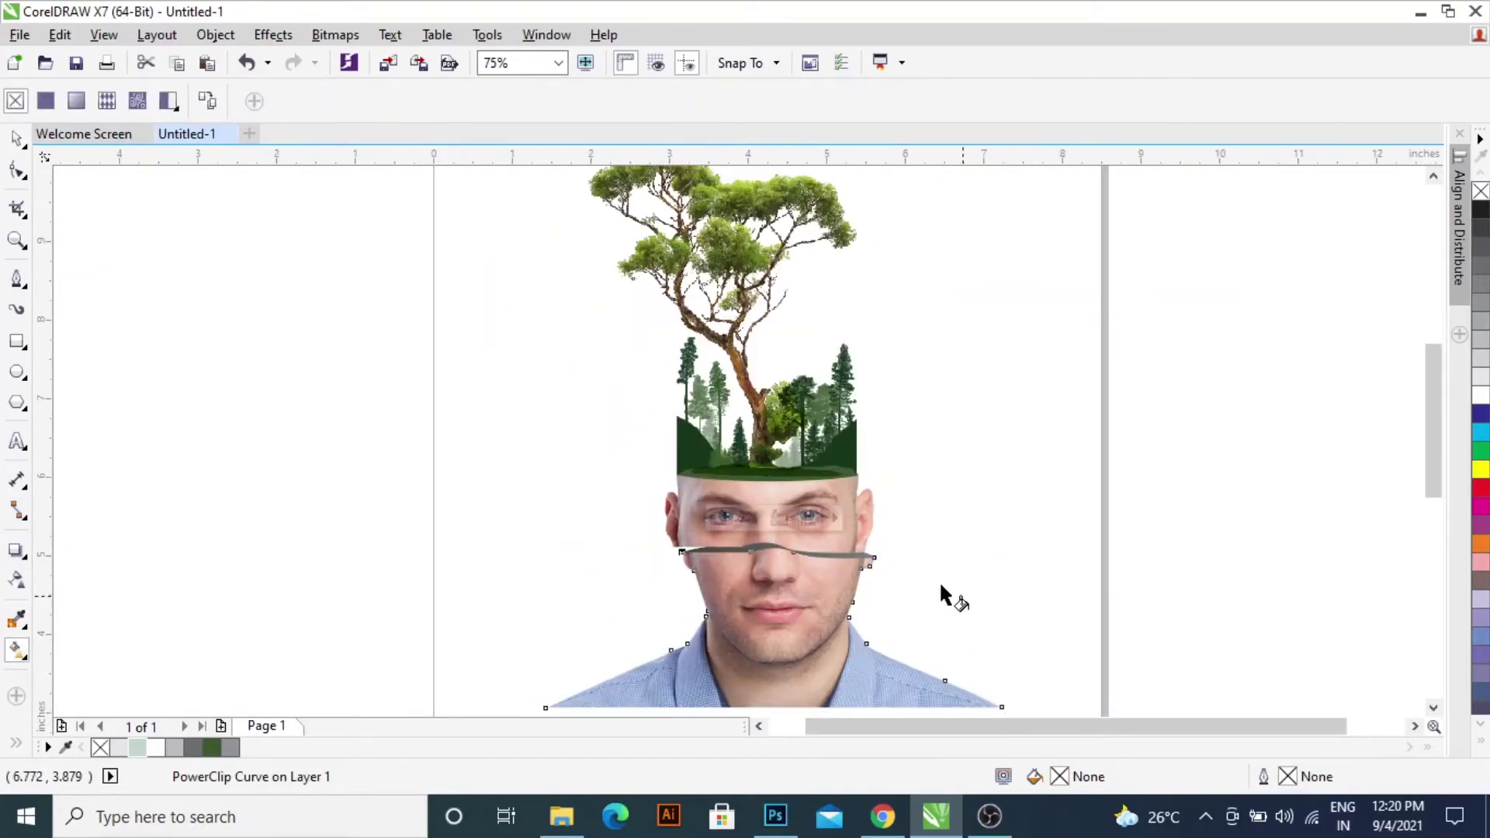
pyautogui.moveTo(756, 551)
pyautogui.mouseDown()
pyautogui.moveTo(864, 552)
pyautogui.moveTo(823, 551)
pyautogui.mouseUp()
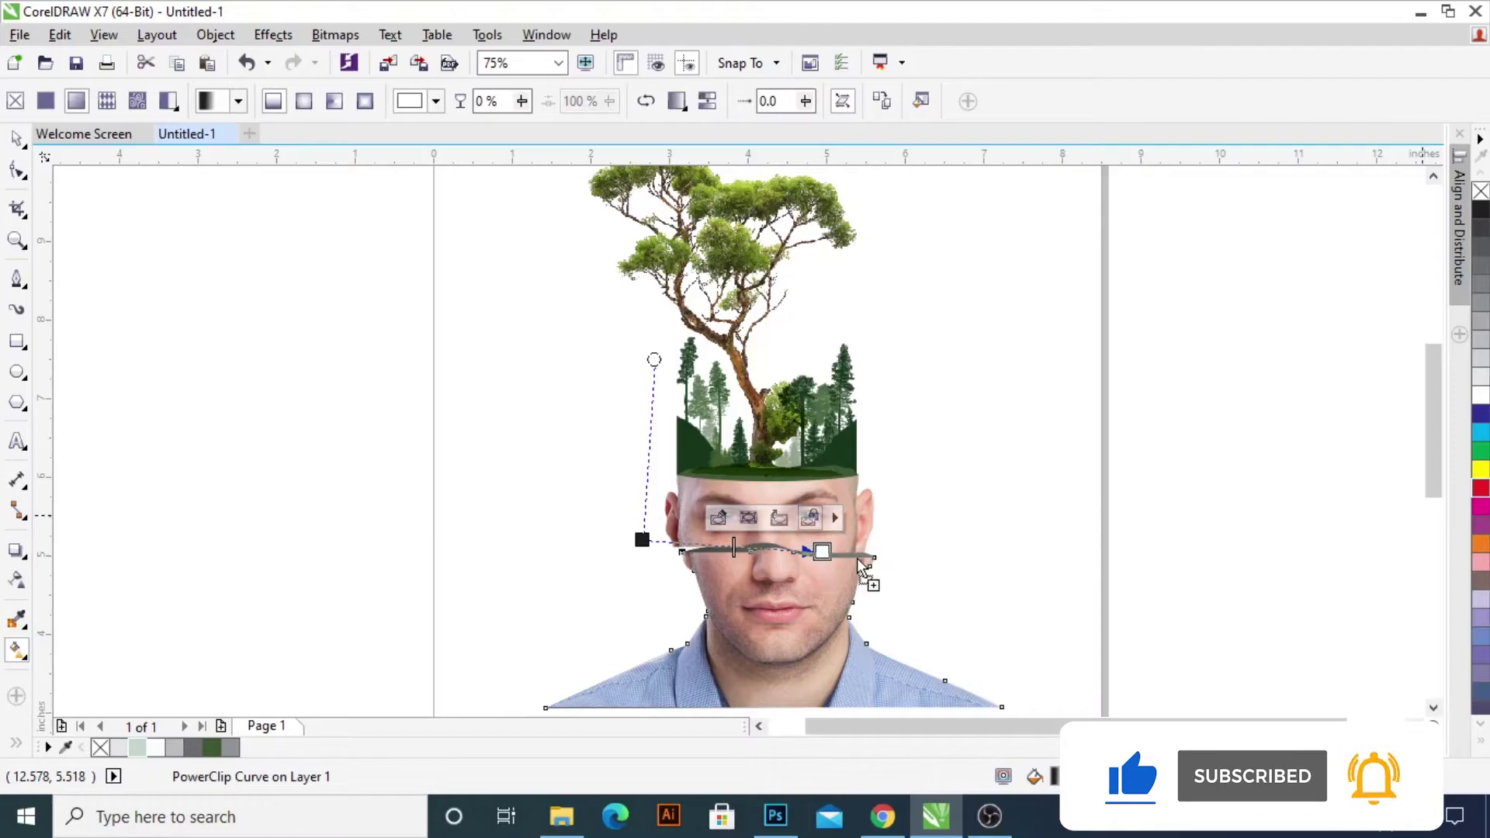
pyautogui.press('space')
pyautogui.press('Escape')
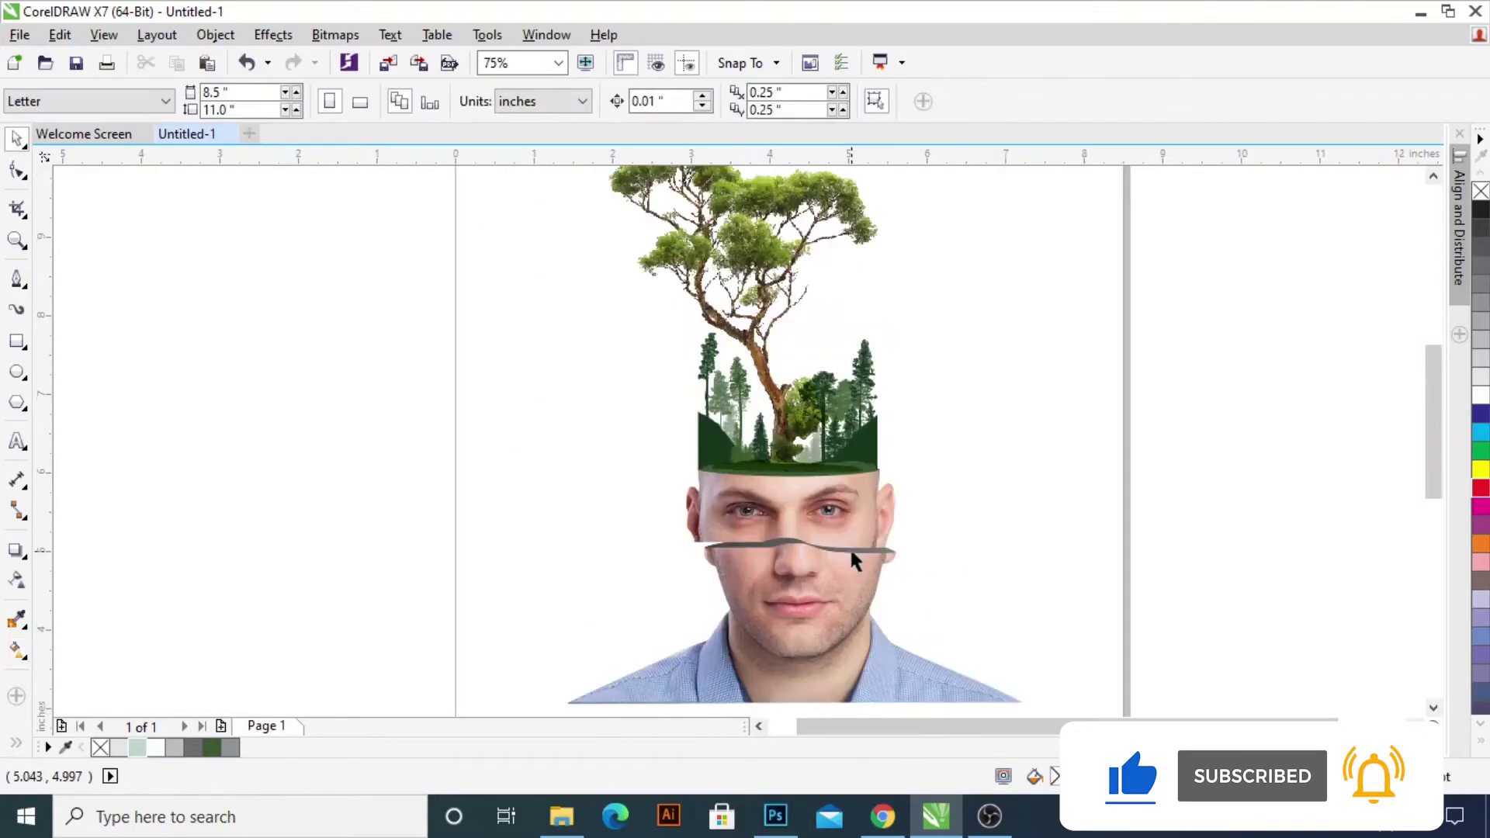
pyautogui.scroll(-3, 852, 559)
# - Move the wavy strip slightly down and to the right
pyautogui.scroll(5, 848, 558)
pyautogui.moveTo(846, 548); pyautogui.dragTo(900, 598)
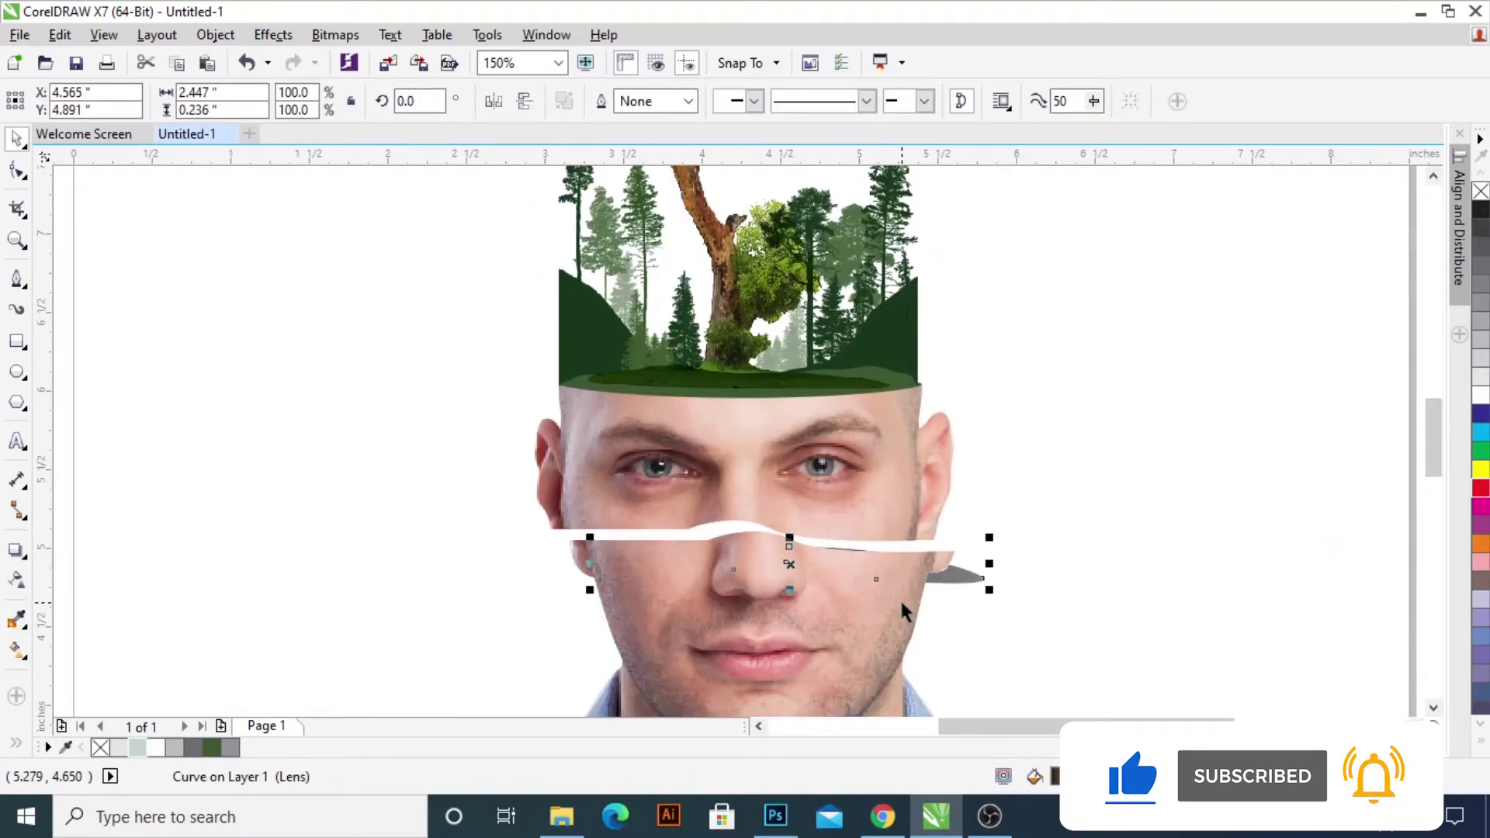
pyautogui.scroll(4, 899, 565)
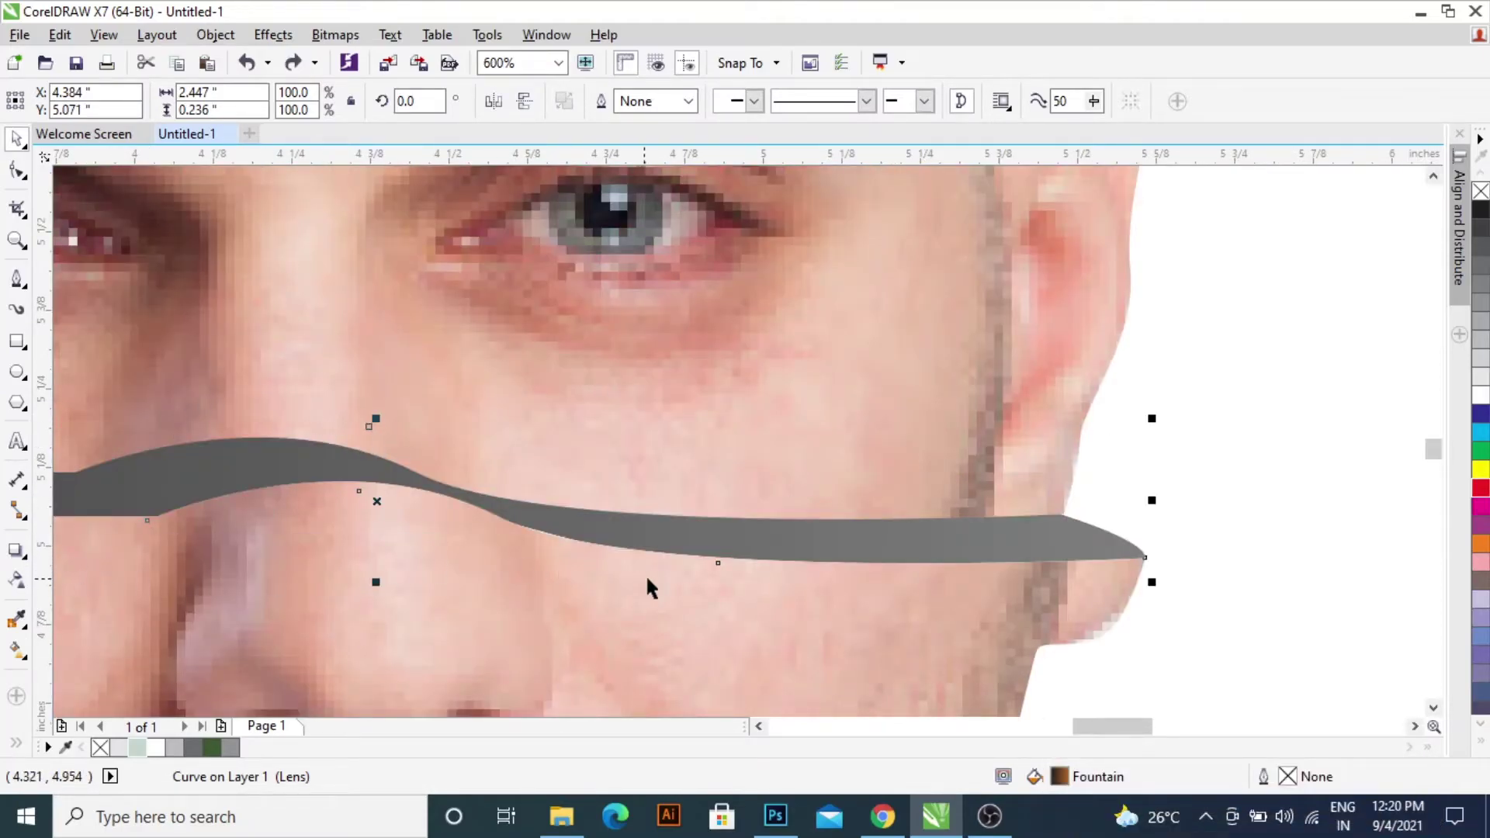
# - Raise the strip's transparency from 85 to 90 and select it with the face band
pyautogui.press('space')
pyautogui.scroll(-2, 845, 529)
pyautogui.scroll(-2, 776, 526)
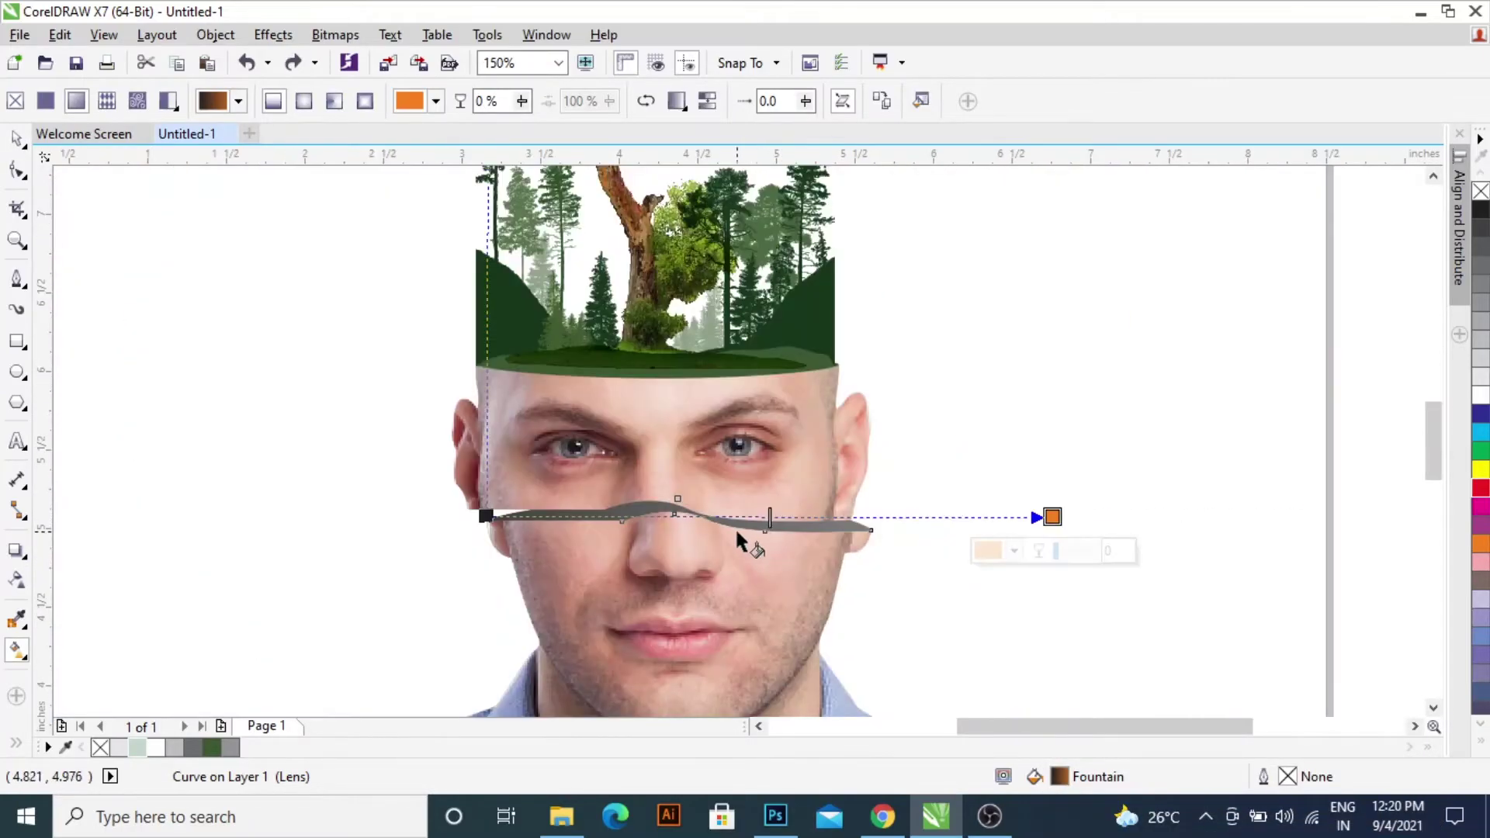
pyautogui.click(17, 582)
pyautogui.click(677, 566)
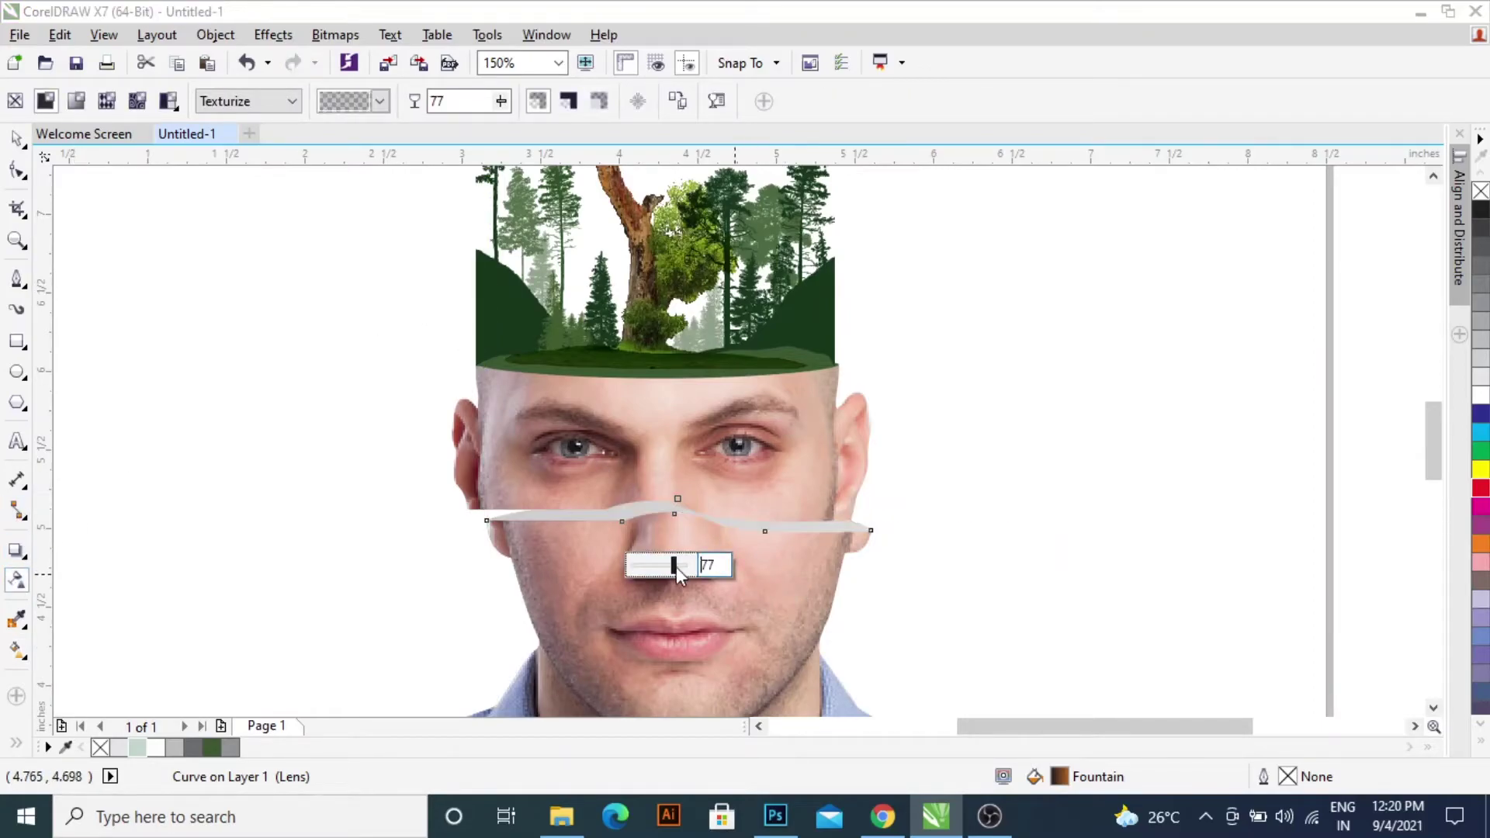
pyautogui.moveTo(679, 566); pyautogui.dragTo(682, 565)
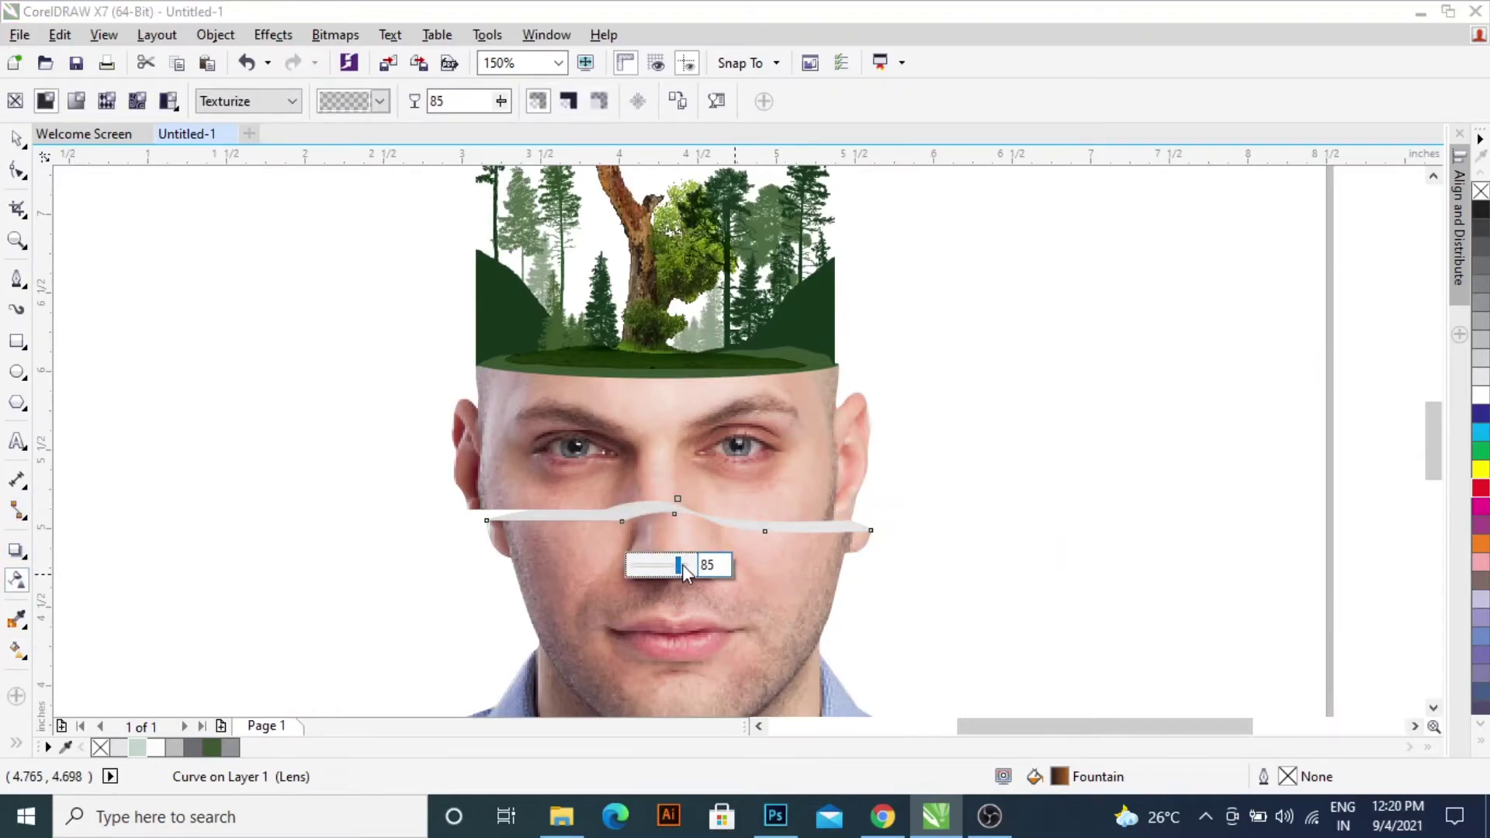
pyautogui.click(17, 139)
pyautogui.click(824, 521)
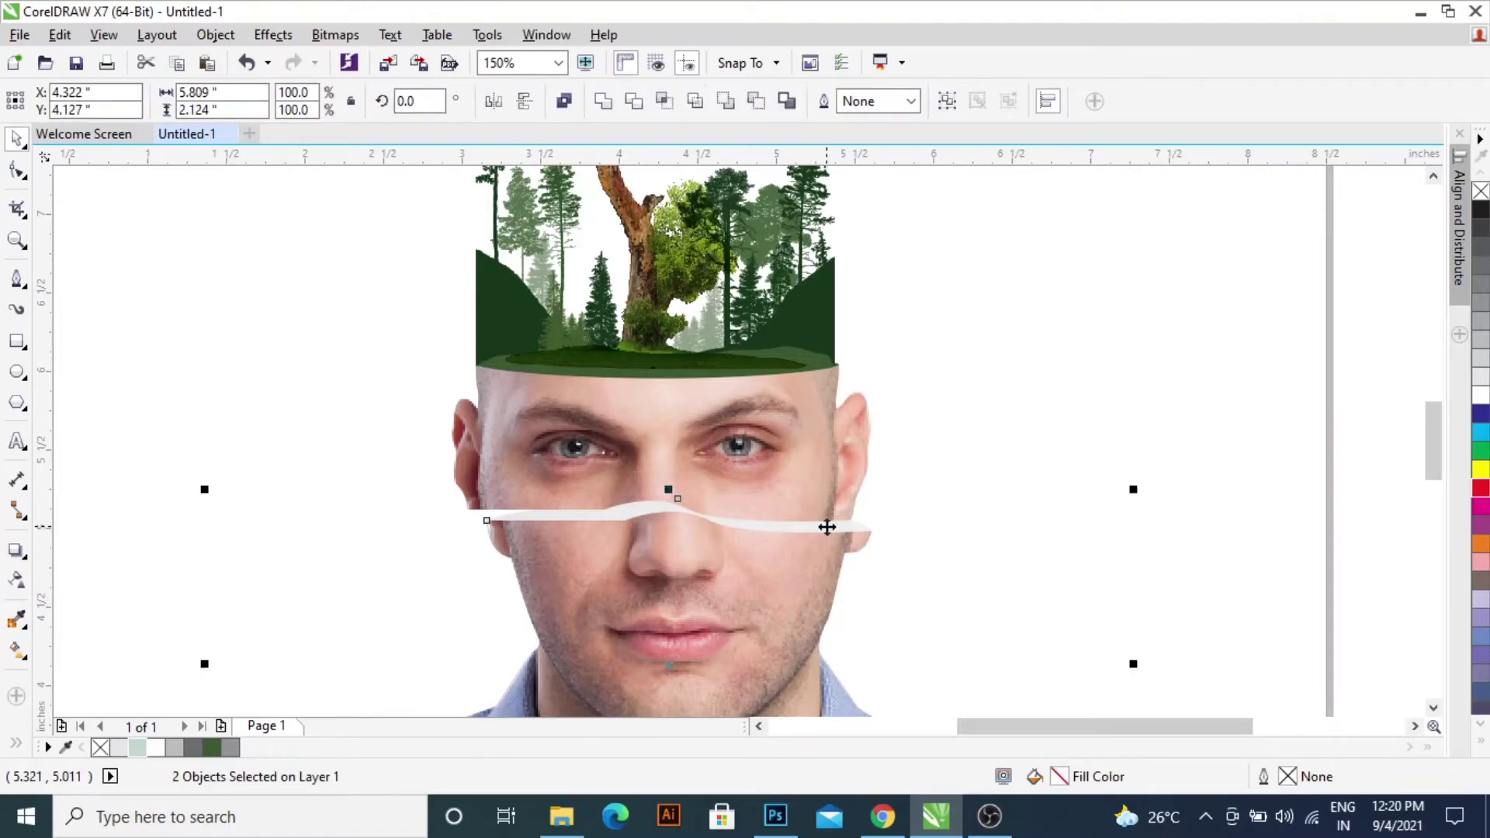
# - Nudge the strip and band slightly up and to the right, then deselect them
pyautogui.press('Up')
pyautogui.press('Up')
pyautogui.press('Up')
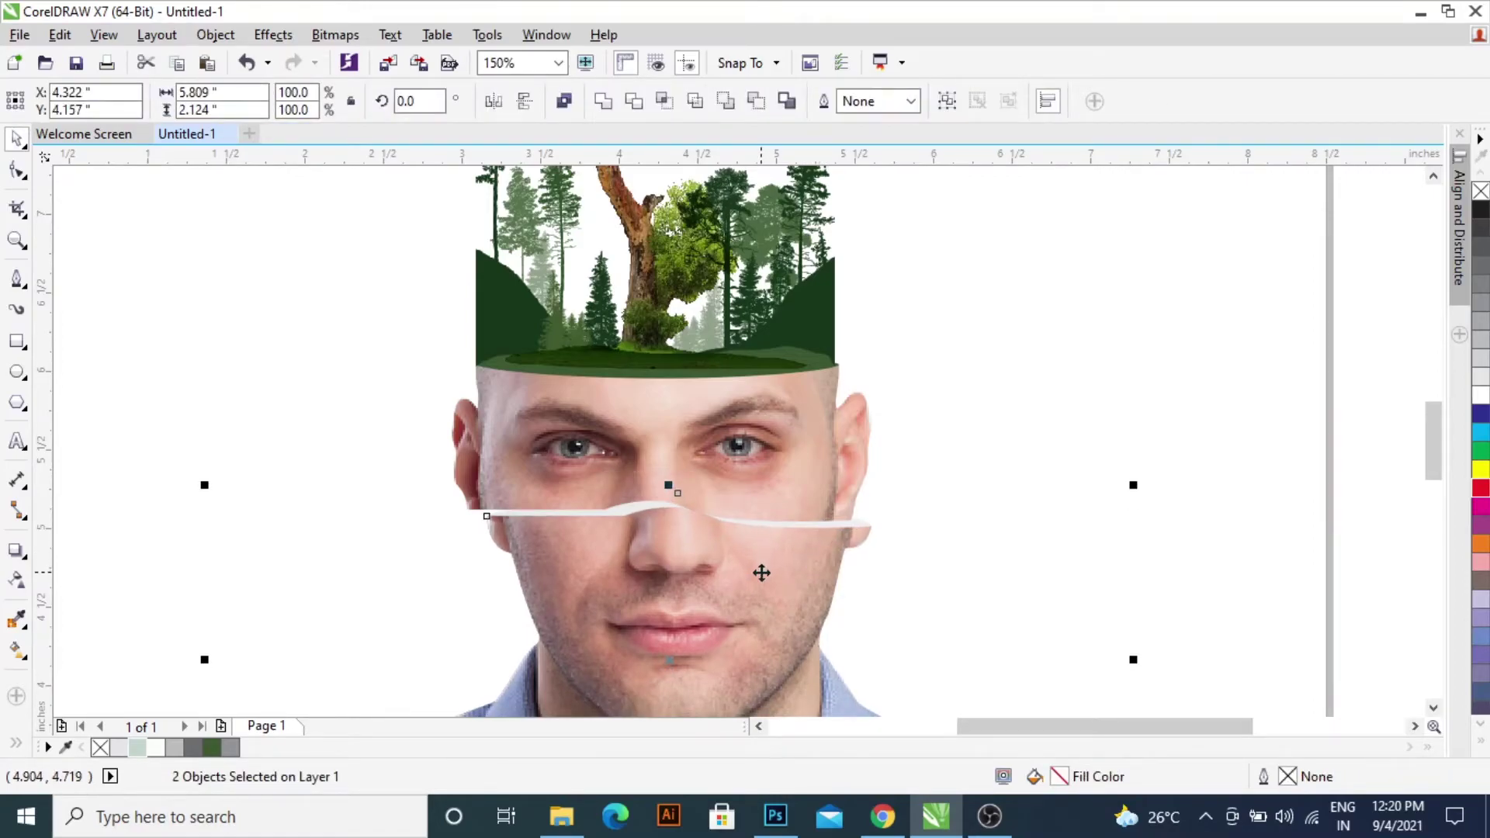
pyautogui.press('Right')
pyautogui.press('Right')
pyautogui.press('Right')
pyautogui.press('Right')
pyautogui.press('Right')
pyautogui.press('Right')
pyautogui.press('Right')
pyautogui.scroll(-2, 392, 578)
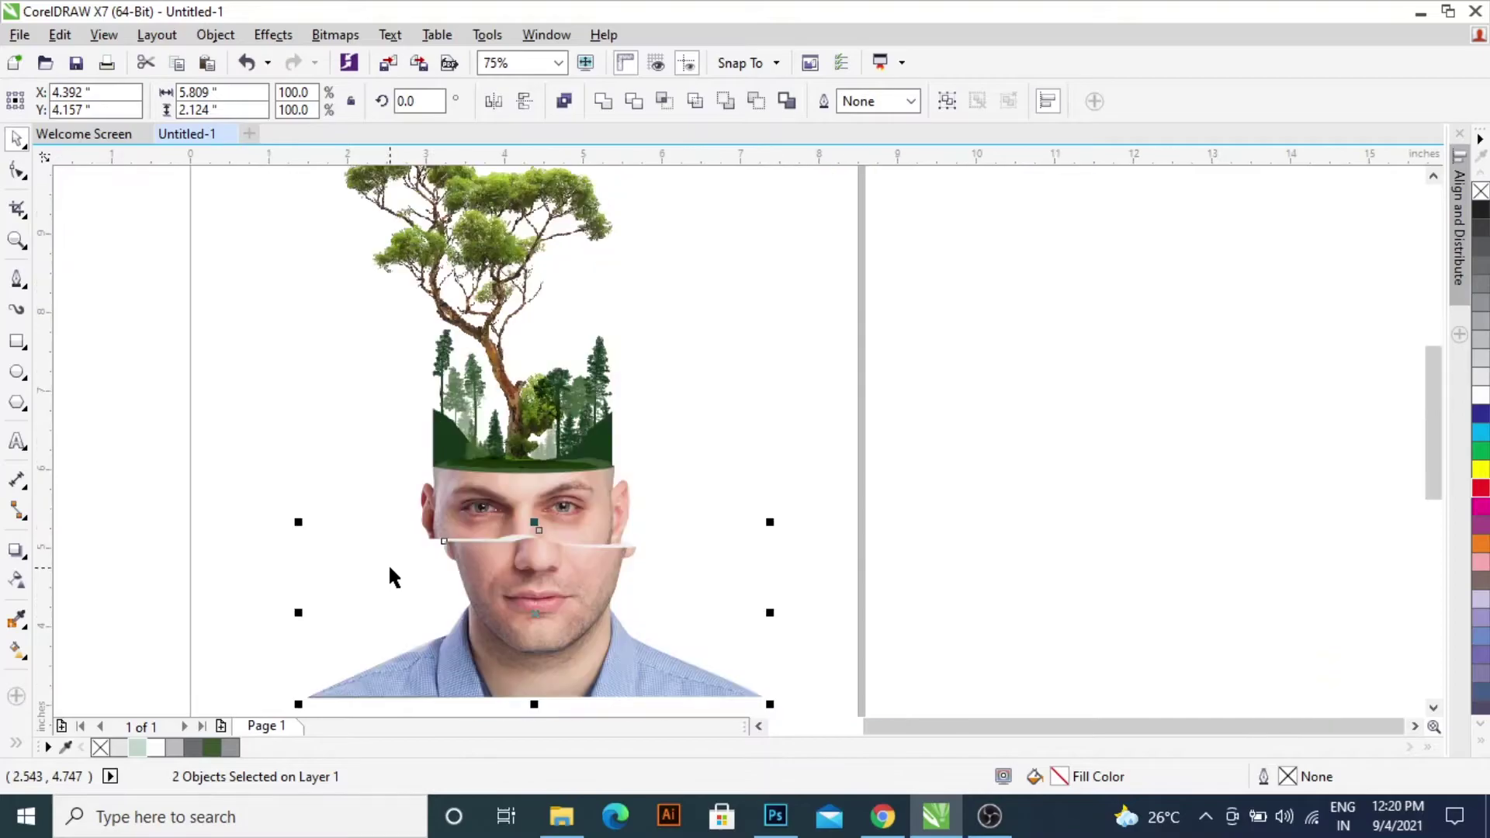
pyautogui.click(719, 501)
# - Give the photo inside the eye band's PowerClip a Multiply transparency merge mode
pyautogui.click(520, 506)
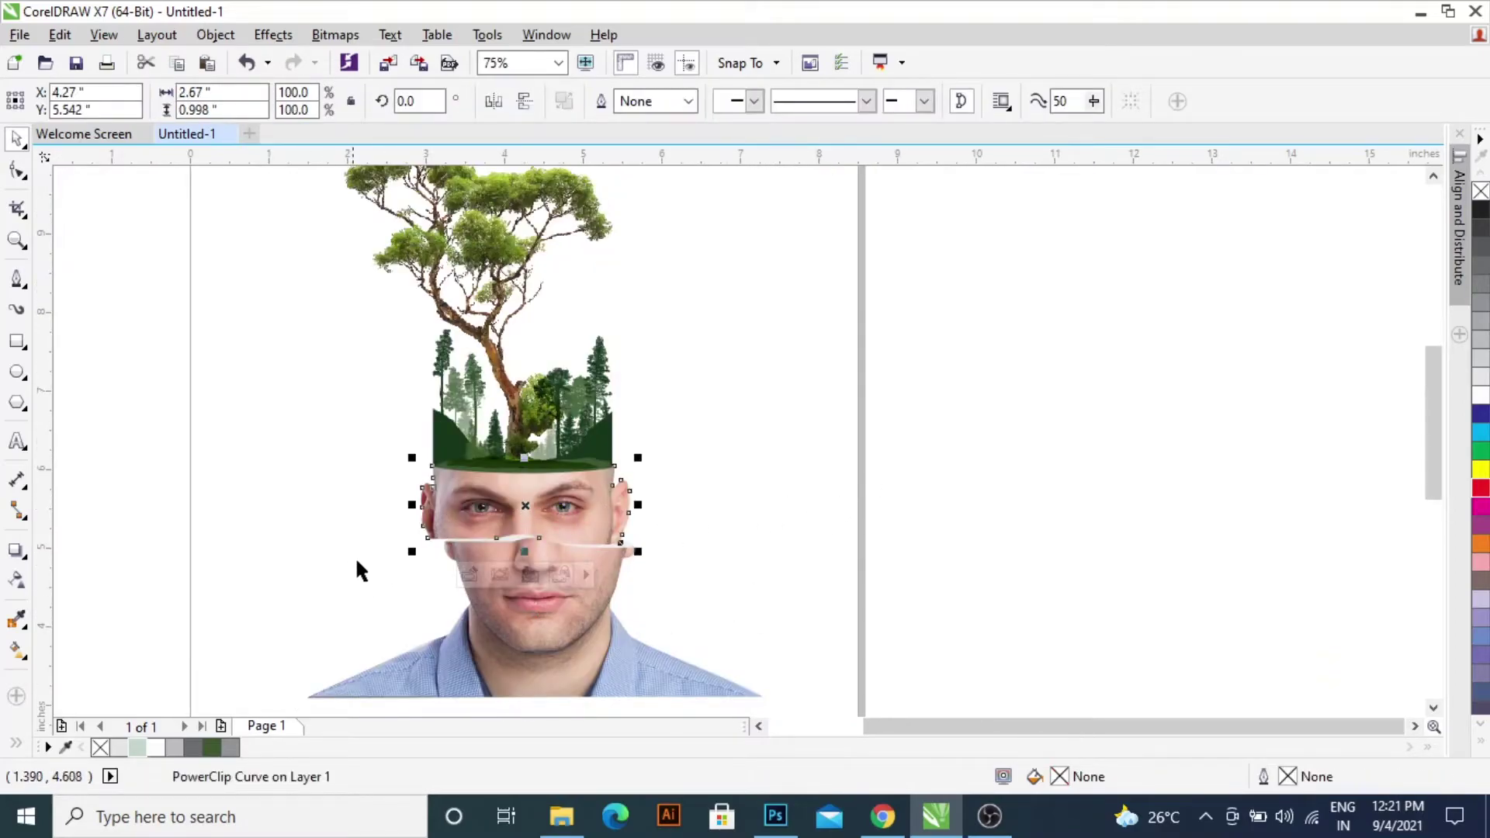
pyautogui.rightClick(535, 505)
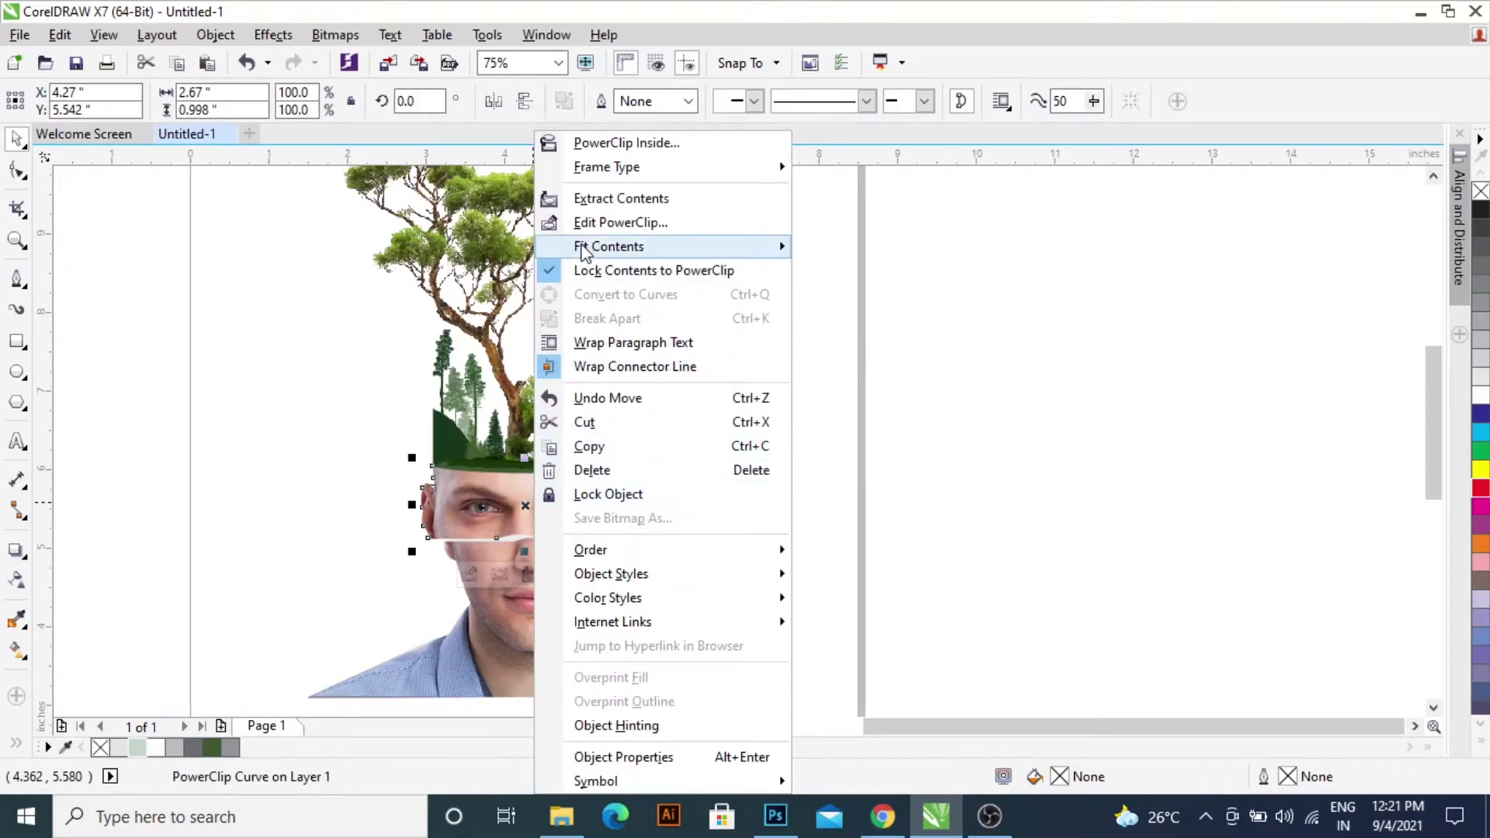
pyautogui.click(617, 223)
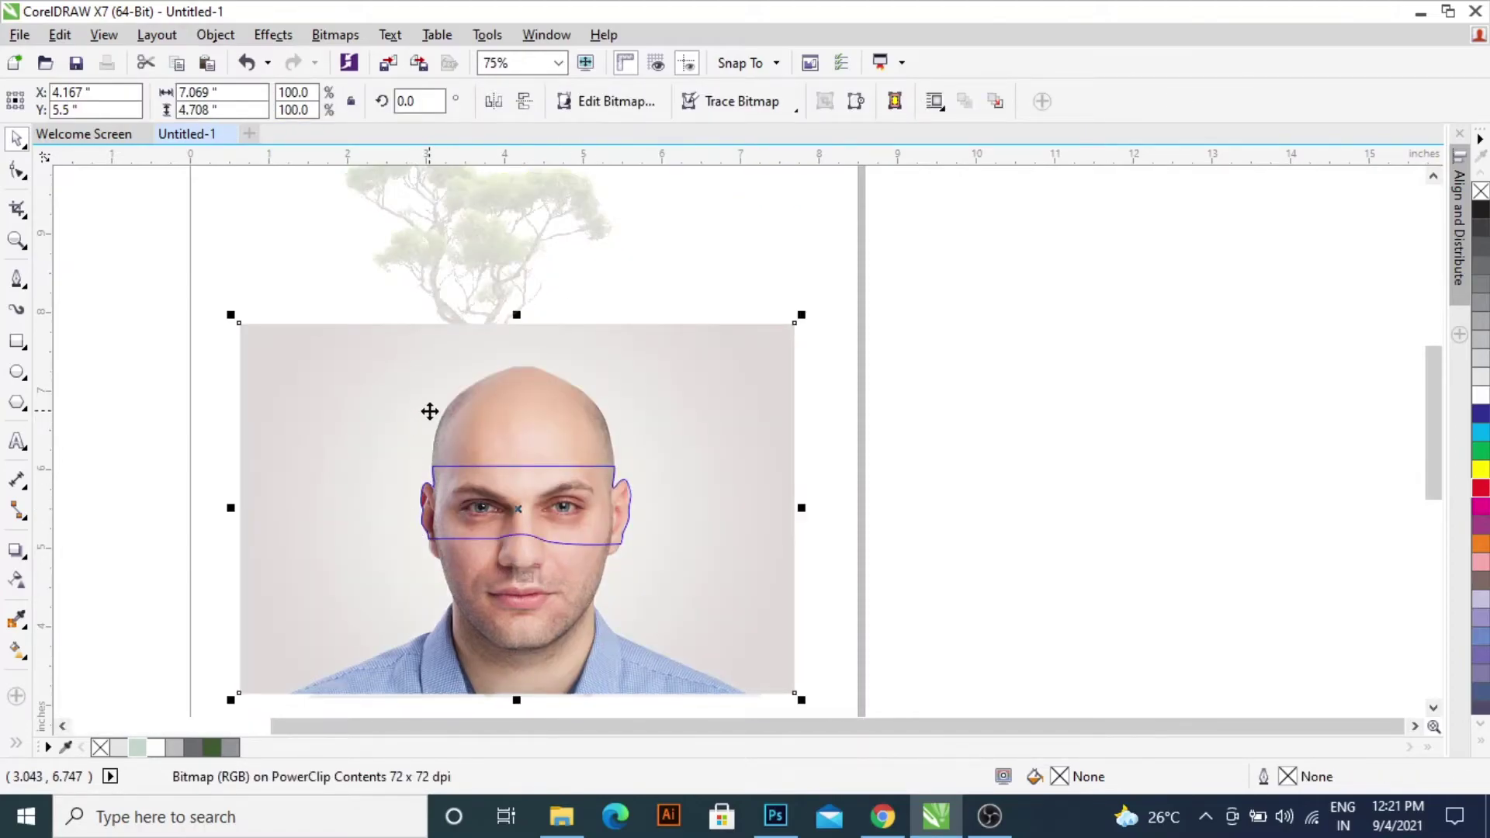
pyautogui.click(19, 580)
pyautogui.click(240, 103)
pyautogui.click(248, 208)
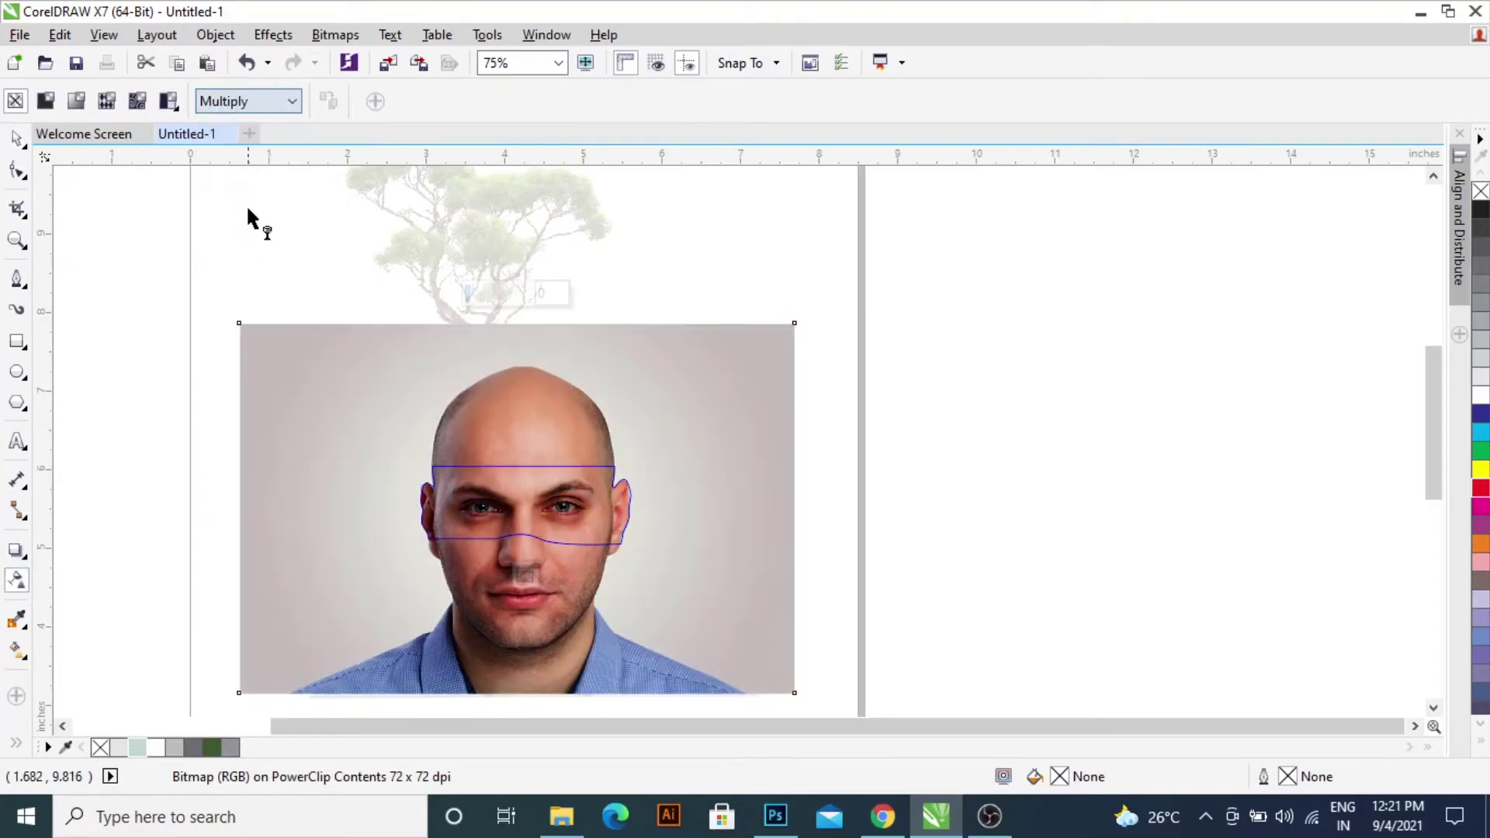
pyautogui.click(23, 142)
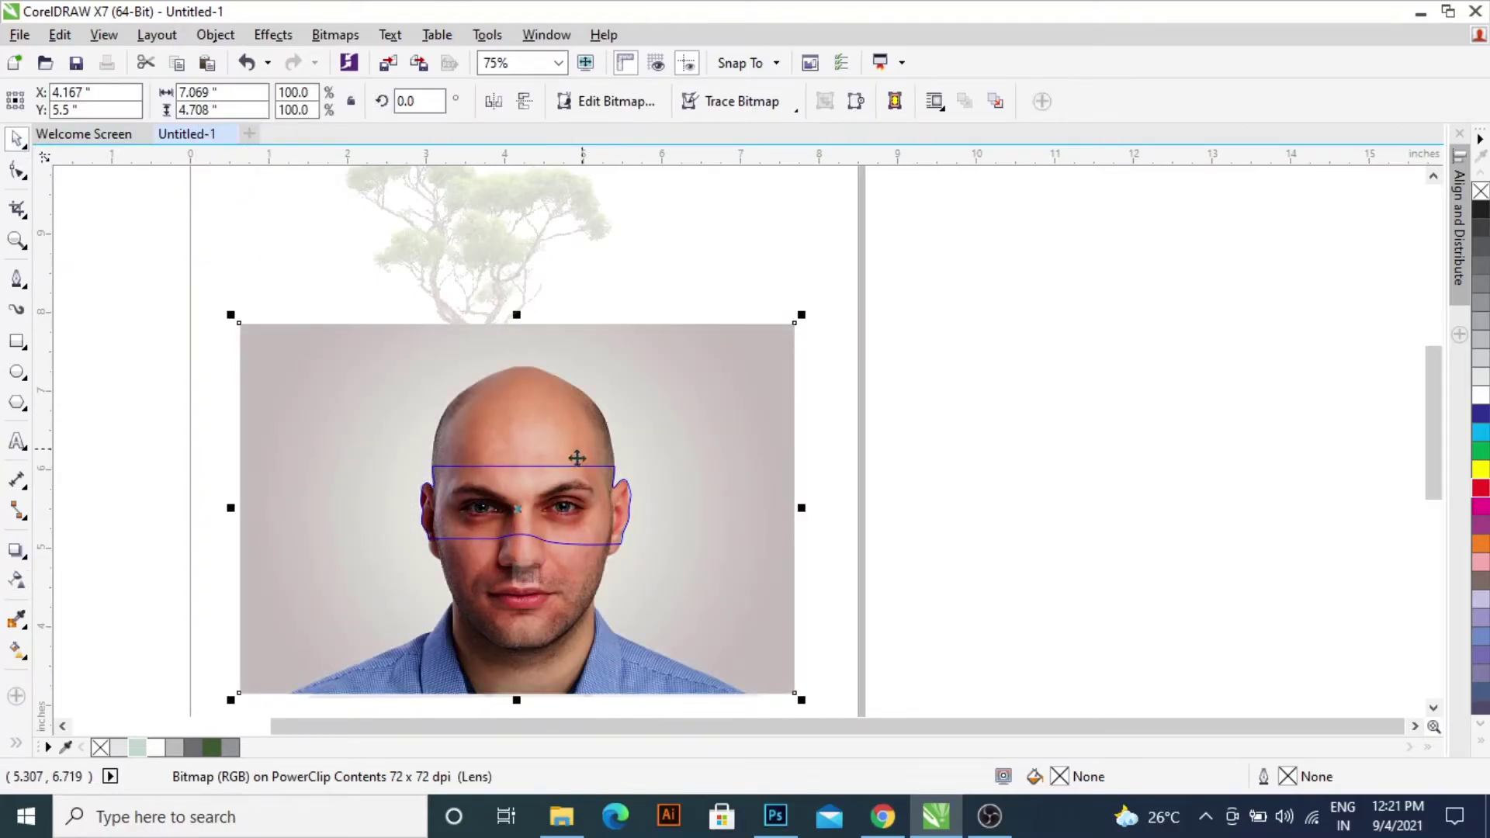
pyautogui.click(523, 574)
# - Select the small forest image on the head, move it and enlarge it over the face
pyautogui.click(858, 439)
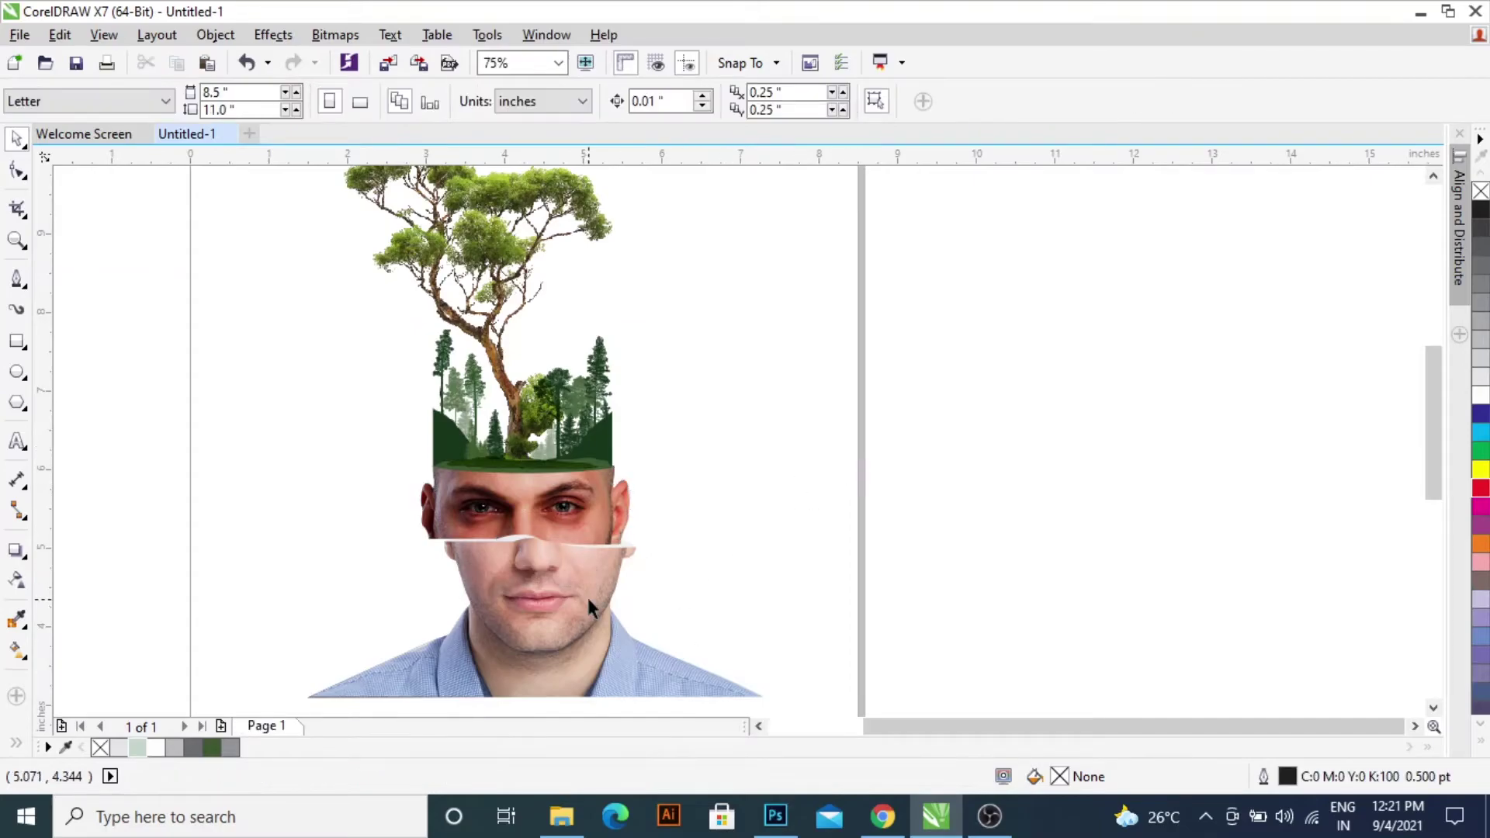
pyautogui.scroll(-2, 586, 595)
pyautogui.scroll(1, 504, 641)
pyautogui.scroll(-1, 504, 633)
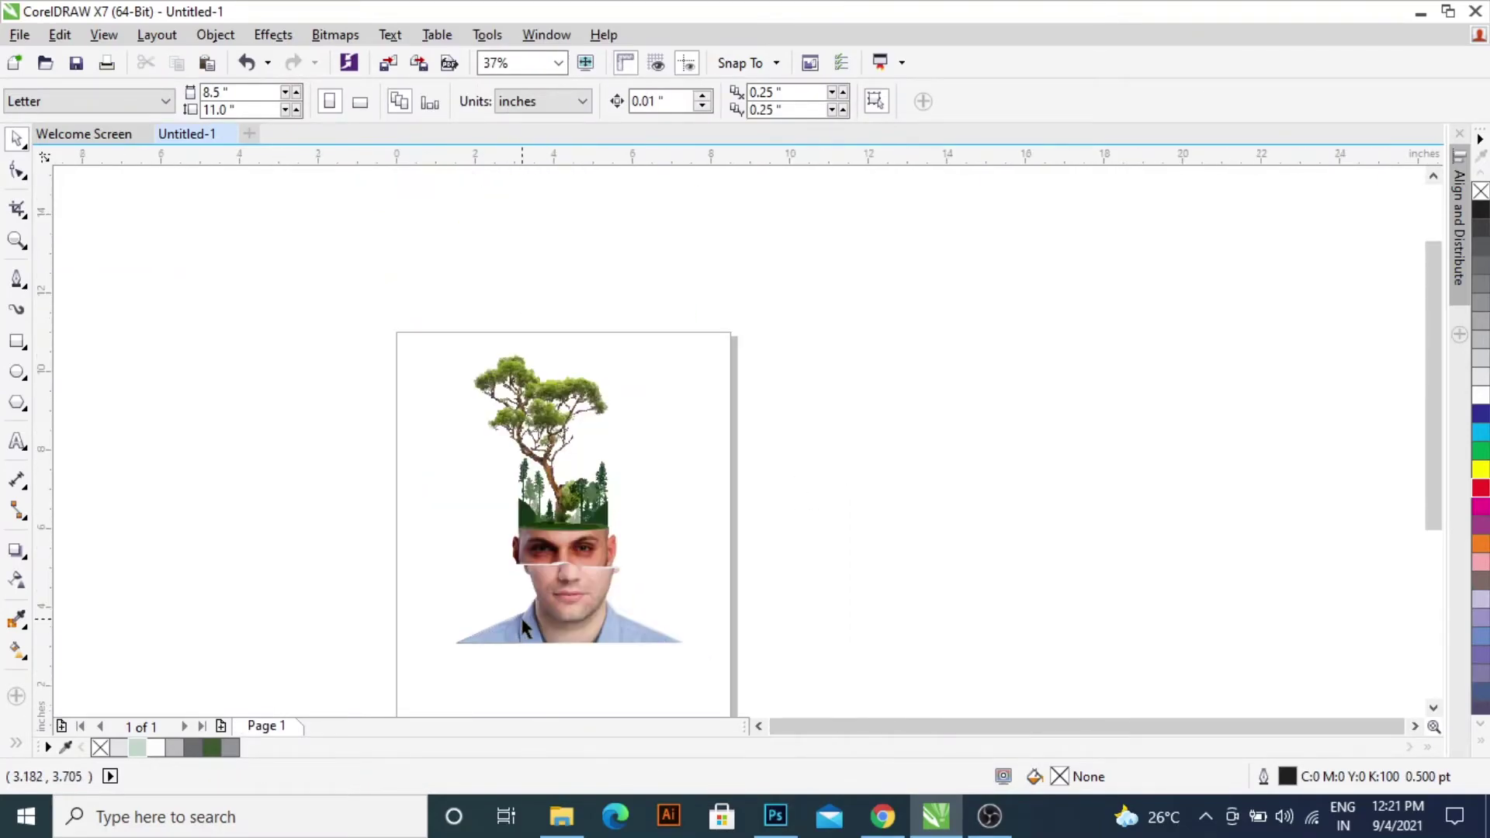
pyautogui.scroll(1, 518, 623)
pyautogui.scroll(-1, 518, 624)
pyautogui.scroll(1, 545, 618)
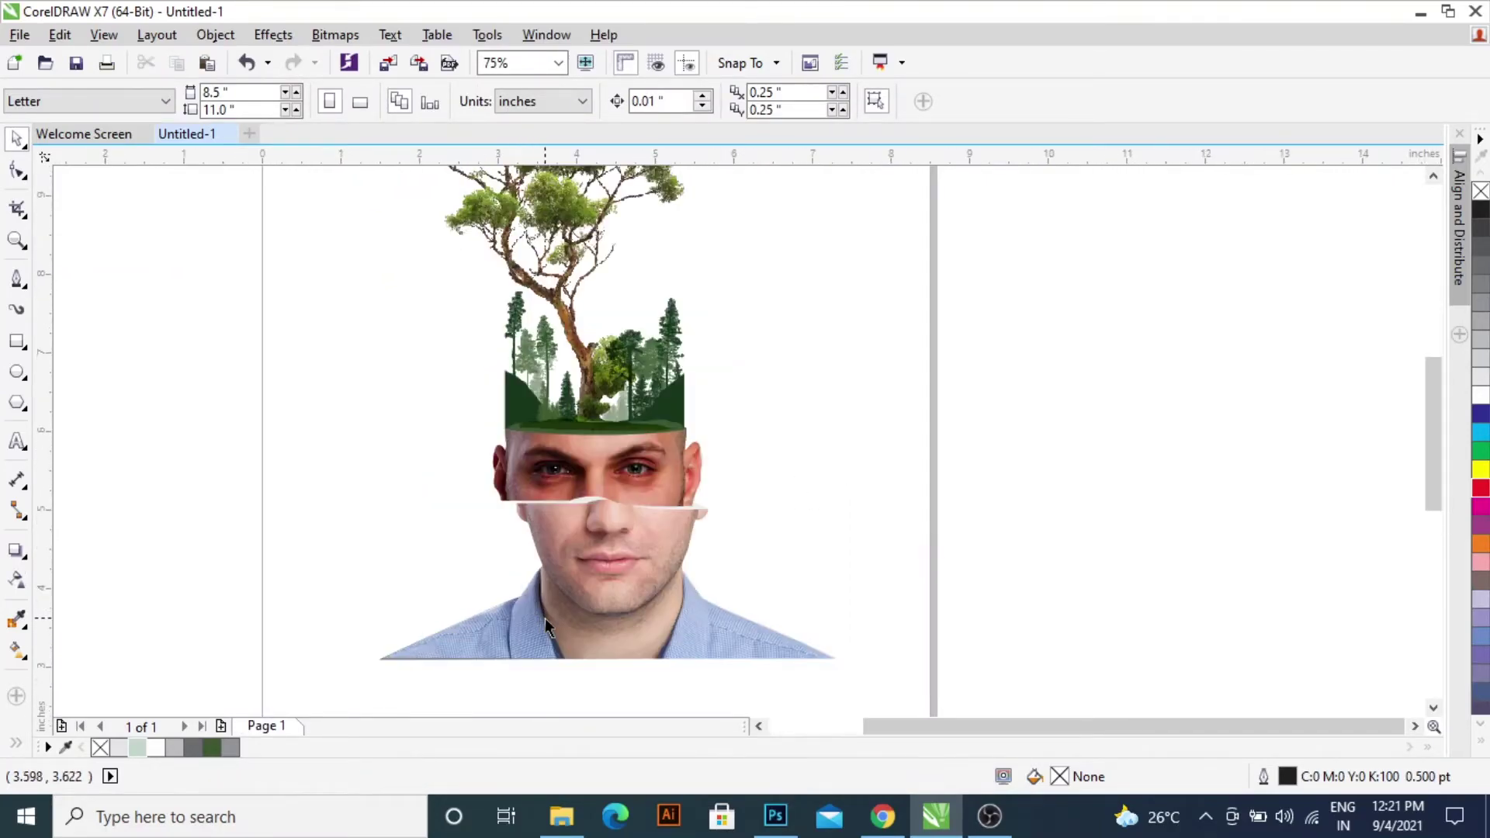
pyautogui.click(669, 354)
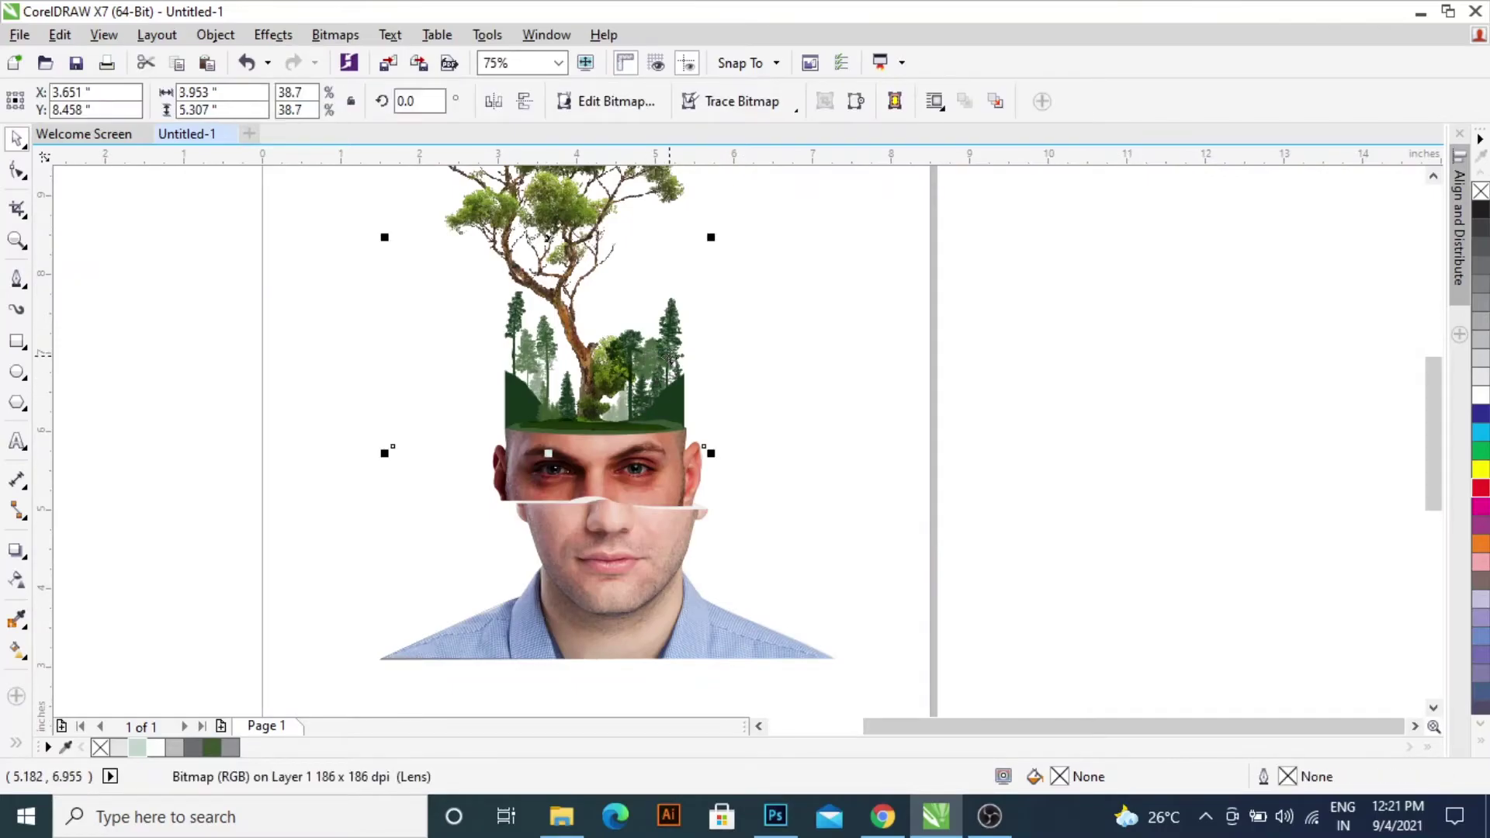
pyautogui.moveTo(665, 353); pyautogui.dragTo(685, 373)
pyautogui.hotkey('ctrl', 'z')
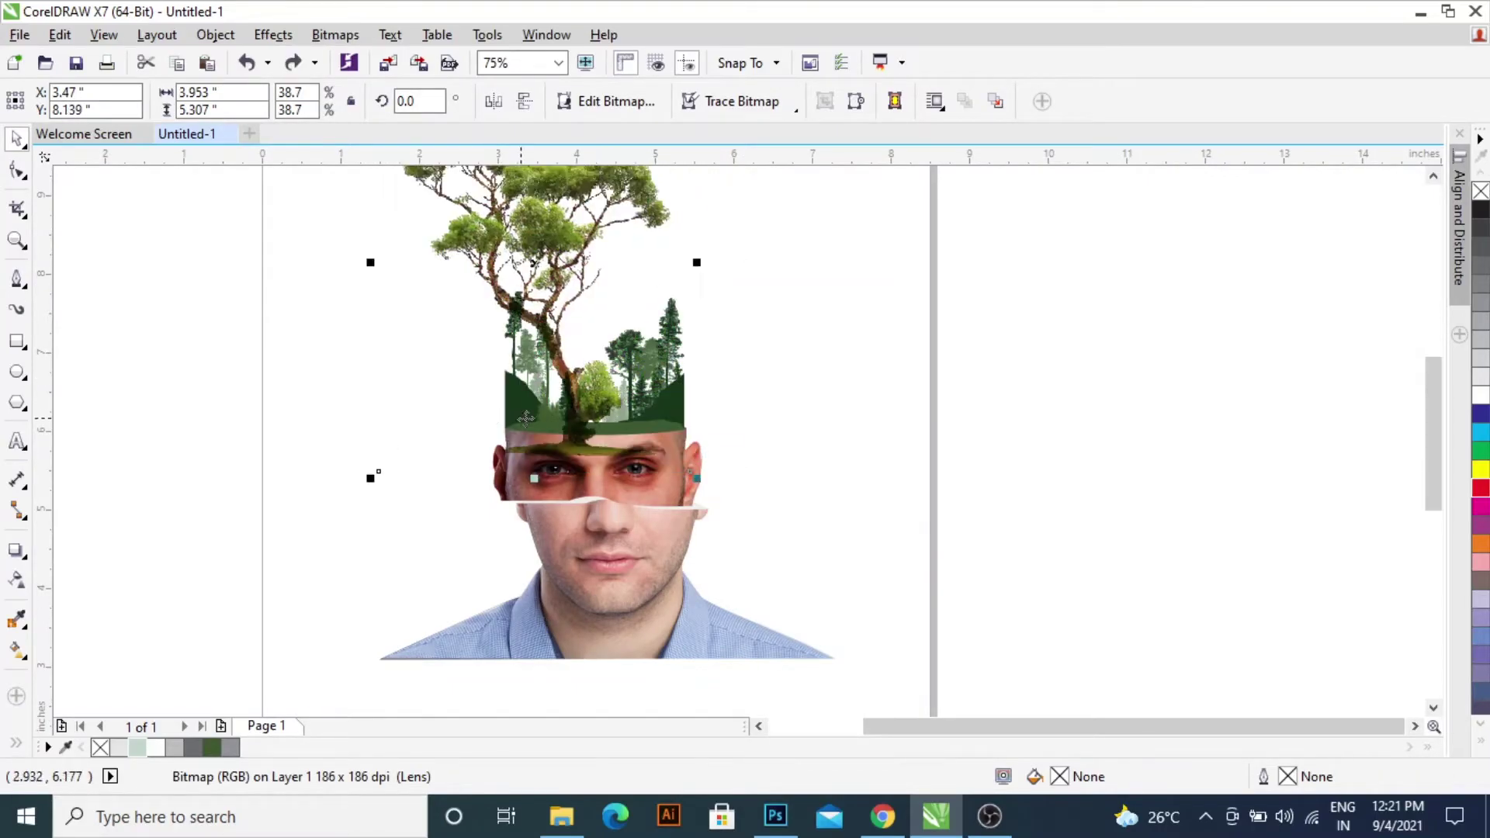
pyautogui.click(676, 363)
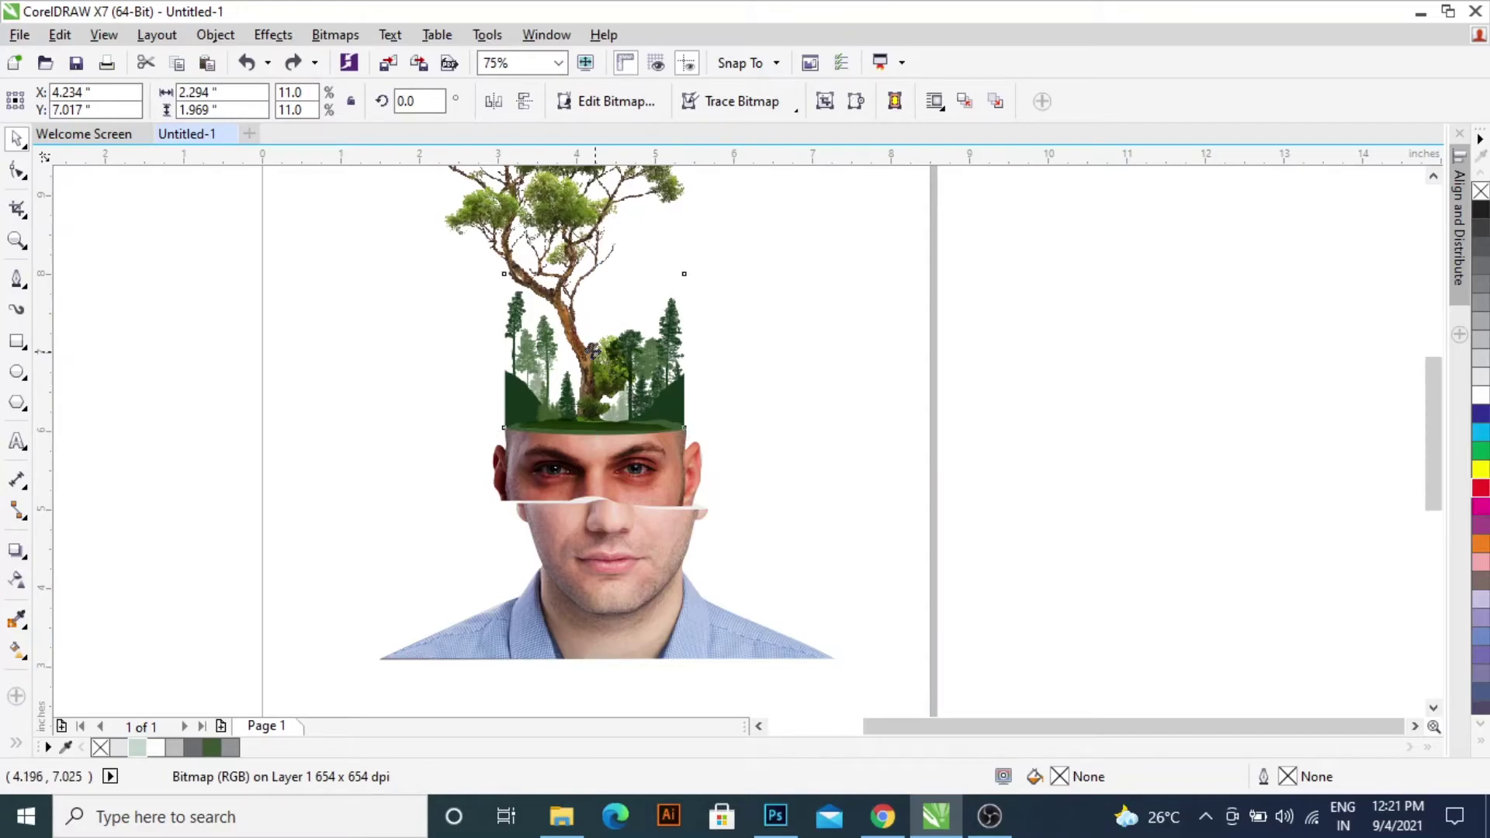
pyautogui.moveTo(592, 350); pyautogui.dragTo(881, 557)
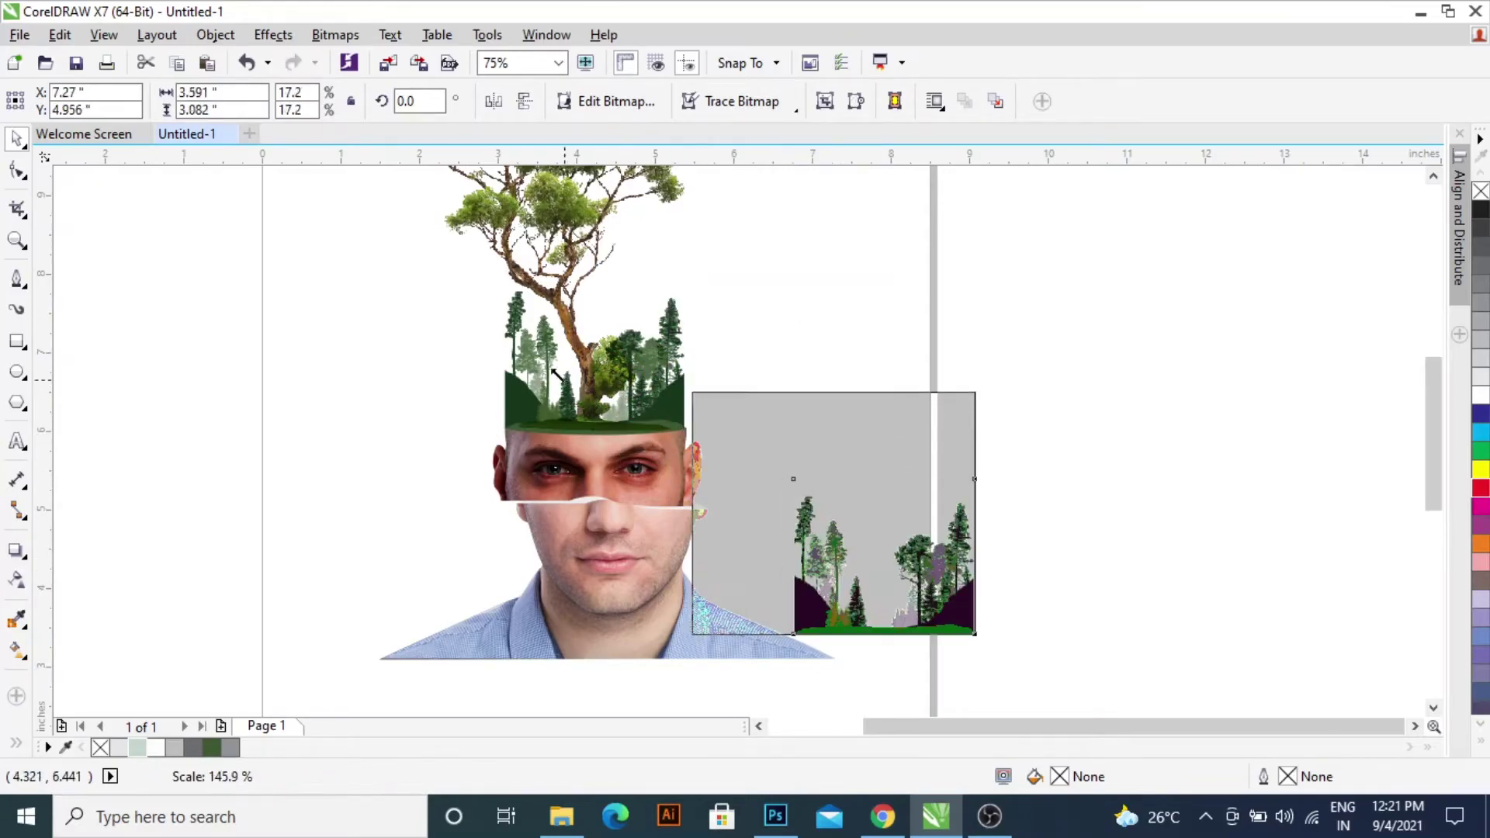
pyautogui.moveTo(786, 469); pyautogui.dragTo(617, 324)
pyautogui.moveTo(898, 527)
pyautogui.mouseDown()
pyautogui.moveTo(673, 582)
pyautogui.moveTo(776, 607)
pyautogui.moveTo(763, 603)
pyautogui.mouseUp()
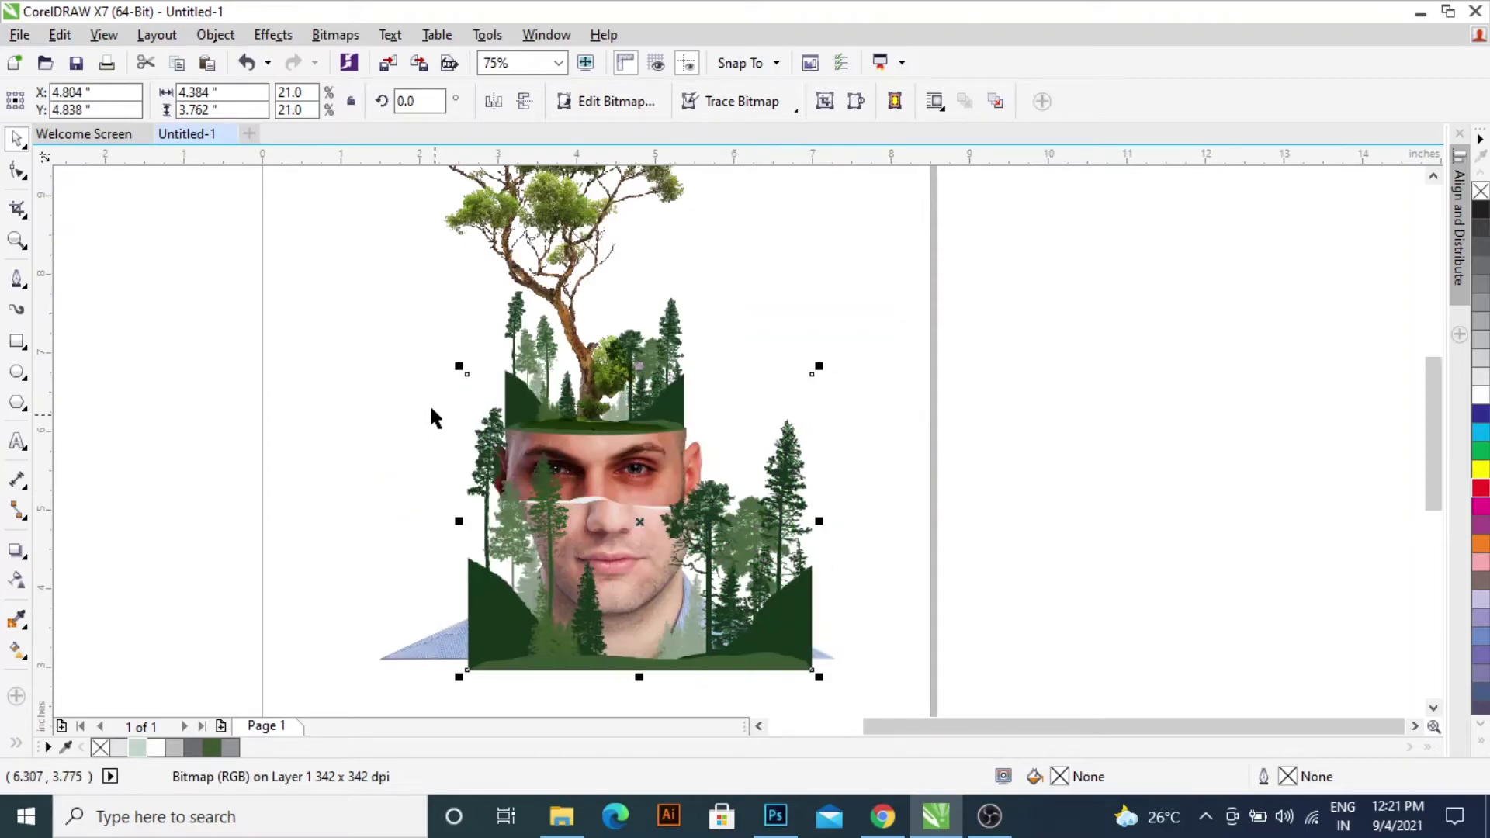
# - Scale the forest image to 26.2% and send it behind the face photo with Shift+Page Down
pyautogui.moveTo(463, 371); pyautogui.dragTo(399, 359)
pyautogui.hotkey('ctrl', 'z')
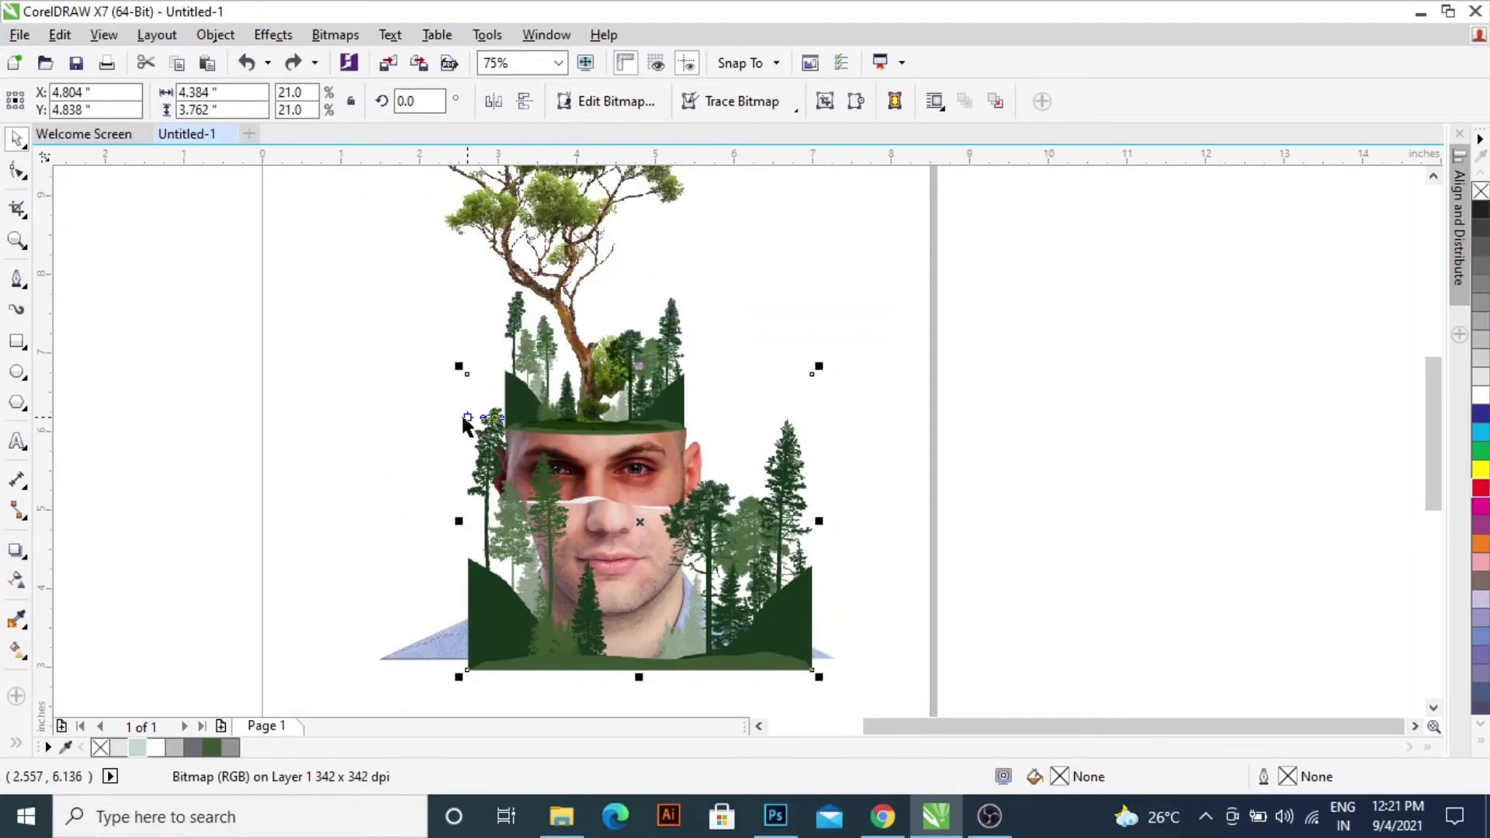
pyautogui.moveTo(459, 368); pyautogui.dragTo(277, 314)
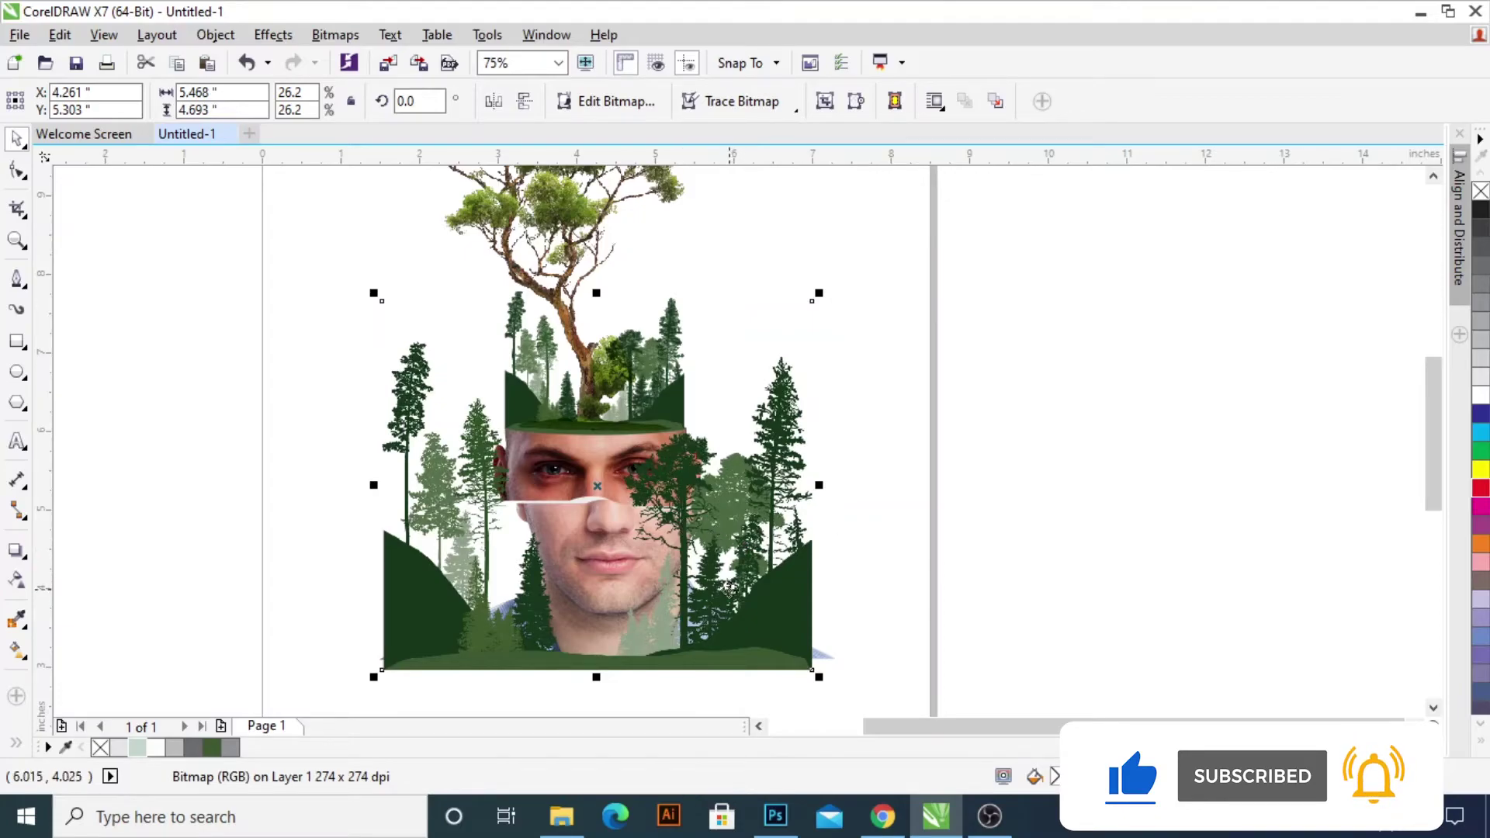
pyautogui.moveTo(755, 562); pyautogui.dragTo(1001, 534)
pyautogui.hotkey('ctrl', 'z')
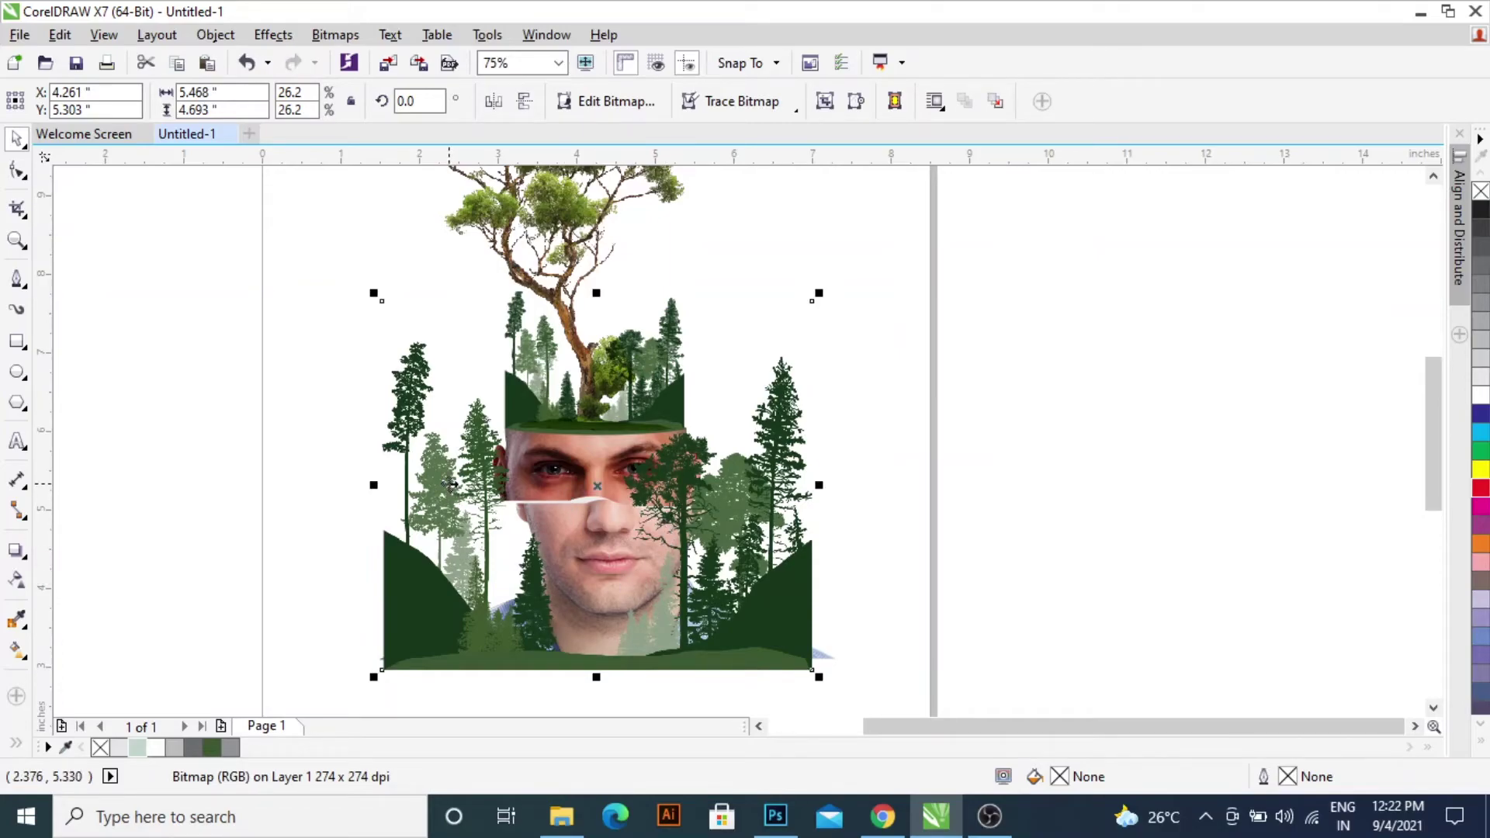
pyautogui.click(458, 482)
pyautogui.hotkey('shift', 'pagedown')
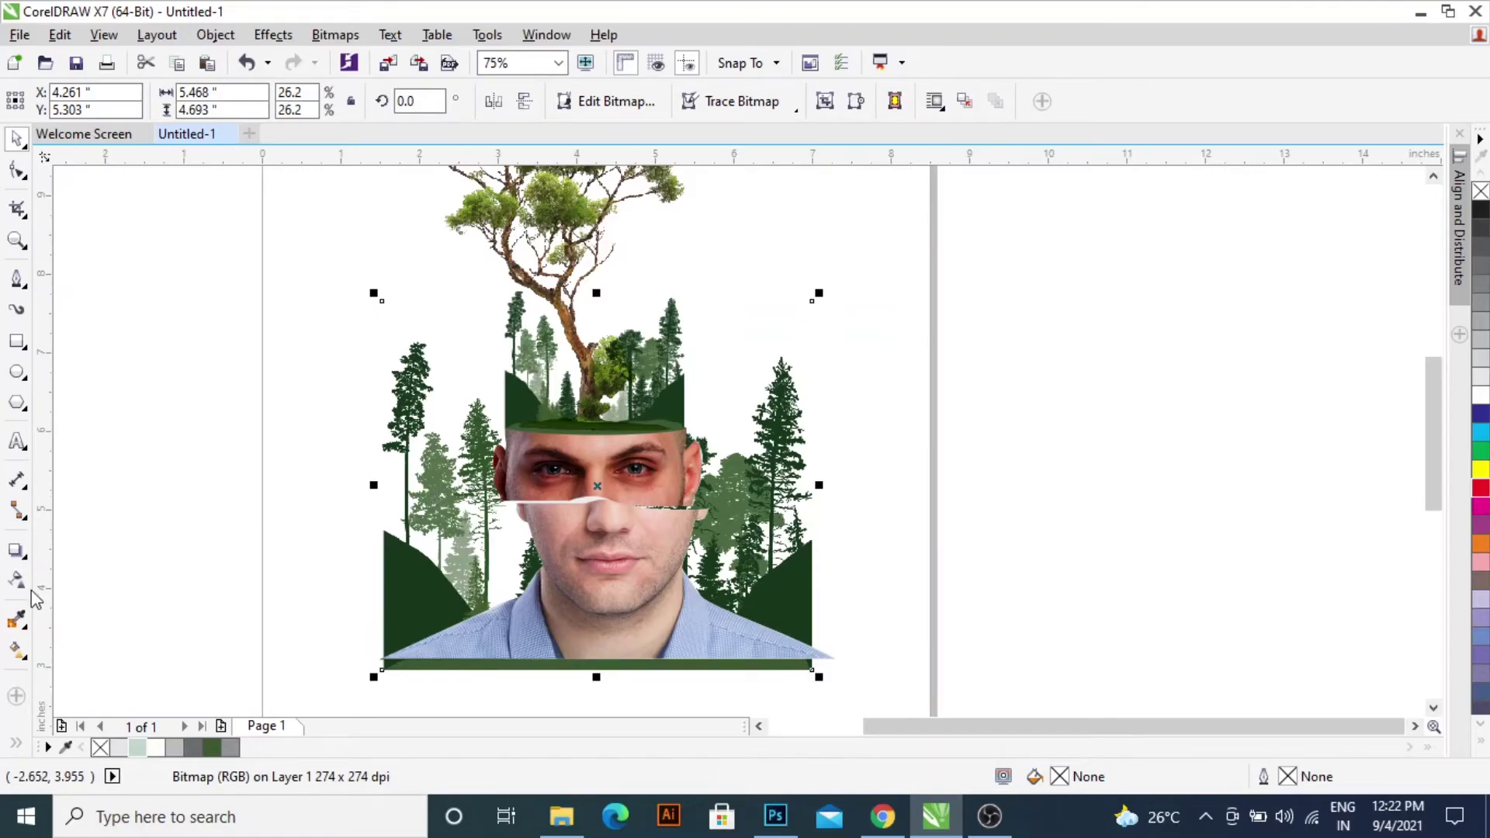
# - Place the forest bitmap inside the shoulder shape as a PowerClip
pyautogui.click(215, 35)
pyautogui.moveTo(256, 177)
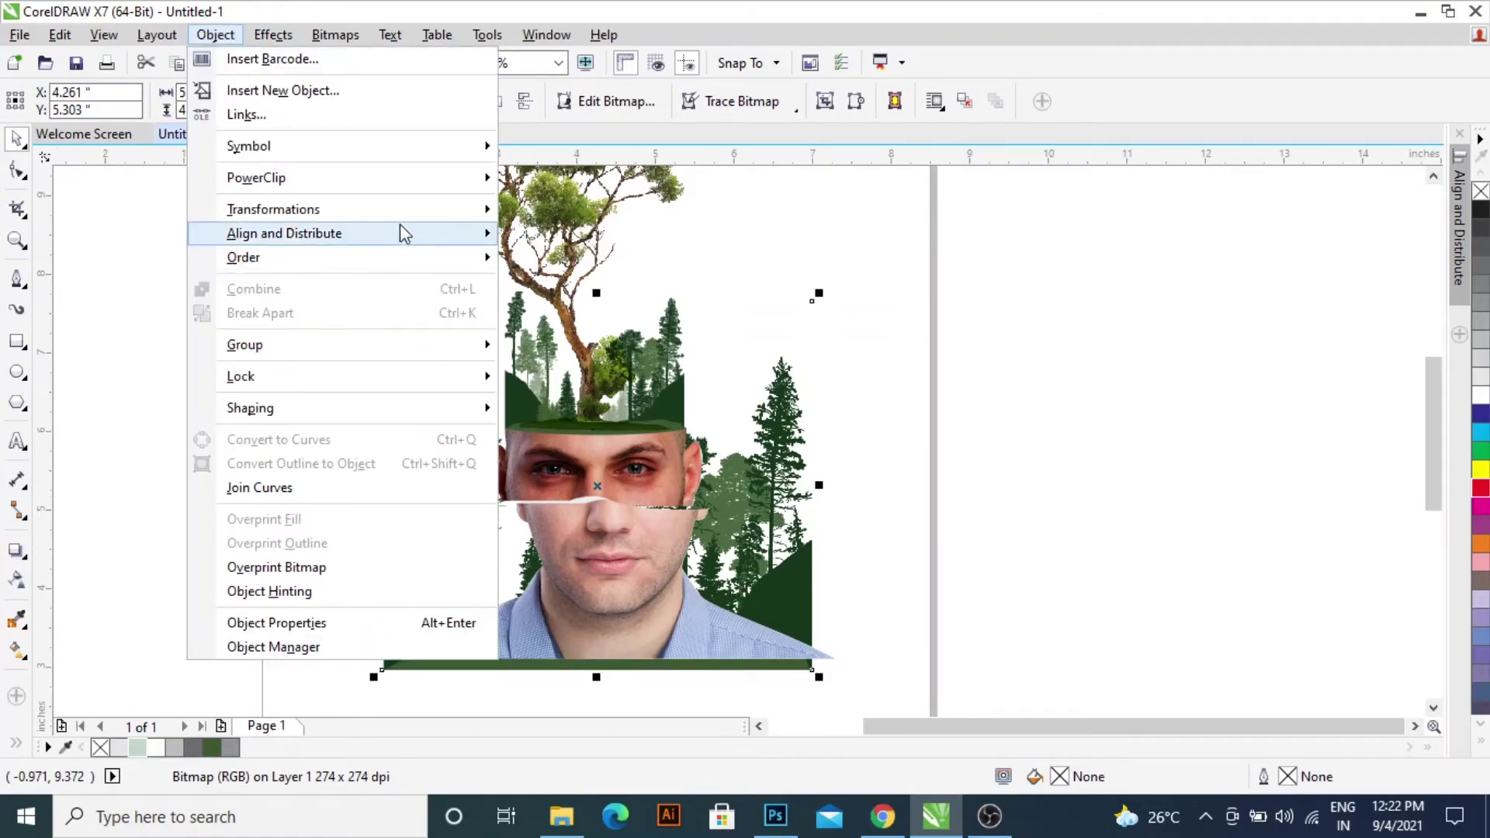
pyautogui.click(596, 178)
pyautogui.click(658, 587)
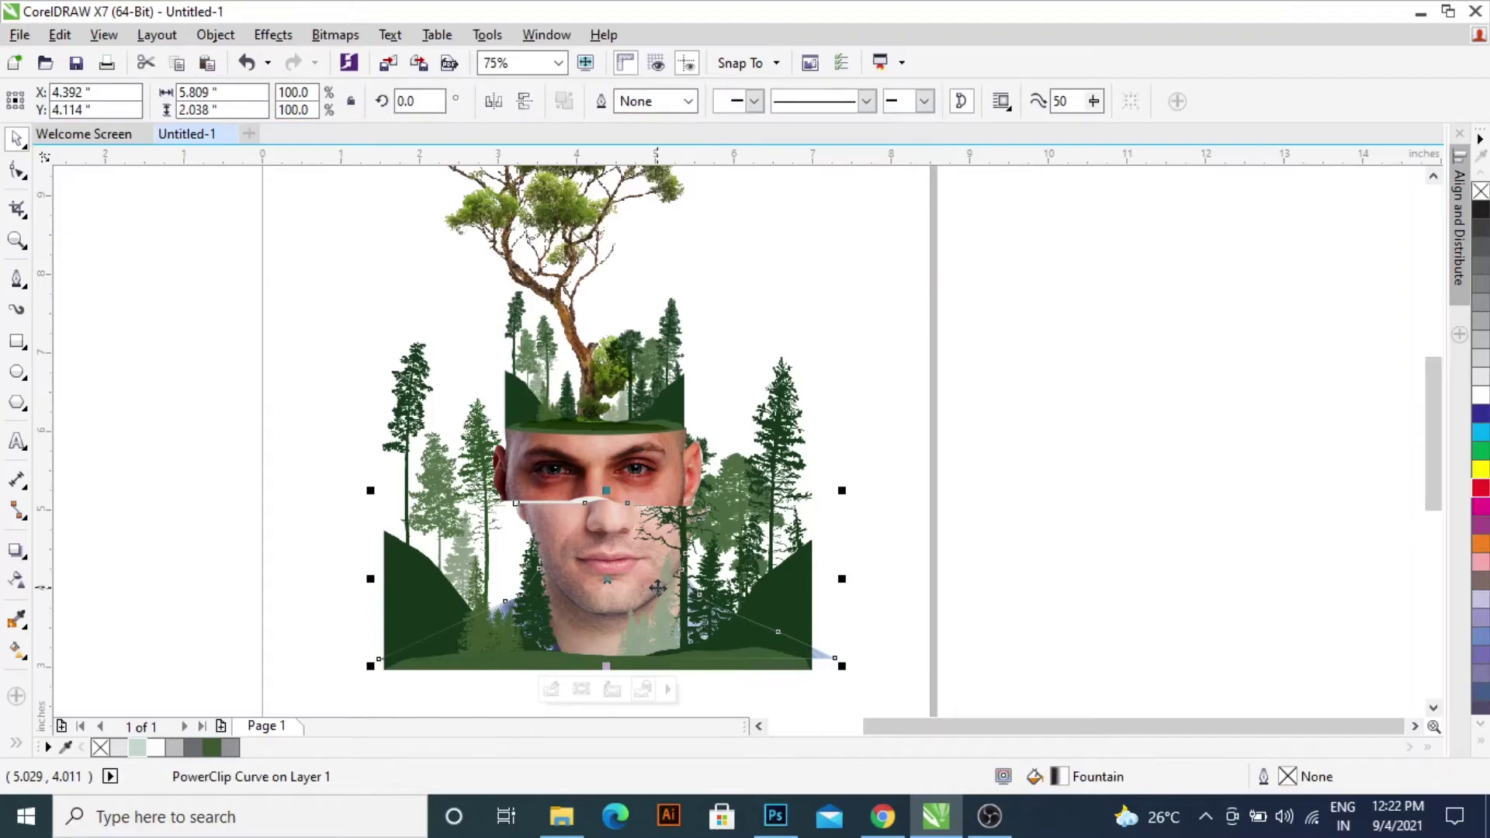
pyautogui.click(1001, 372)
# - Place the other forest bitmap inside the face strip and open its contents for editing
pyautogui.click(782, 483)
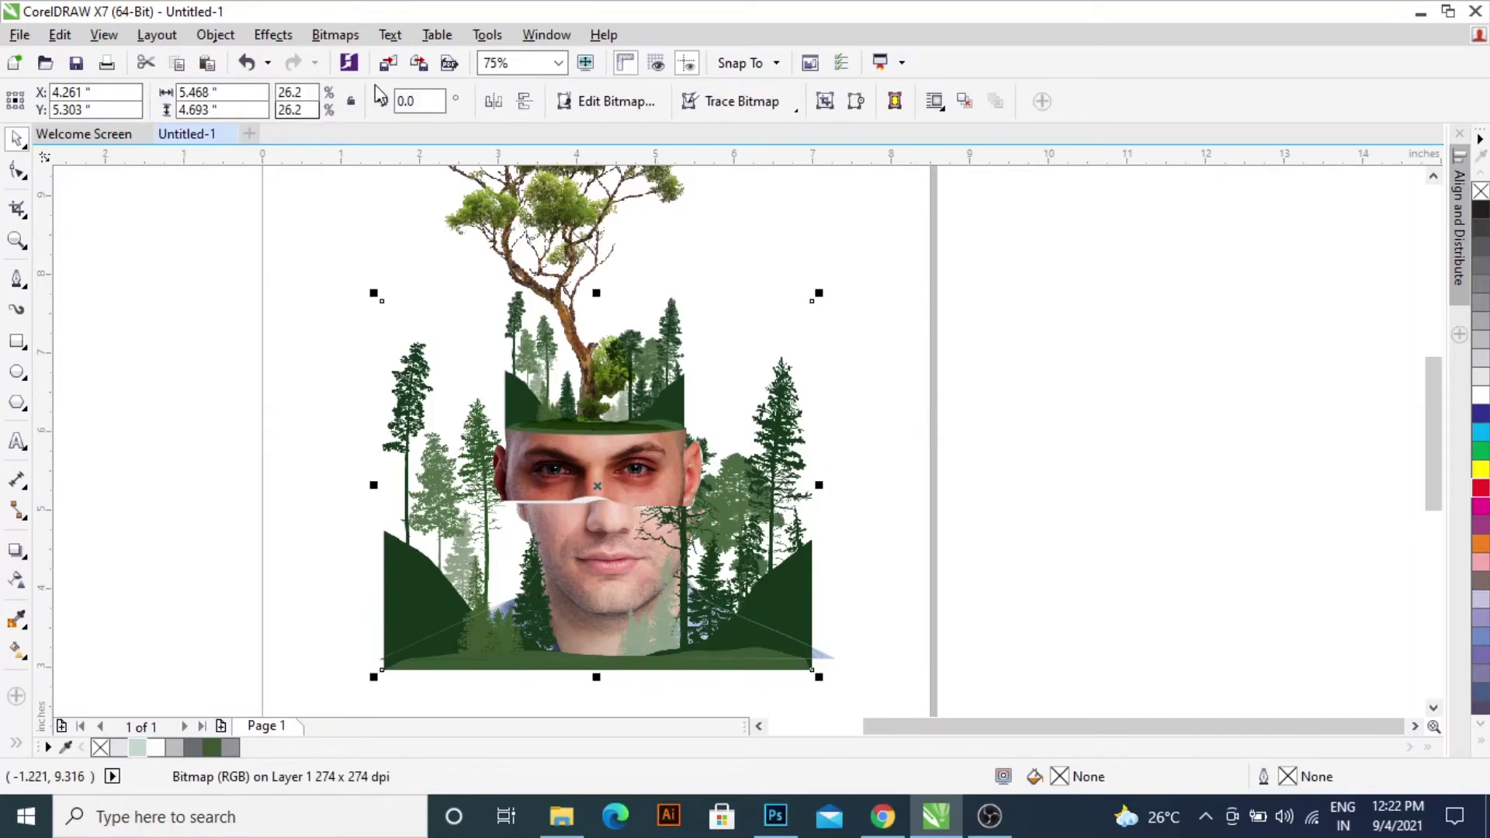
pyautogui.click(214, 34)
pyautogui.click(582, 176)
pyautogui.click(659, 458)
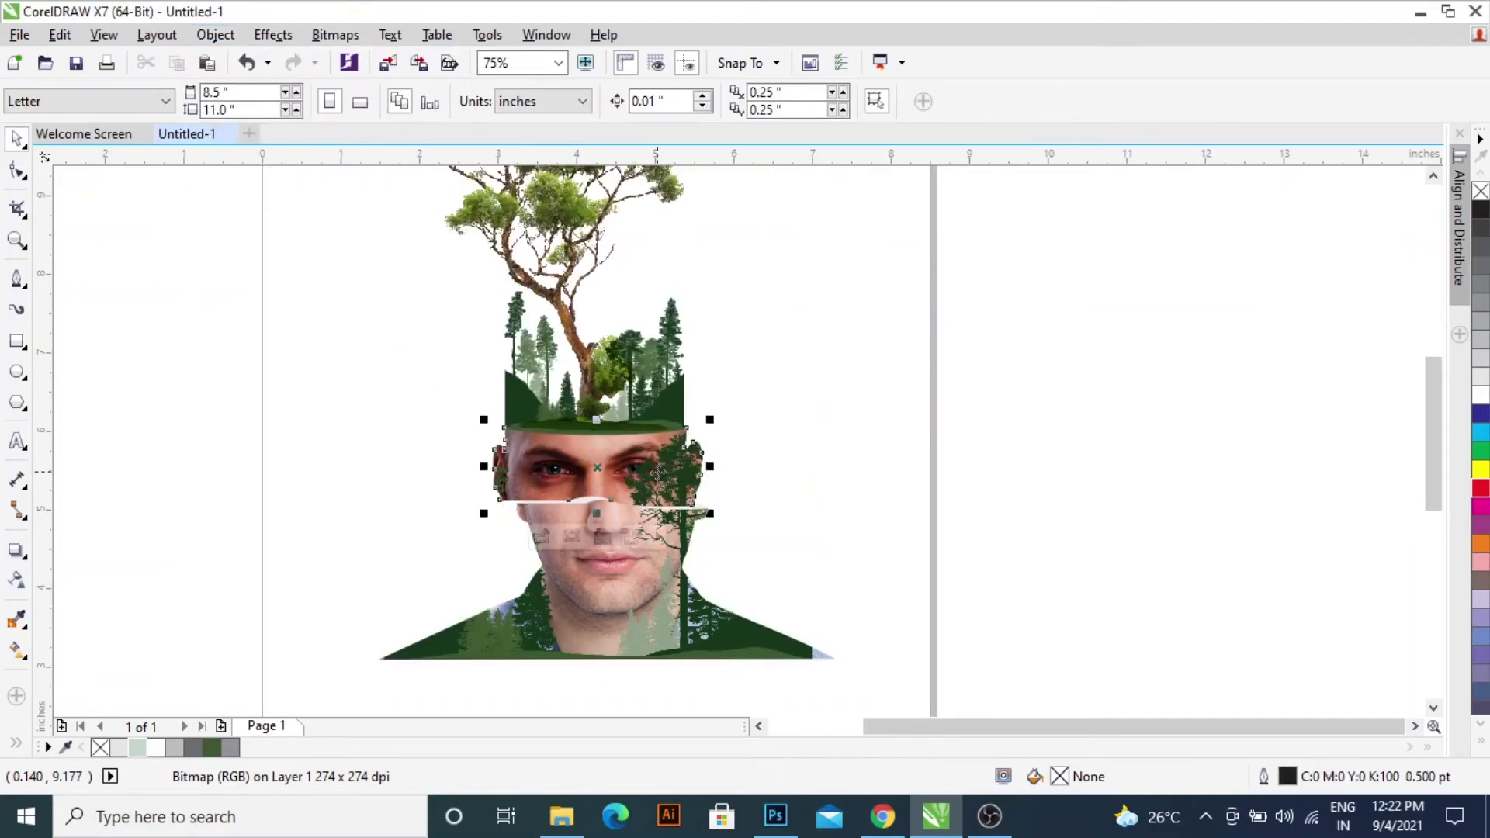
pyautogui.keyDown('ctrl'); pyautogui.click(686, 462); pyautogui.keyUp('ctrl')
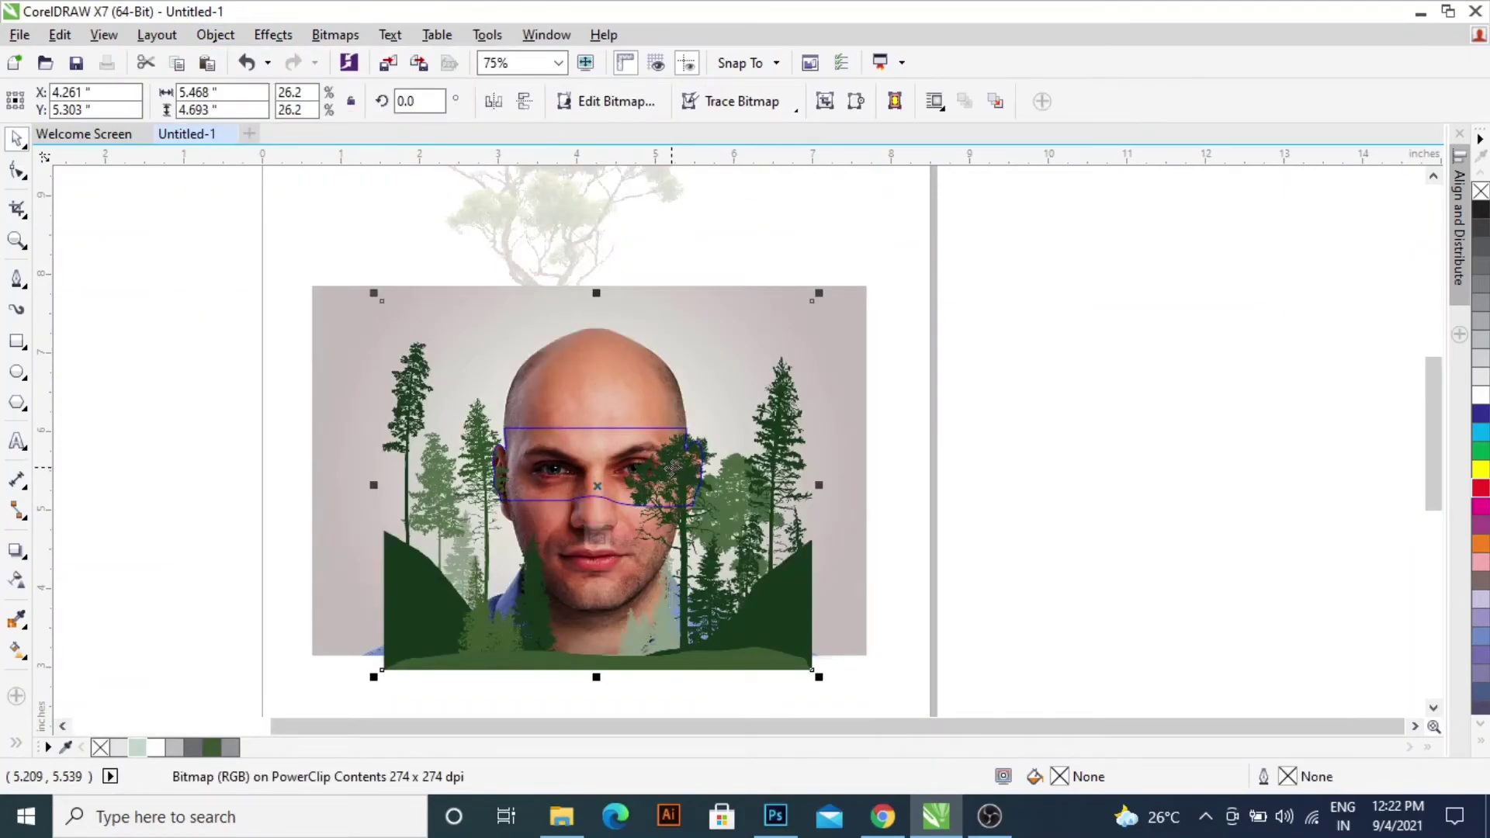
# - Set the forest inside the face strip to a Soft Light merge mode and finish editing
pyautogui.click(287, 104)
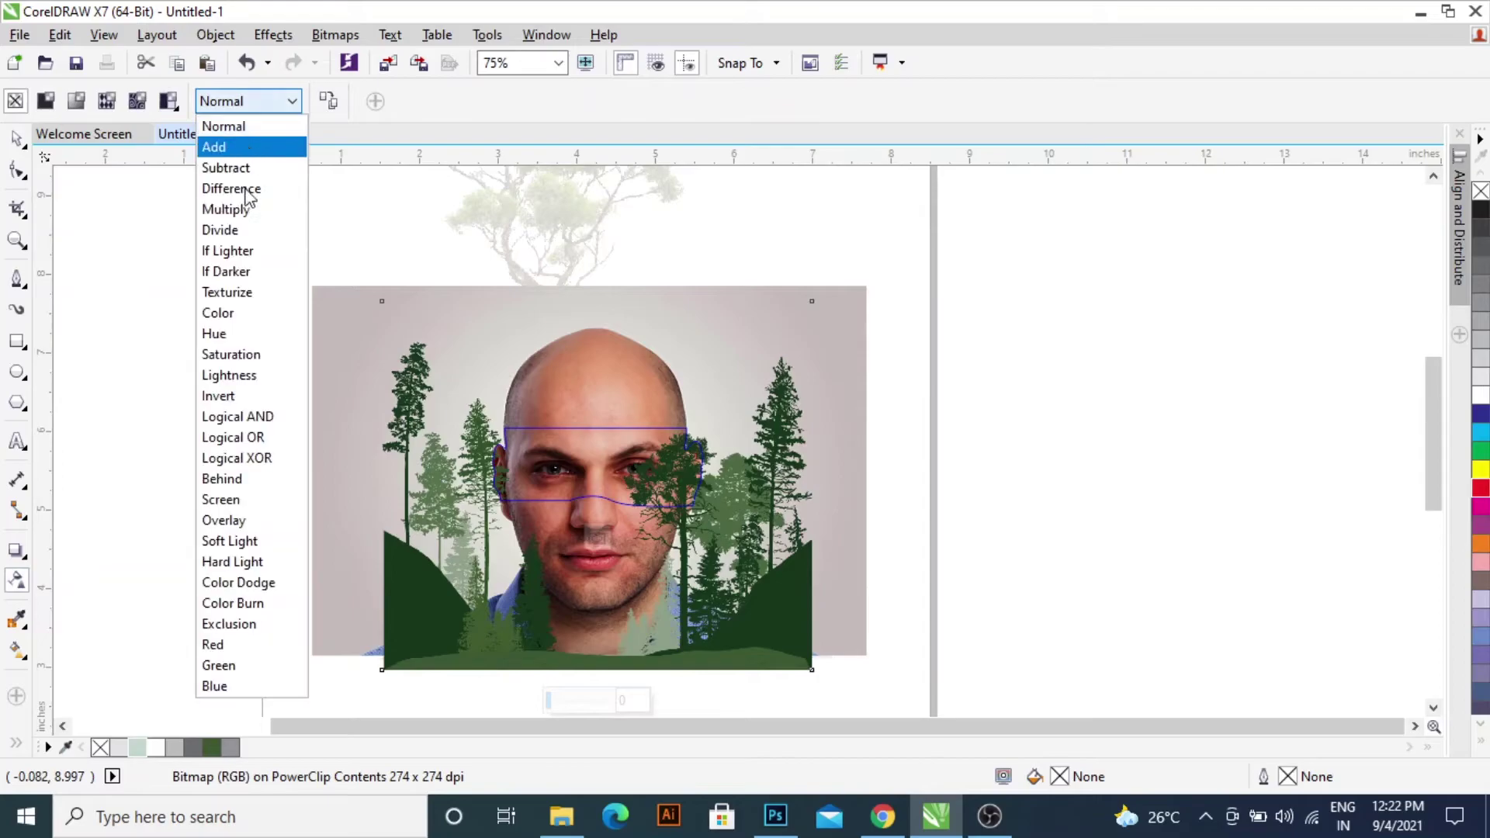
pyautogui.click(246, 203)
pyautogui.click(256, 103)
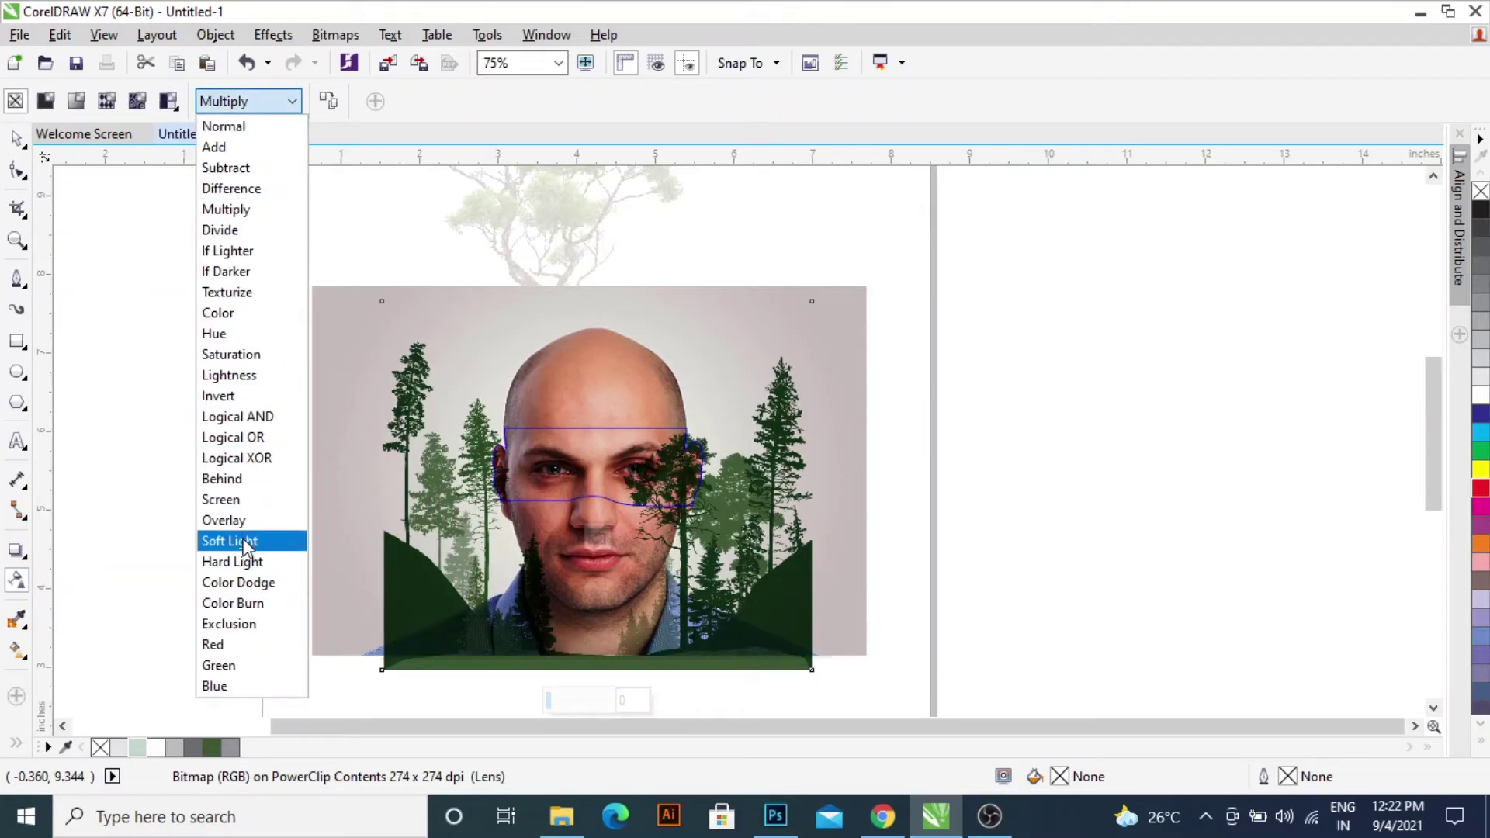
pyautogui.click(245, 540)
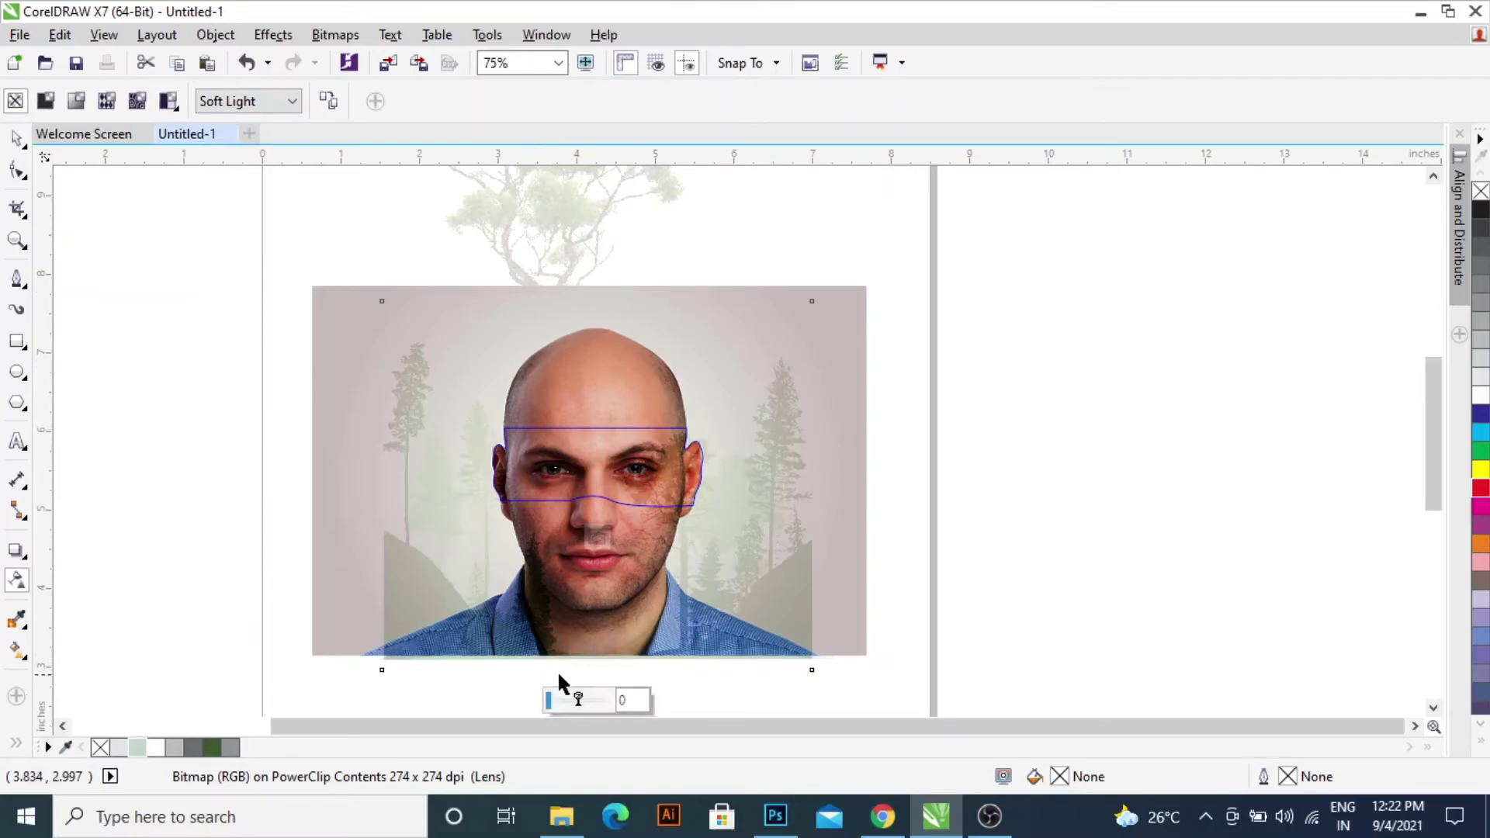
pyautogui.click(598, 536)
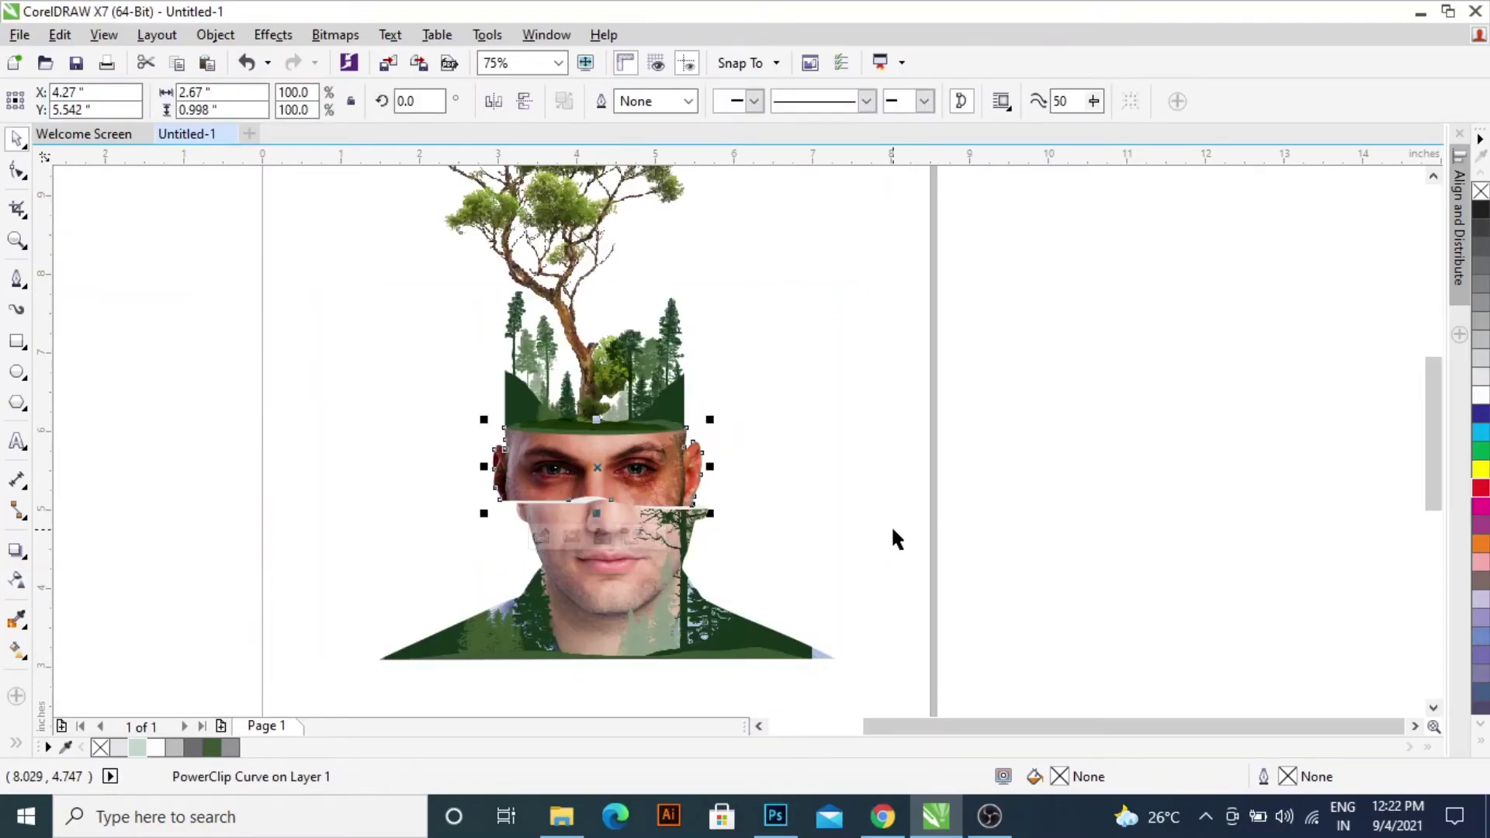
# - Set the forest inside the shoulder clip to Soft Light, then finish editing and deselect
pyautogui.doubleClick(694, 609)
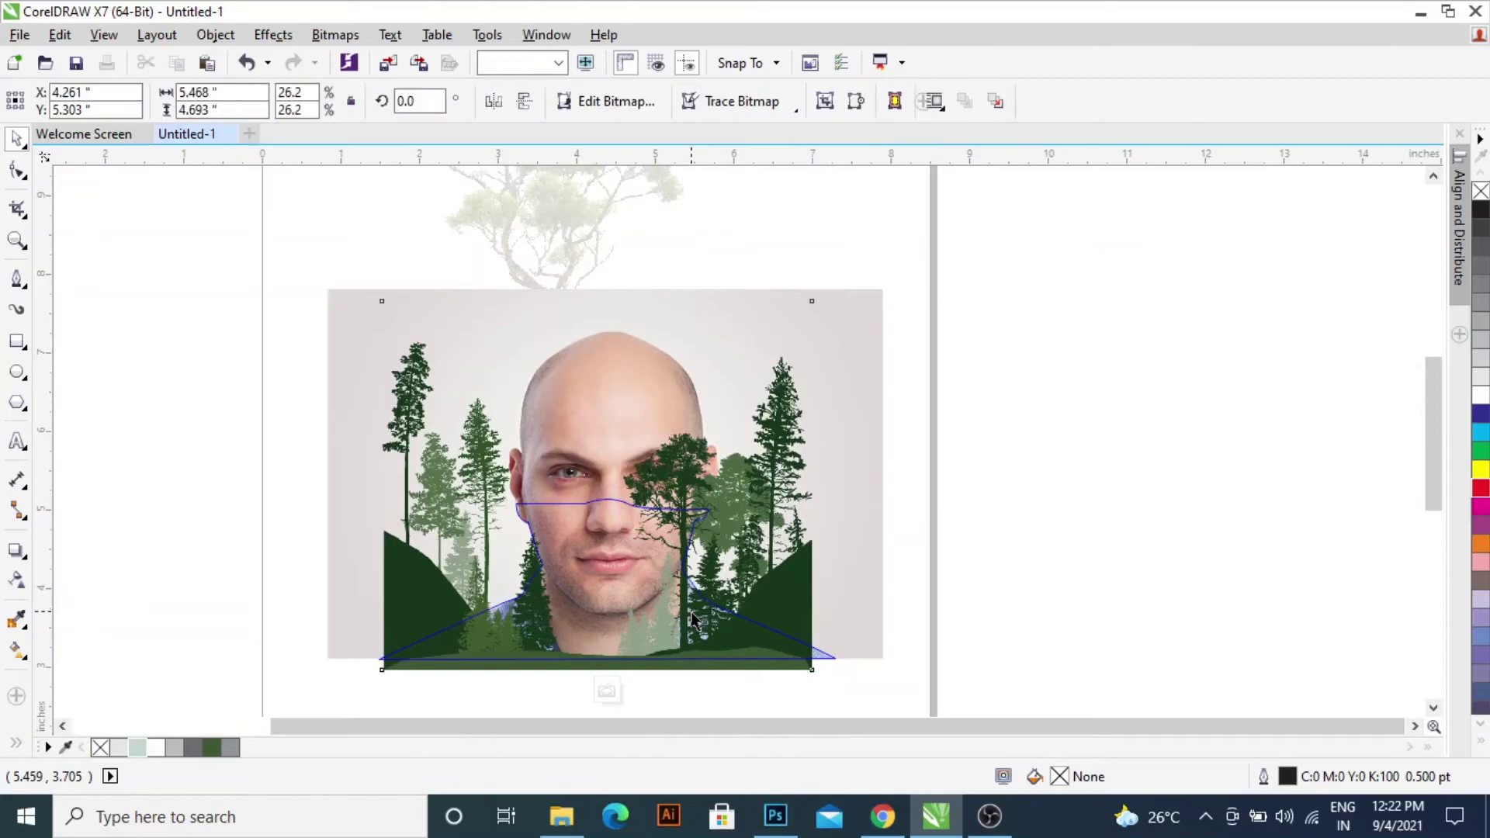
pyautogui.click(17, 580)
pyautogui.click(233, 101)
pyautogui.click(233, 541)
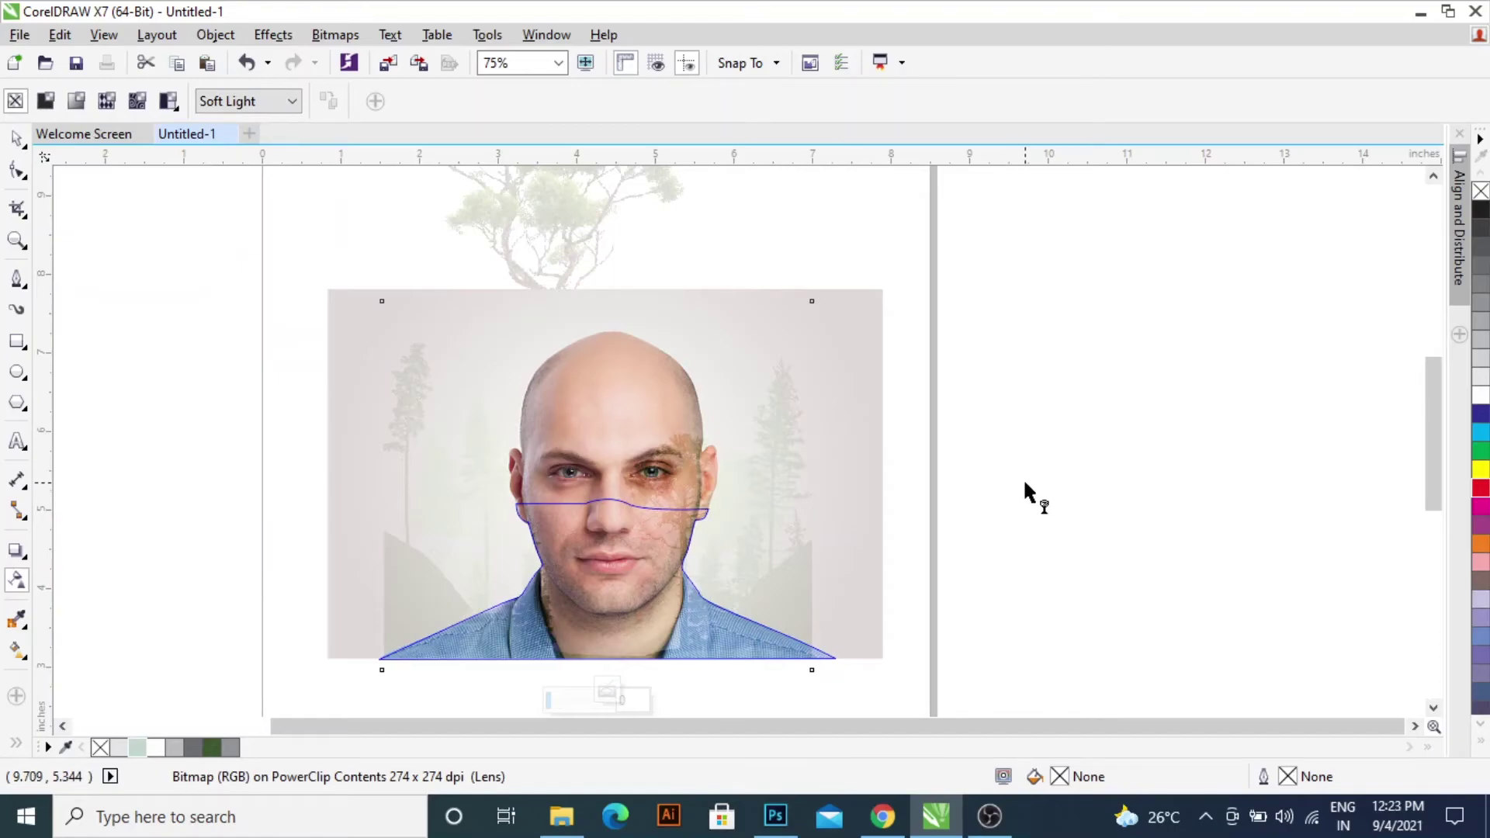
pyautogui.click(17, 138)
pyautogui.click(607, 690)
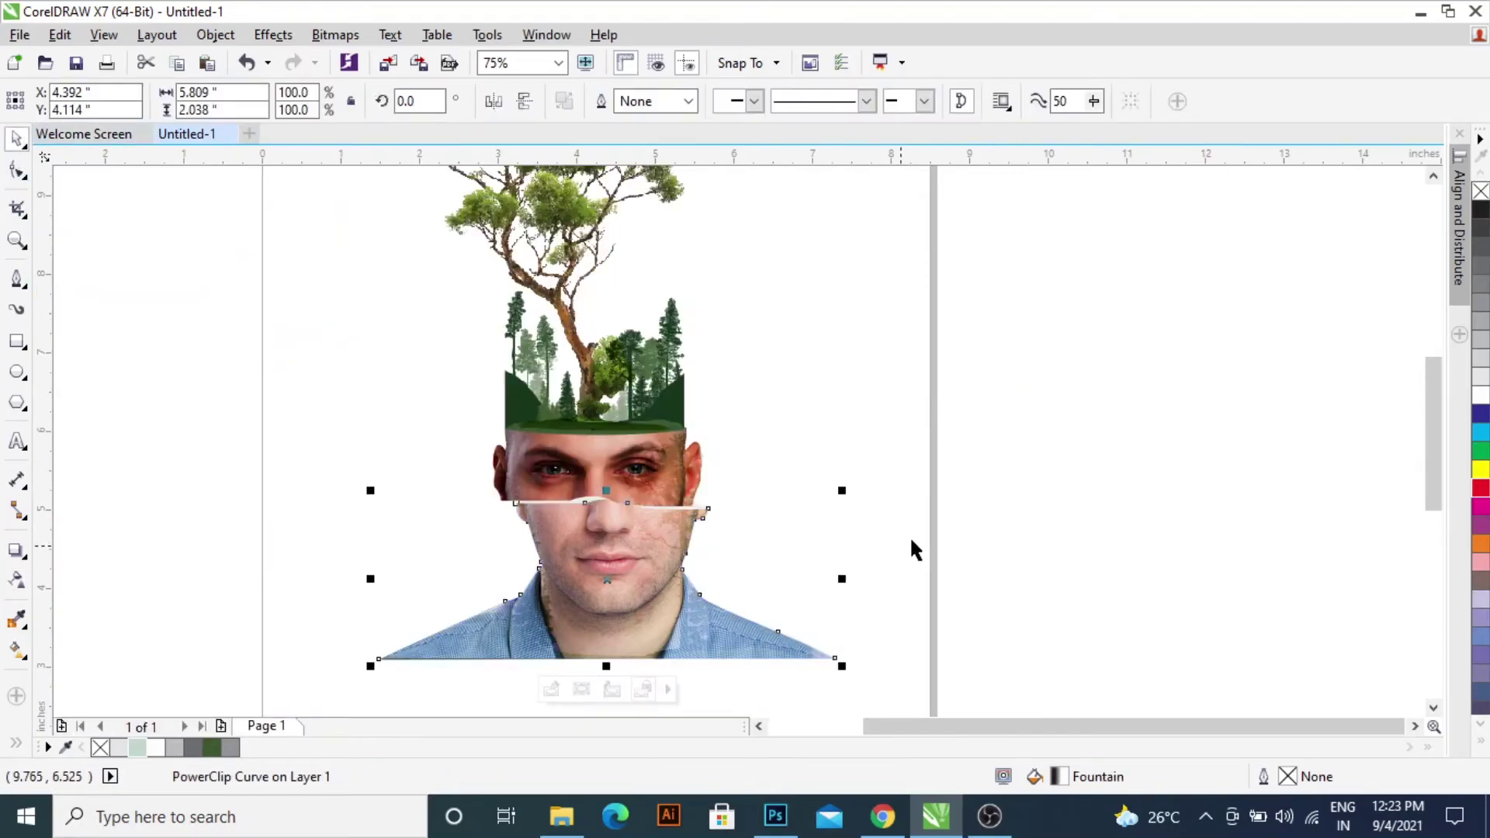
pyautogui.keyDown('ctrl'); pyautogui.click(649, 559); pyautogui.keyUp('ctrl')
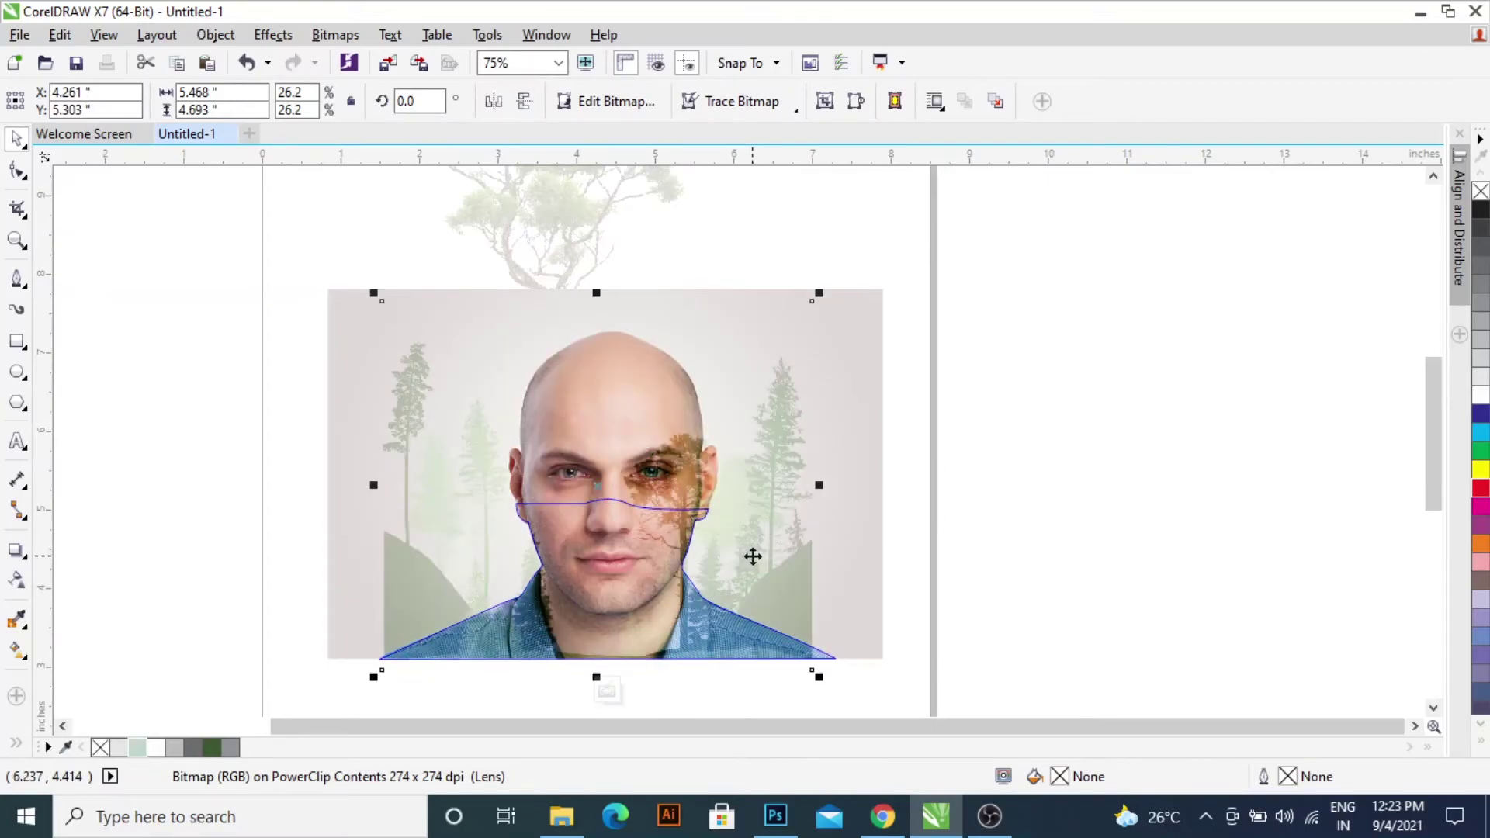
pyautogui.keyDown('ctrl'); pyautogui.click(1097, 480); pyautogui.keyUp('ctrl')
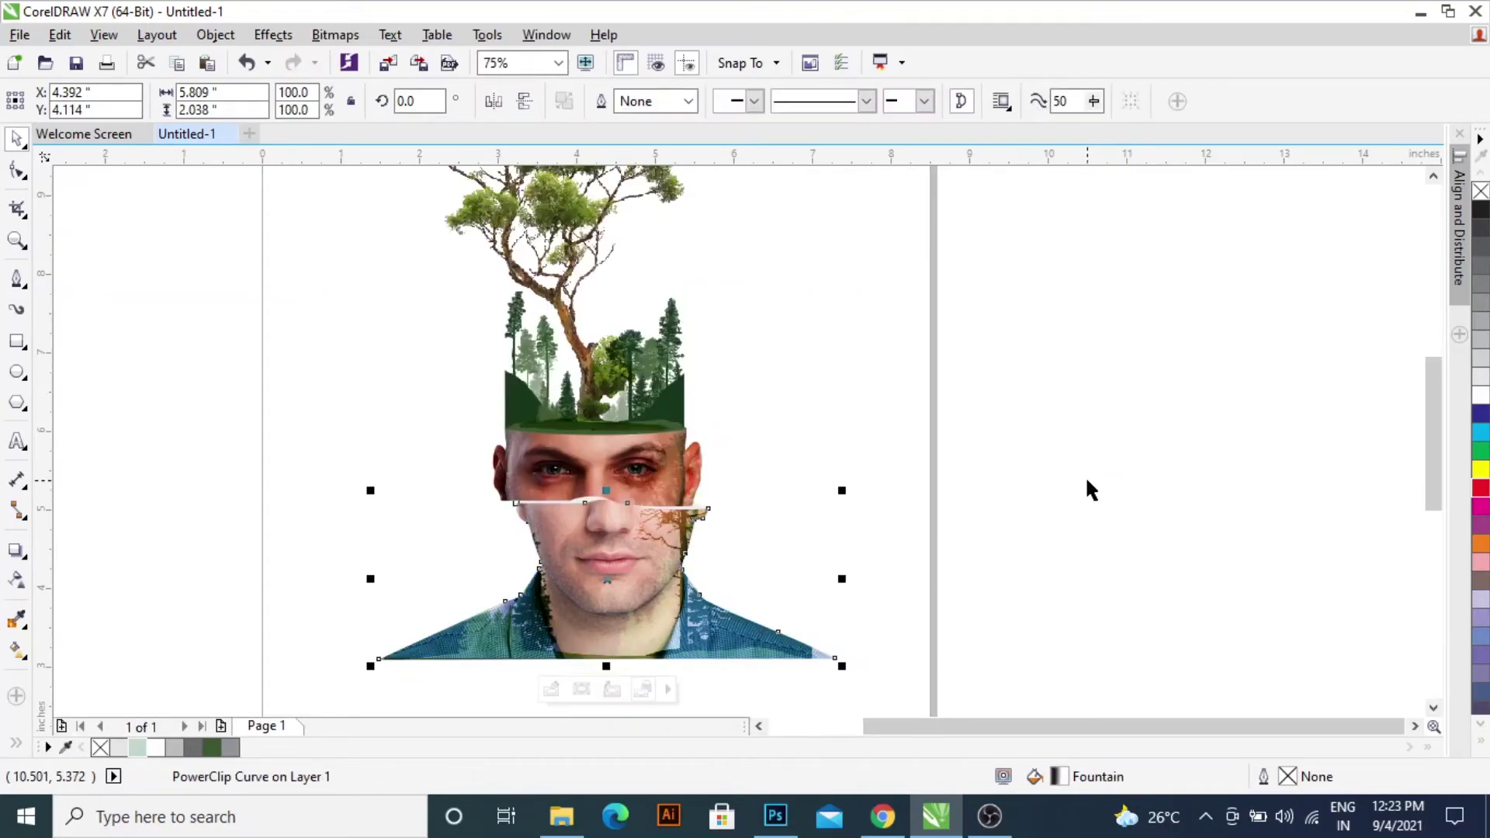
pyautogui.click(1086, 480)
pyautogui.scroll(-2, 698, 466)
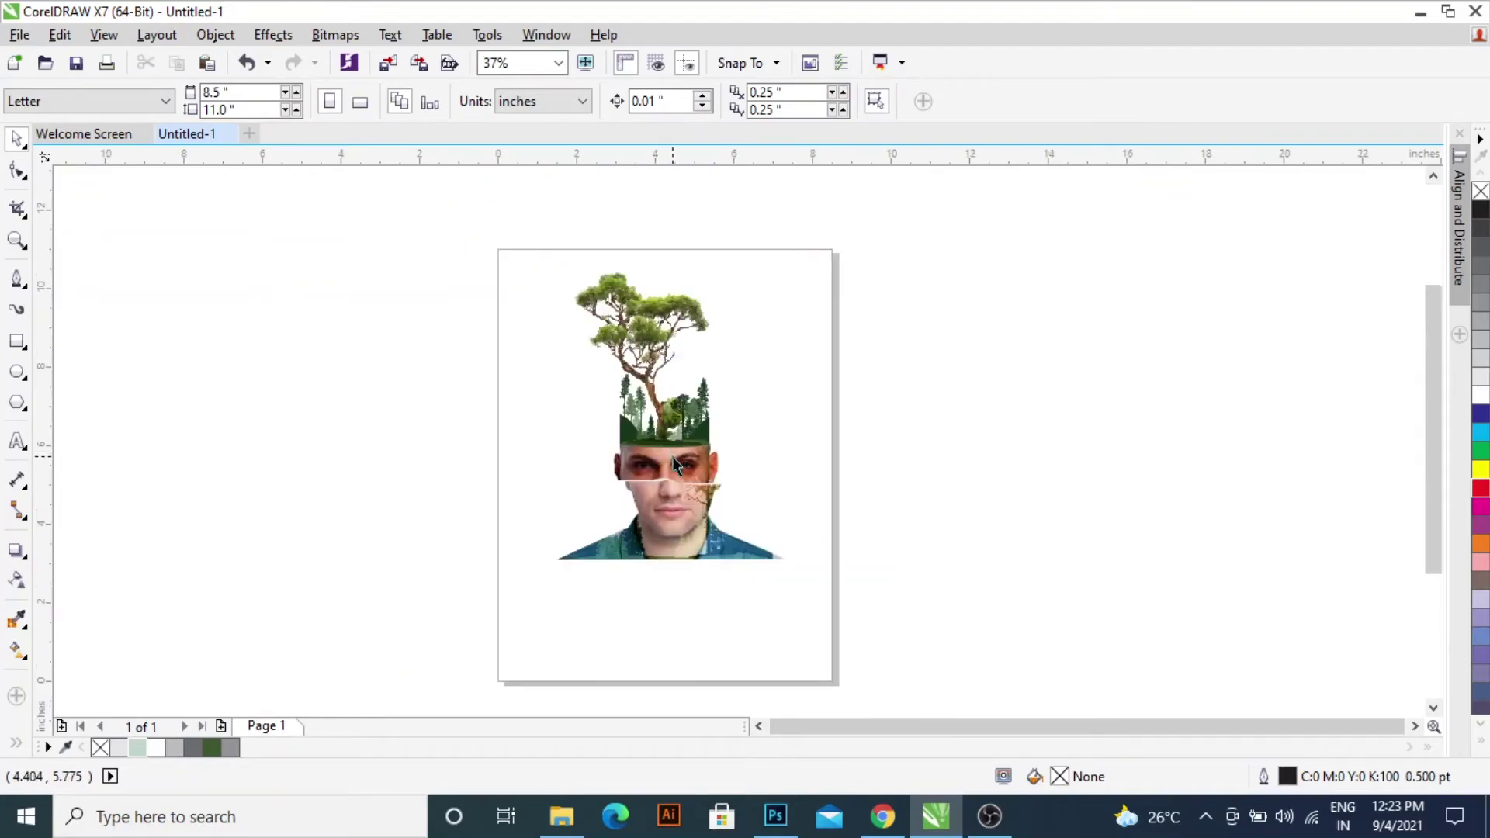
# - Draw a page-sized rectangle with an elliptical fountain fill, light grey edges fading to a white centre
pyautogui.click(15, 341)
pyautogui.moveTo(497, 251); pyautogui.dragTo(832, 681)
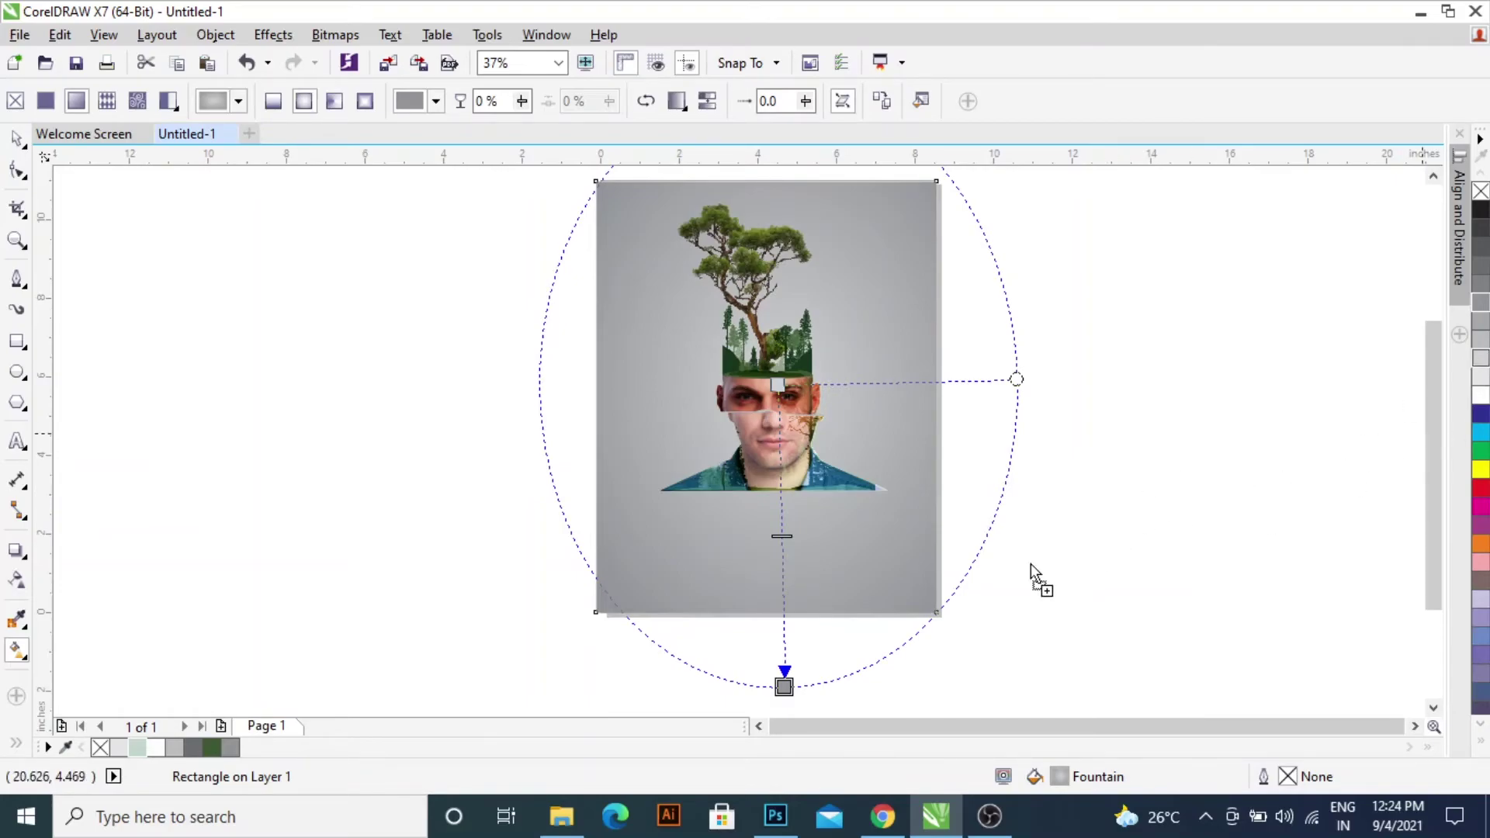
pyautogui.click(784, 687)
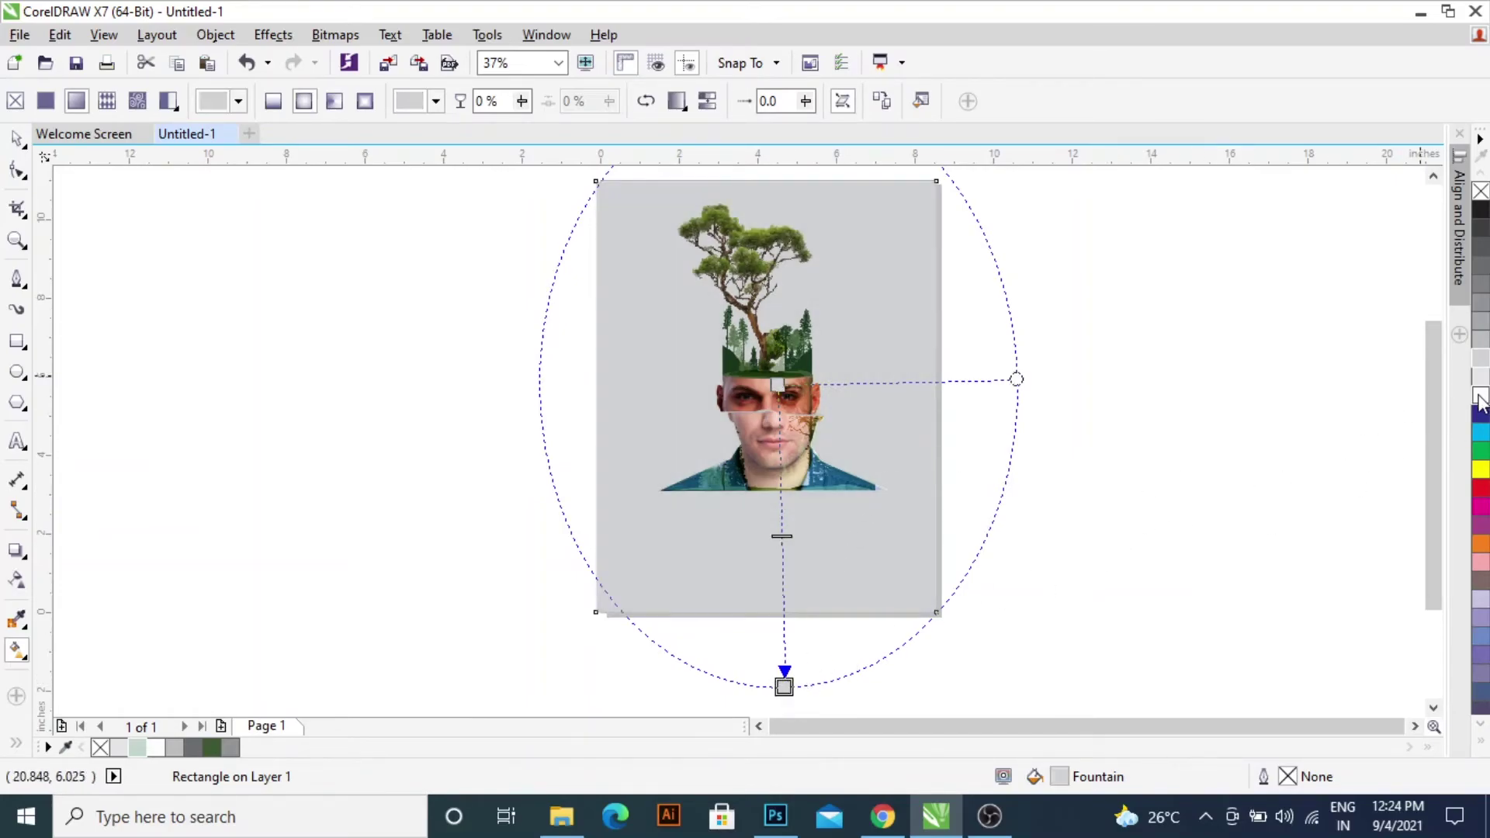
pyautogui.moveTo(1480, 401); pyautogui.dragTo(778, 384)
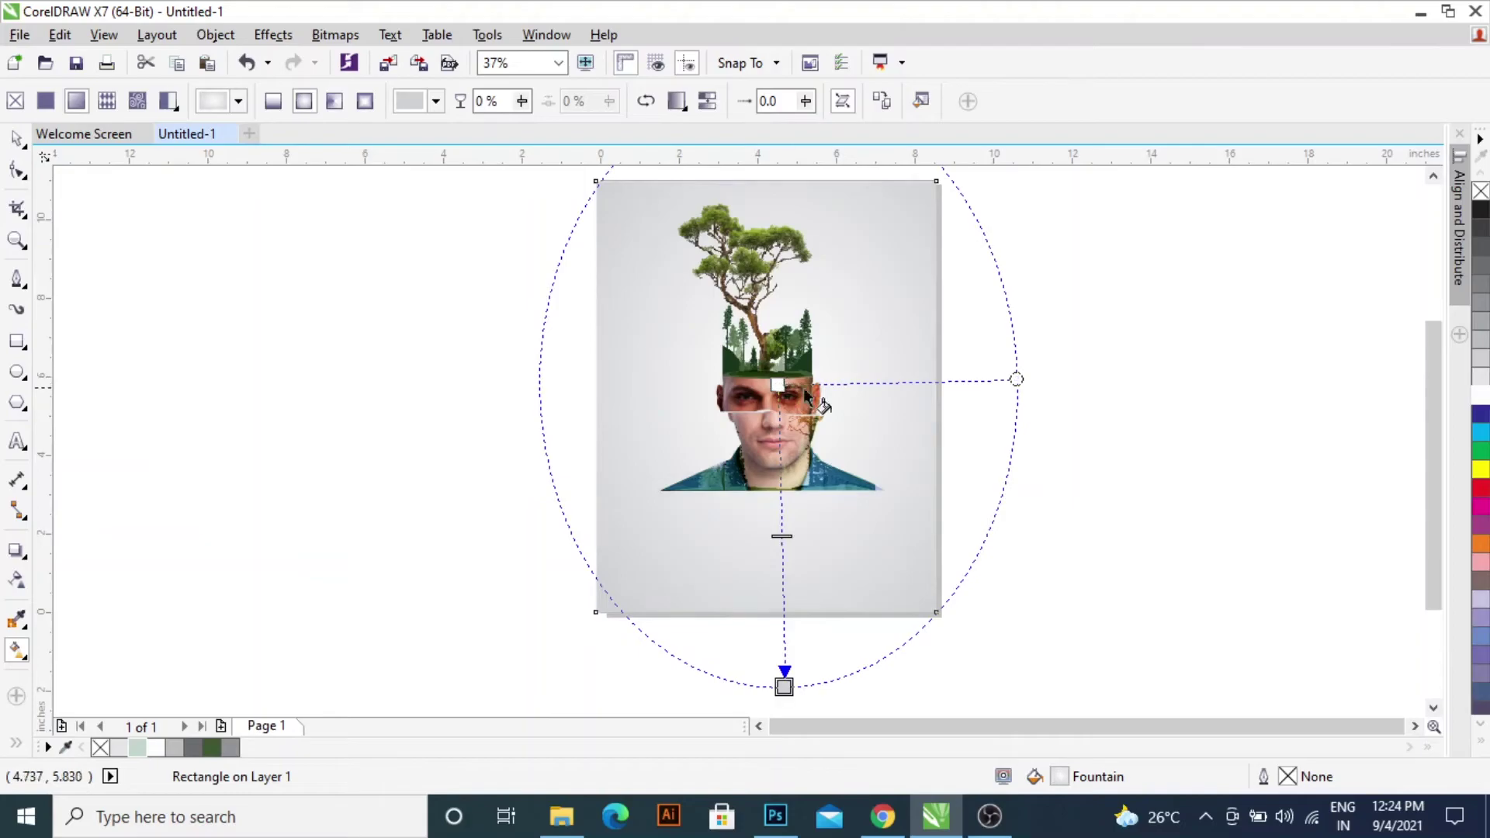
pyautogui.click(26, 137)
pyautogui.click(295, 310)
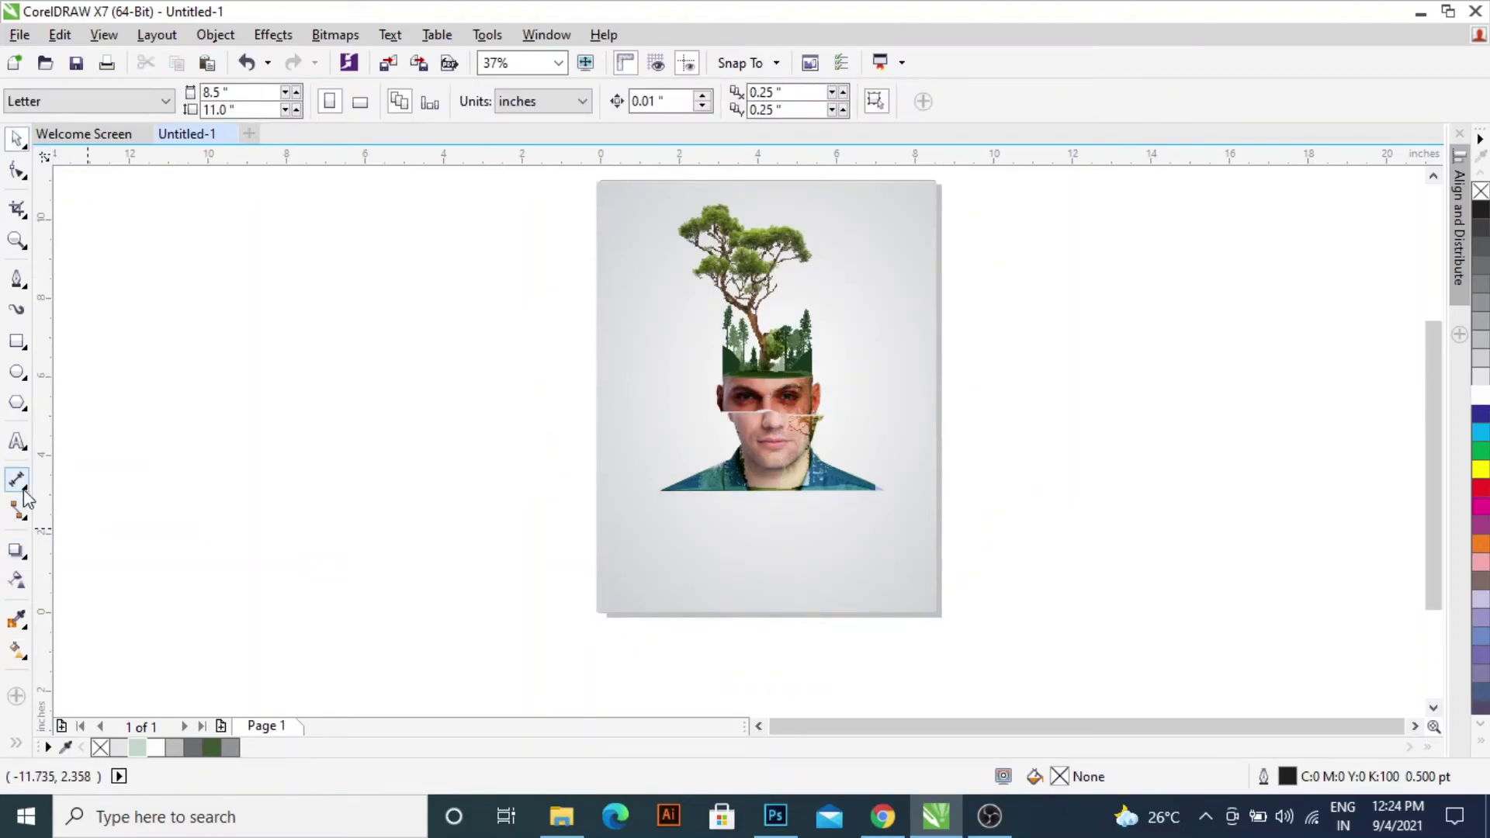
# - Add the 'save the tree' text below the portrait in Impact and enlarge it
pyautogui.click(755, 532)
pyautogui.scroll(2, 771, 541)
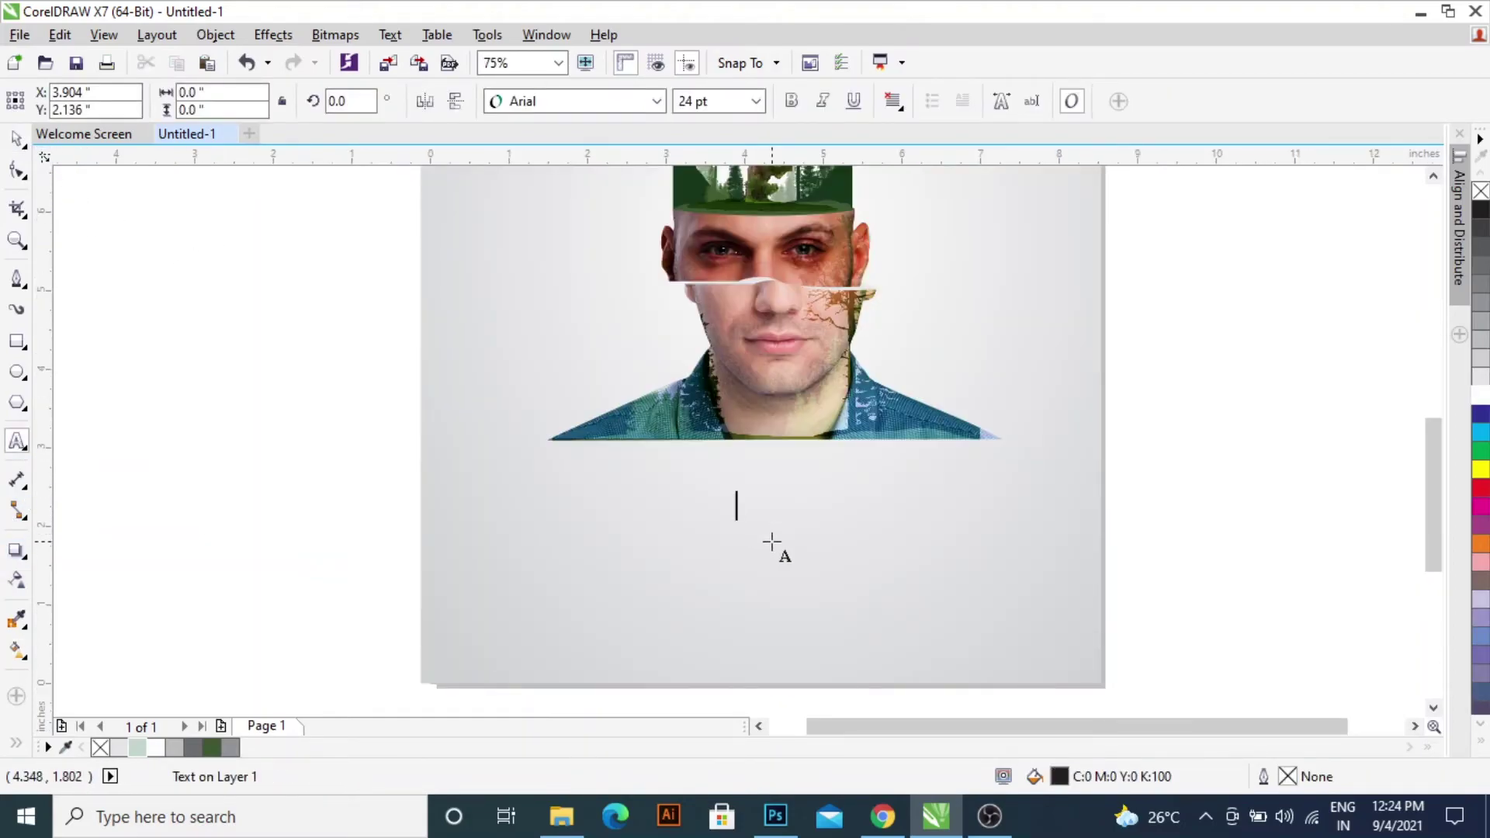
pyautogui.write('save the tree')
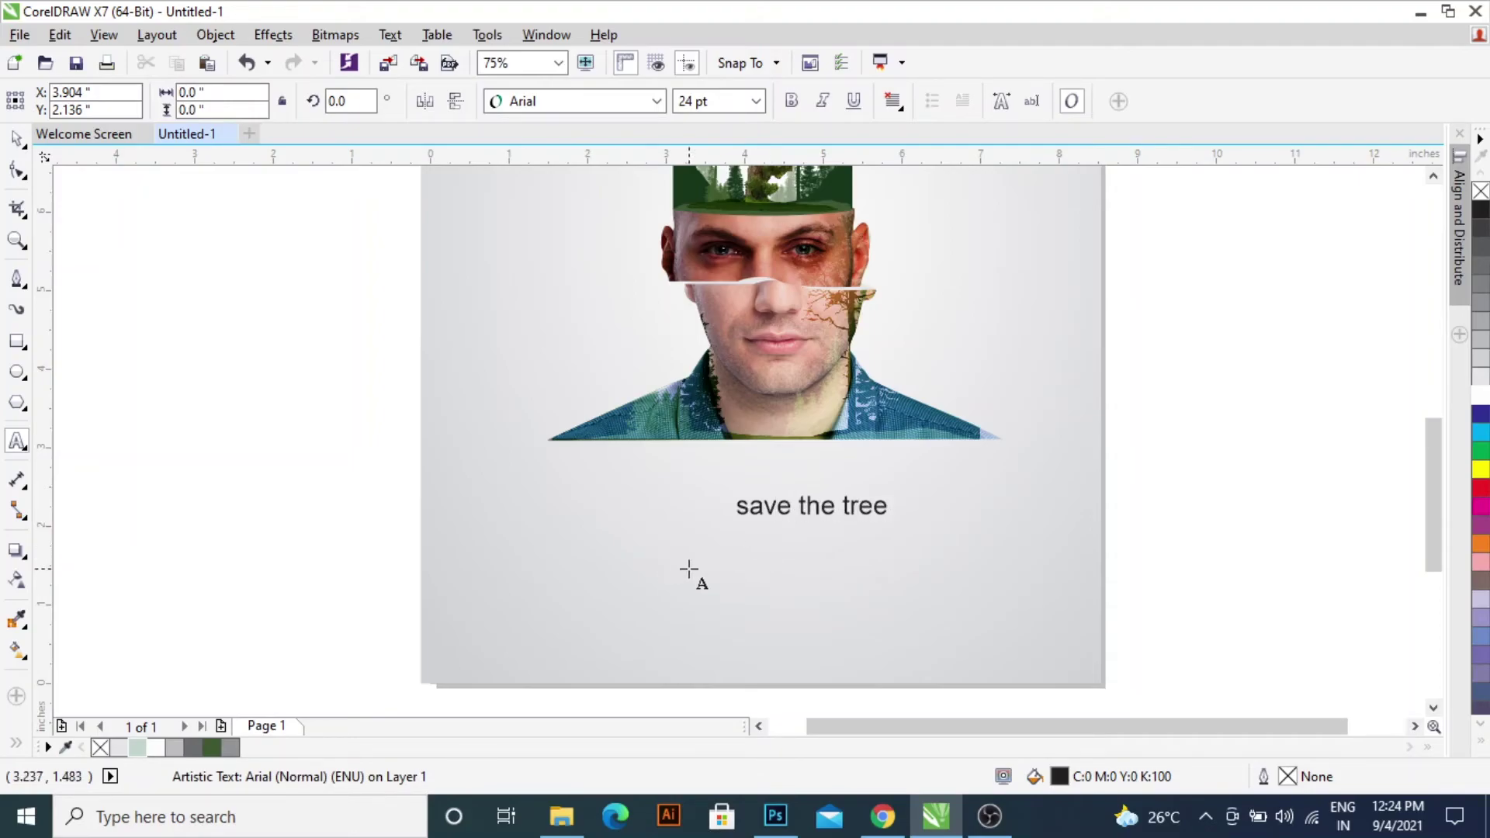
pyautogui.hotkey('ctrl', 'space')
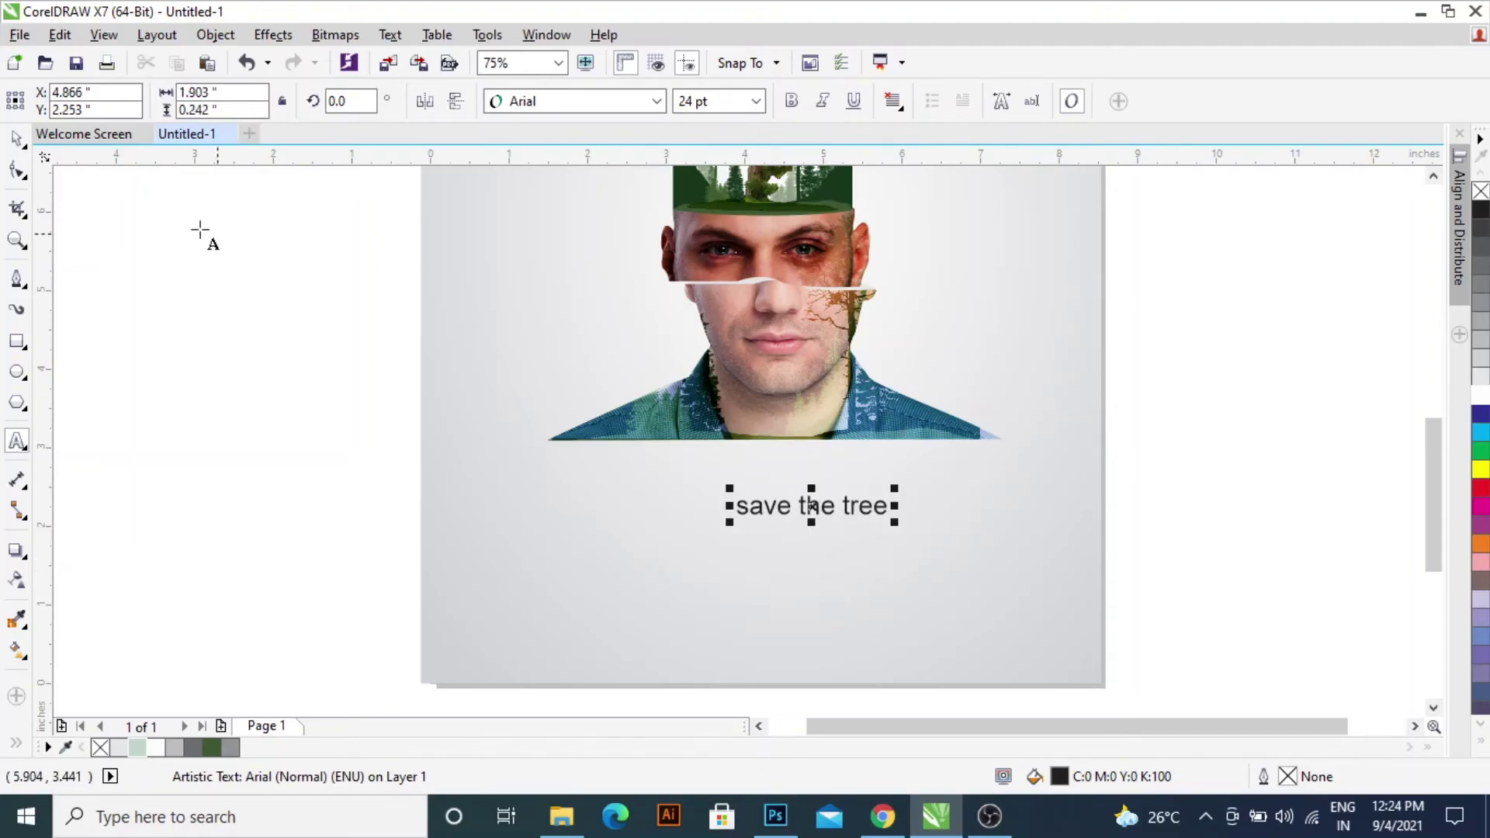
pyautogui.click(594, 105)
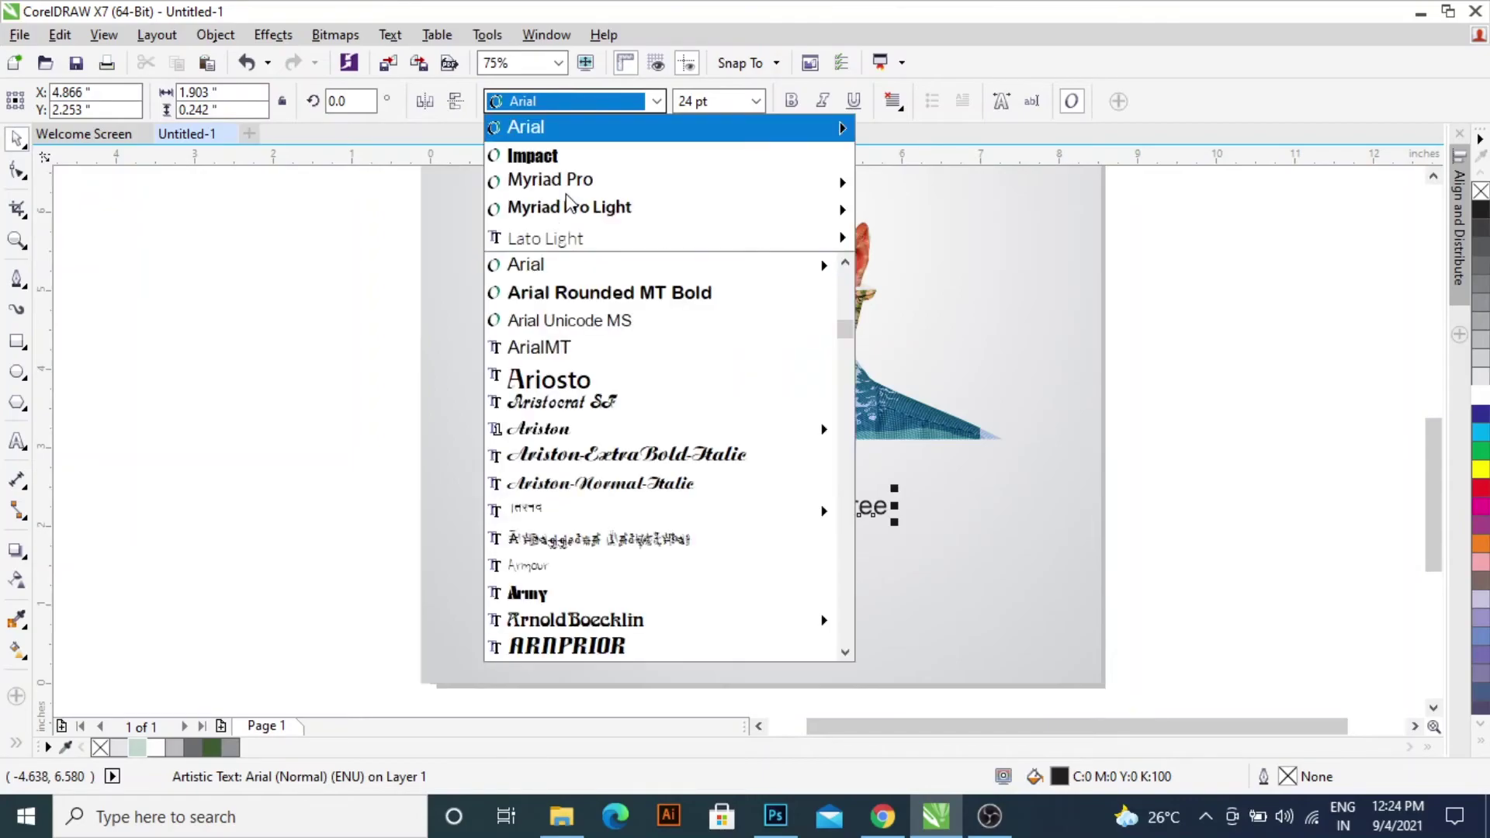
pyautogui.click(543, 153)
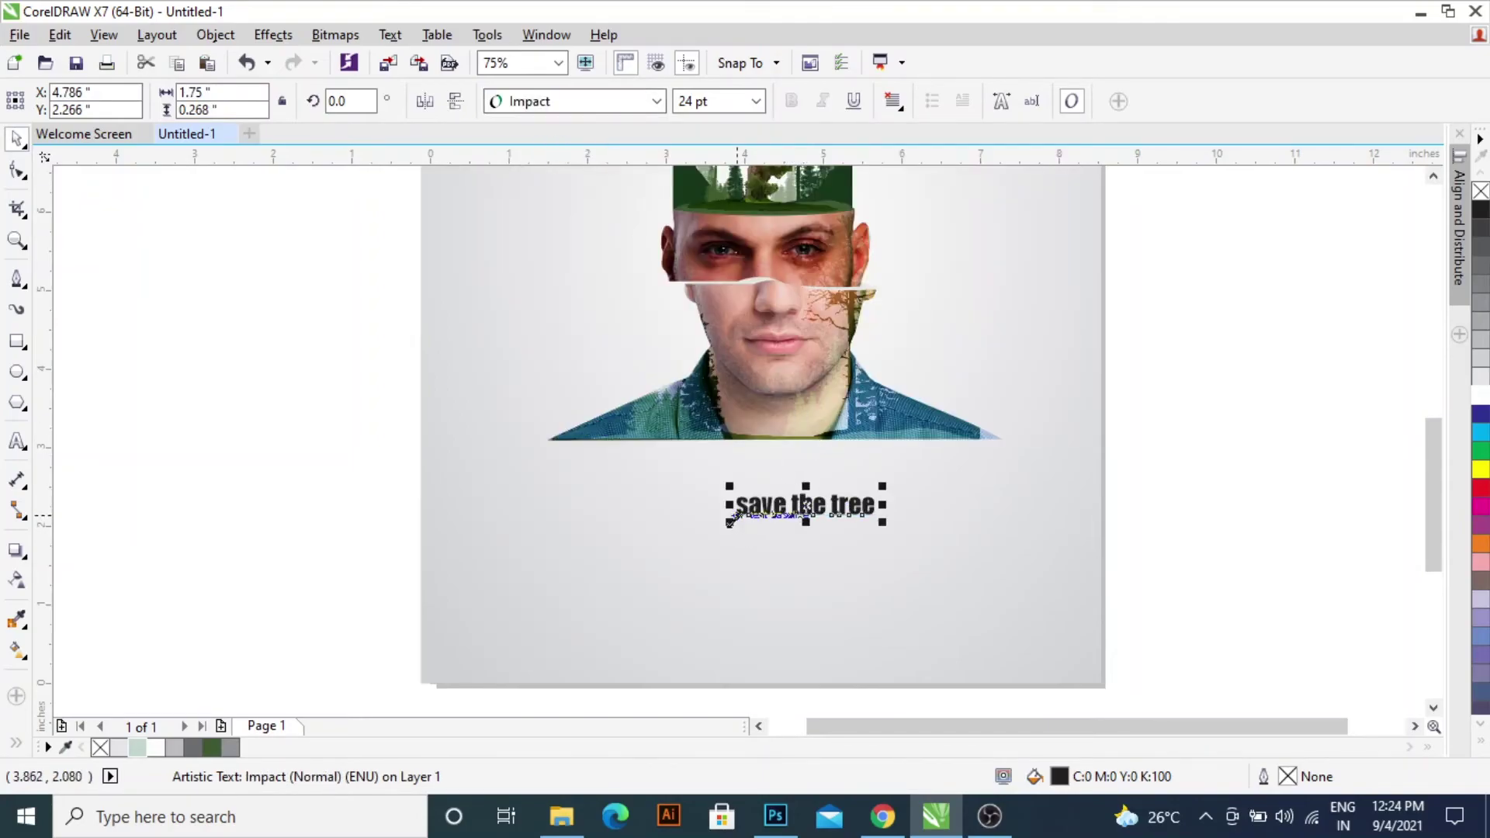
pyautogui.moveTo(729, 522); pyautogui.dragTo(559, 592)
# - Change the title text to UPPERCASE
pyautogui.doubleClick(653, 516)
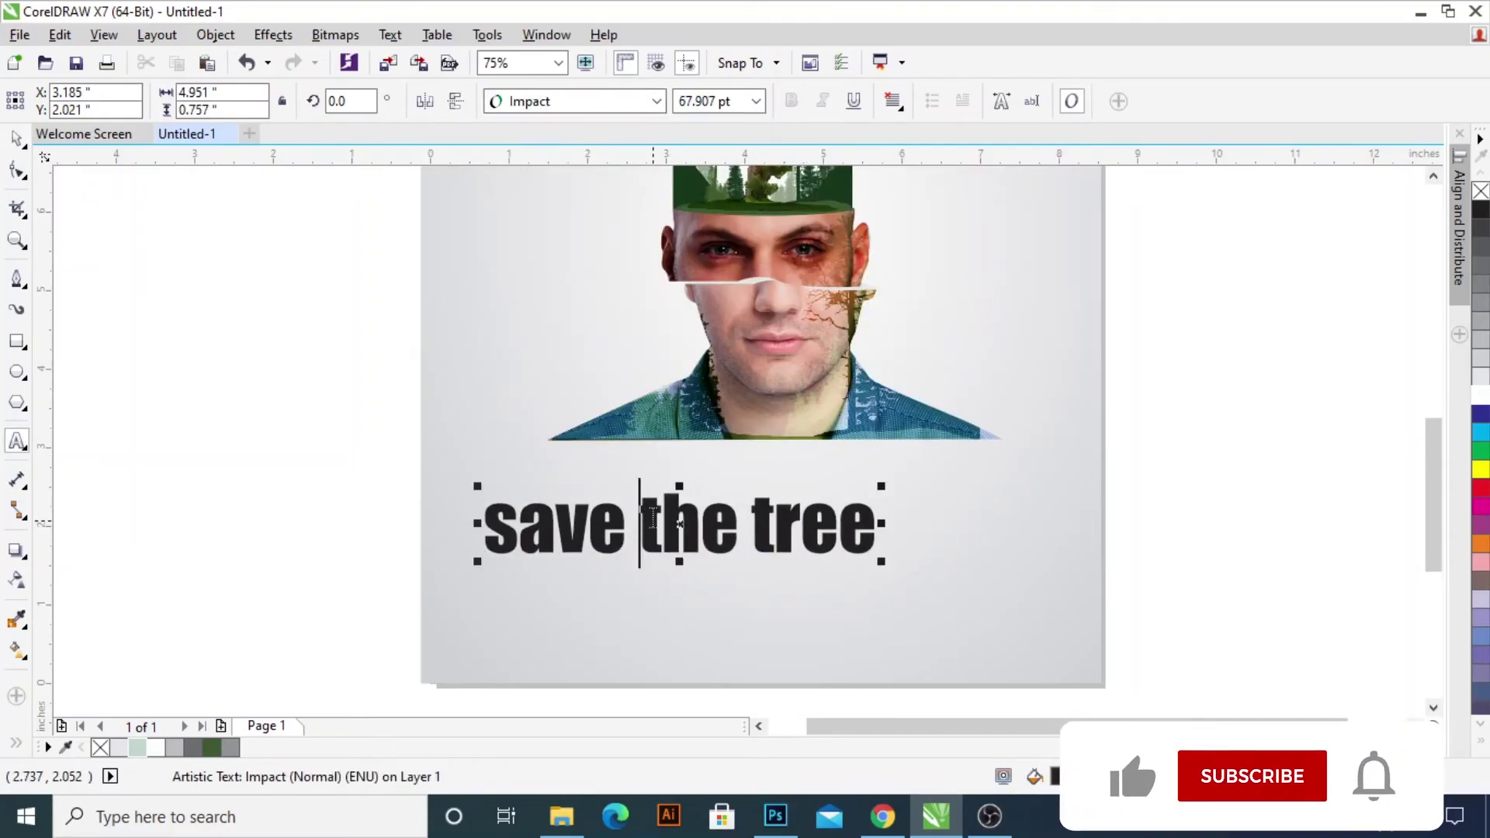
pyautogui.hotkey('ctrl', 'a')
pyautogui.click(390, 34)
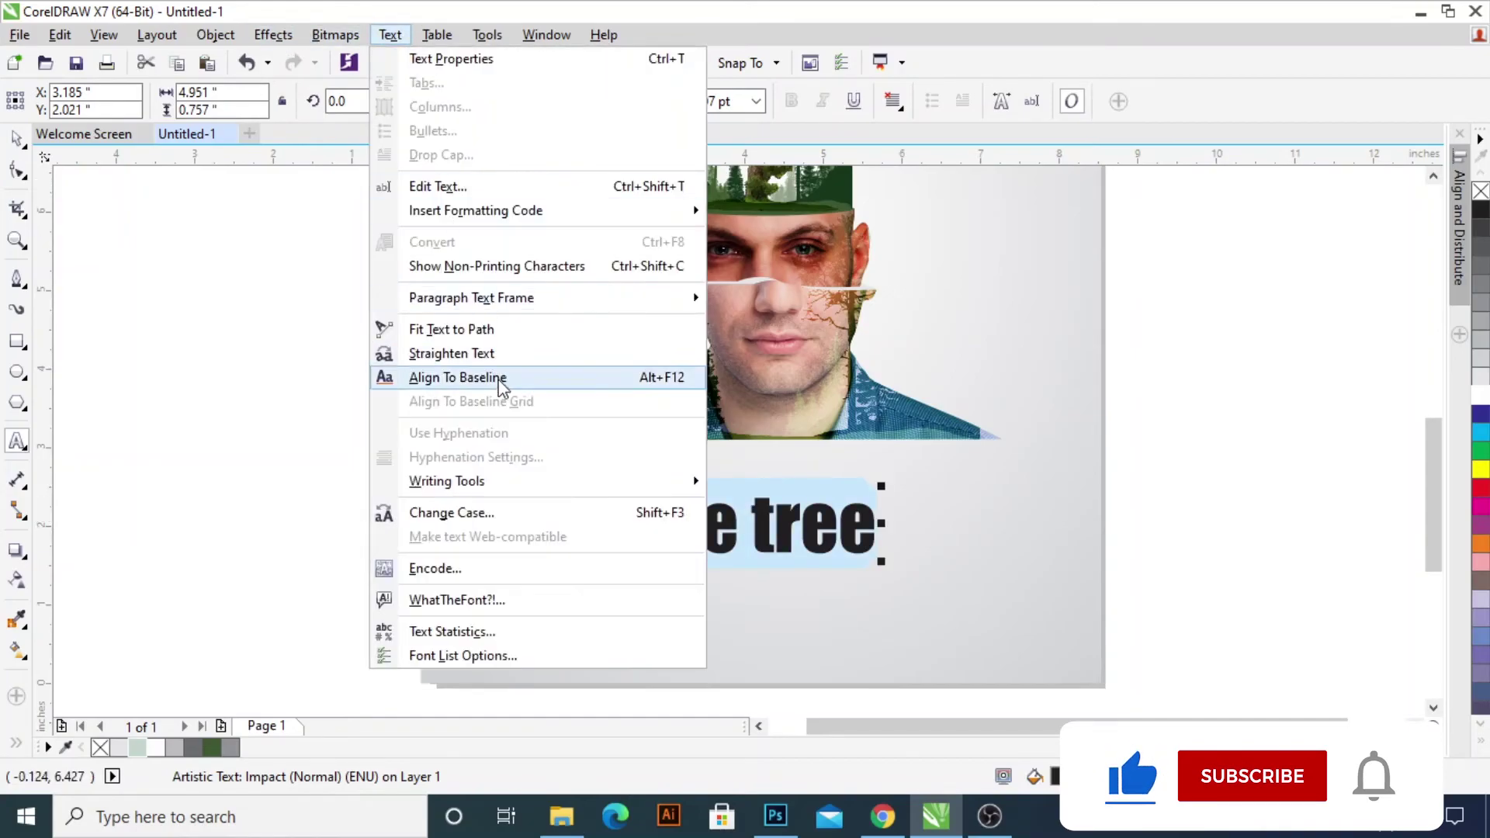
pyautogui.click(469, 513)
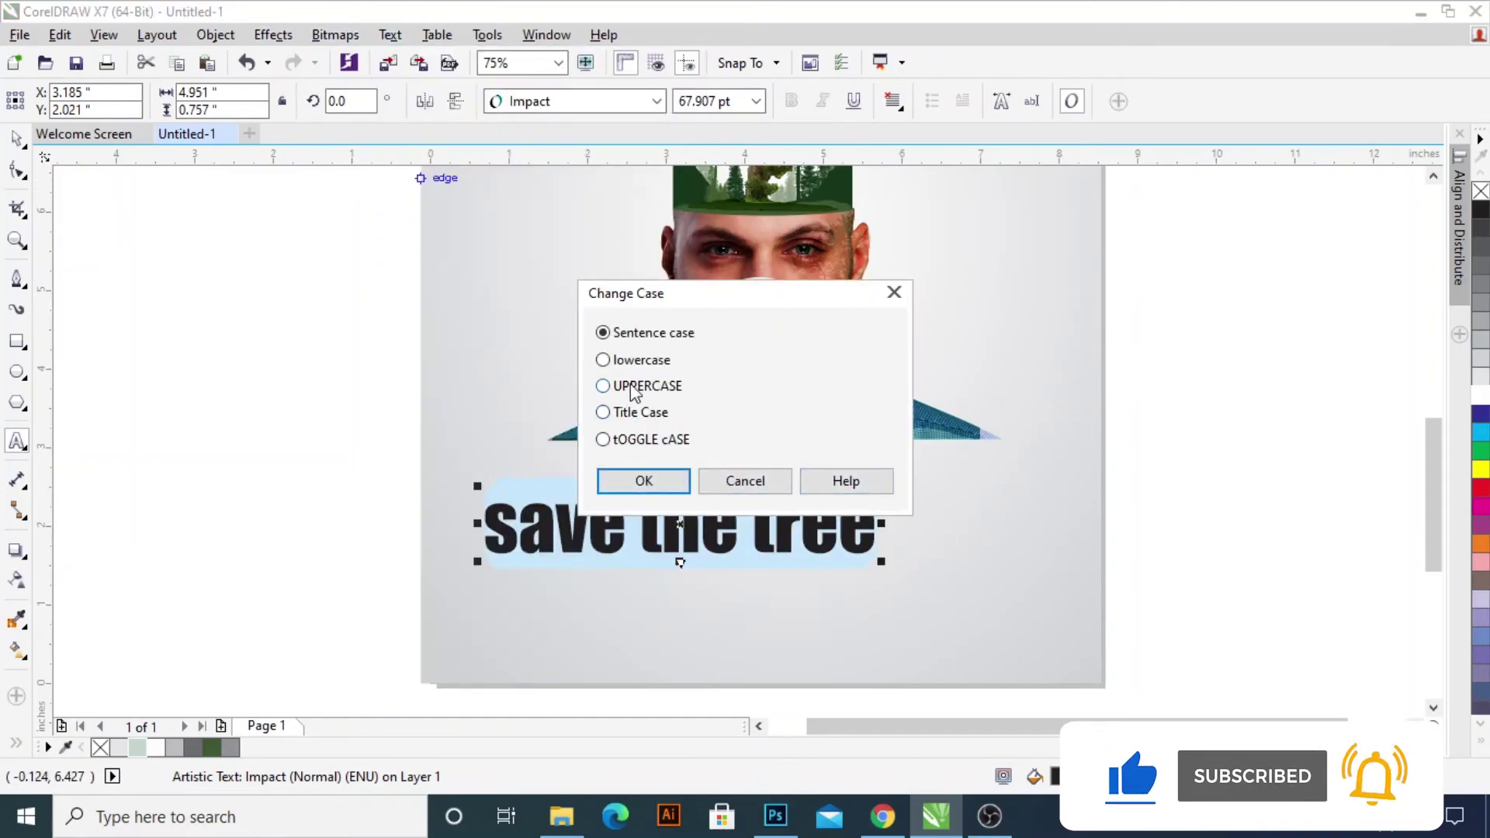
pyautogui.click(603, 386)
pyautogui.click(642, 480)
pyautogui.click(16, 137)
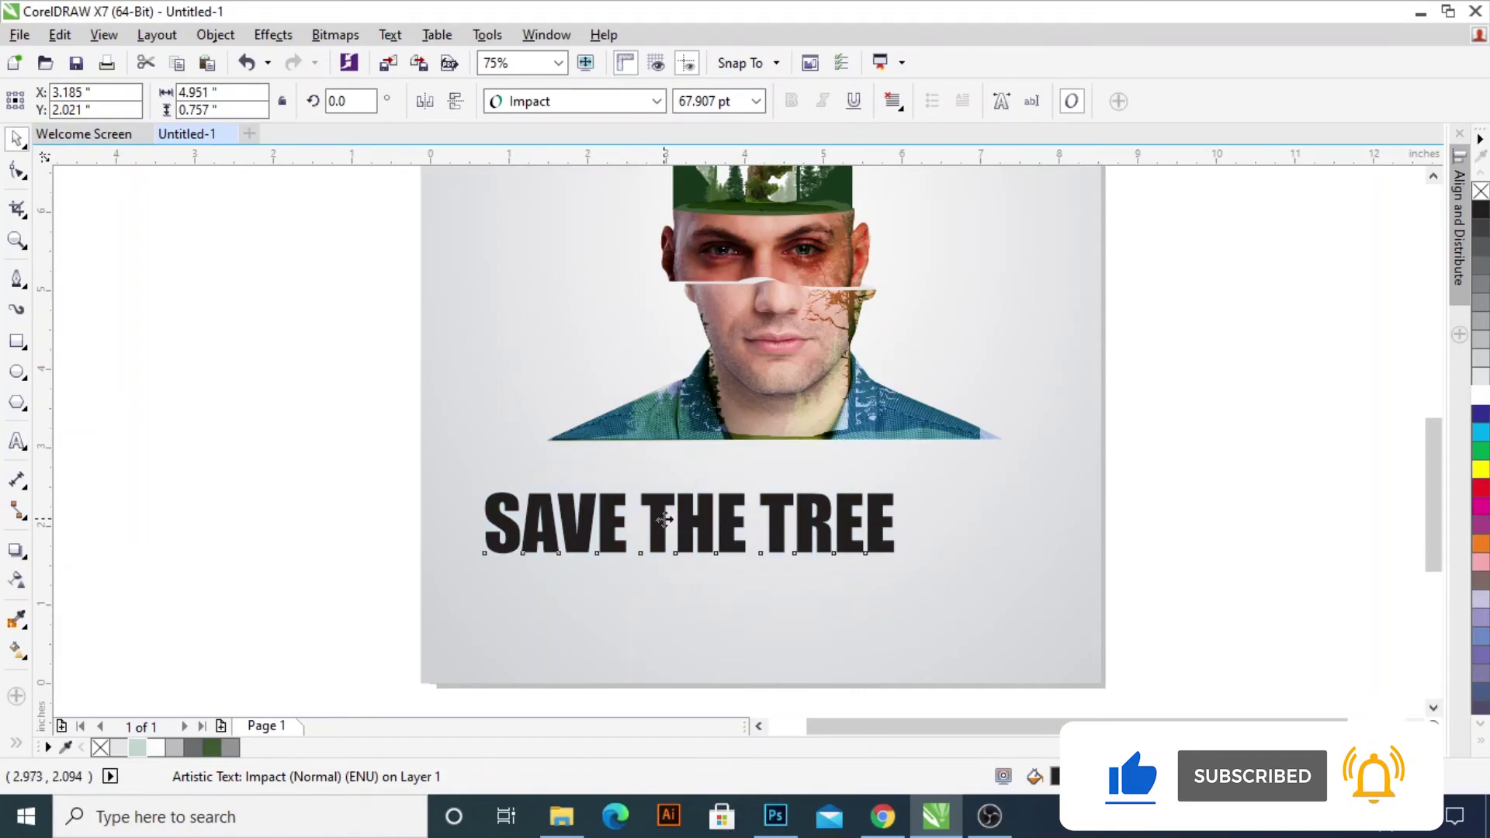
# - Move the title just under the portrait, scale it to about 77 pt and fill it dark green
pyautogui.moveTo(665, 519); pyautogui.dragTo(717, 465)
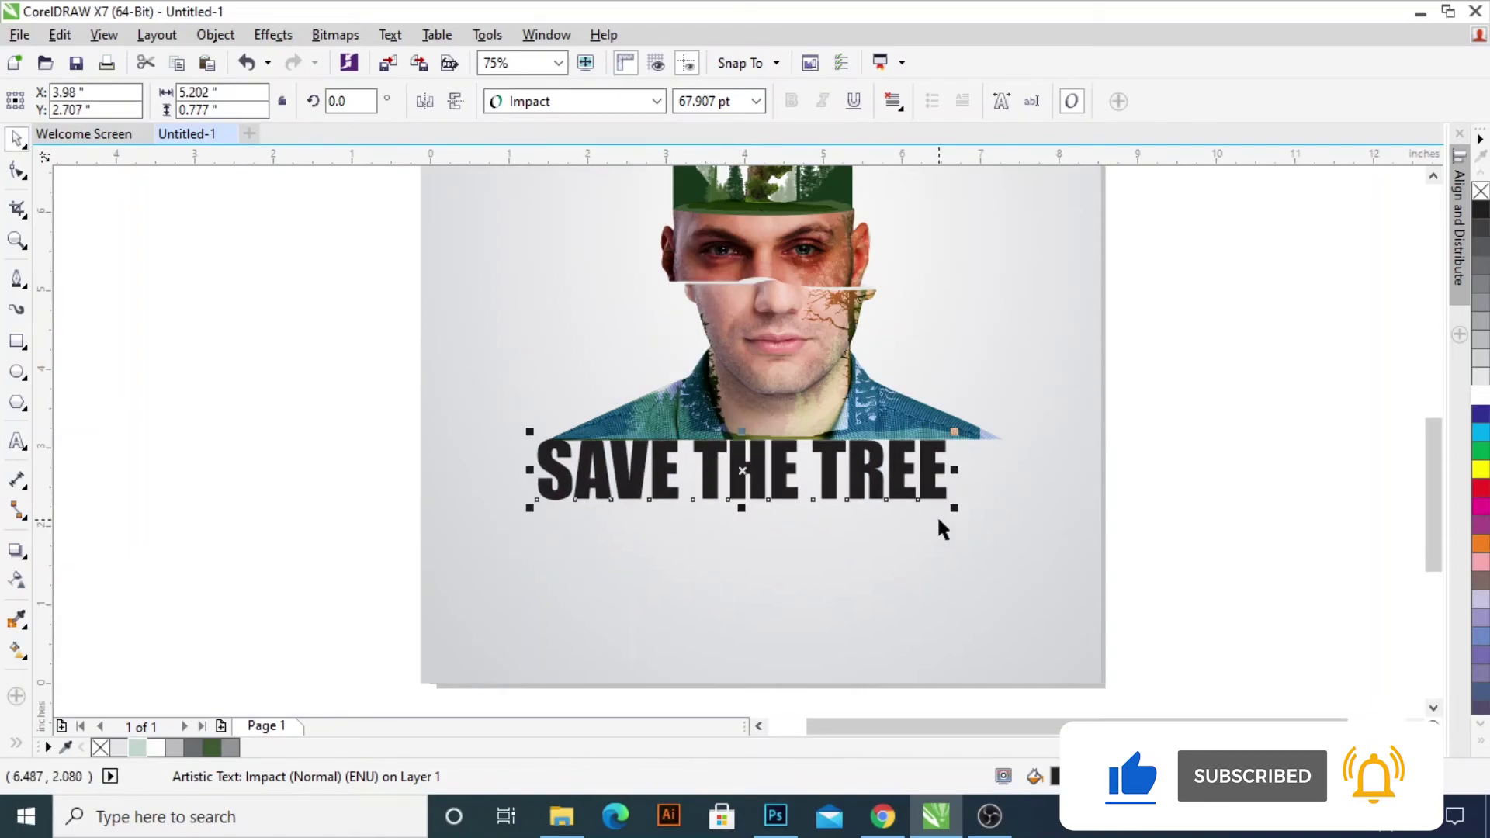
pyautogui.moveTo(954, 508); pyautogui.dragTo(1011, 542)
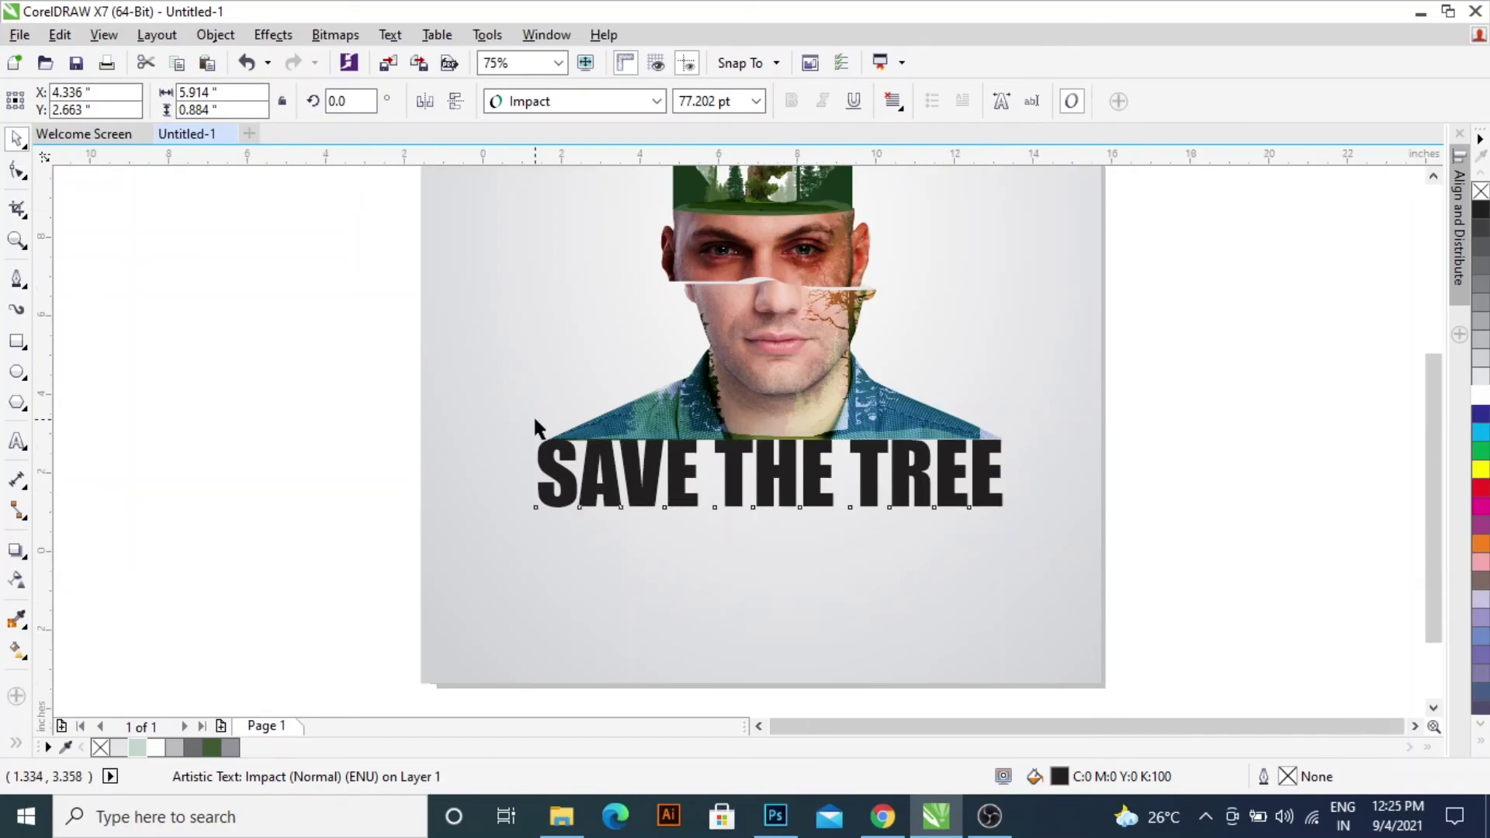
pyautogui.scroll(-2, 535, 411)
pyautogui.scroll(1, 604, 453)
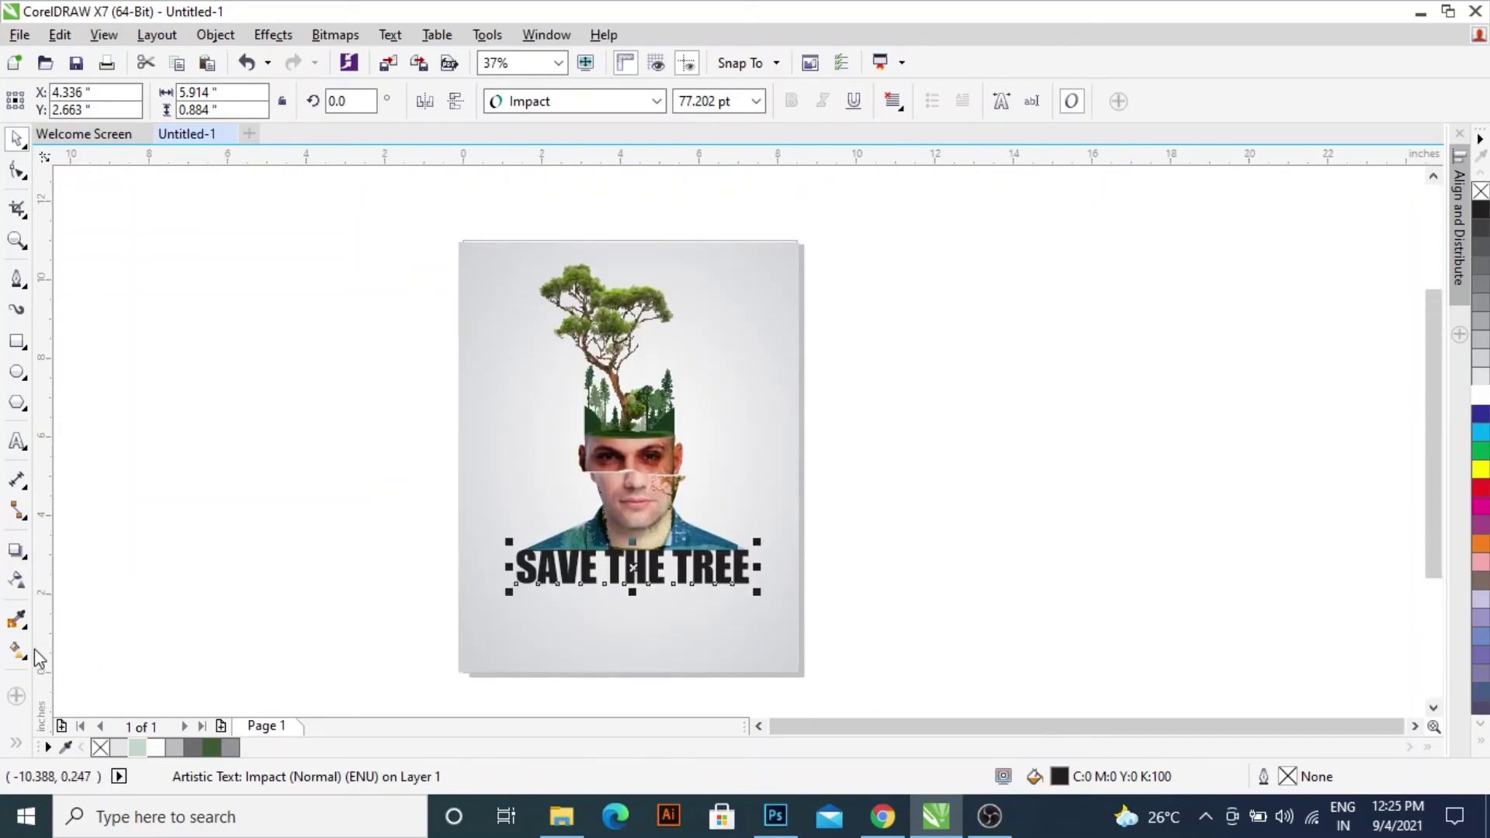
pyautogui.click(211, 747)
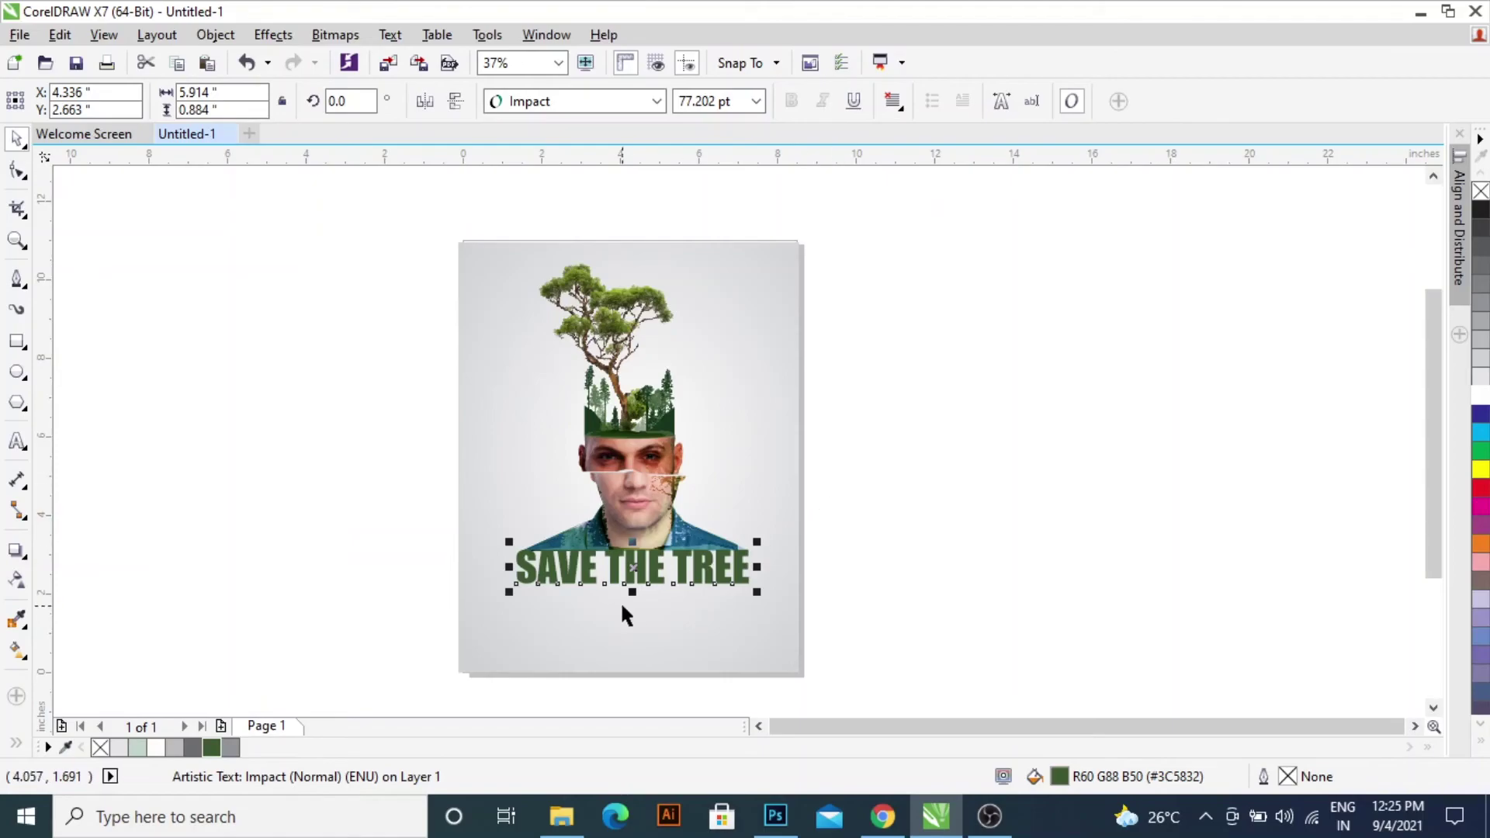
pyautogui.scroll(2, 622, 605)
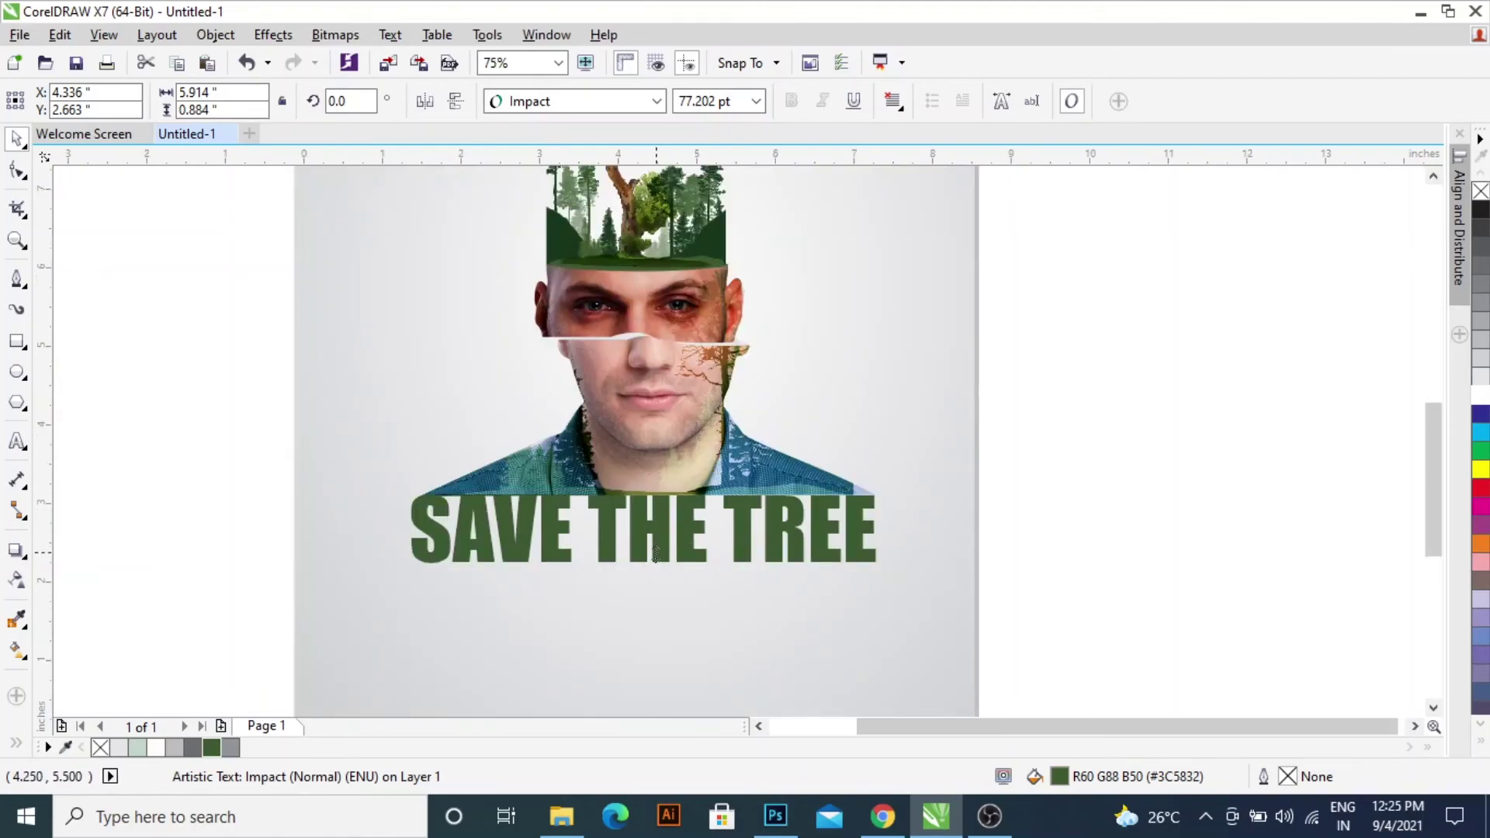
pyautogui.moveTo(643, 482); pyautogui.dragTo(642, 644)
pyautogui.hotkey('ctrl', 'z')
pyautogui.scroll(-2, 940, 501)
# - Group all seven objects and place a mirrored copy below, nudged up toward the title
pyautogui.press('Escape')
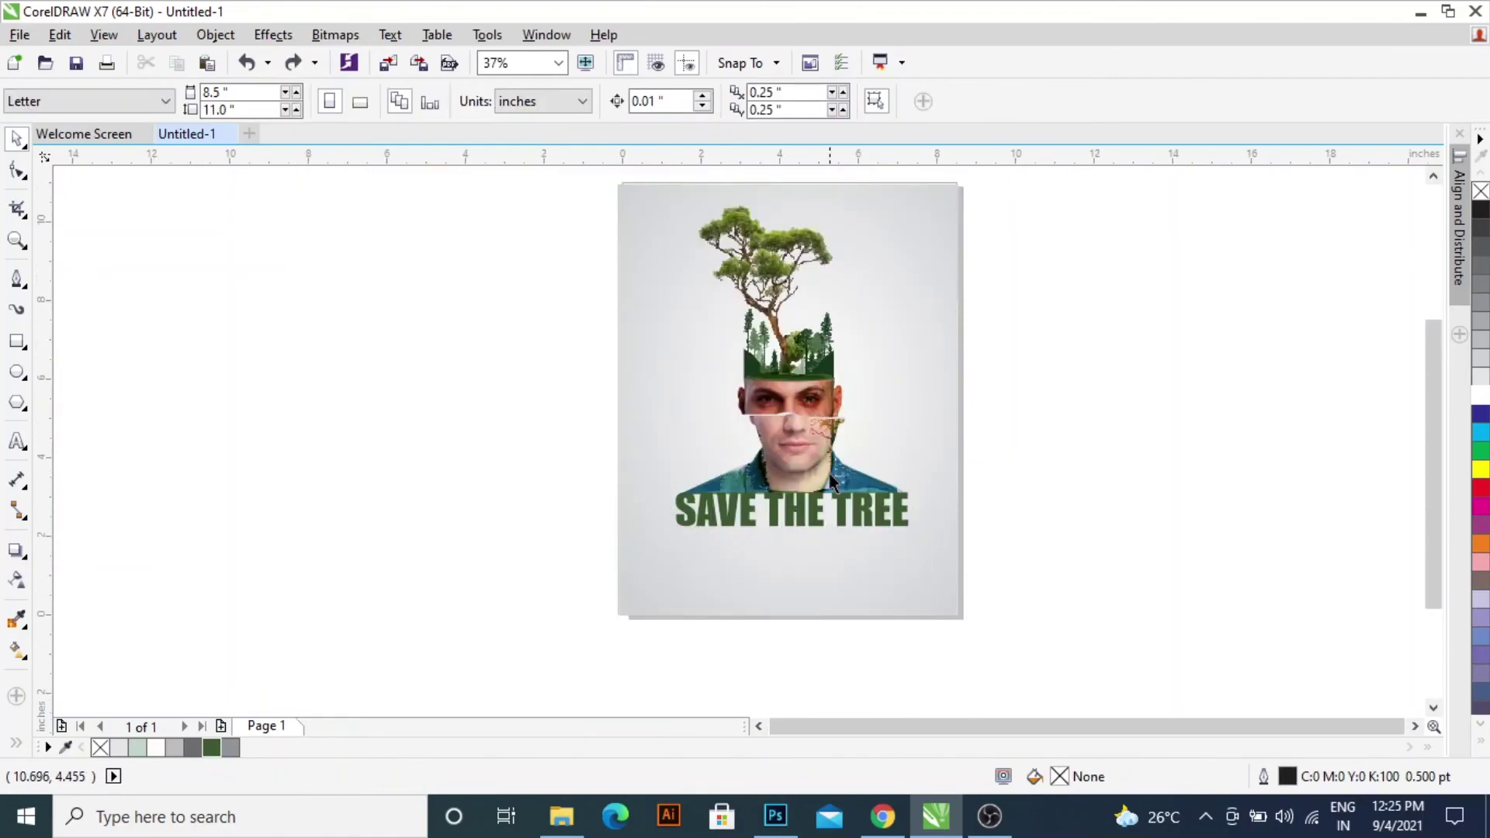
pyautogui.scroll(-2, 835, 475)
pyautogui.moveTo(981, 282); pyautogui.dragTo(714, 489)
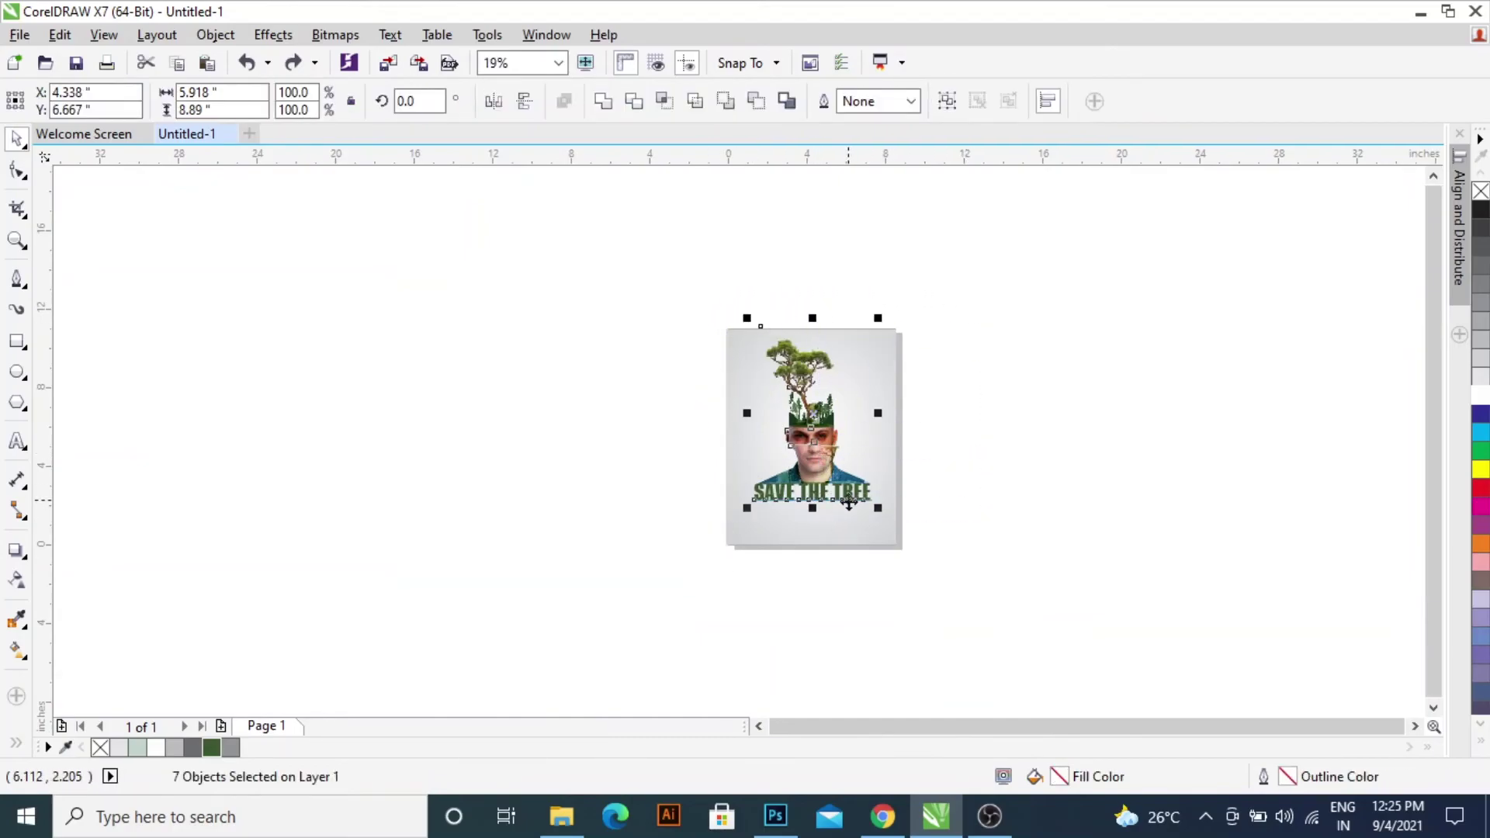
pyautogui.hotkey('ctrl', 'g')
pyautogui.moveTo(814, 317); pyautogui.dragTo(815, 516)
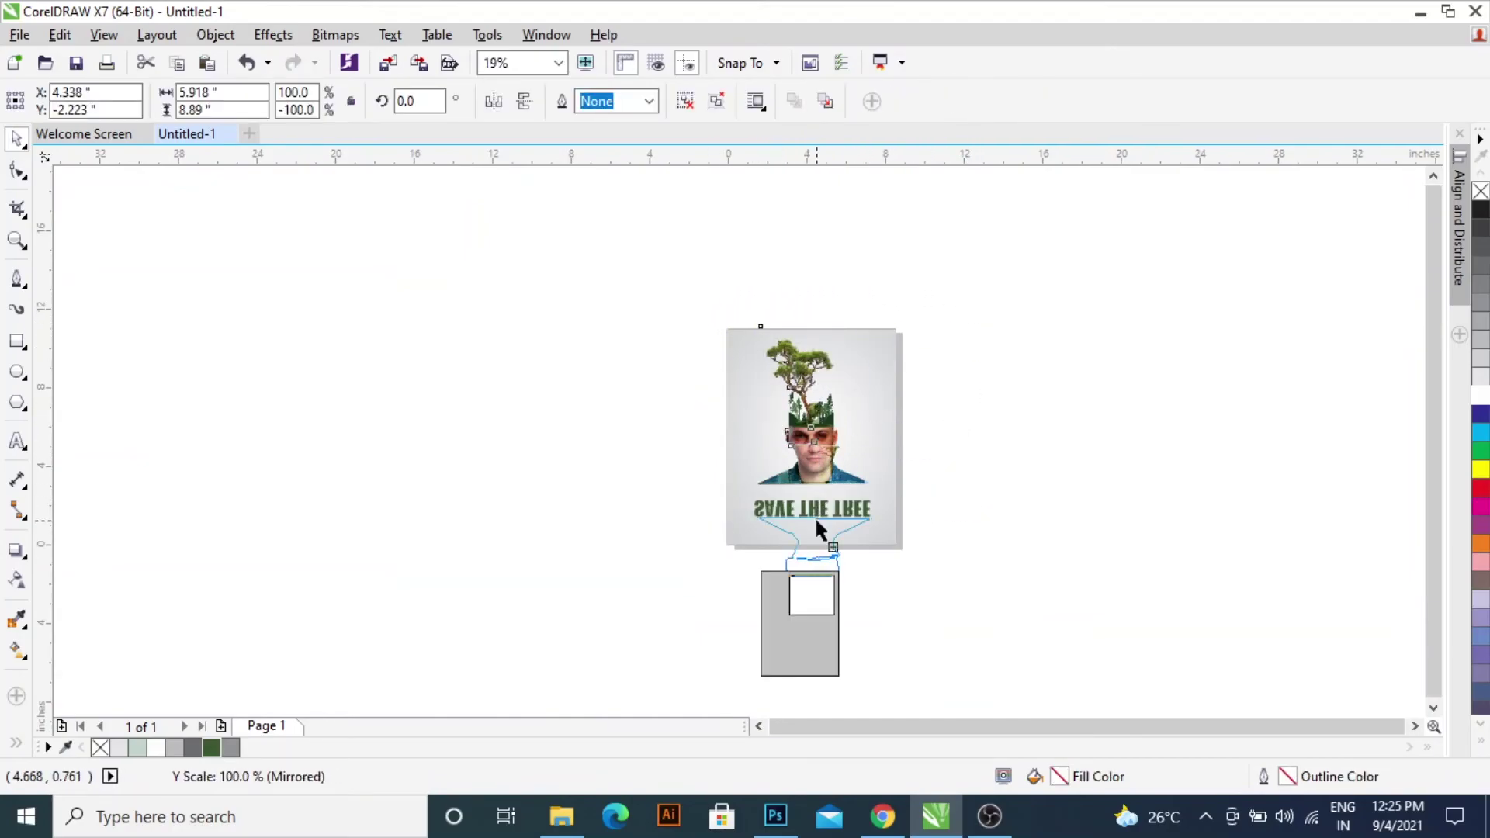
pyautogui.scroll(4, 815, 516)
pyautogui.press('Up')
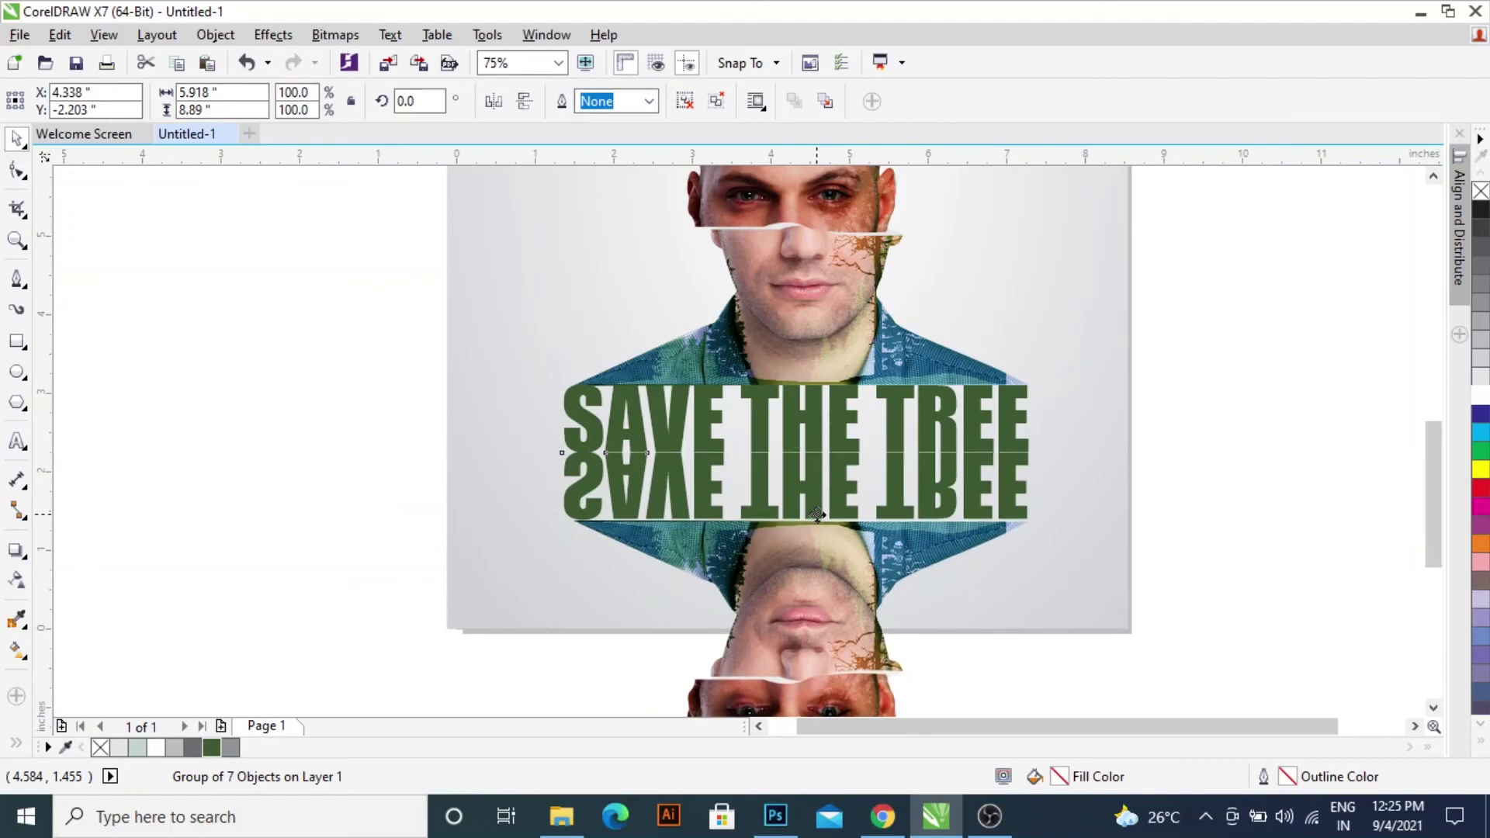
pyautogui.press('Up')
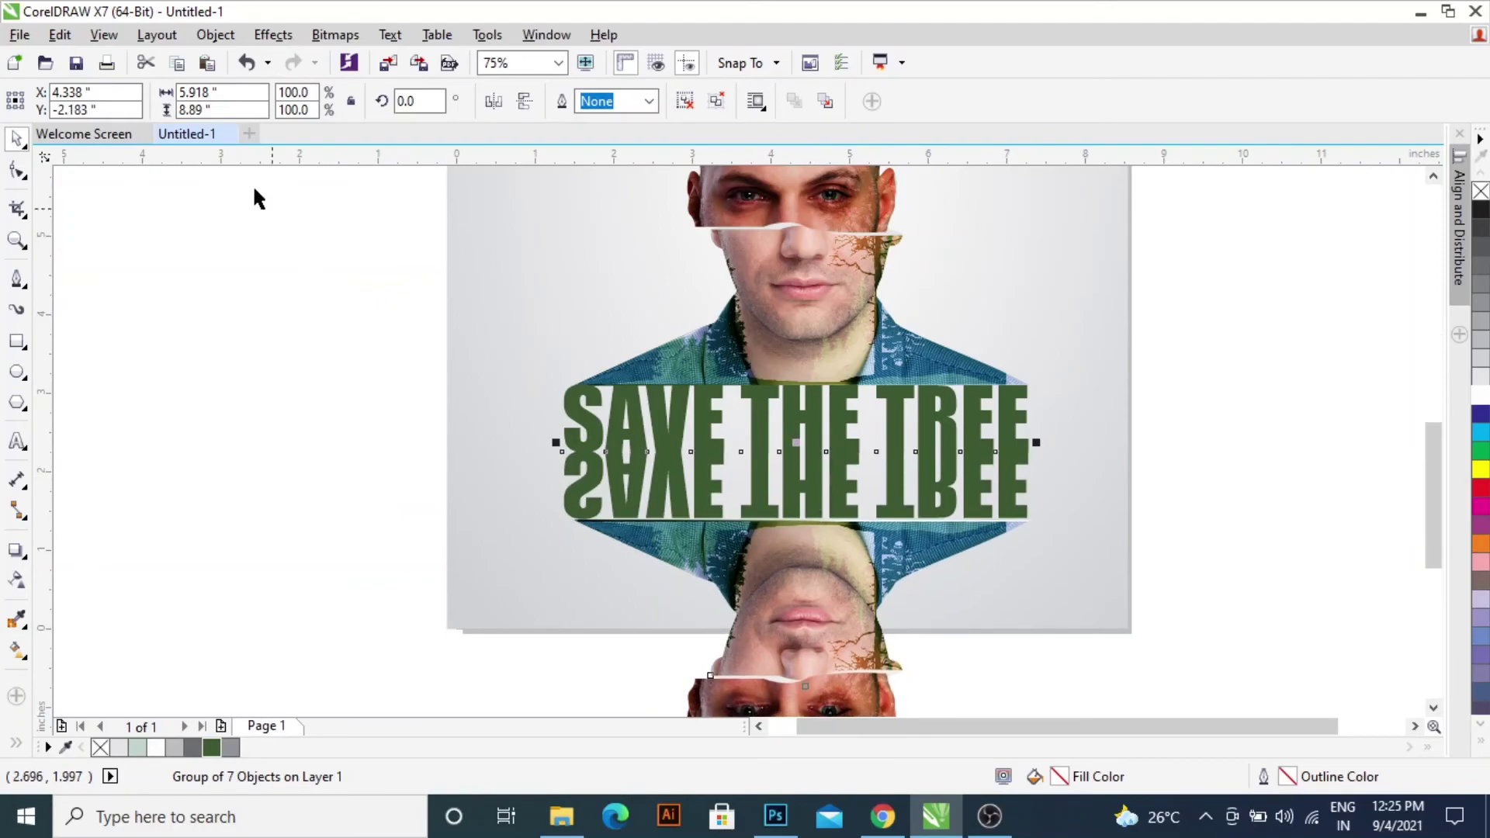
# - Convert the mirrored copy to a bitmap and fade it out downward with a linear transparency
pyautogui.click(335, 34)
pyautogui.press('Escape')
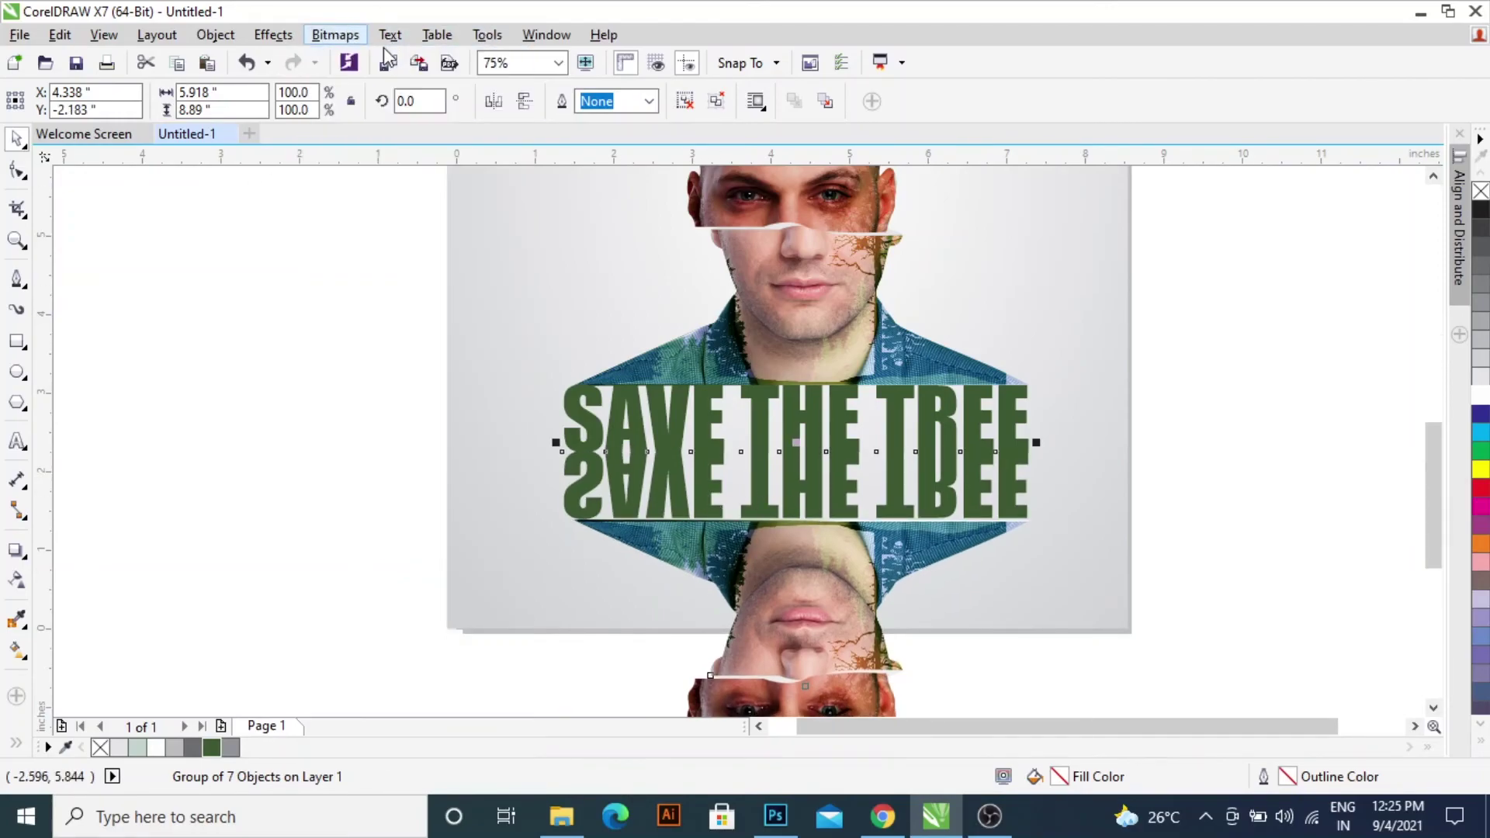
pyautogui.click(675, 518)
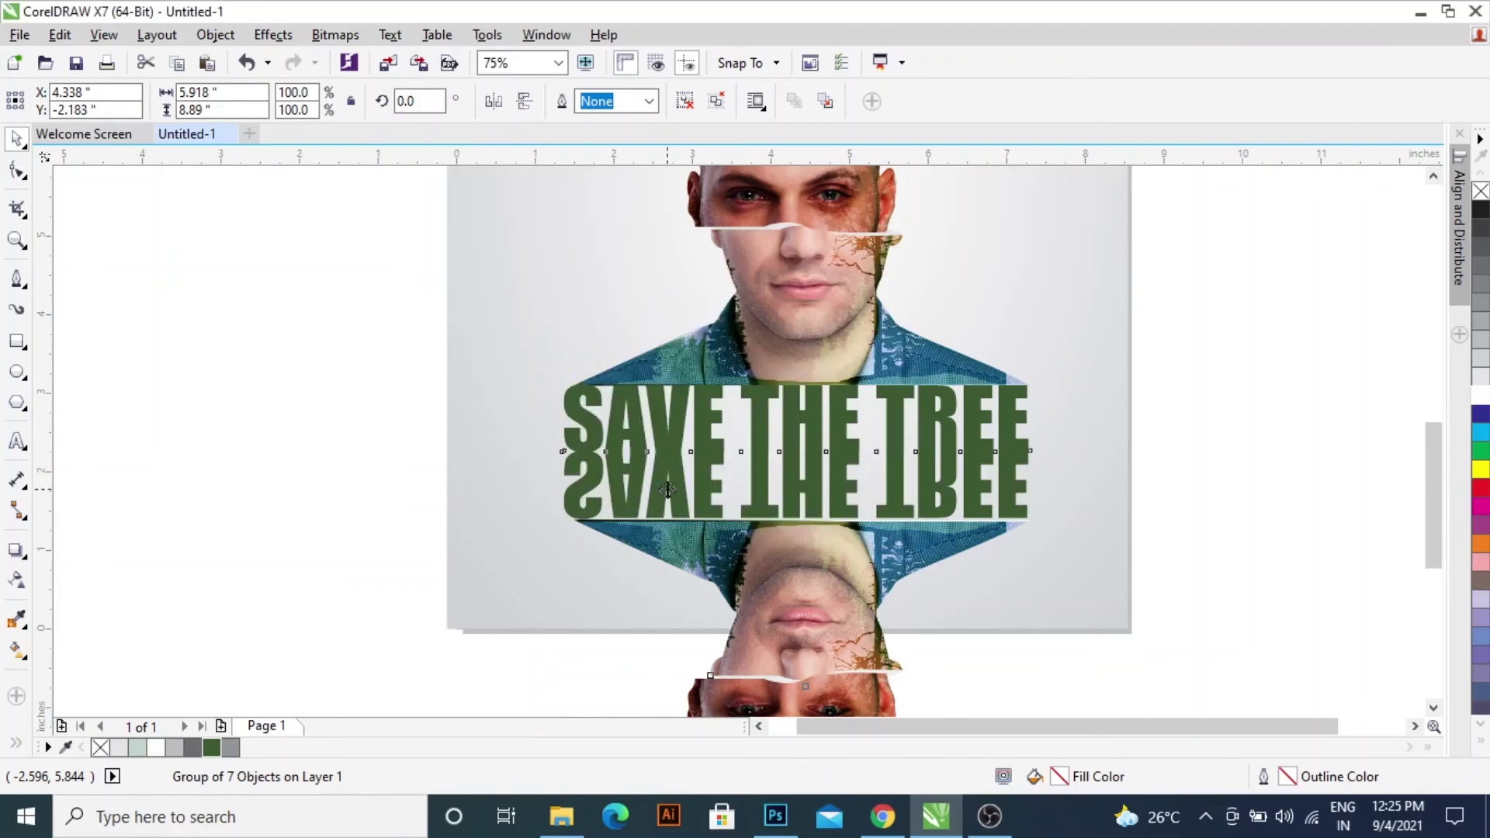
pyautogui.click(16, 582)
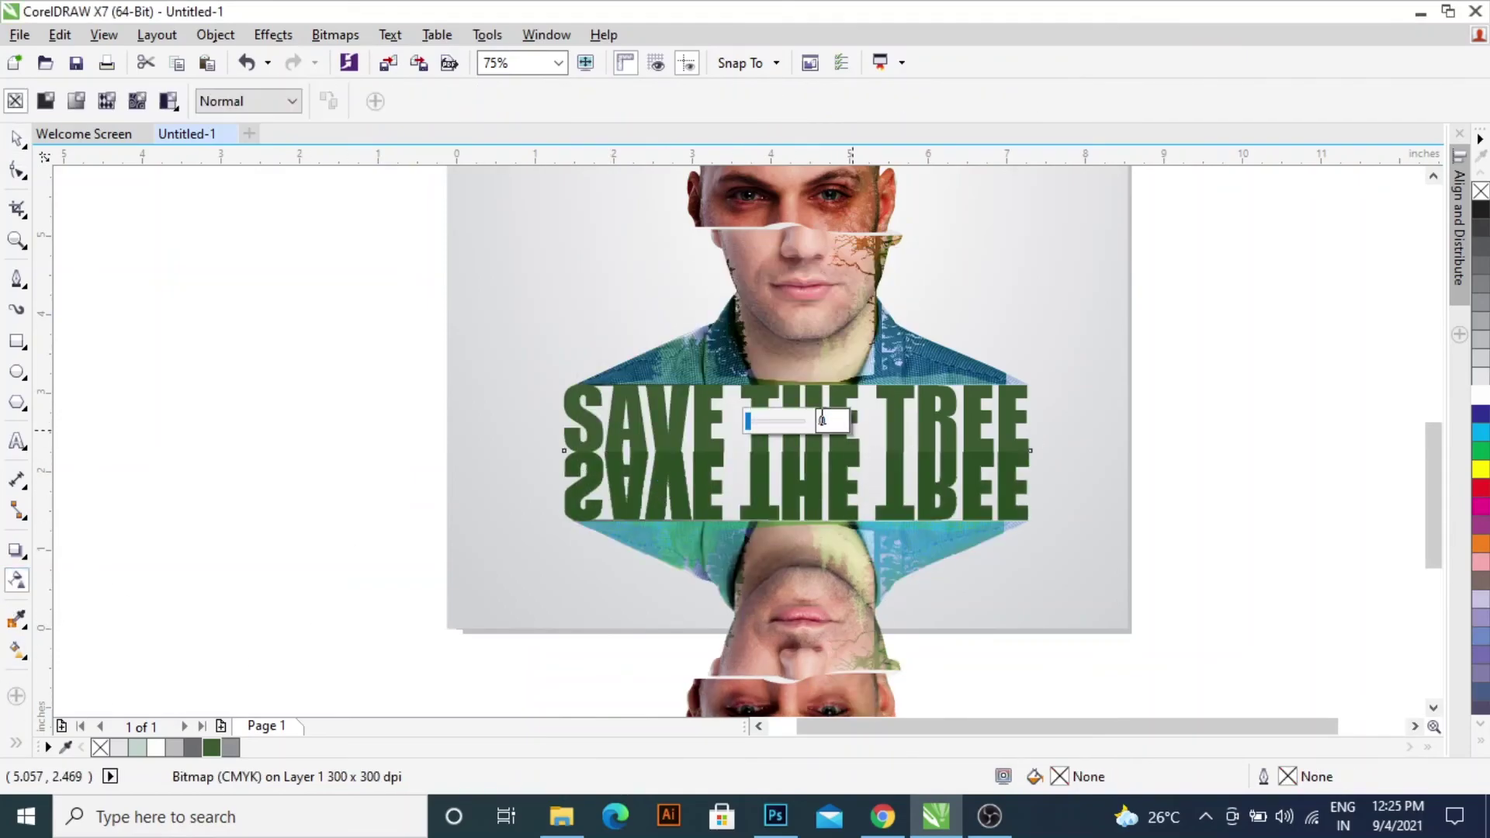
pyautogui.moveTo(795, 450); pyautogui.dragTo(762, 598)
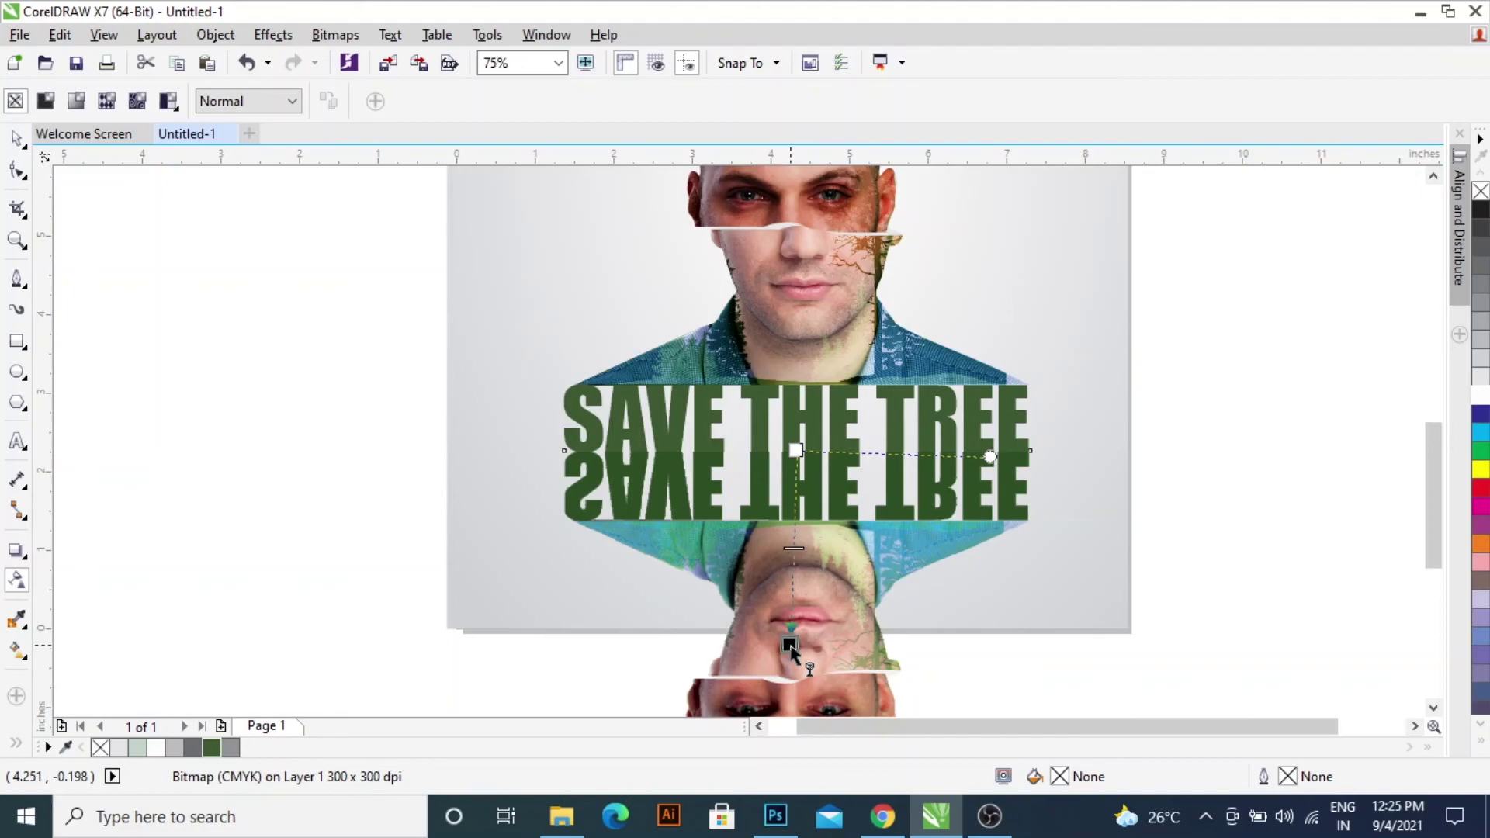
pyautogui.moveTo(799, 648); pyautogui.dragTo(799, 646)
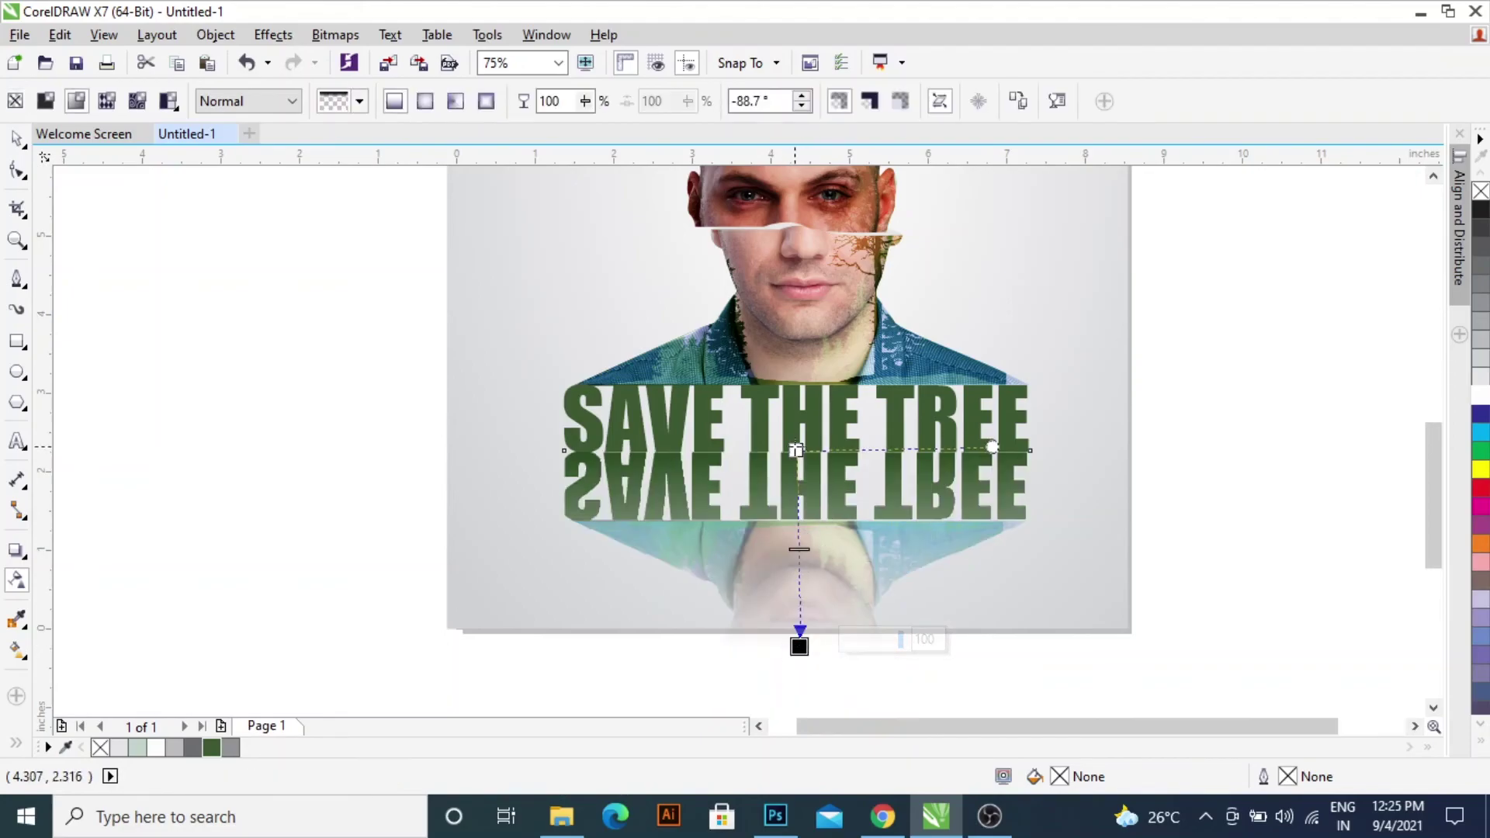
pyautogui.moveTo(796, 449); pyautogui.dragTo(799, 367)
pyautogui.scroll(-2, 749, 466)
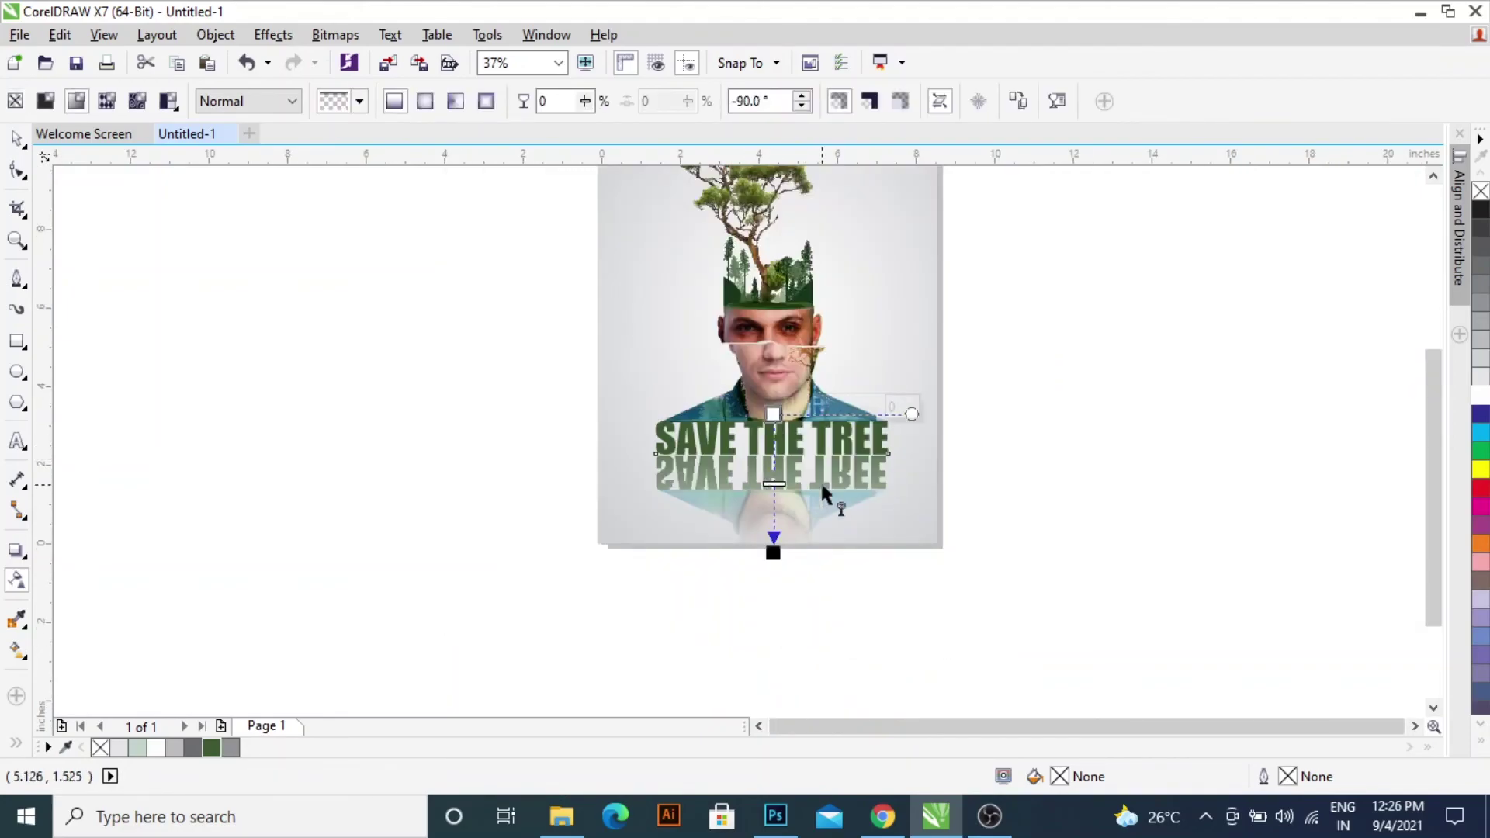
pyautogui.press('space')
pyautogui.press('Escape')
# - Review the layout, selecting the gray background rectangle and the tree artwork
pyautogui.scroll(-2, 821, 476)
pyautogui.scroll(3, 820, 476)
pyautogui.scroll(3, 794, 458)
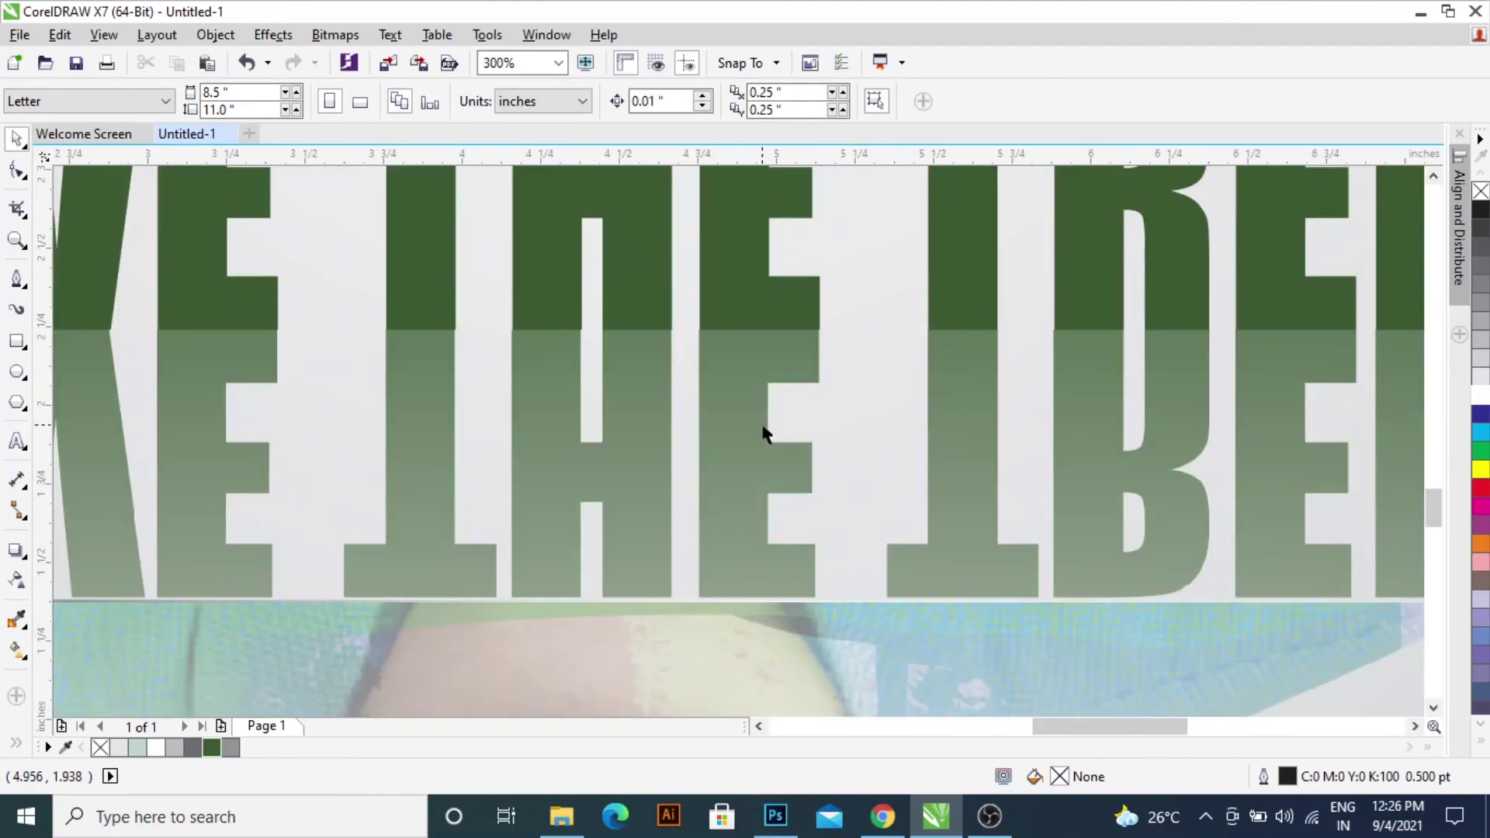
pyautogui.scroll(-6, 749, 458)
pyautogui.scroll(-2, 743, 467)
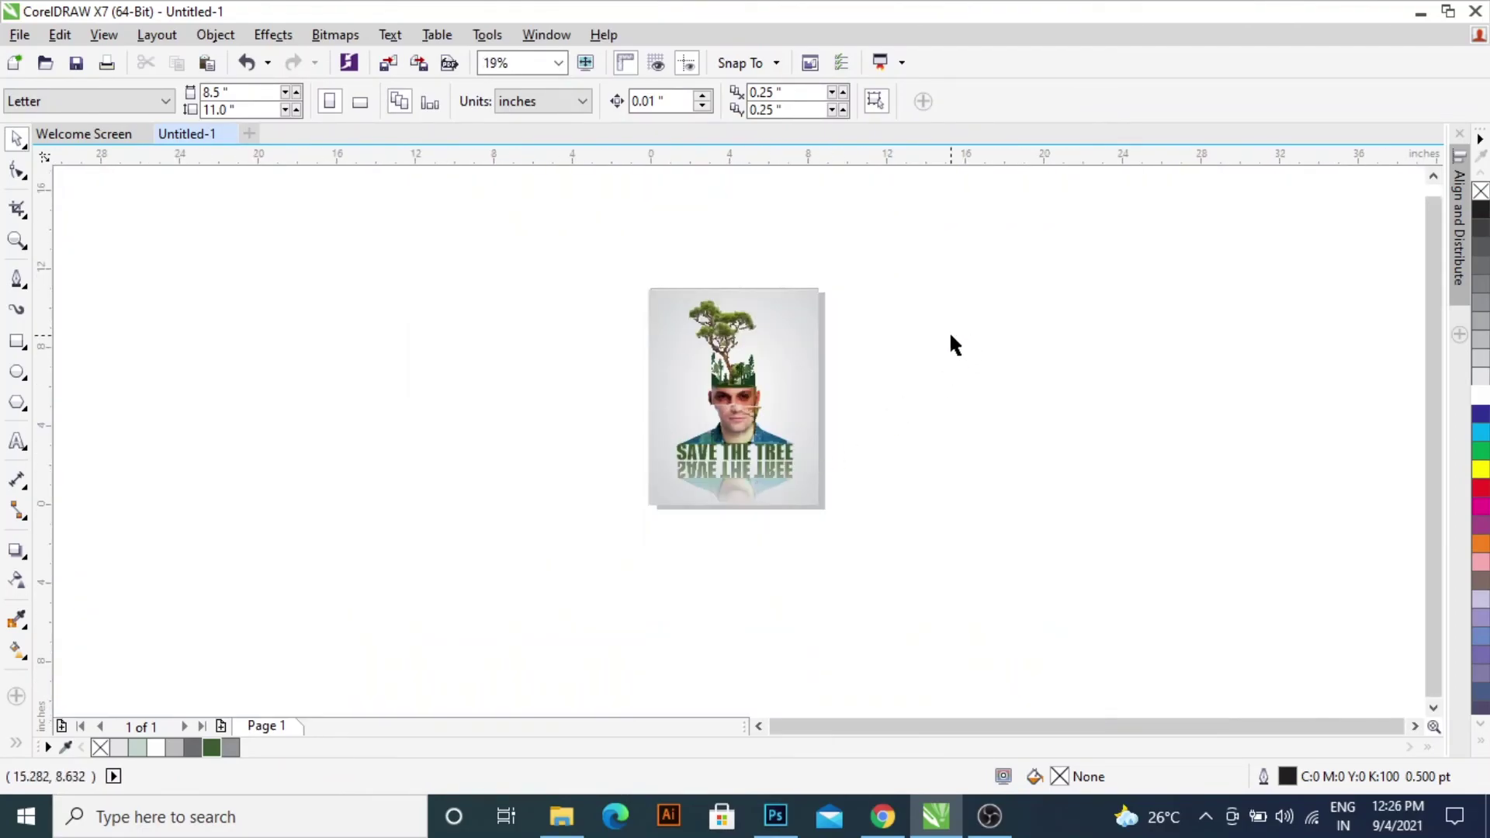
pyautogui.click(803, 313)
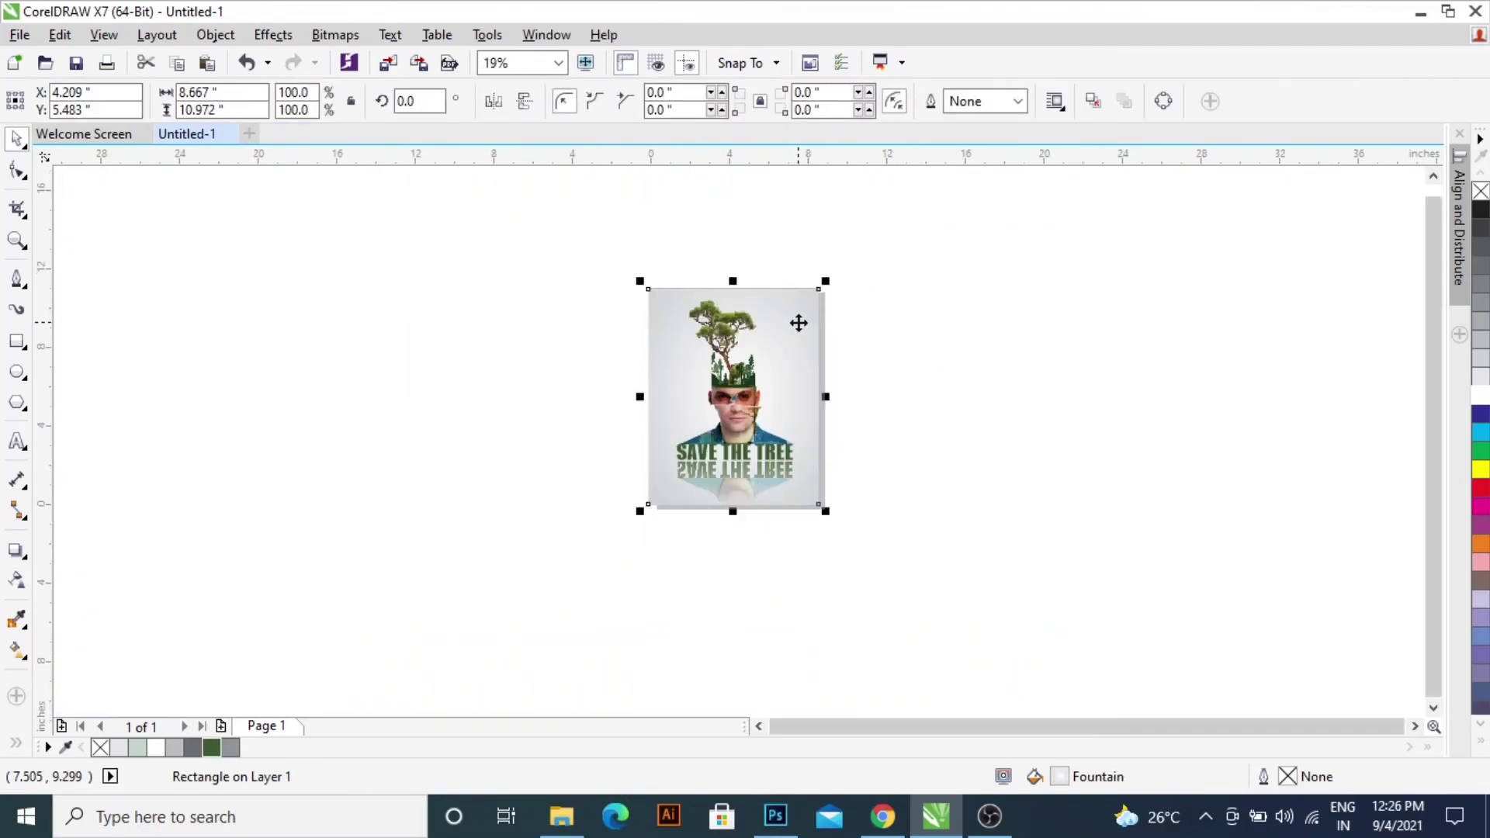
pyautogui.click(843, 422)
pyautogui.scroll(2, 843, 423)
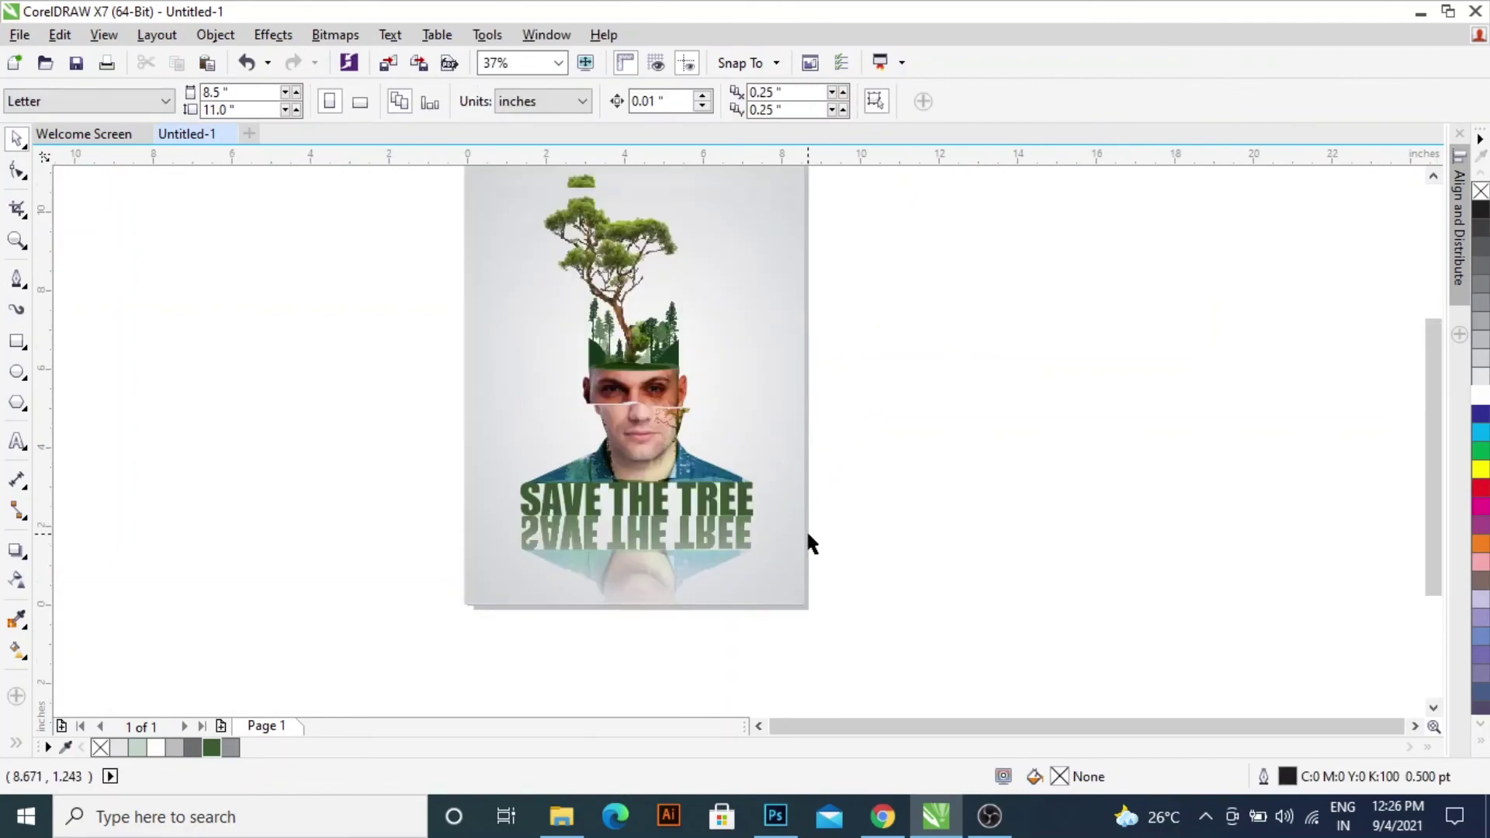
pyautogui.scroll(2, 807, 543)
pyautogui.moveTo(373, 249); pyautogui.dragTo(732, 515)
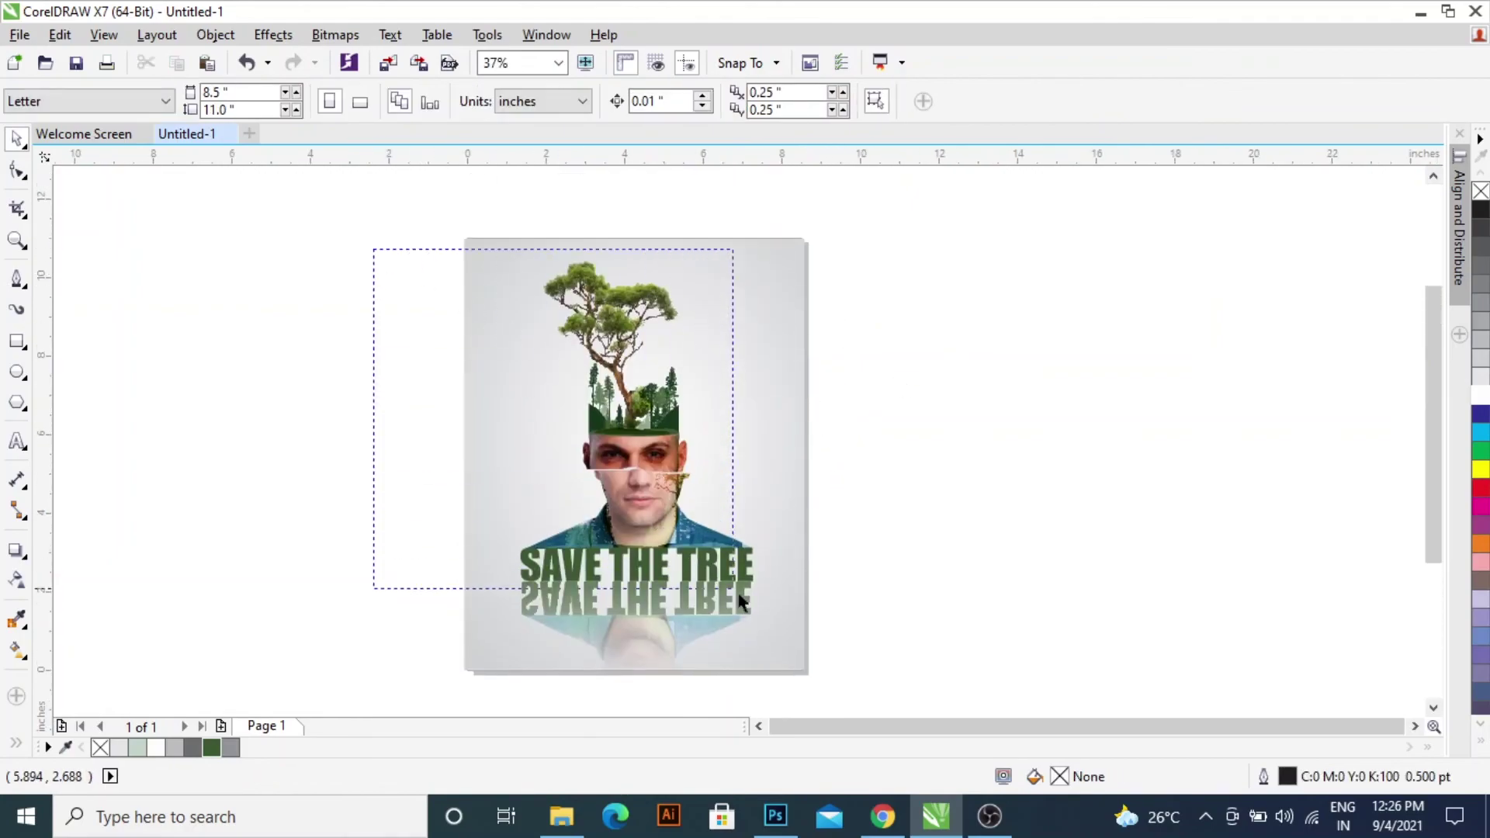
pyautogui.click(595, 386)
pyautogui.click(810, 315)
pyautogui.scroll(1, 810, 315)
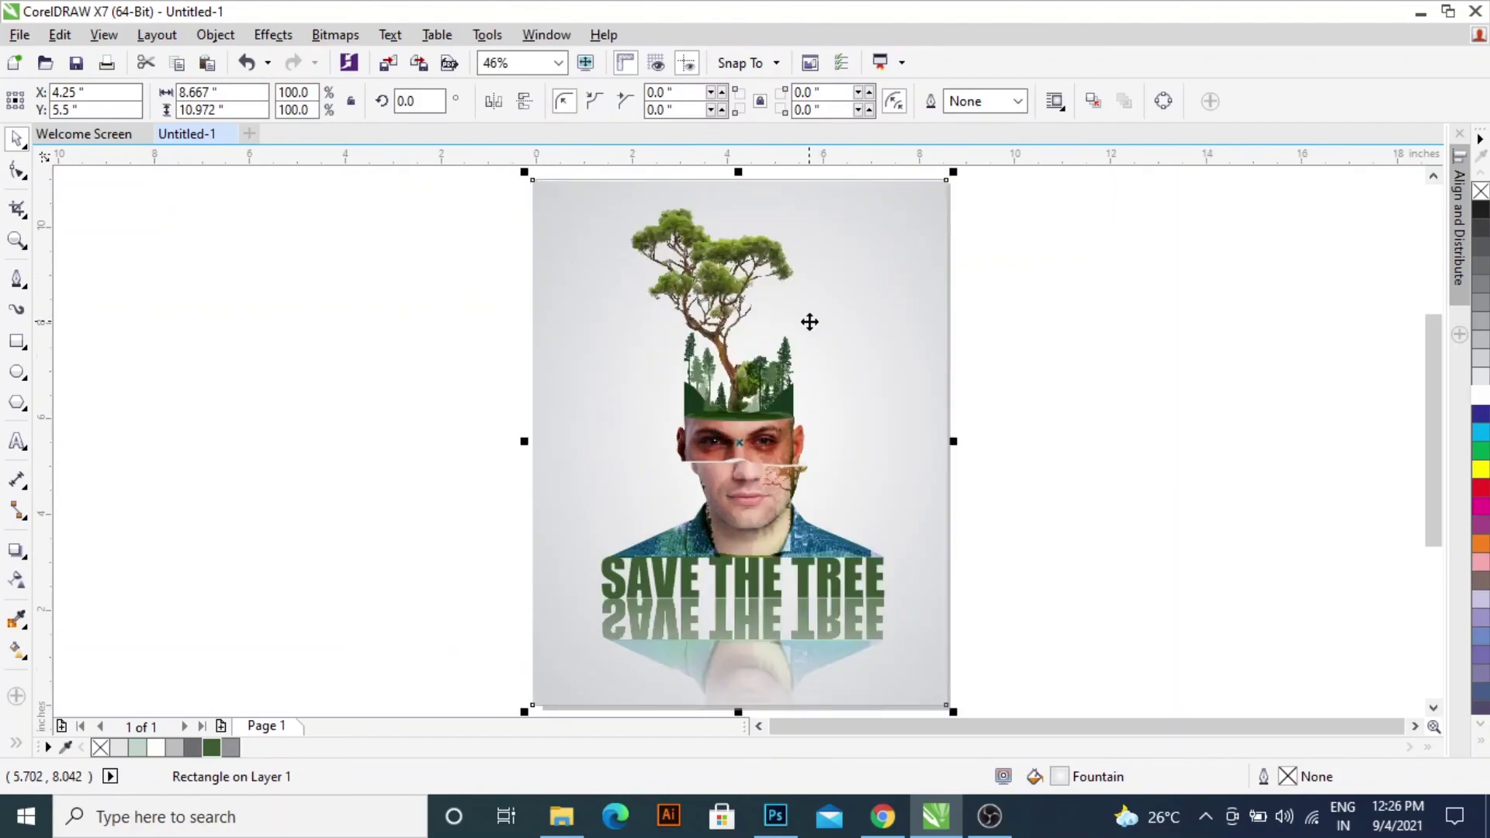
# - Preview the finished poster full screen with F9
pyautogui.press('F9')
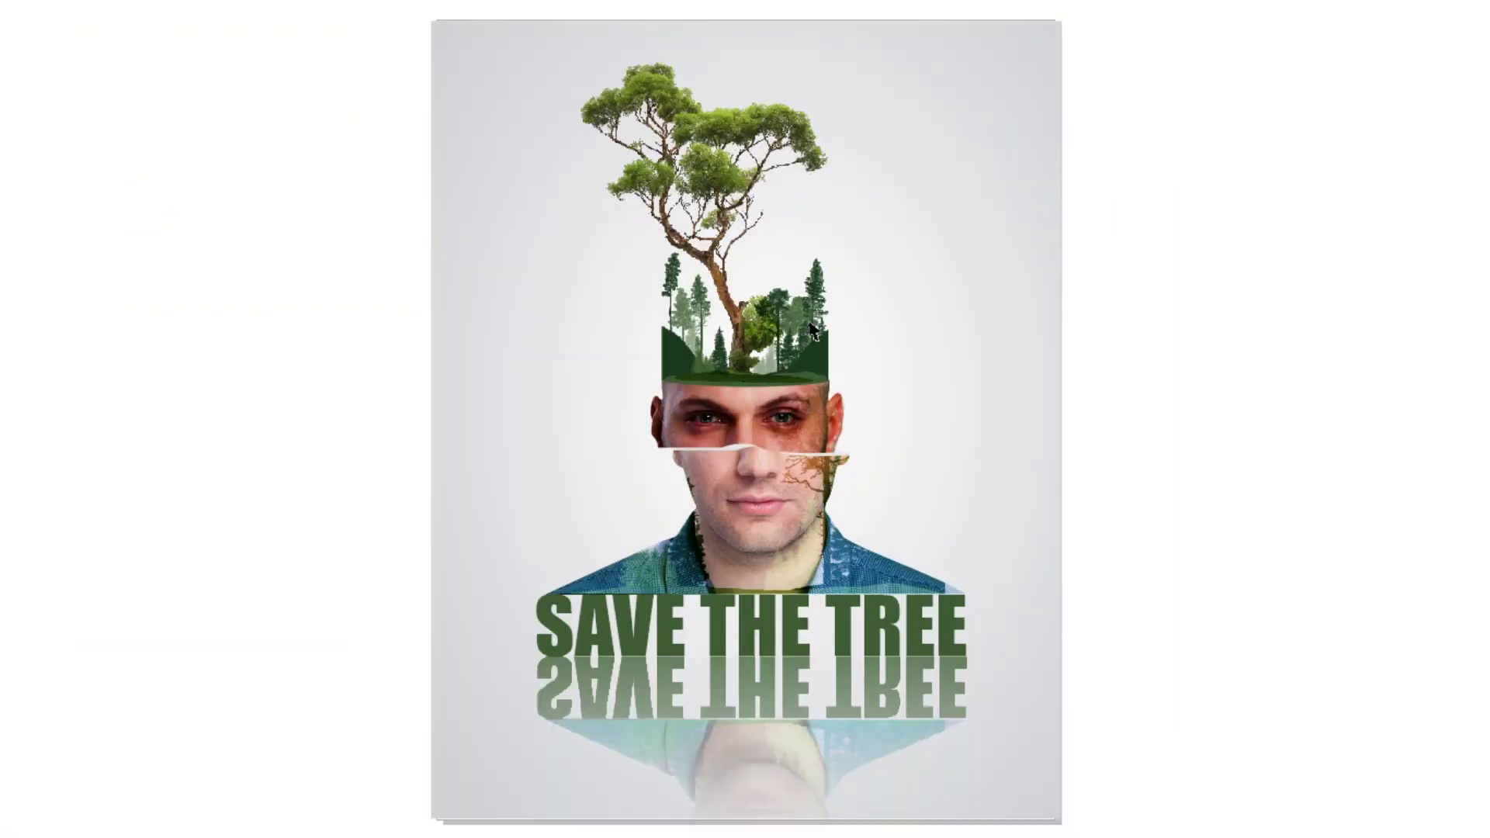